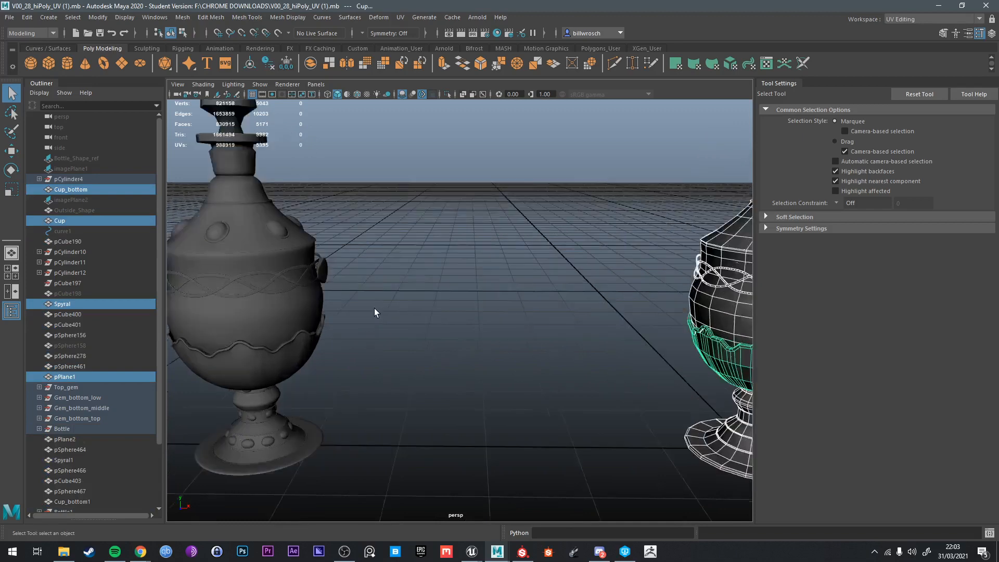
Examine the braided band on the high-poly vase, comparing its unsmoothed and smoothed mesh display
middle_click_drag(373, 308, 410, 305, "alt")
left_click(365, 286)
key("f")
left_click_drag(415, 338, 536, 359, "alt")
scroll(536, 359, "up", 4)
middle_click_drag(588, 377, 539, 331, "alt")
left_click_drag(539, 331, 427, 326, "alt")
key("1")
key("3")
scroll(575, 348, "down", 8)
scroll(578, 339, "down", 4)
middle_click_drag(579, 339, 563, 339, "alt")
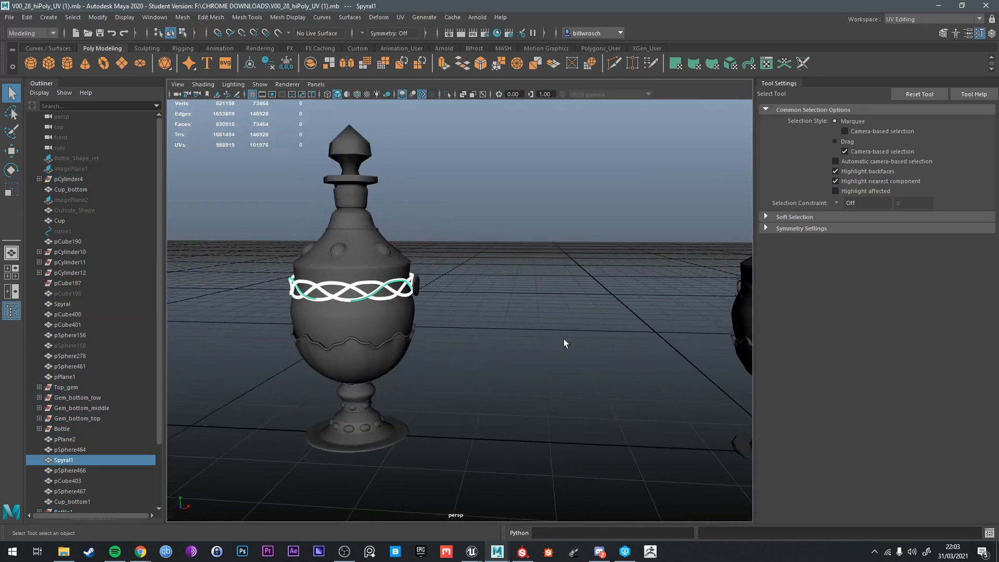
Select the low-poly vase's braided band and examine its geometry close up
scroll(563, 341, "up", 5)
left_click_drag(564, 342, 443, 370, "alt")
middle_click_drag(520, 342, 493, 341, "alt")
scroll(572, 333, "down", 4)
middle_click_drag(697, 324, 446, 318, "alt")
left_click(492, 311)
scroll(515, 332, "up", 5)
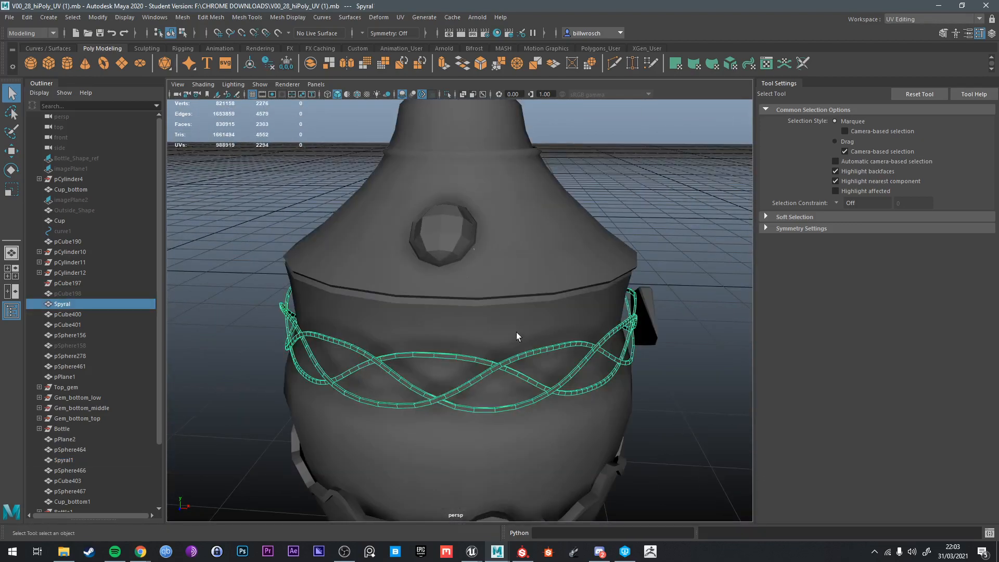
left_click_drag(582, 375, 380, 248, "alt")
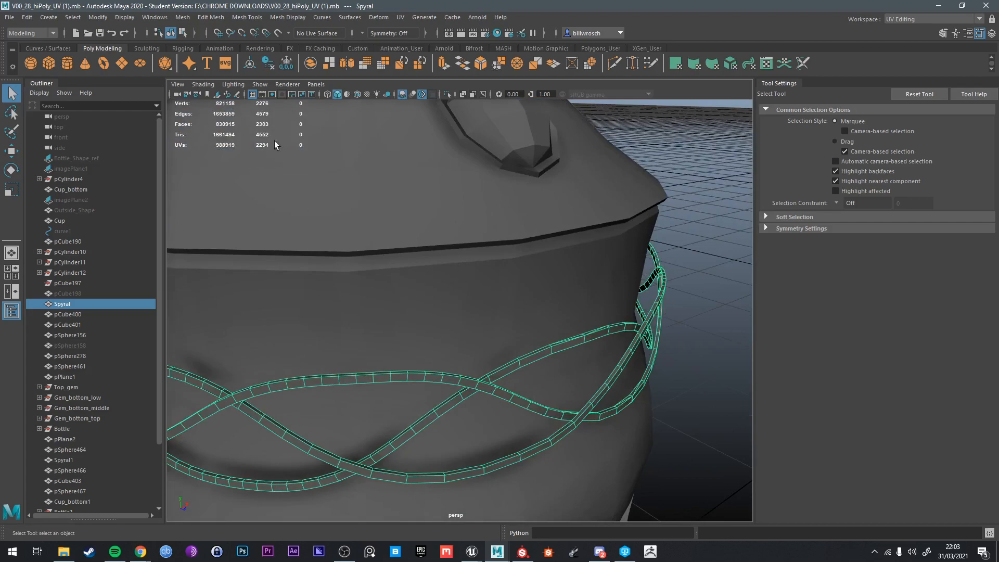
scroll(463, 341, "down", 8)
scroll(479, 325, "up", 2)
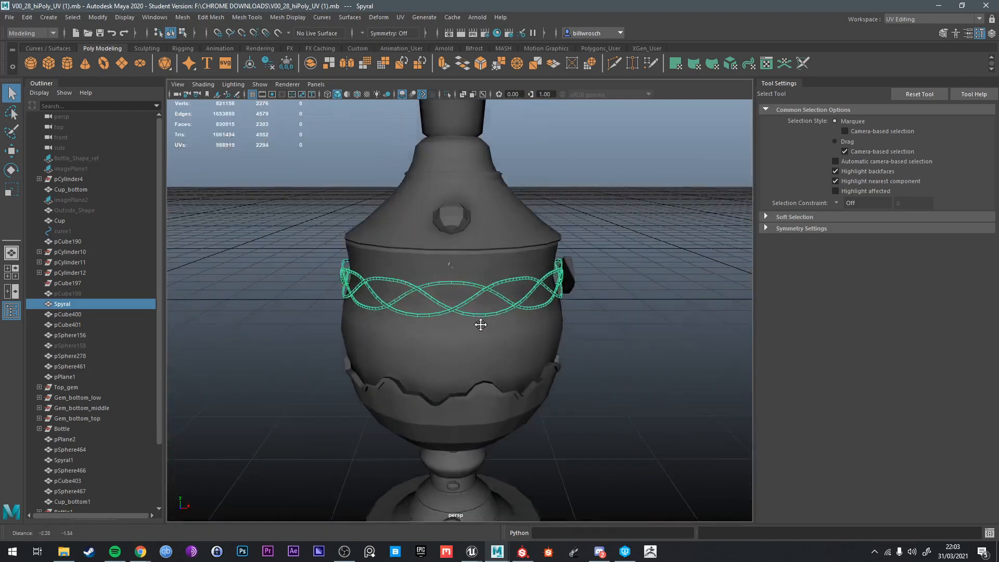
Select all parts of the low-poly vase and compare it with the high-poly vase
scroll(444, 345, "down", 3)
scroll(446, 349, "down", 4)
left_click_drag(483, 359, 497, 411, "alt")
left_click_drag(471, 258, 512, 434)
middle_click_drag(513, 434, 477, 414, "alt")
left_click_drag(477, 414, 385, 381, "alt")
scroll(489, 410, "up", 2)
scroll(488, 380, "up", 5)
scroll(385, 381, "up", 4)
middle_click_drag(385, 381, 548, 343, "alt")
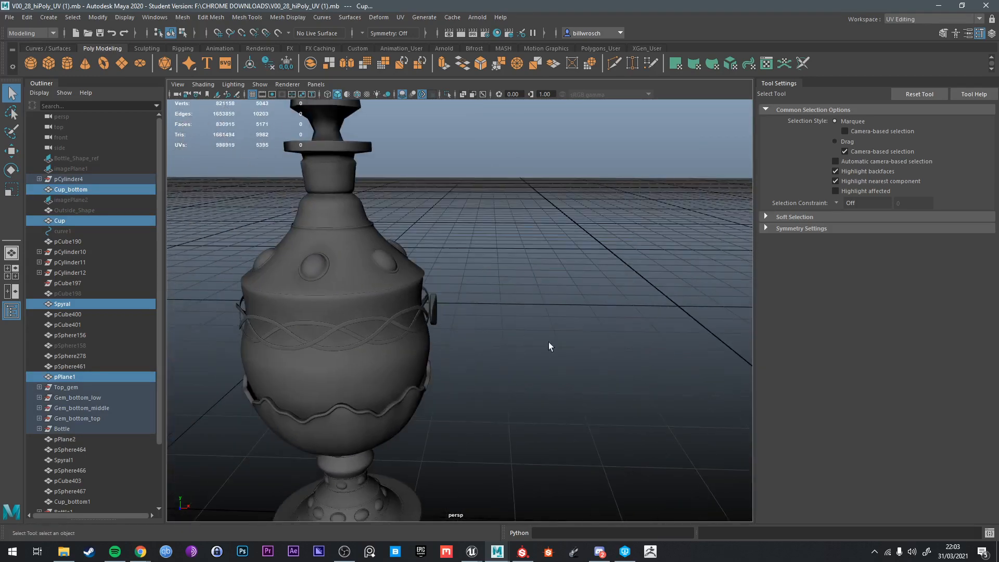
Examine from several sides how the braided band wraps around the high-poly vase body
left_click_drag(477, 367, 436, 360, "alt")
middle_click_drag(436, 360, 463, 340, "alt")
scroll(463, 340, "up", 3)
left_click_drag(463, 340, 380, 299, "alt")
middle_click_drag(379, 299, 392, 310, "alt")
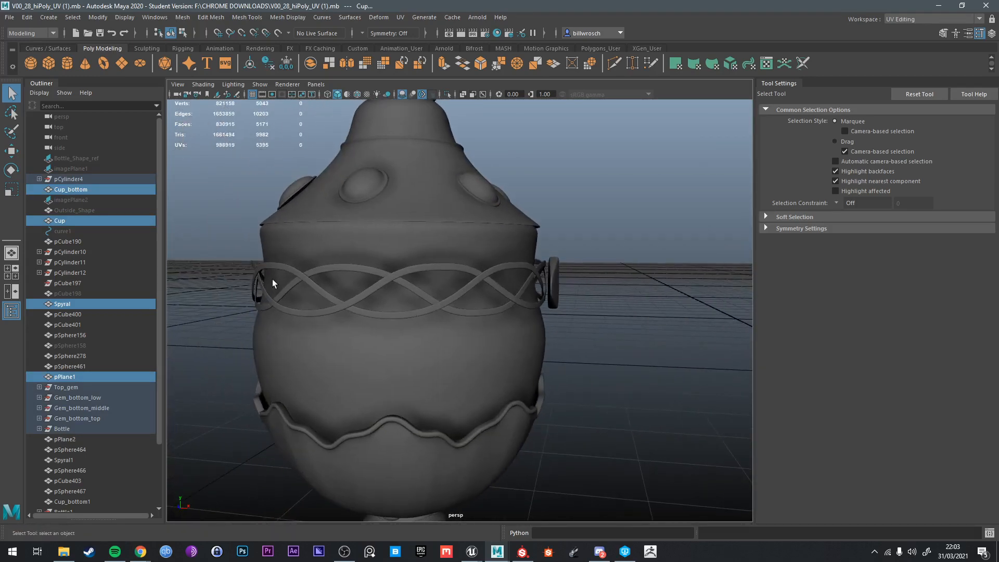
left_click_drag(445, 278, 521, 308, "alt")
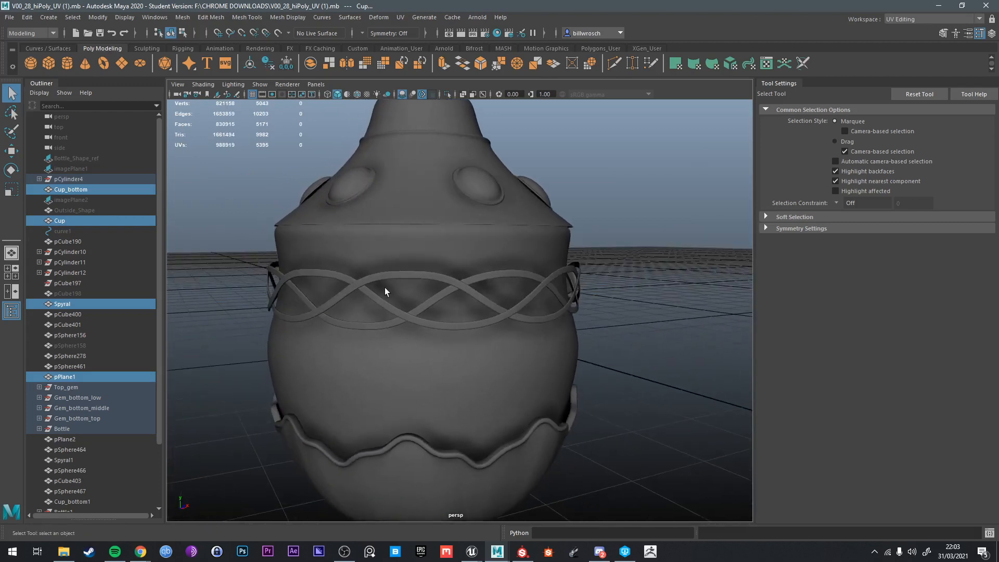
left_click_drag(419, 282, 261, 295, "alt")
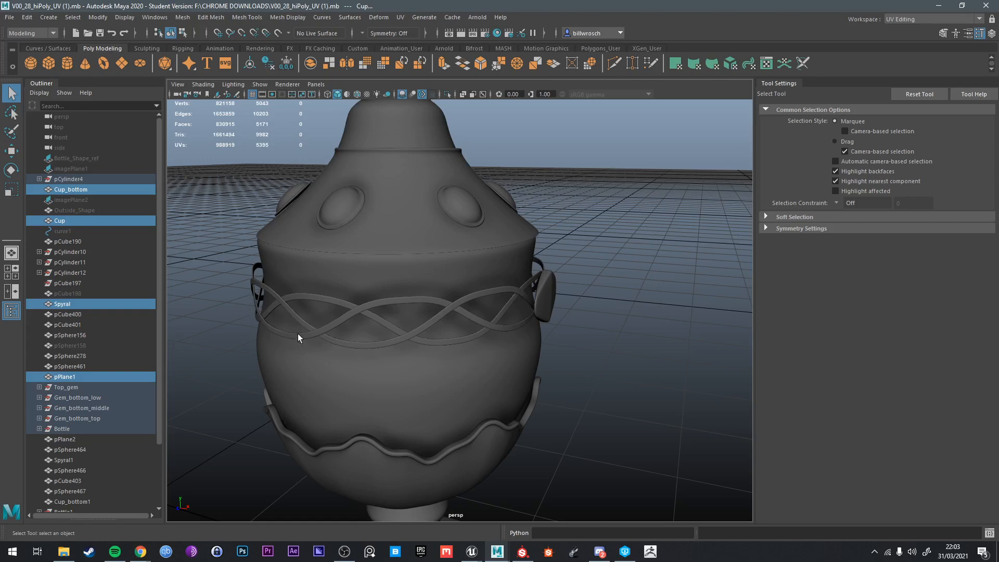
left_click_drag(297, 333, 470, 362, "alt")
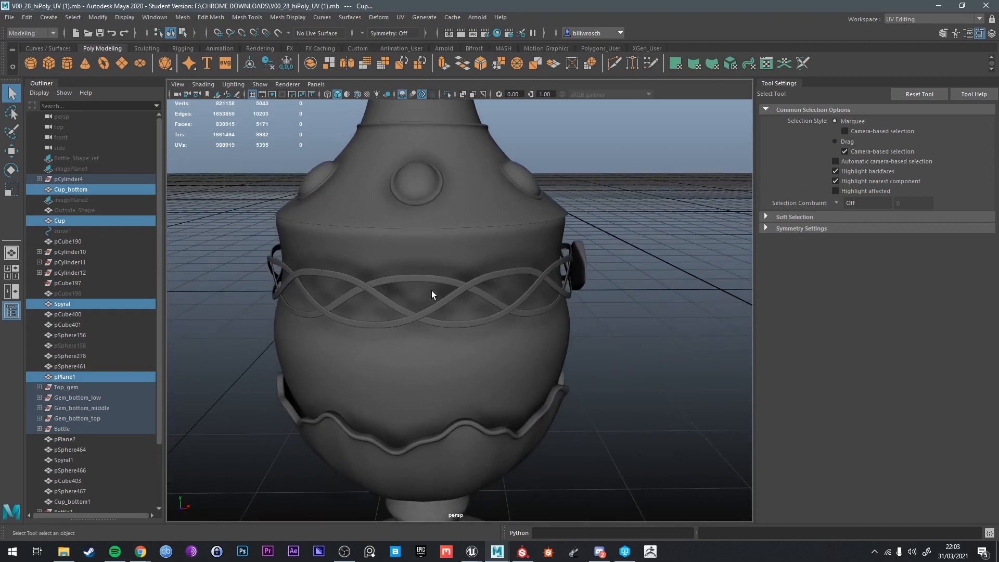
left_click_drag(374, 329, 483, 369, "alt")
left_click_drag(426, 311, 501, 293, "alt")
middle_click_drag(502, 293, 485, 308, "alt")
left_click_drag(485, 307, 446, 318, "alt")
middle_click_drag(457, 317, 463, 343, "alt")
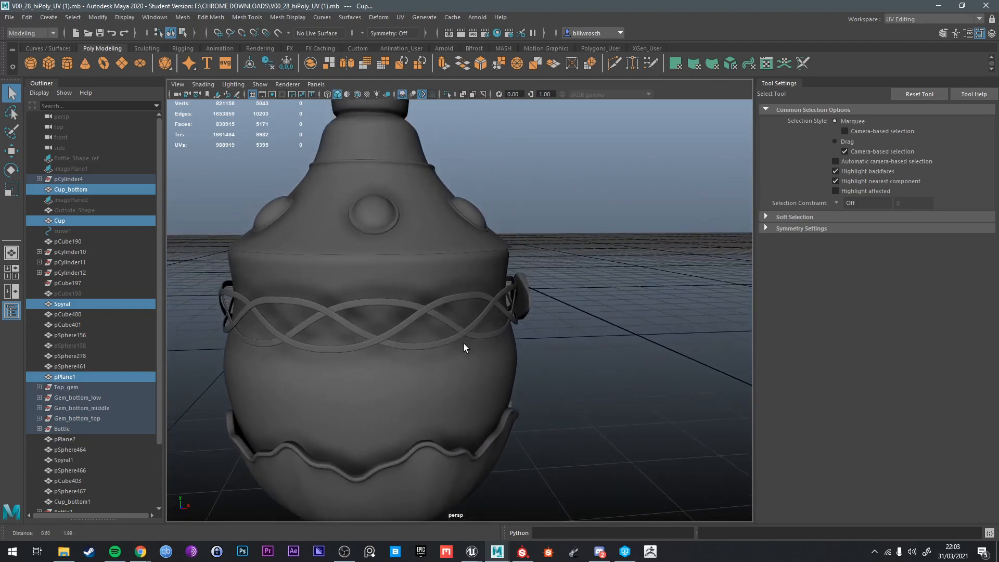
left_click_drag(463, 324, 457, 344, "alt")
Create a polygon cylinder, scale it down to about 0.32 and move it onto the high-poly vase
left_click(66, 63)
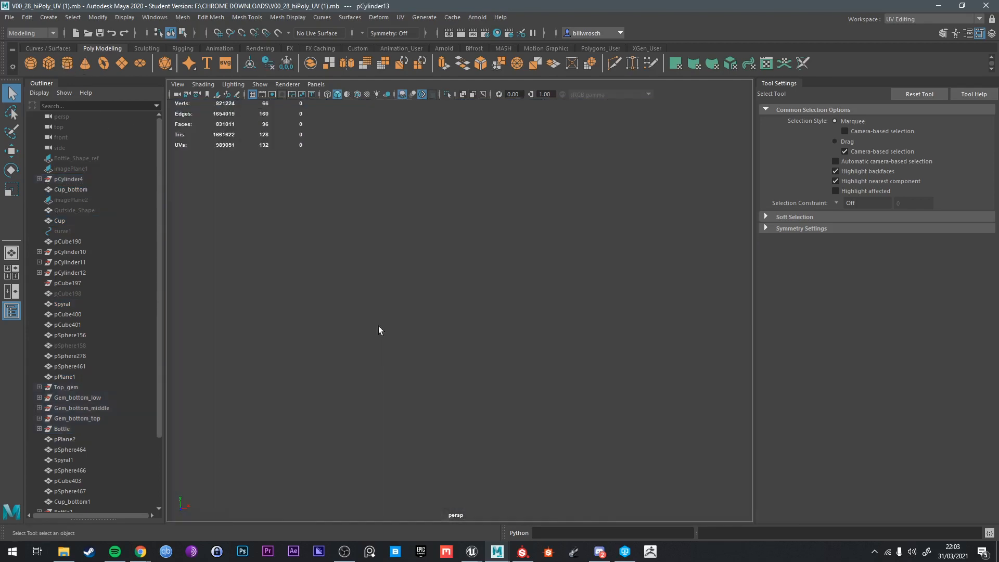
key("r")
left_click_drag(583, 356, 355, 416)
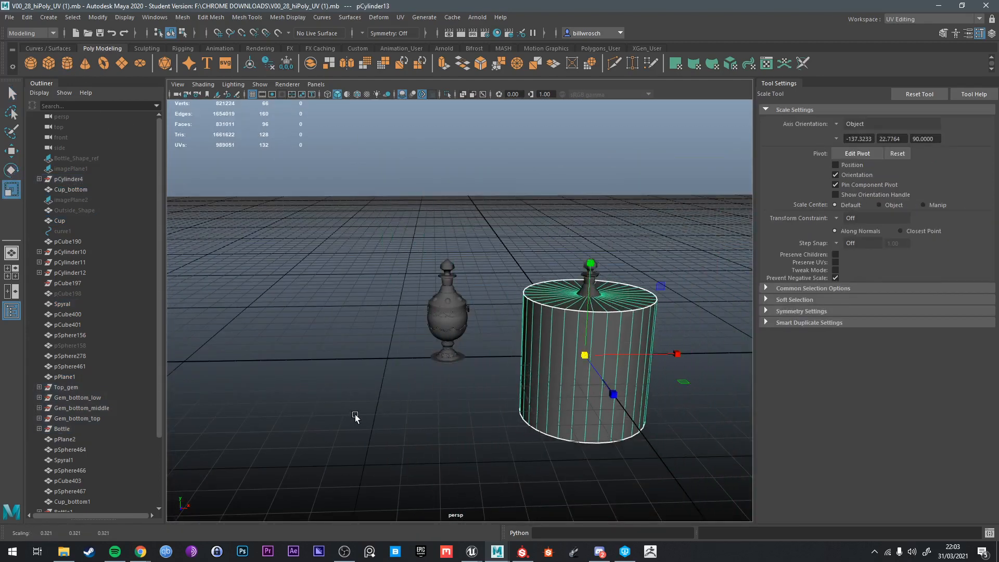
key("w")
left_click_drag(613, 353, 371, 316)
Scale the cylinder to slightly wider than the high-poly vase body
scroll(462, 306, "up", 3)
key("e")
key("r")
scroll(407, 293, "up", 3)
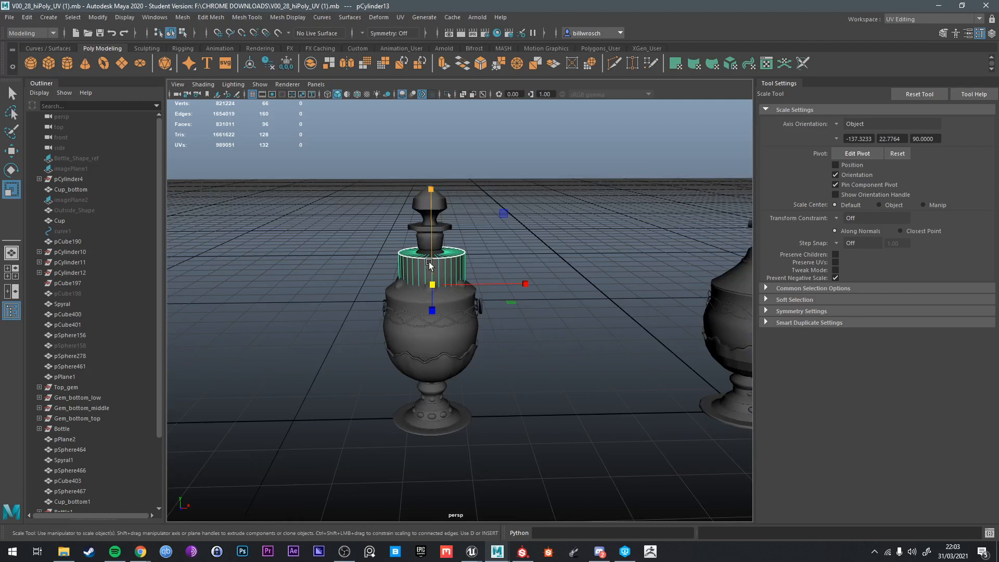
key("e")
key("r")
left_click_drag(432, 285, 384, 311)
Flatten the cylinder and position it so it encloses the braided band on the high-poly vase
key("w")
scroll(423, 302, "up", 3)
scroll(421, 304, "up", 3)
key("e")
key("r")
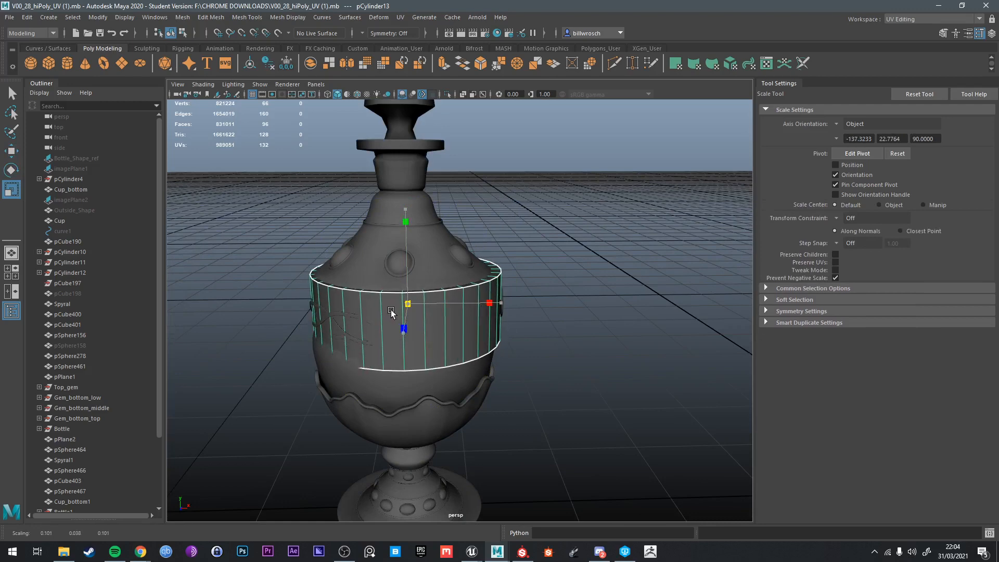
left_click_drag(406, 221, 422, 305)
scroll(417, 310, "up", 3)
key("w")
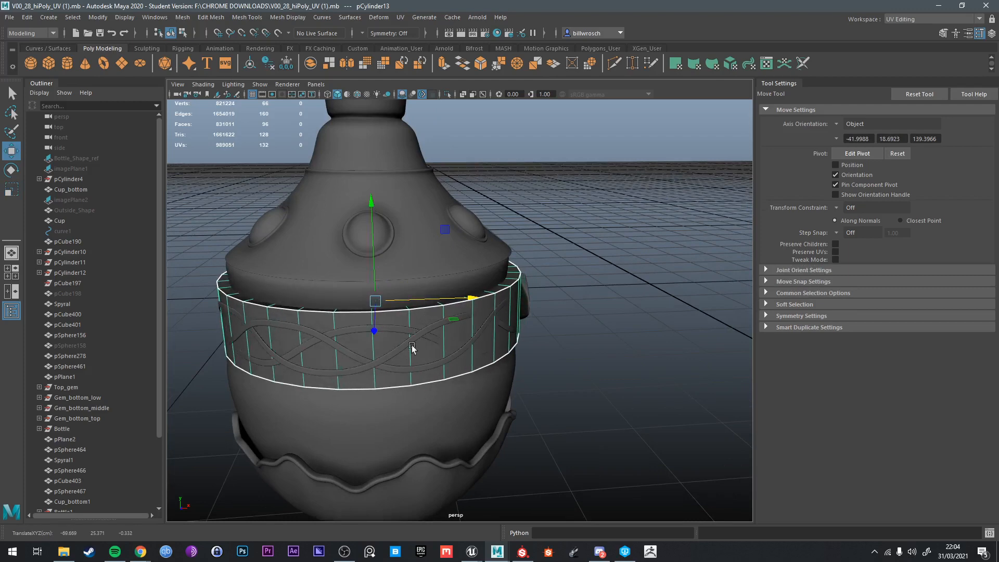
scroll(390, 352, "up", 2)
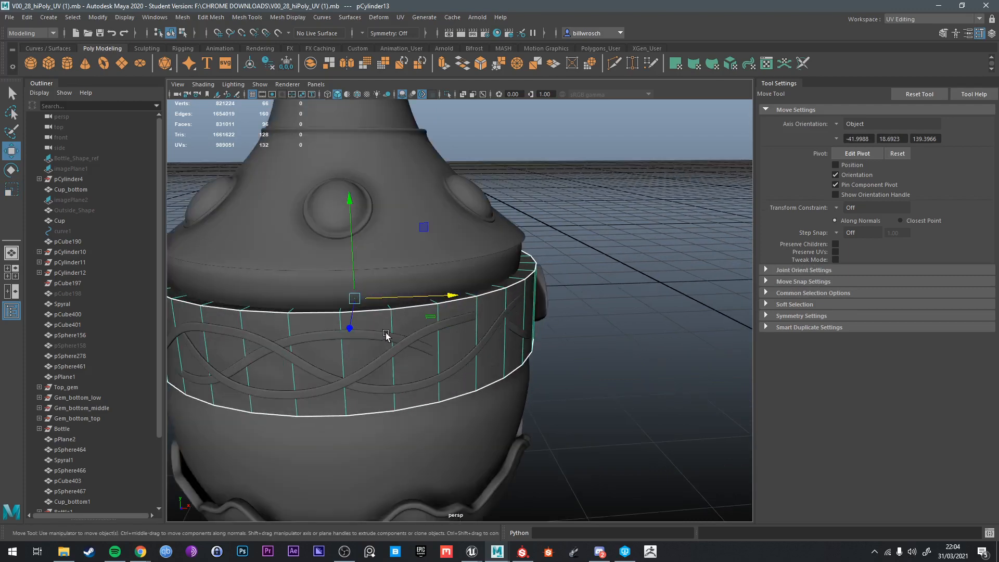
left_click_drag(386, 333, 469, 307, "alt")
key("q")
right_click_drag(461, 292, 475, 250)
left_click(421, 289)
right_click_drag(421, 289, 425, 294)
double_click(456, 290)
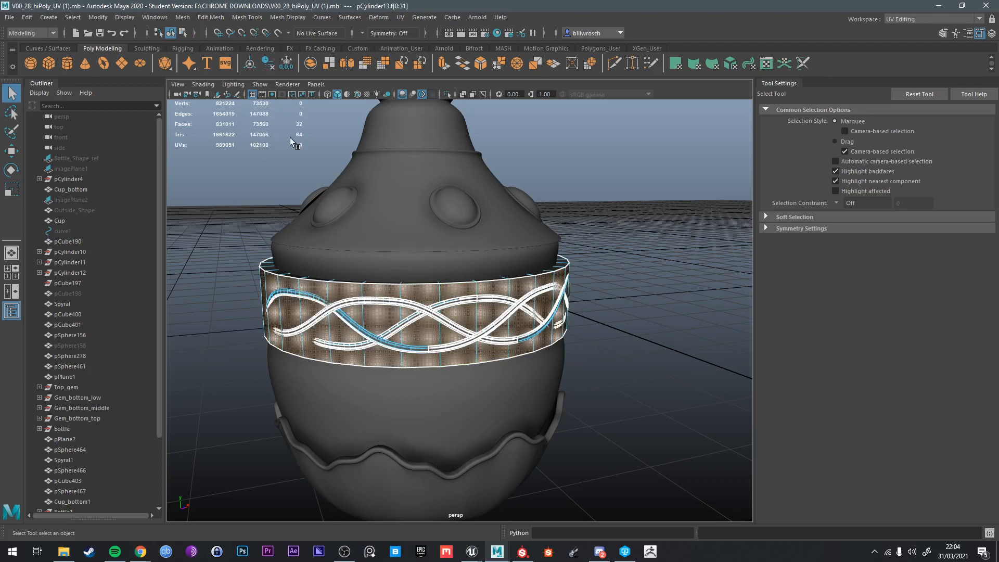
key("ctrl+1")
mouse_move(520, 321)
left_mouse_down("alt")
mouse_move(544, 337)
mouse_move(519, 336)
left_mouse_up("alt")
key("ctrl+1")
key("ctrl+shift+i")
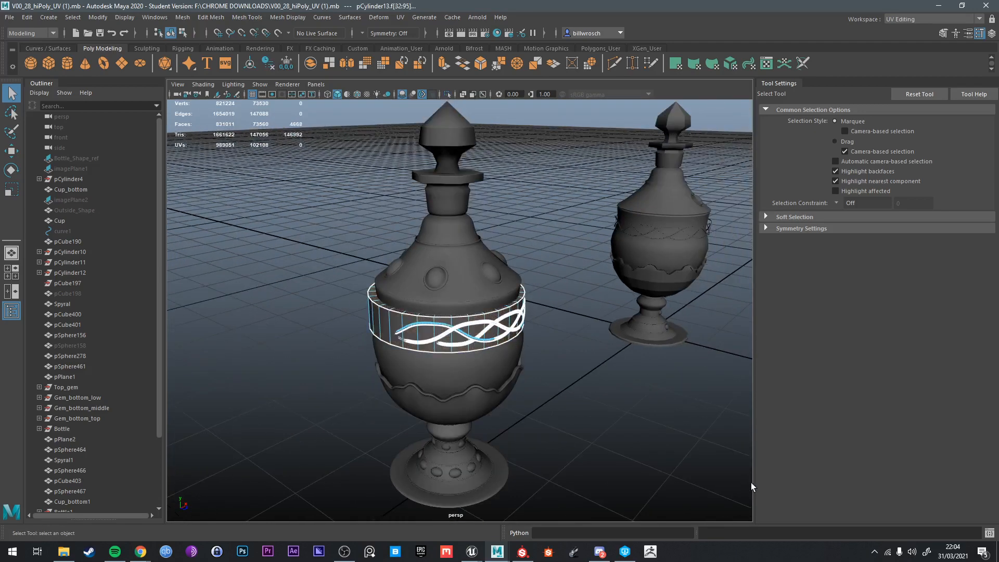
left_click_drag(613, 421, 520, 364, "alt")
key("ctrl+z")
left_click_drag(556, 335, 522, 348, "alt")
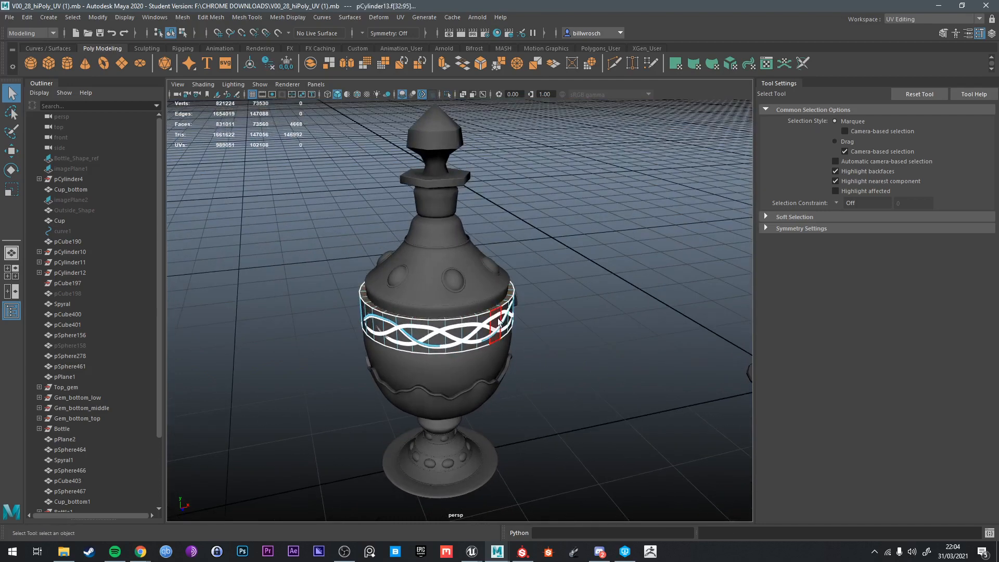
right_click_drag(477, 319, 567, 206)
scroll(535, 307, "up", 4)
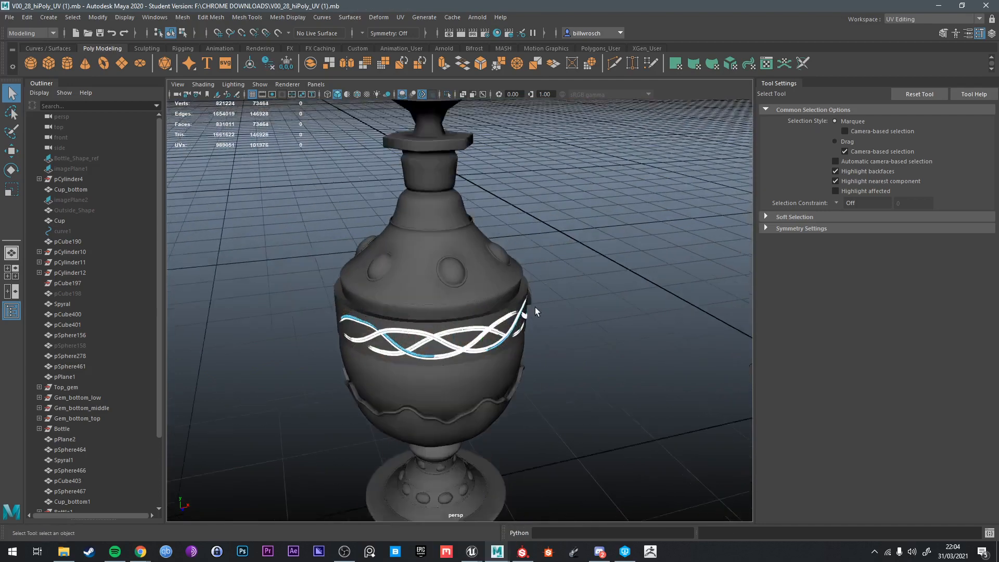
right_click_drag(606, 265, 660, 235)
left_click(660, 236)
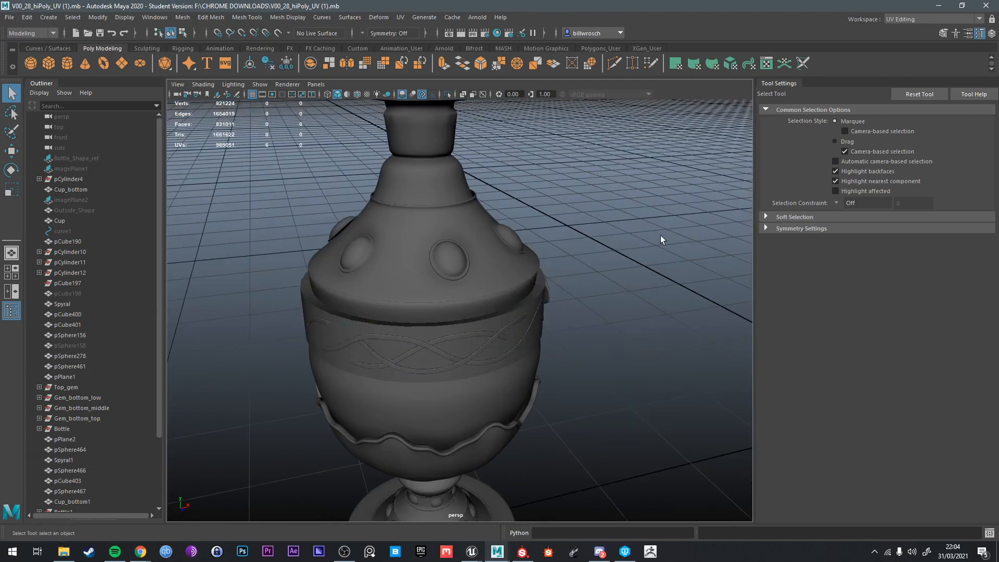
Delete the cylinder's cap faces, keeping only its ring of side faces, and return to object selection
right_click_drag(483, 327, 372, 227)
left_click(482, 328)
double_click(498, 325, "shift")
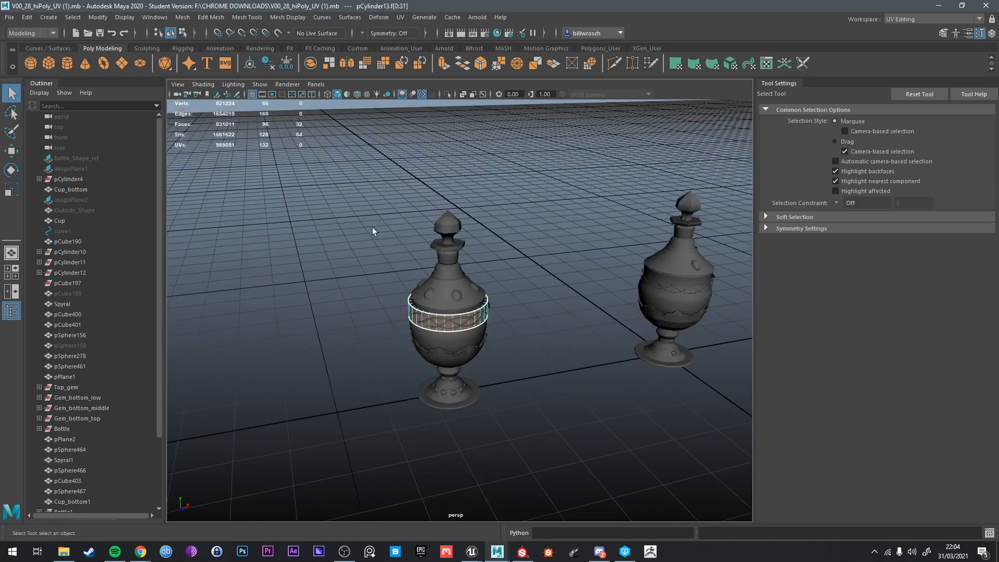
key("ctrl+shift+i")
key("Delete")
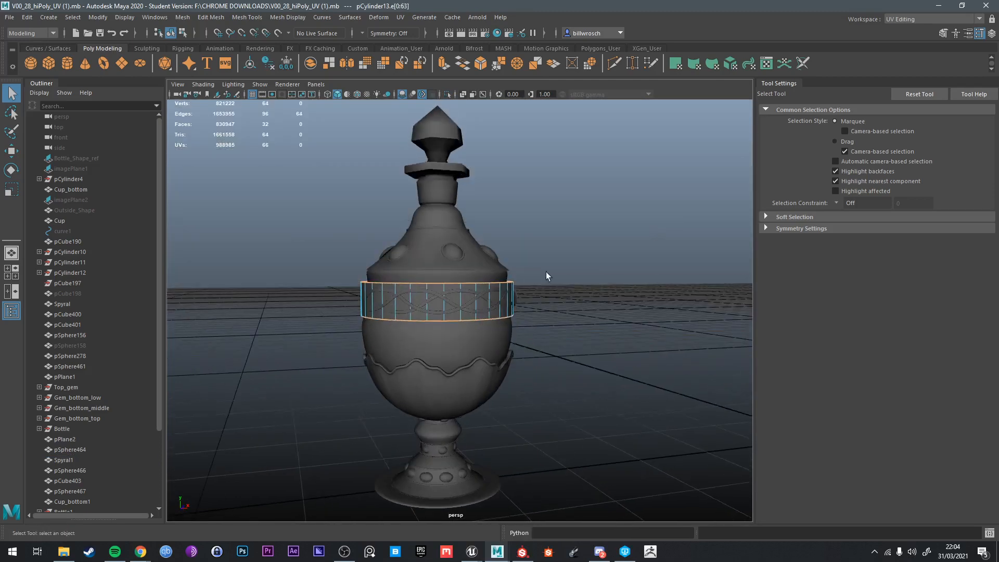
right_click_drag(573, 264, 601, 263)
Examine how the open cylinder ring sits around the vase against the braided band
scroll(455, 276, "up", 3)
left_click_drag(499, 275, 497, 291, "alt")
scroll(468, 294, "up", 3)
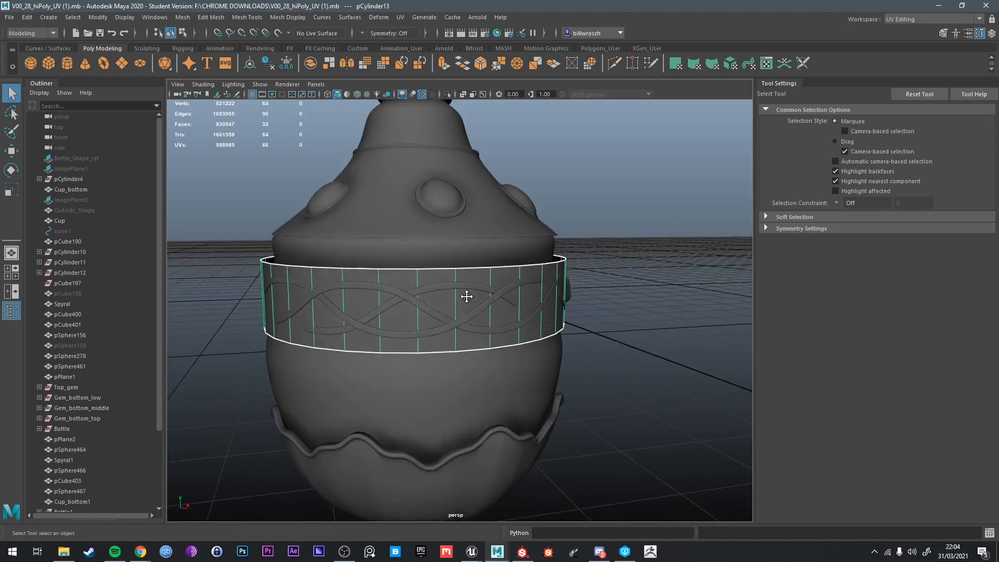
middle_click_drag(466, 294, 513, 319, "alt")
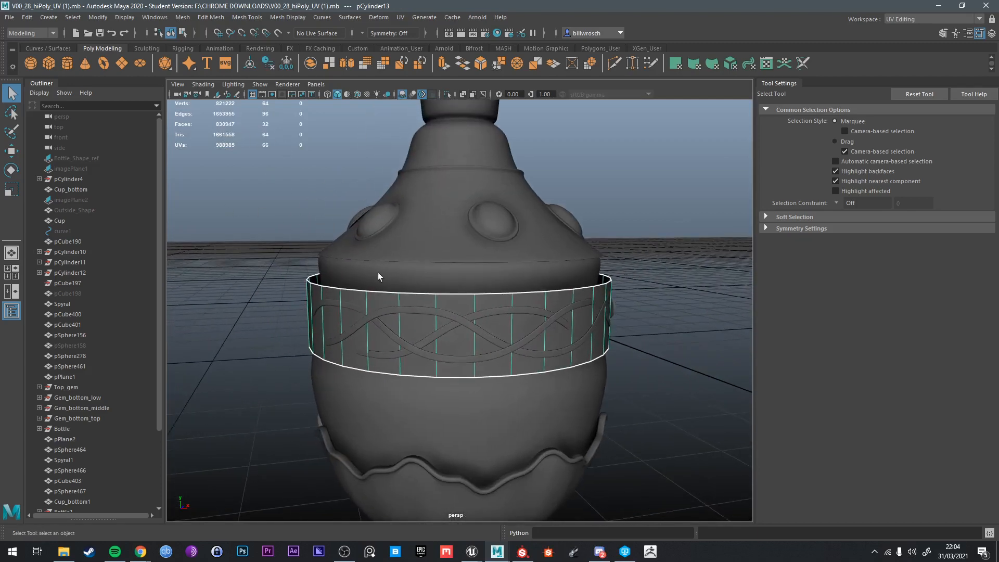
mouse_move(378, 272)
left_mouse_down("alt")
mouse_move(394, 295)
mouse_move(375, 261)
left_mouse_up("alt")
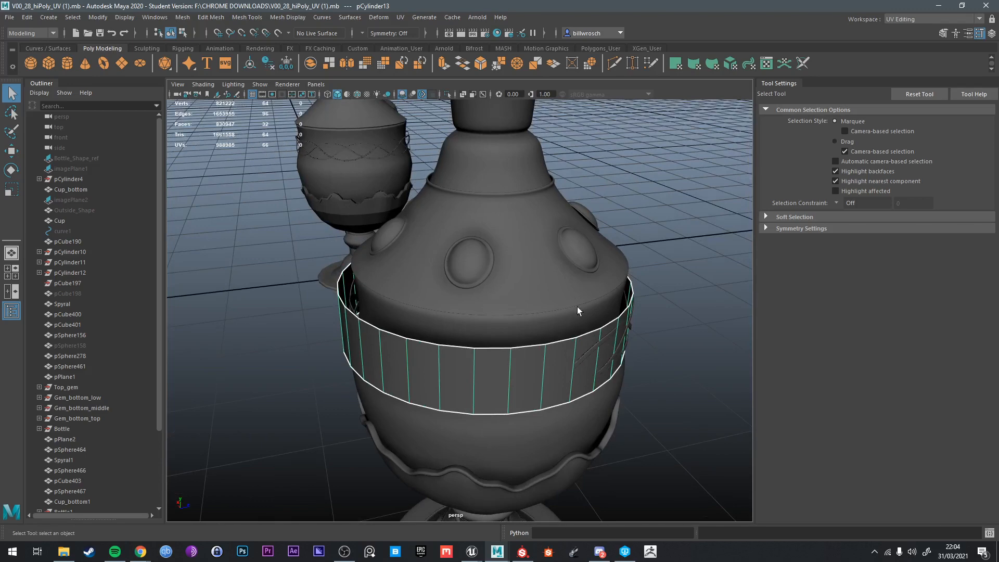
left_click_drag(576, 307, 473, 285, "alt")
left_click_drag(594, 242, 510, 254, "alt")
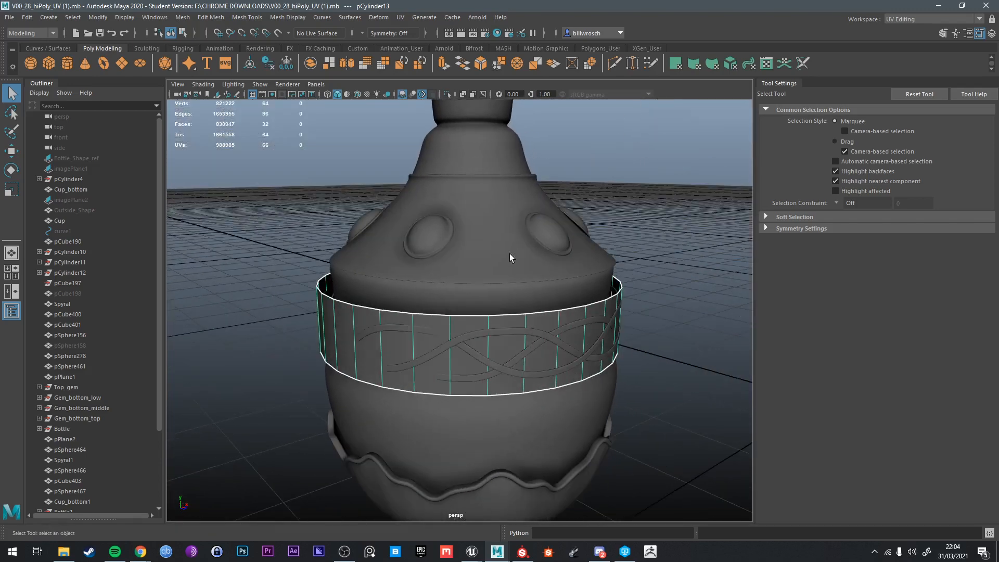
left_click_drag(438, 221, 410, 221, "alt")
right_click_drag(411, 221, 456, 270, "alt")
middle_click_drag(456, 269, 472, 270, "alt")
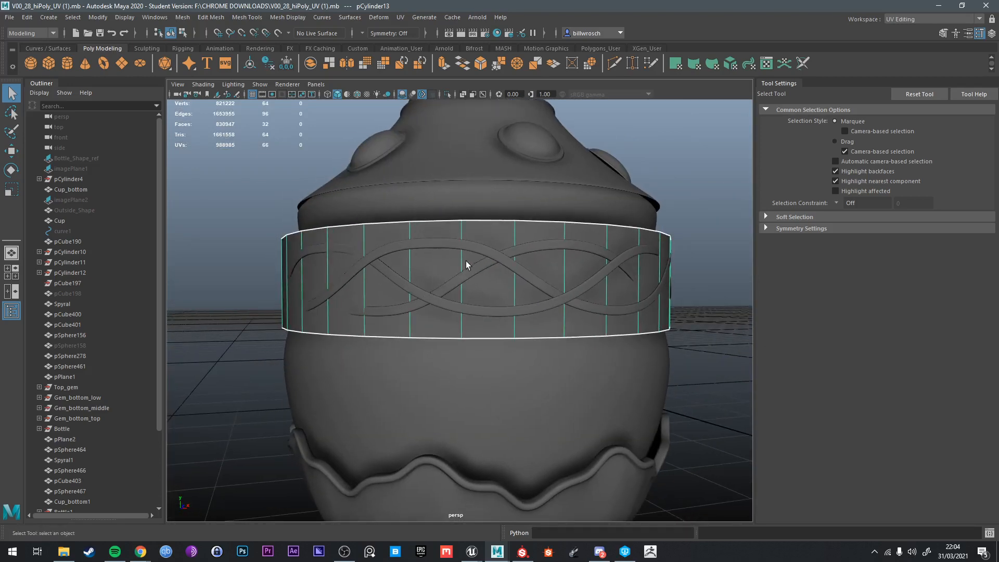
left_click_drag(430, 252, 473, 328, "alt")
Delete the open cylinder ring around the high-poly vase
key("Delete")
scroll(535, 339, "down", 3)
scroll(635, 361, "down", 3)
Select the high-poly braided band and move it off the vase into the free space beside it
left_click(313, 348)
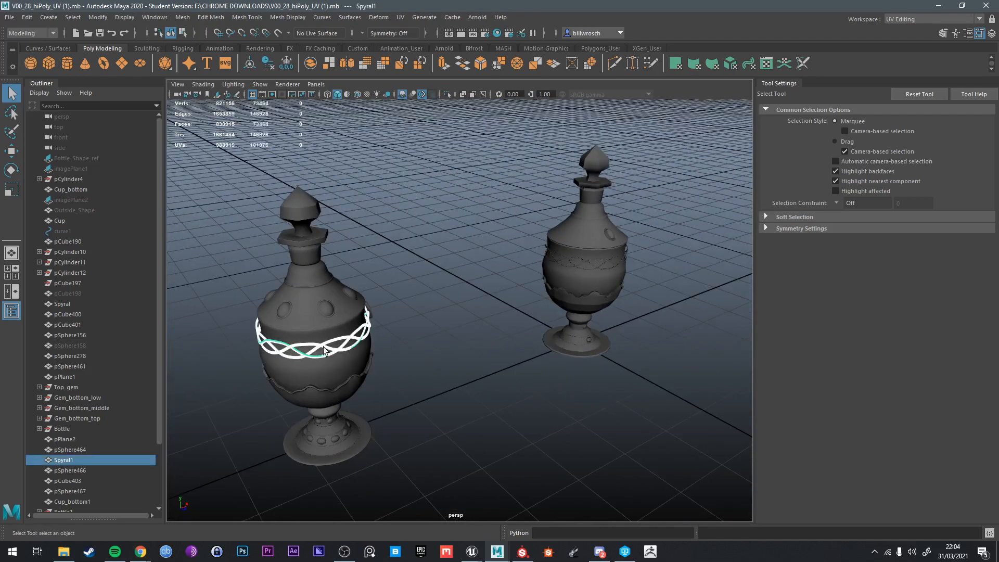
key("w")
key("f")
left_click_drag(353, 350, 568, 359, "alt")
scroll(410, 323, "down", 5)
scroll(417, 324, "up", 8)
scroll(418, 324, "down", 5)
scroll(480, 406, "down", 5)
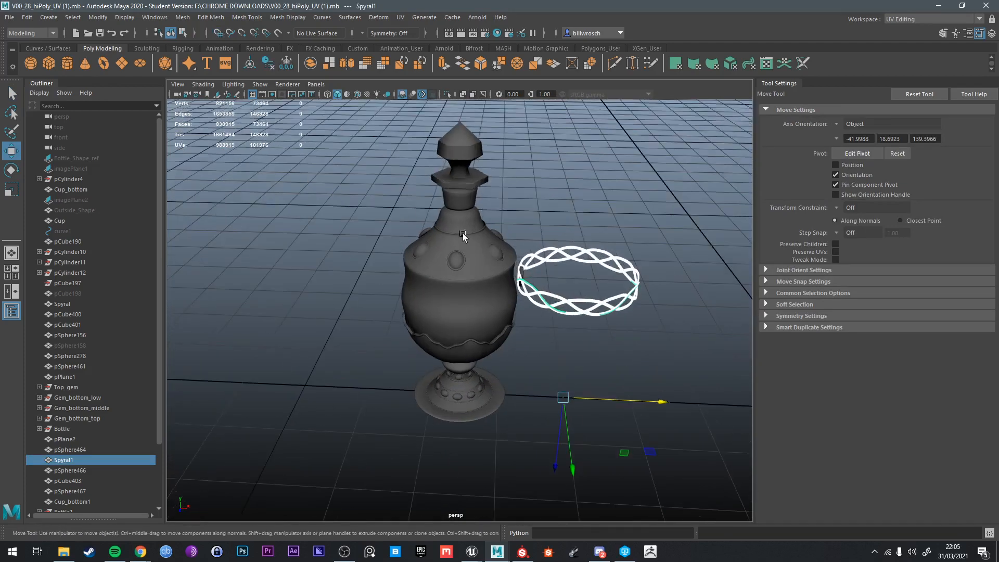
left_click(98, 17)
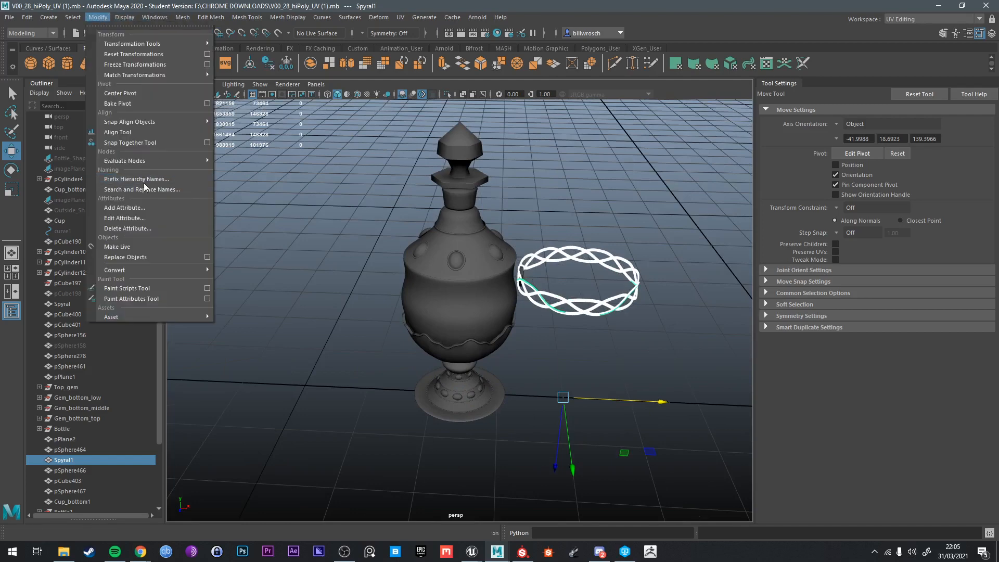
mouse_move(128, 269)
left_click(297, 302)
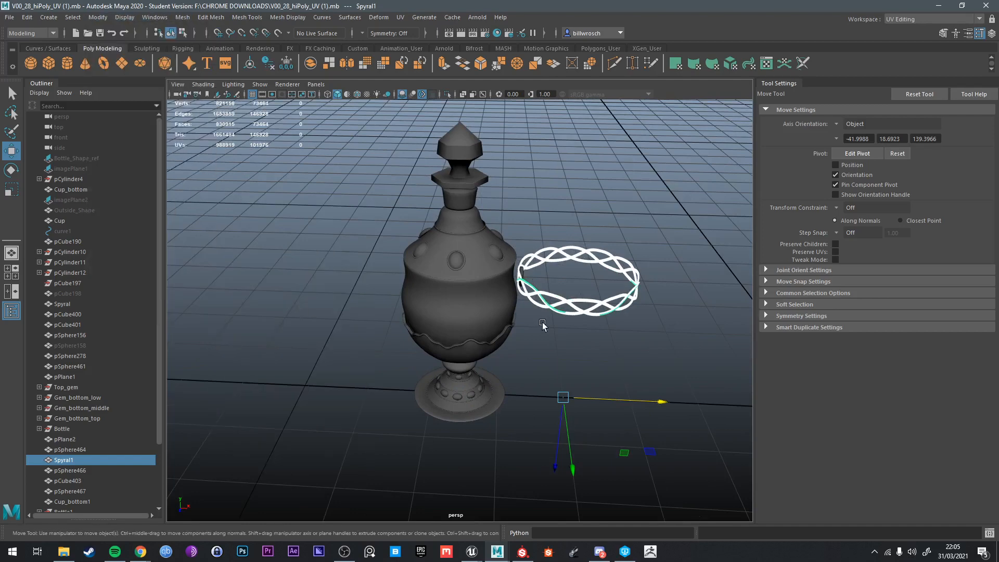
scroll(542, 323, "down", 5)
left_click_drag(495, 302, 520, 300, "alt")
right_click_drag(520, 300, 413, 154, "alt")
left_click_drag(413, 154, 627, 402)
left_click_drag(627, 403, 633, 366)
scroll(601, 379, "up", 4)
scroll(590, 333, "up", 8)
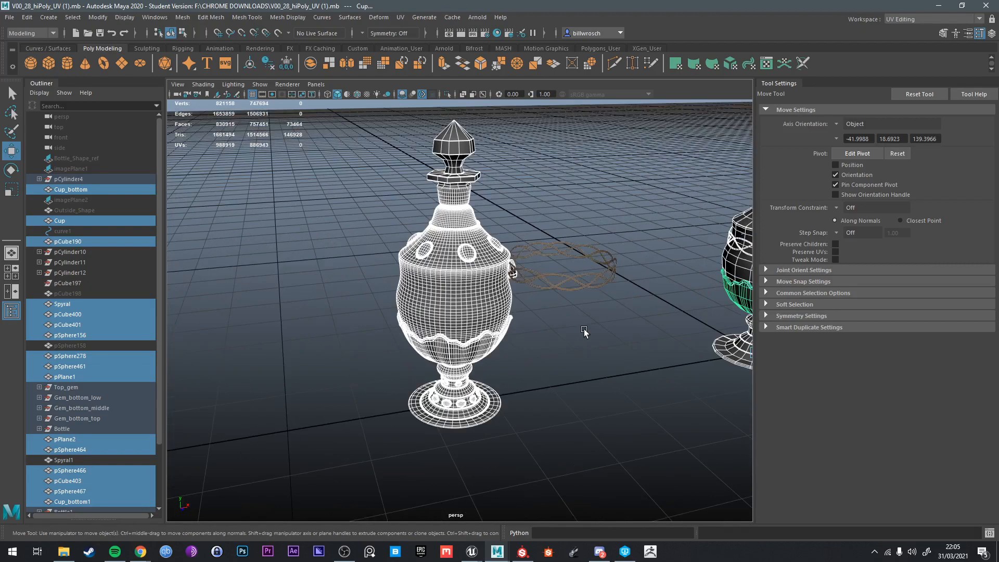
Delete the low- and high-poly vases with all their parts, keeping only the separated braided band in the scene
right_click_drag(603, 264, 649, 231)
left_click(649, 230)
left_click(603, 276)
scroll(619, 284, "down", 6)
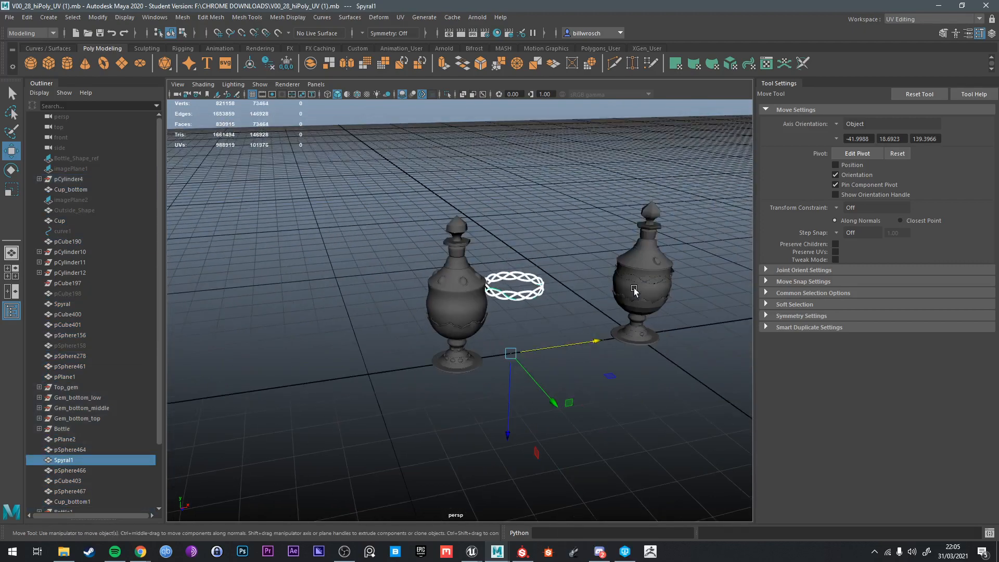
left_click_drag(635, 291, 610, 287, "alt")
left_click_drag(355, 162, 649, 418, "shift")
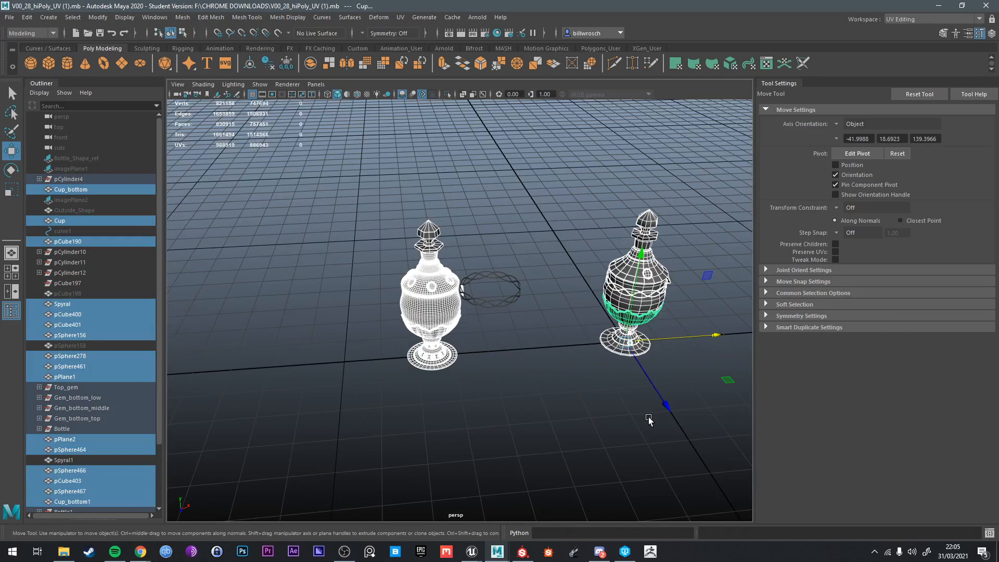
key("Delete")
Centre the braided band's pivot and snap the band to the grid origin
scroll(566, 367, "up", 5)
left_click(503, 292)
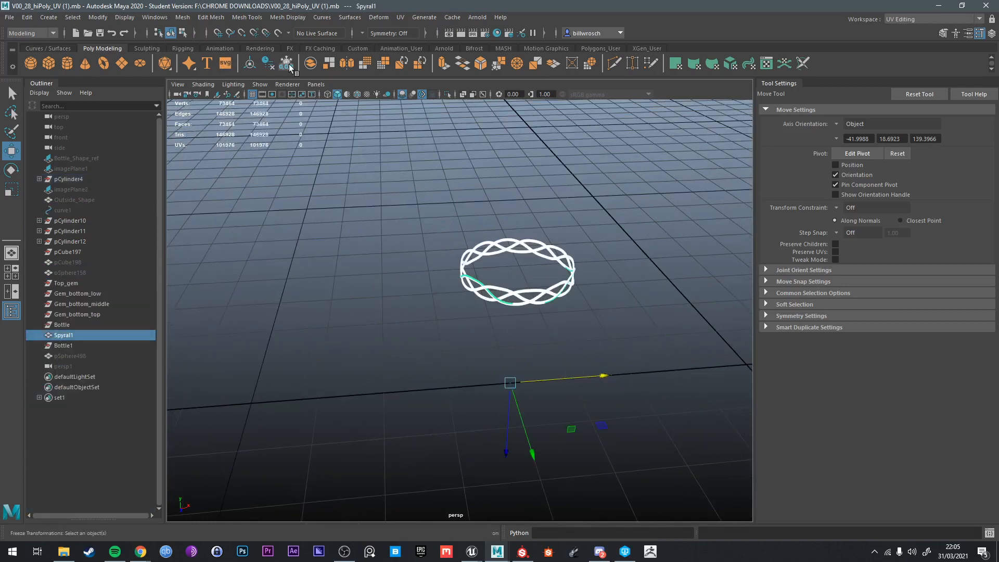
scroll(511, 312, "down", 4)
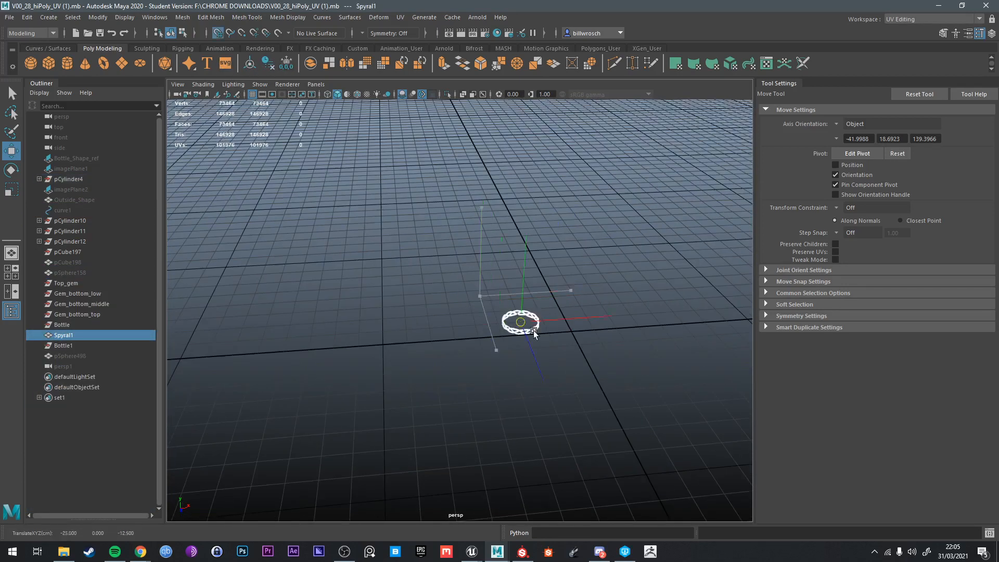
left_click_drag(566, 334, 561, 341, "alt")
key("f")
mouse_move(477, 329)
left_mouse_down("alt")
mouse_move(515, 337)
mouse_move(463, 329)
left_mouse_up("alt")
key("q")
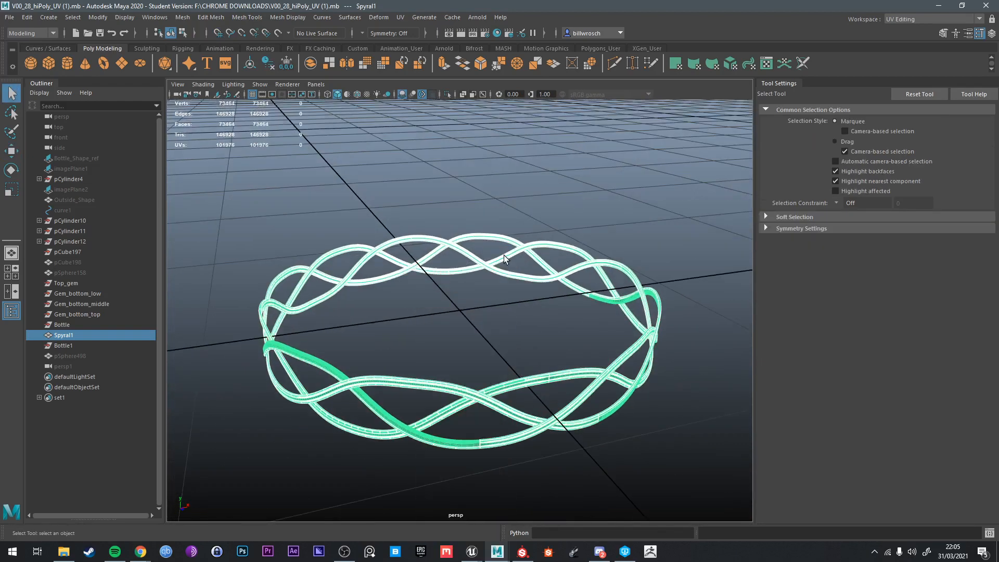
Create a polygon cylinder at the origin and scale it down uniformly to about the braided band's diameter
left_click(482, 281)
left_click(483, 263)
left_click_drag(422, 276, 324, 347, "alt")
scroll(447, 271, "down", 5)
key("f")
left_click(67, 63)
scroll(345, 305, "down", 6)
key("r")
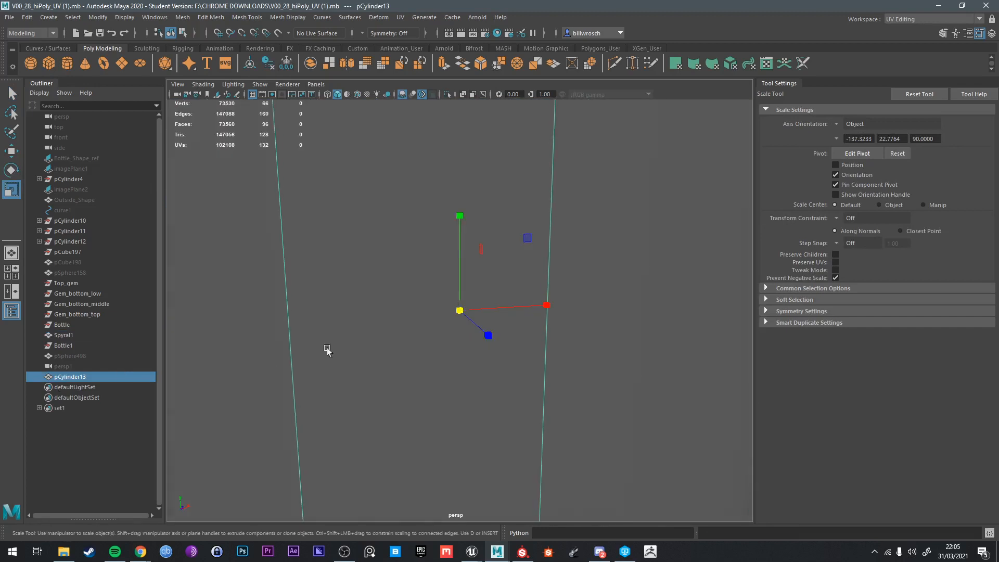
left_click_drag(462, 312, 223, 325)
mouse_move(464, 321)
left_mouse_down()
mouse_move(429, 319)
mouse_move(459, 312)
left_mouse_up()
scroll(442, 325, "up", 3)
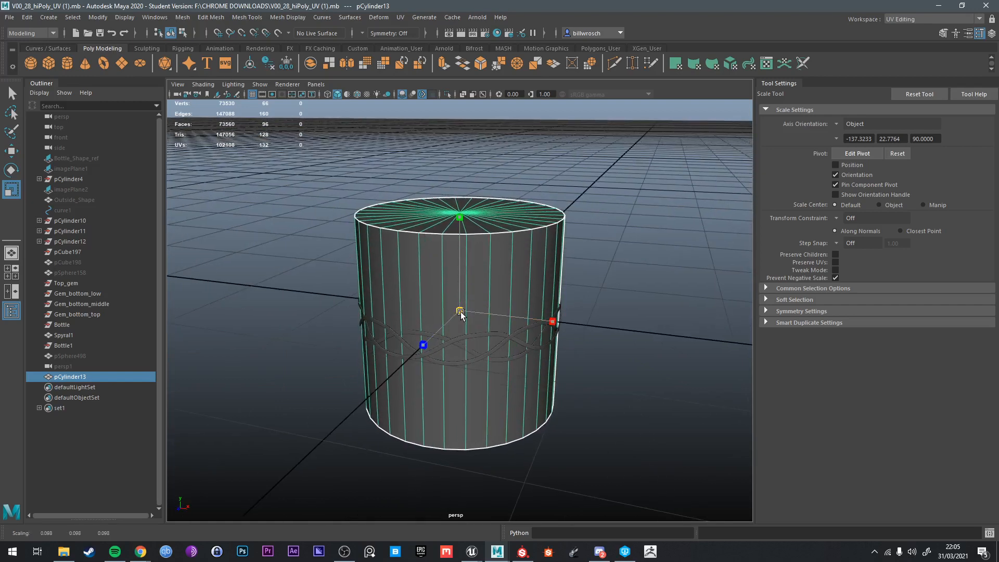
Delete all the cap faces at the cylinder's upper end
key("q")
left_click_drag(476, 236, 461, 221, "alt")
right_click_drag(460, 221, 458, 258)
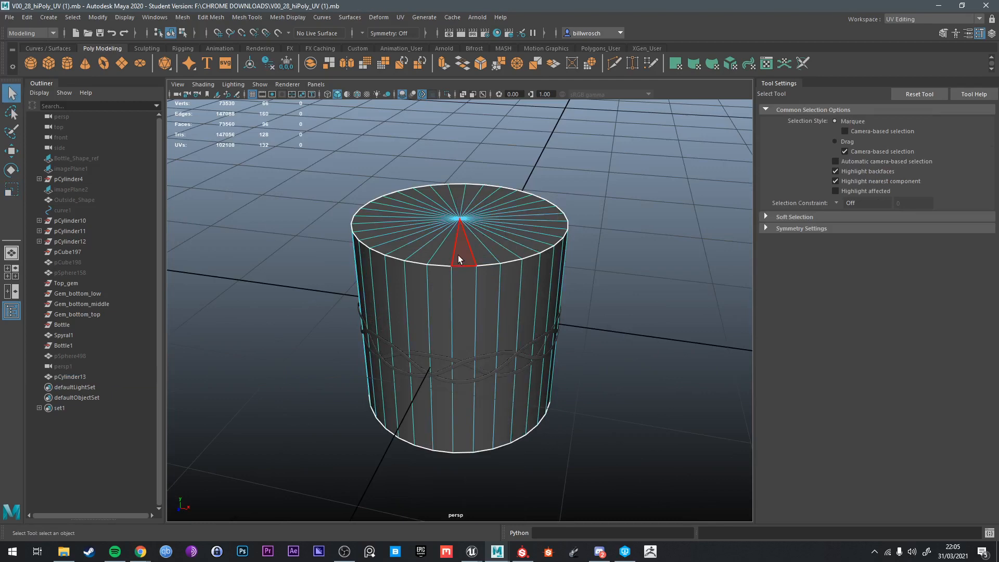
double_click(399, 228, "shift")
key("Delete")
Delete all the cap faces at the cylinder's lower end, leaving only its side wall
left_click_drag(435, 239, 446, 165, "alt")
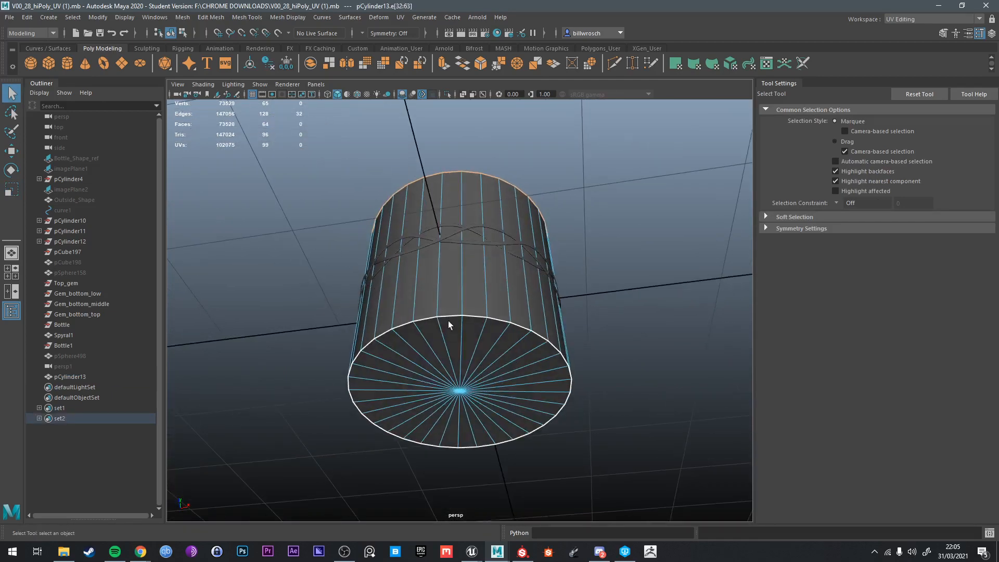
left_click_drag(448, 321, 453, 317, "alt")
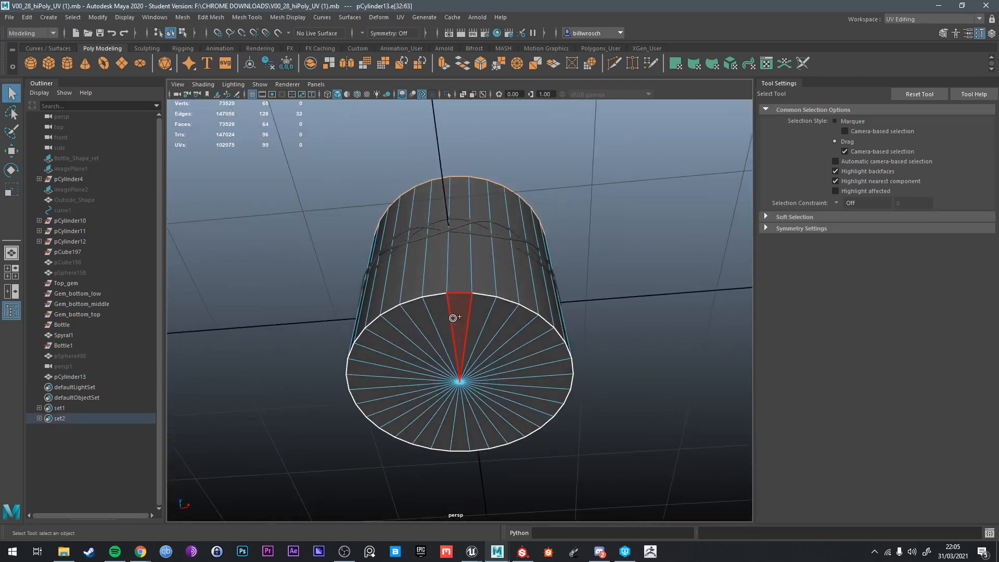
double_click(409, 381, "shift")
left_click_drag(411, 390, 526, 379, "alt")
left_click(476, 344)
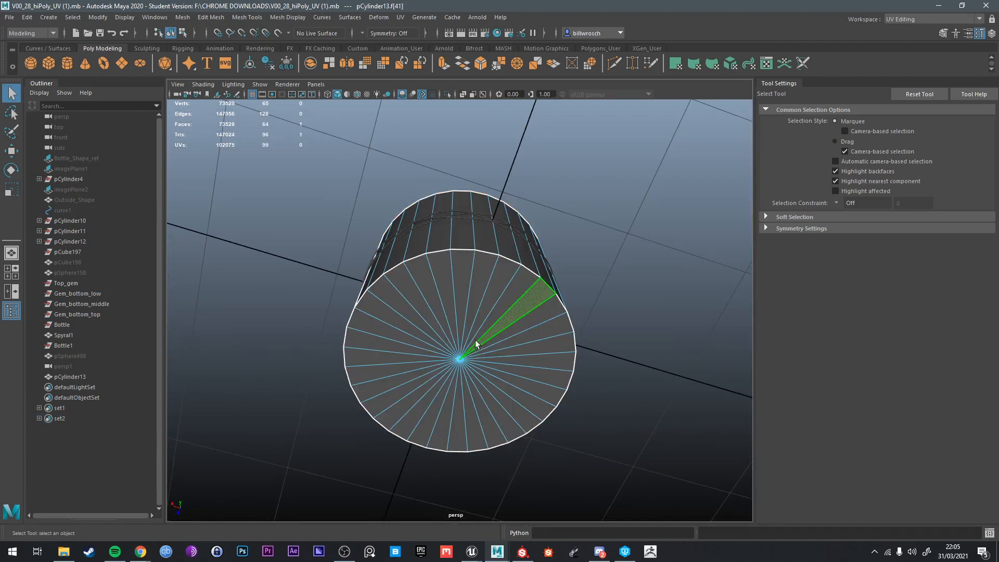
left_click_drag(419, 335, 460, 313)
key("Delete")
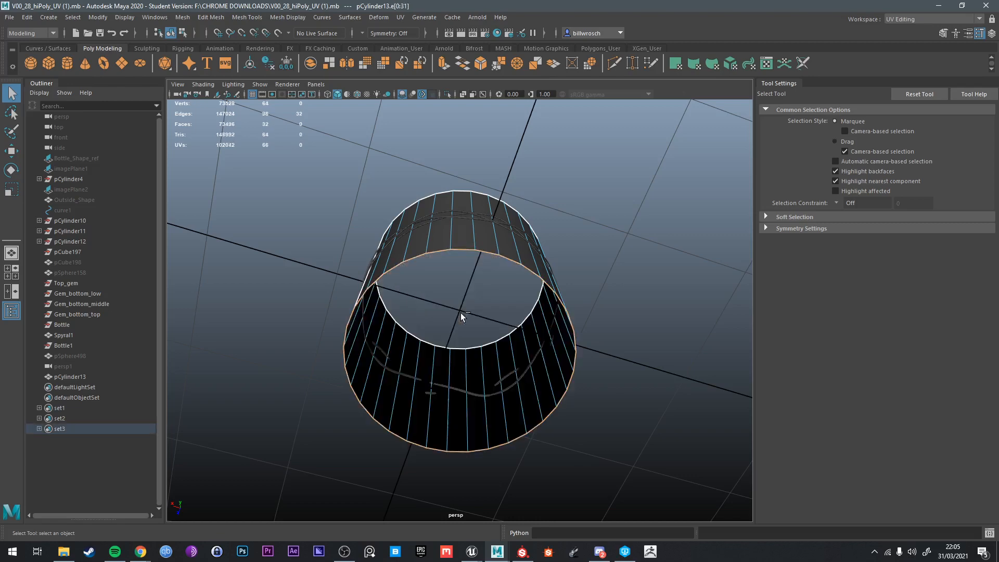
Return to object selection and scale the open cylinder down in height into a short ring around the braided band
left_click_drag(520, 228, 489, 299, "alt")
key("F8")
left_click_drag(510, 238, 506, 296, "alt")
key("r")
scroll(501, 317, "up", 2)
scroll(506, 297, "up", 4)
middle_click_drag(457, 329, 473, 321, "alt")
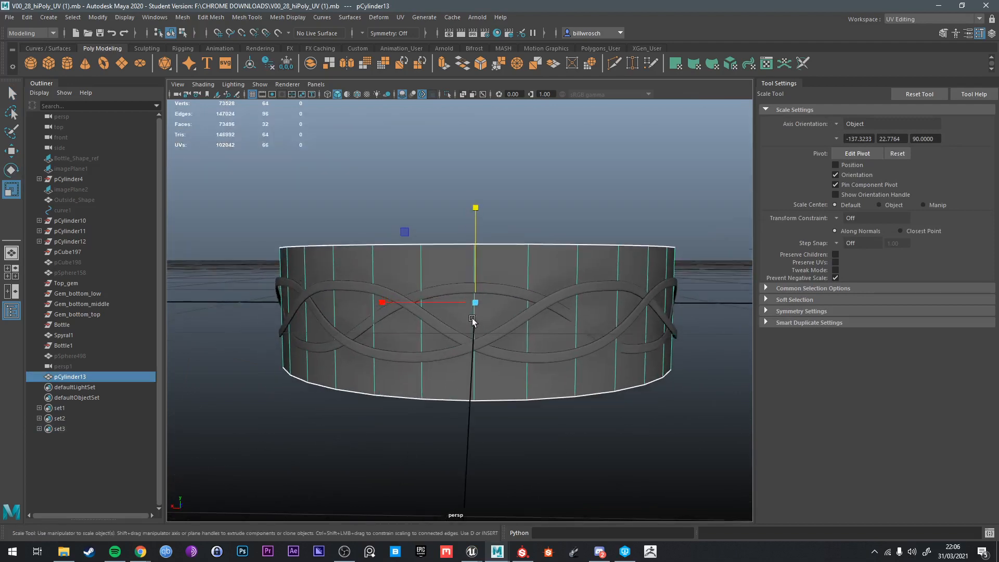
left_click_drag(473, 321, 481, 326, "alt")
left_click_drag(444, 266, 423, 250, "alt")
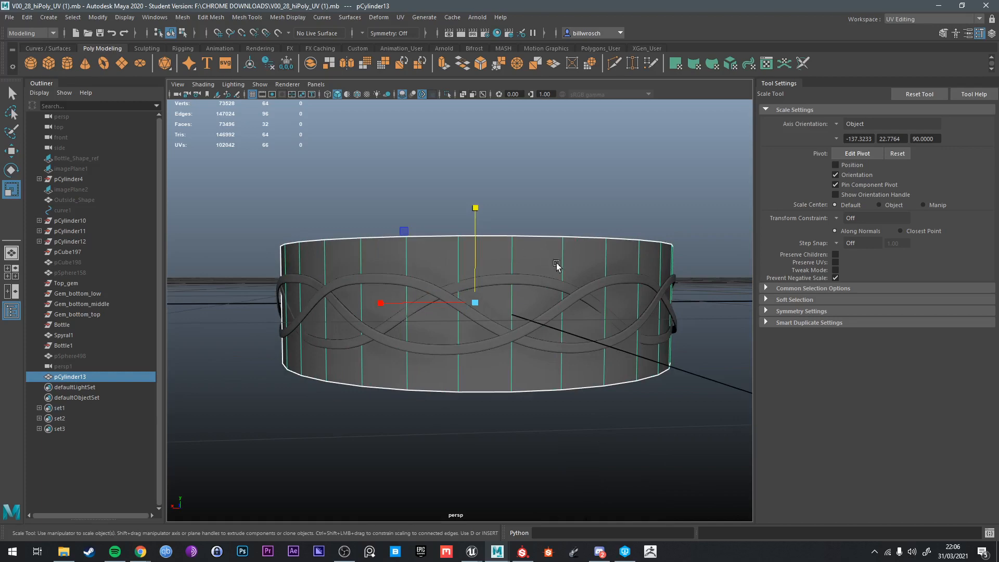
Reduce the ring's height to match the braided band and widen it slightly so its wall covers most of the braid
left_click_drag(553, 258, 609, 286, "alt")
left_click_drag(454, 205, 454, 301)
left_click_drag(455, 309, 490, 278, "alt")
scroll(419, 304, "up", 2)
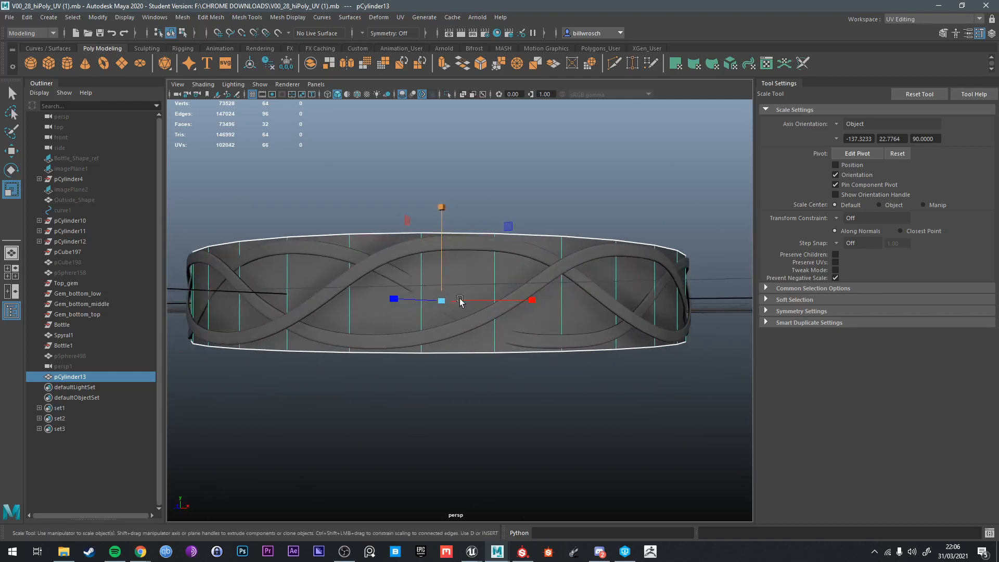
left_click_drag(424, 332, 387, 337, "alt")
left_click_drag(480, 339, 494, 265, "alt")
scroll(497, 280, "down", 5)
key("q")
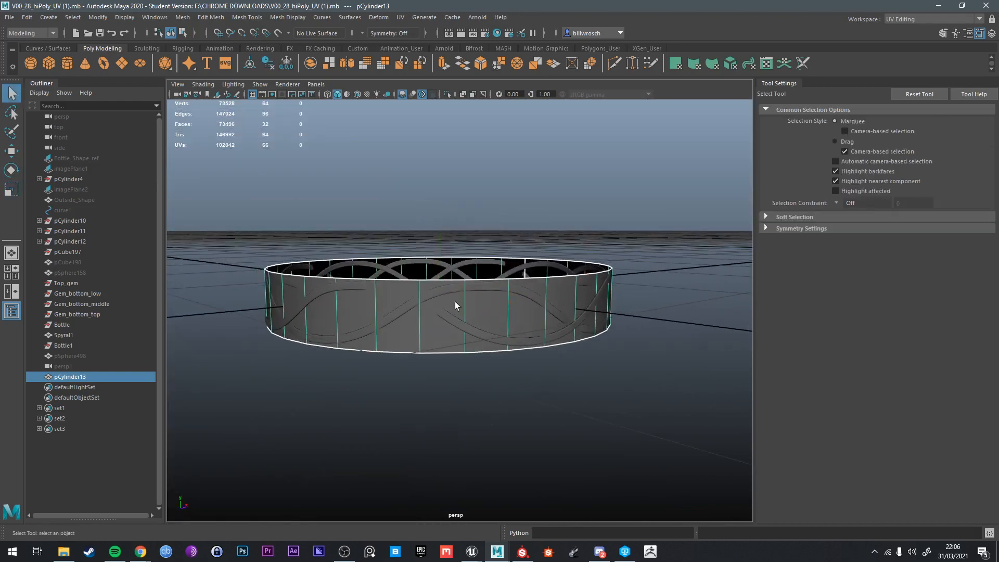
left_click_drag(455, 301, 443, 327, "alt")
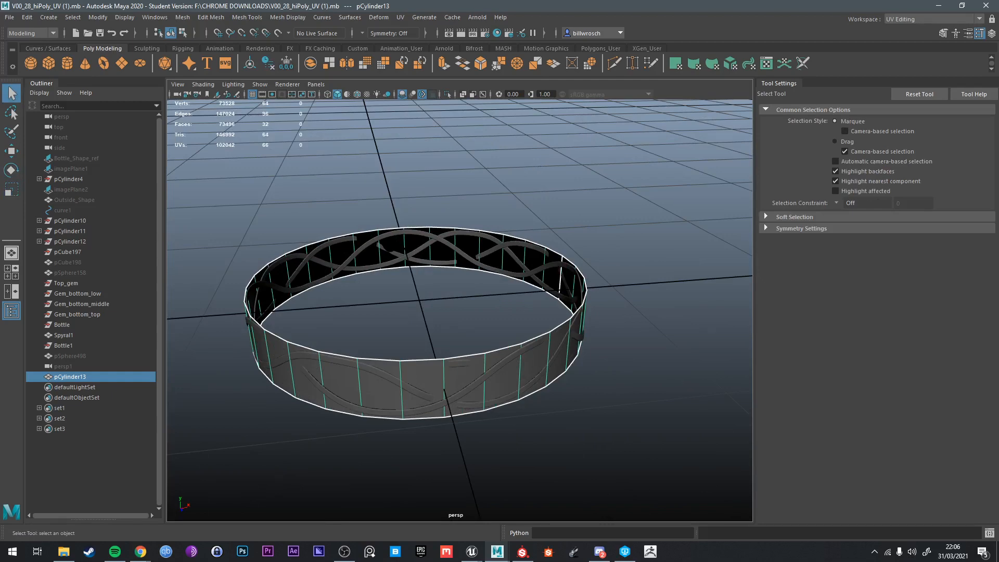
Open the UV Editor for the cylinder ring, place it beside the 3D view and keep the ring in sight
left_click_drag(996, 523, 748, 83)
scroll(447, 247, "down", 3)
left_click_drag(446, 246, 479, 234, "alt")
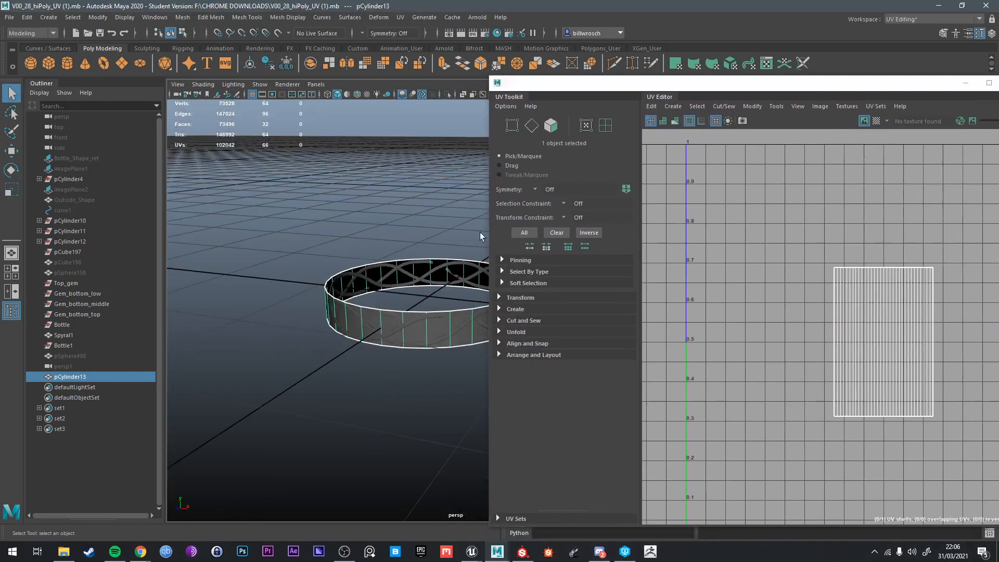
middle_click_drag(440, 233, 395, 244, "alt")
scroll(416, 342, "up", 2)
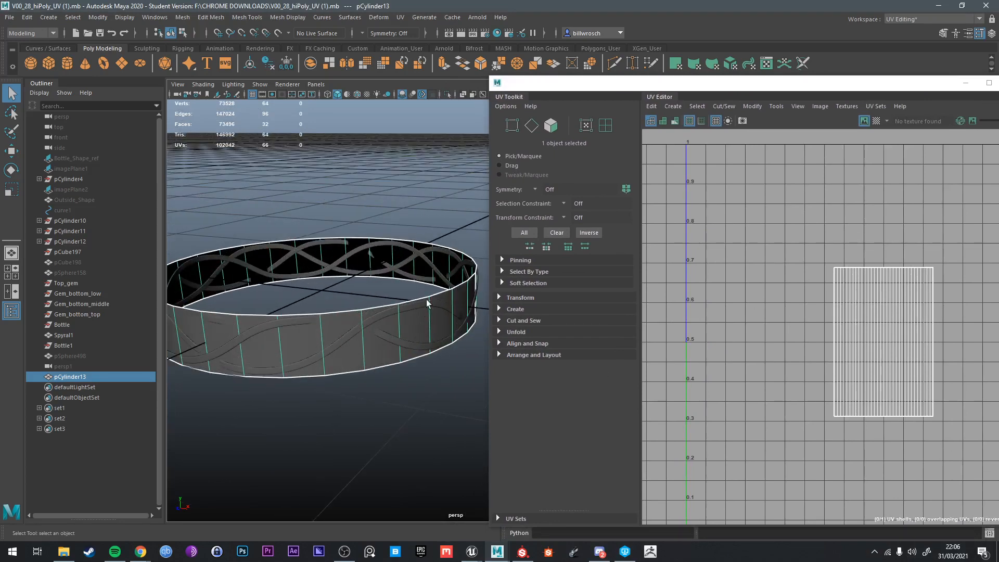
Select only the cylinder ring and give it a camera-based UV projection
left_click_drag(426, 299, 339, 307, "alt")
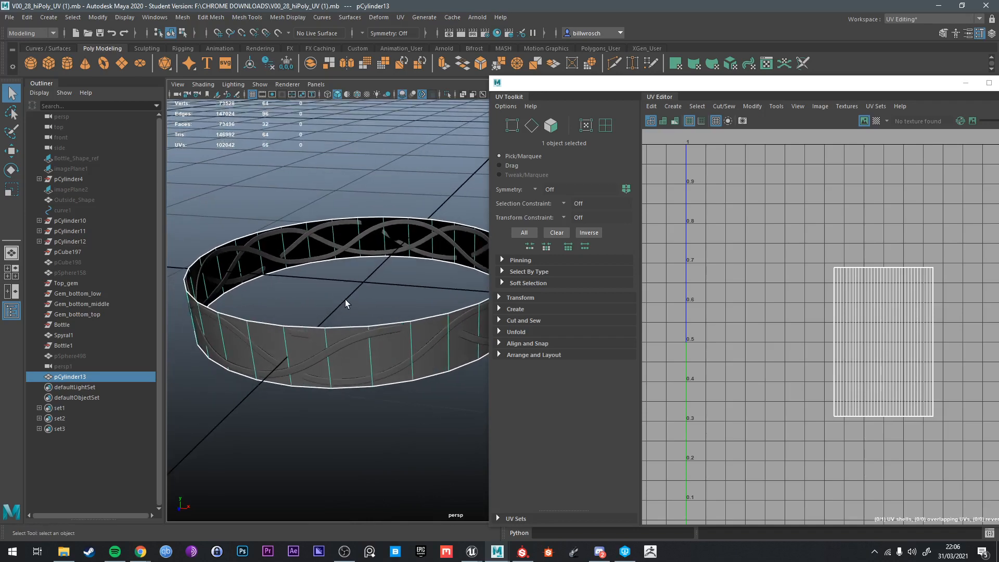
left_click_drag(341, 292, 382, 283, "alt")
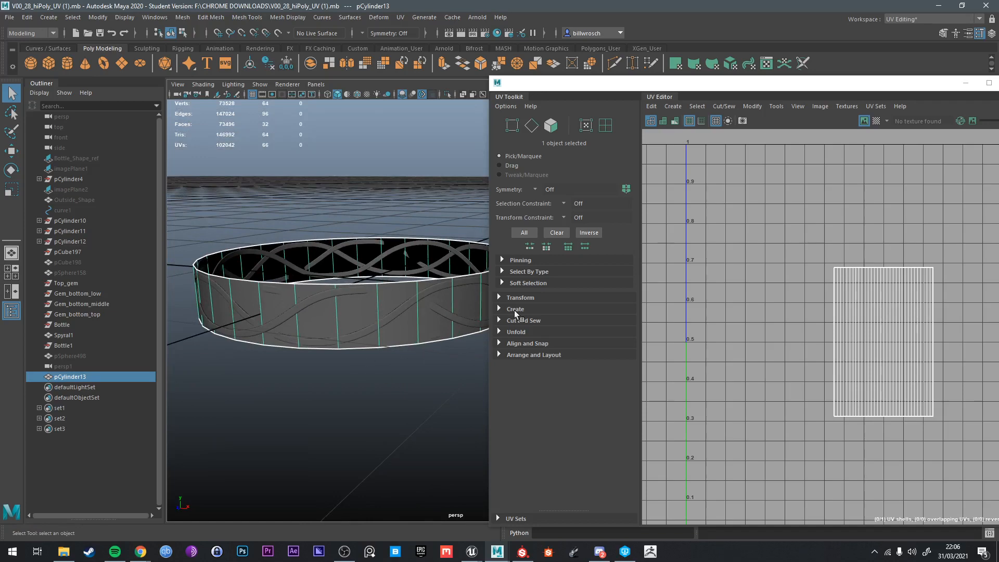
left_click_drag(341, 325, 414, 287, "alt")
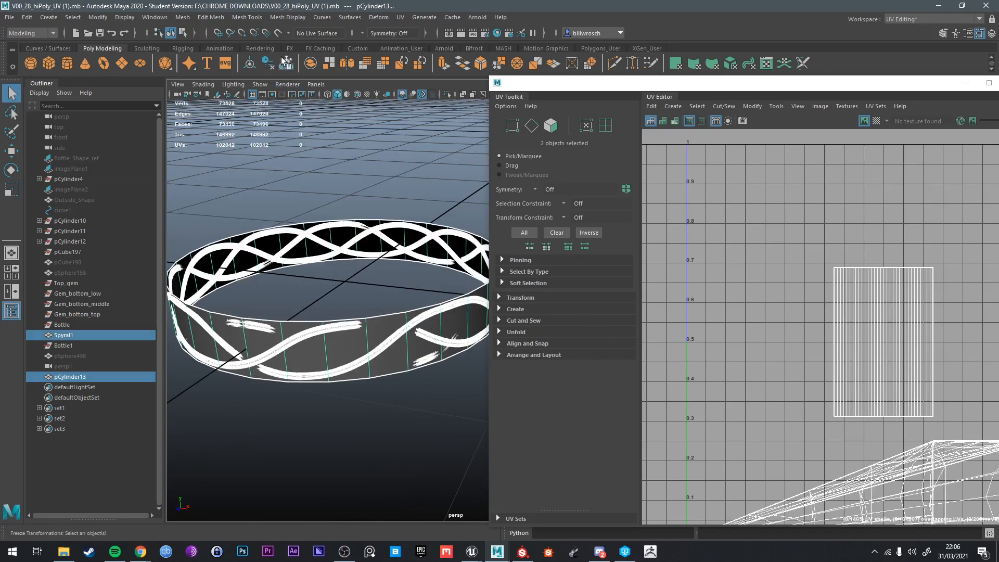
right_click(370, 326)
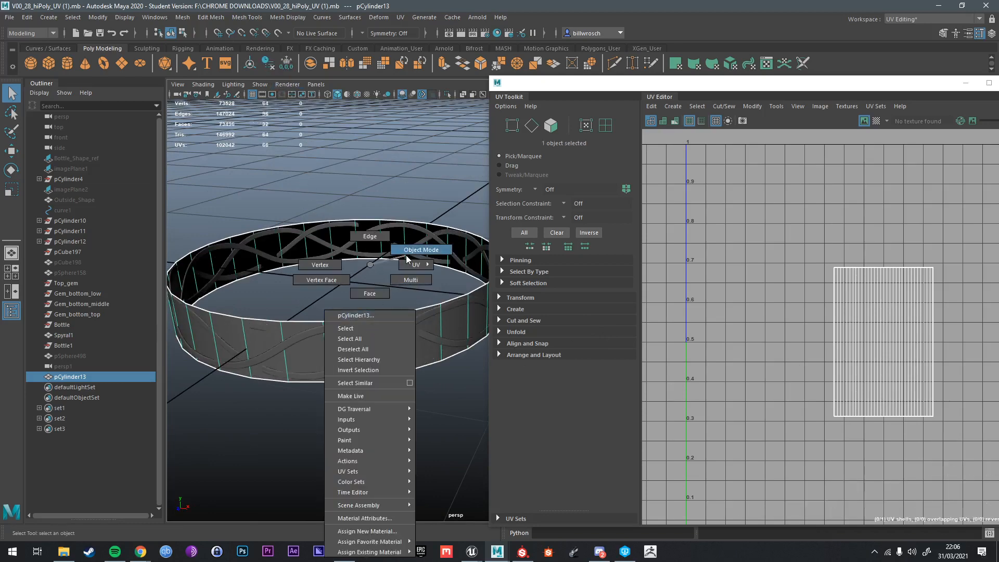
left_click(513, 309)
left_click(523, 359)
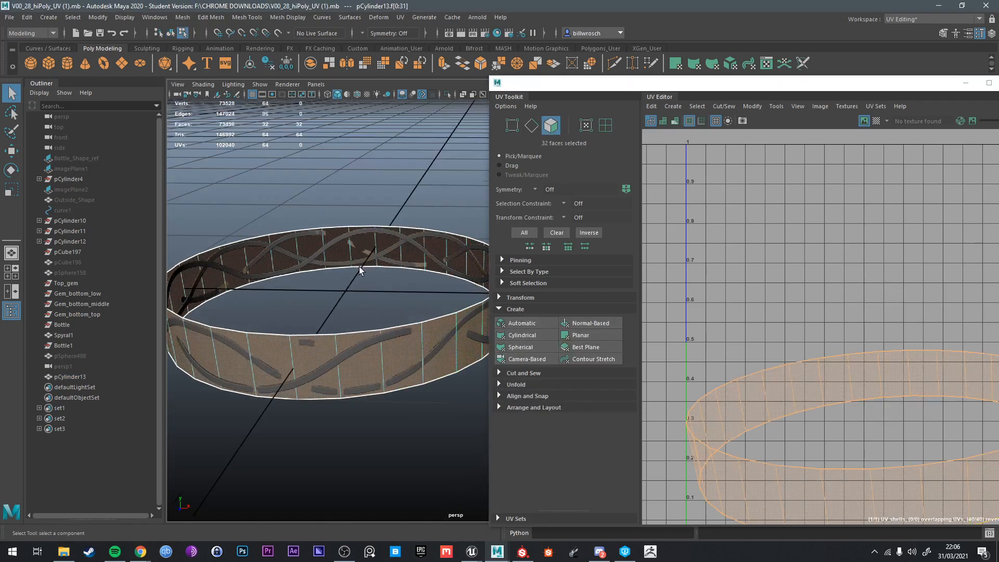
Cut the ring's UVs along one vertical edge on its far side
right_click_drag(328, 226, 332, 194)
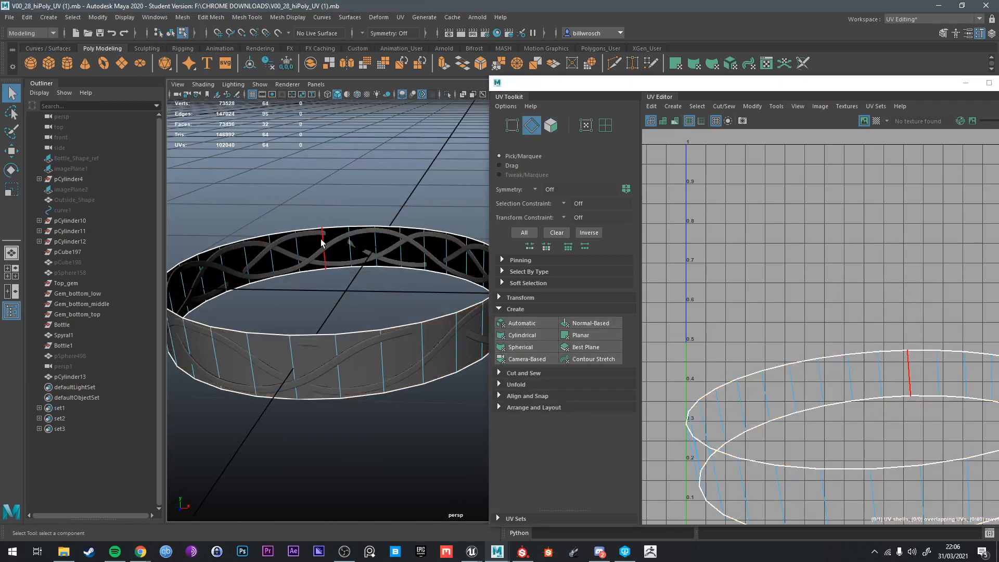
left_click(322, 239)
left_click(515, 372)
scroll(753, 411, "down", 3)
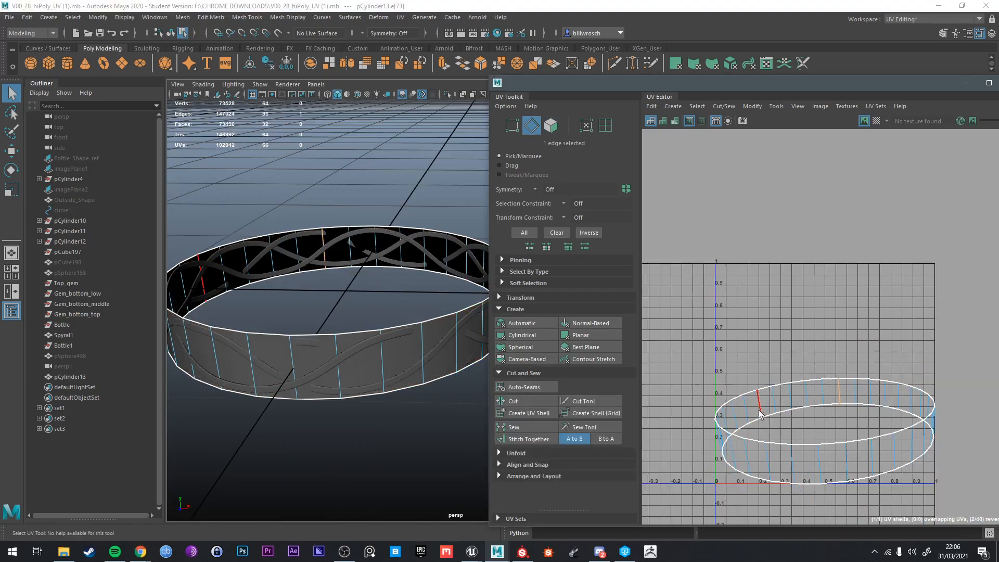
Unfold the ring's UVs into a strip and rotate the strip to nearly horizontal
right_click_drag(770, 403, 777, 405)
left_click(514, 453)
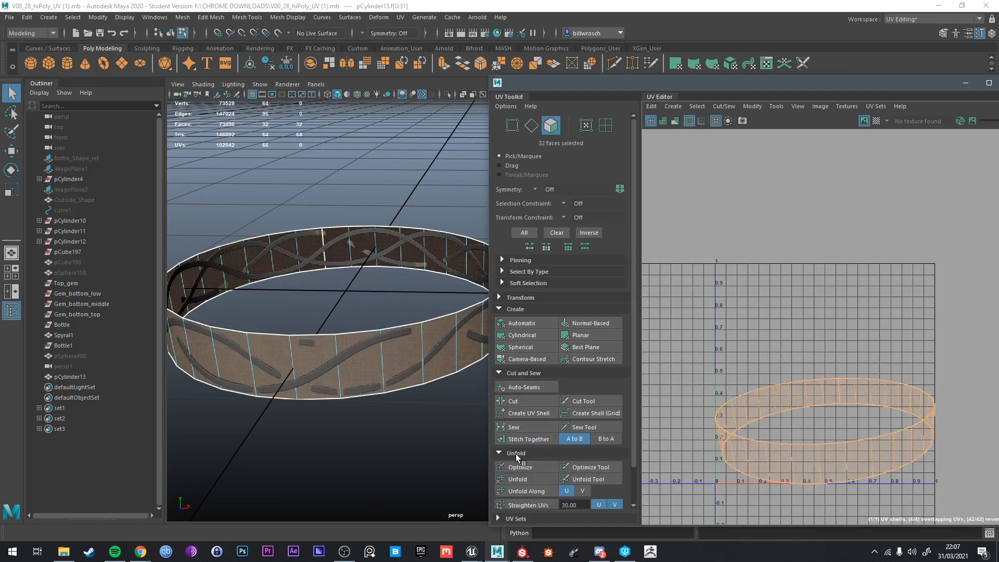
left_click(518, 479)
key("e")
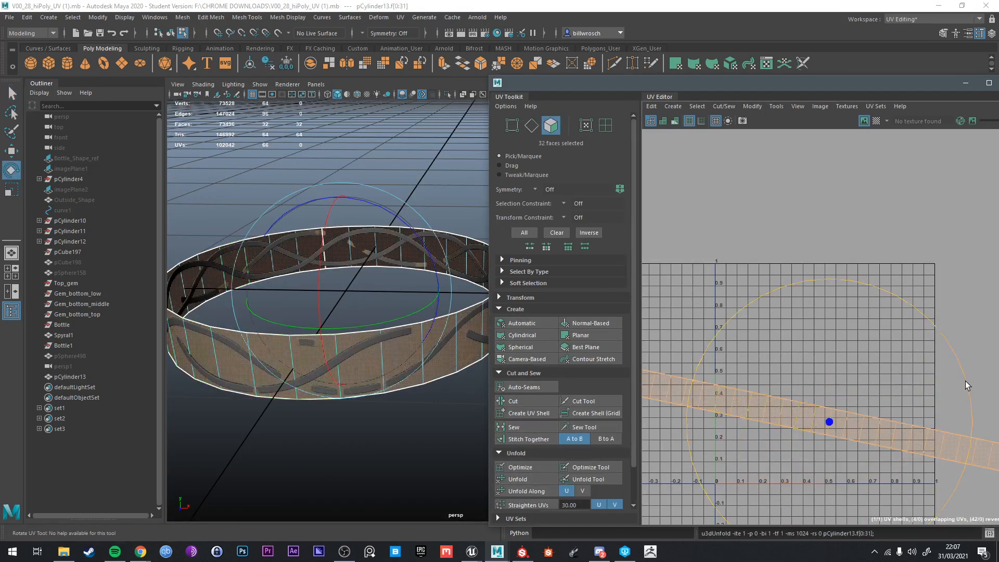
left_click_drag(966, 385, 960, 364)
scroll(809, 399, "down", 7)
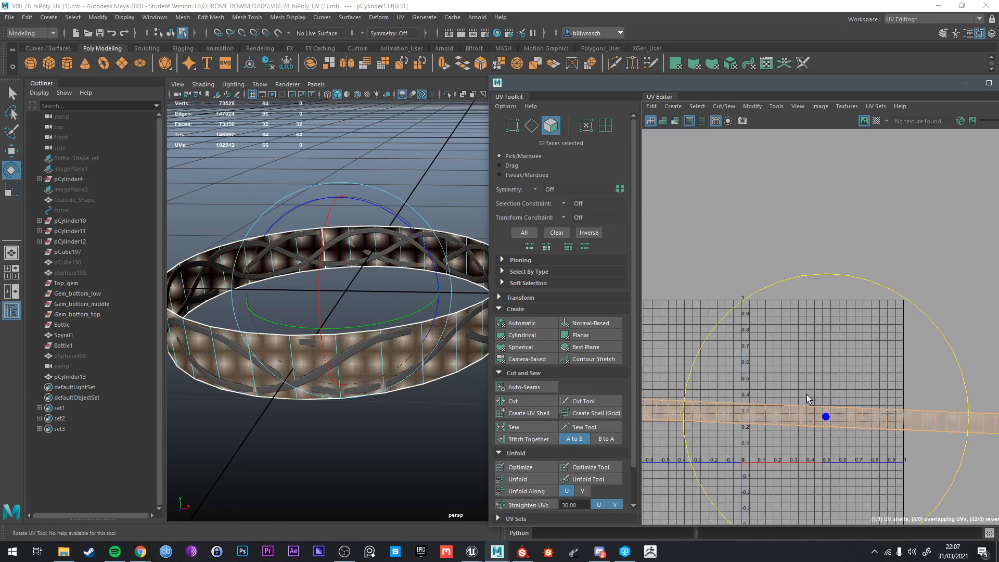
Sew the ring's UV seam on the far side back together
key("q")
scroll(823, 394, "up", 4)
mouse_move(368, 298)
left_mouse_down("alt")
mouse_move(356, 310)
mouse_move(378, 293)
left_mouse_up("alt")
right_click_drag(373, 246, 372, 221)
left_click(331, 247)
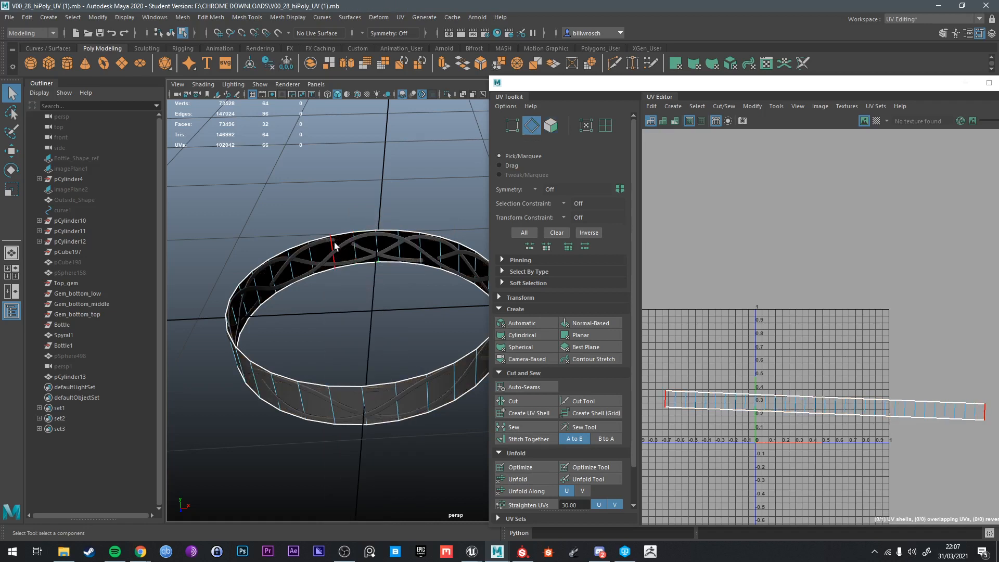
left_click(522, 413)
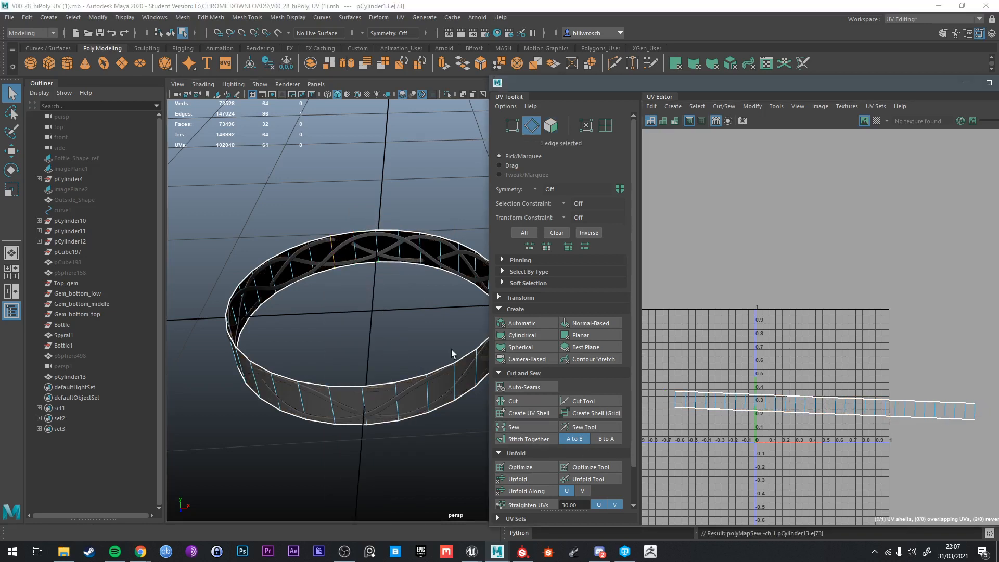
Cut the ring's UVs along two opposite vertical edges and unfold both resulting shells
left_click(375, 248, "shift")
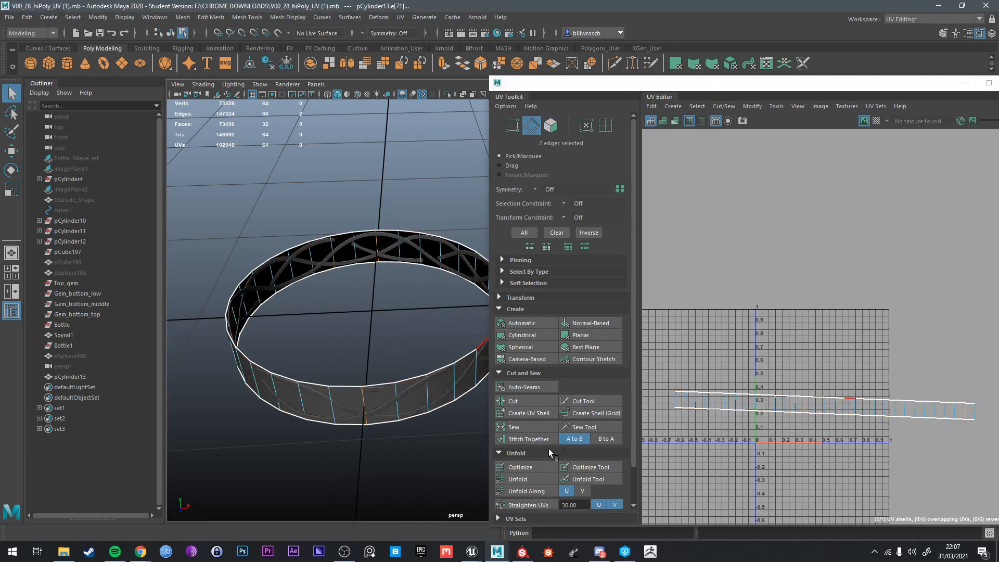
left_click(513, 401)
right_click_drag(765, 350, 770, 387)
key("f")
scroll(762, 355, "down", 1)
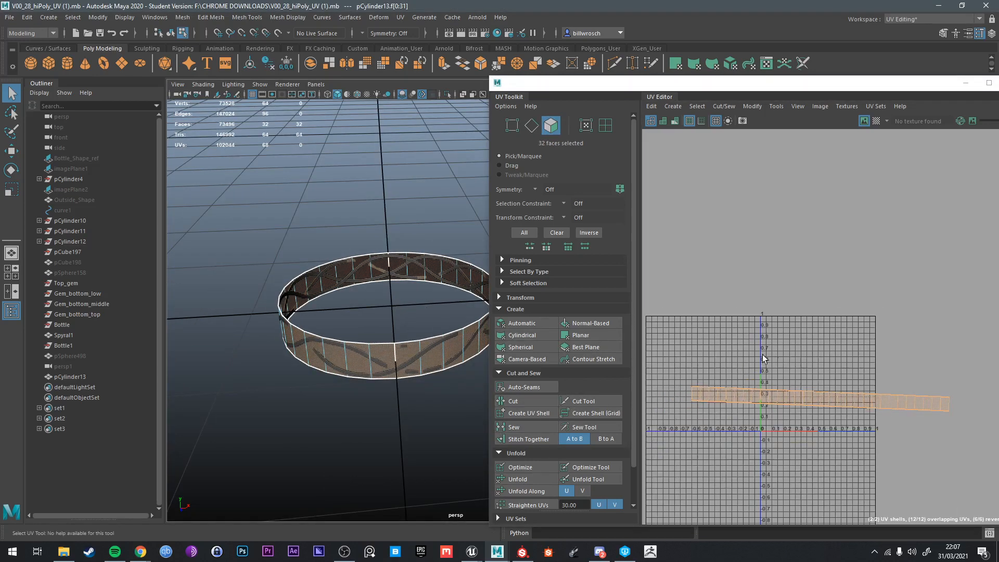
left_click_drag(692, 323, 981, 479)
left_click(541, 478)
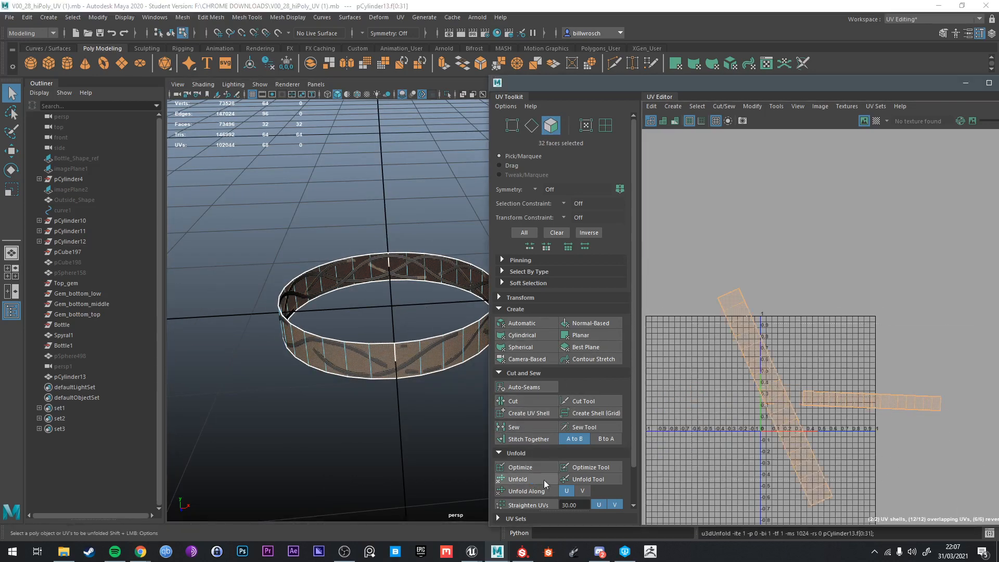
Orient the ring's two UV shells horizontally and lay them out within the UV tile
scroll(745, 450, "down", 2)
scroll(535, 494, "down", 2)
left_click(532, 502)
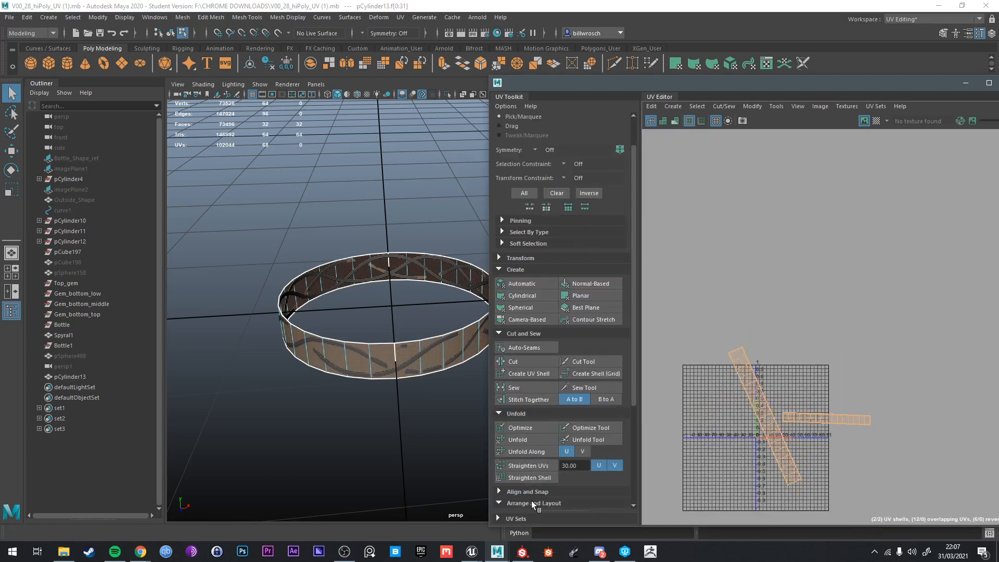
left_click(525, 437)
scroll(520, 500, "down", 1)
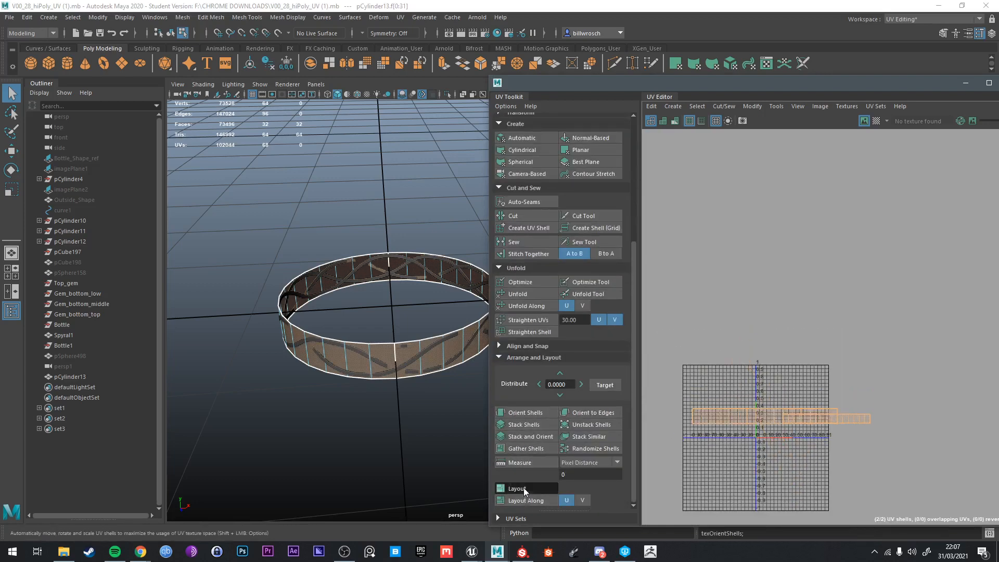
left_click(523, 488)
scroll(750, 430, "up", 4)
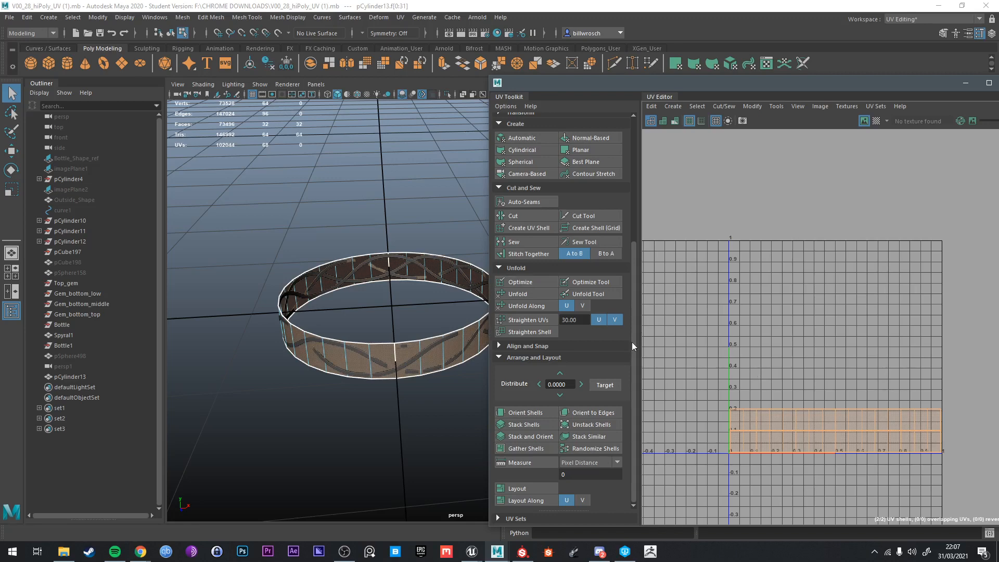
Return the ring to object selection and minimize the UV Editor window
right_click_drag(391, 264, 488, 237)
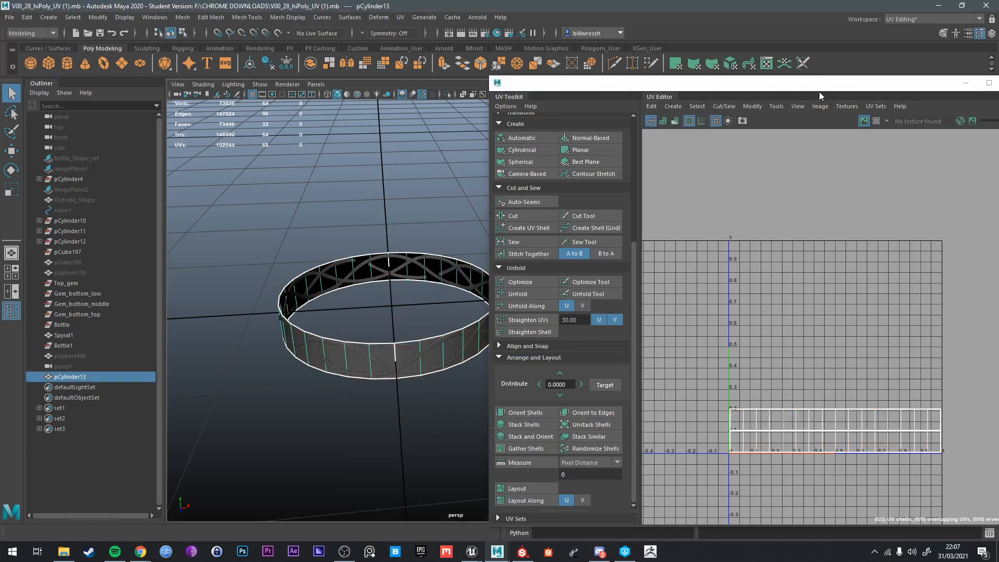
left_click_drag(819, 92, 697, 105)
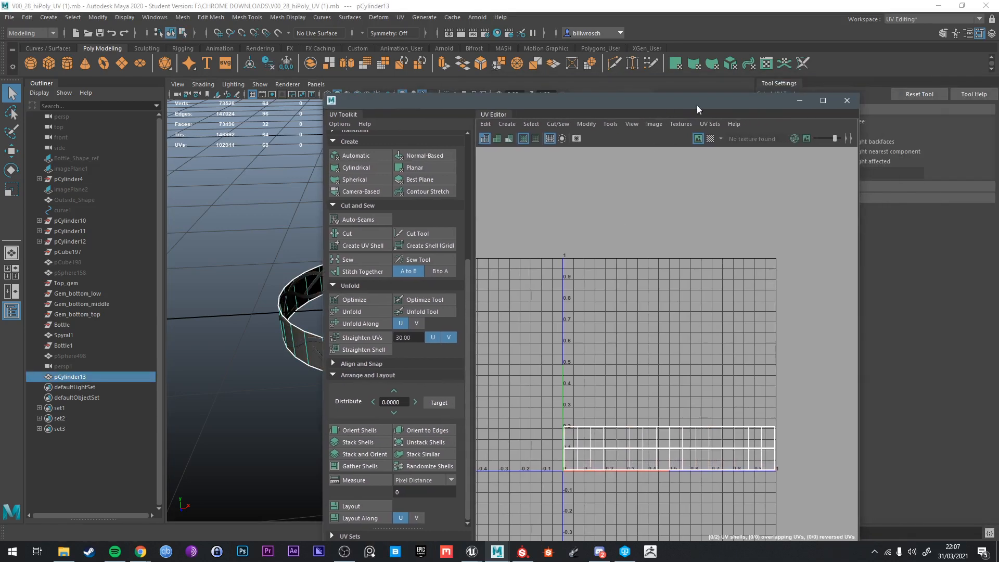
left_click(798, 103)
Export only the high-poly braided band as an FBX named Gino_high on the Desktop
left_click_drag(461, 249, 439, 283, "alt")
scroll(398, 266, "up", 5)
left_click(417, 265)
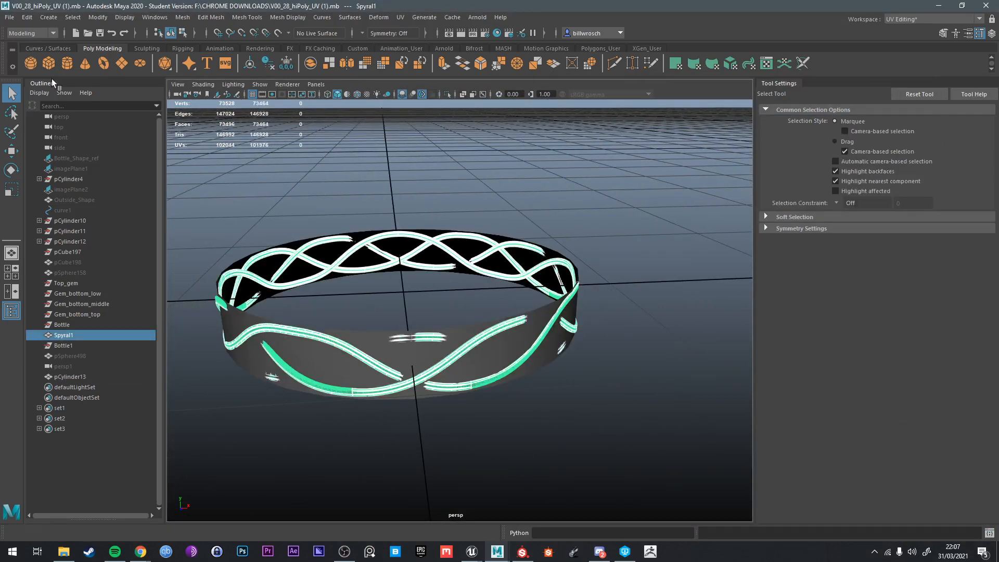
left_click(9, 17)
left_click(44, 153)
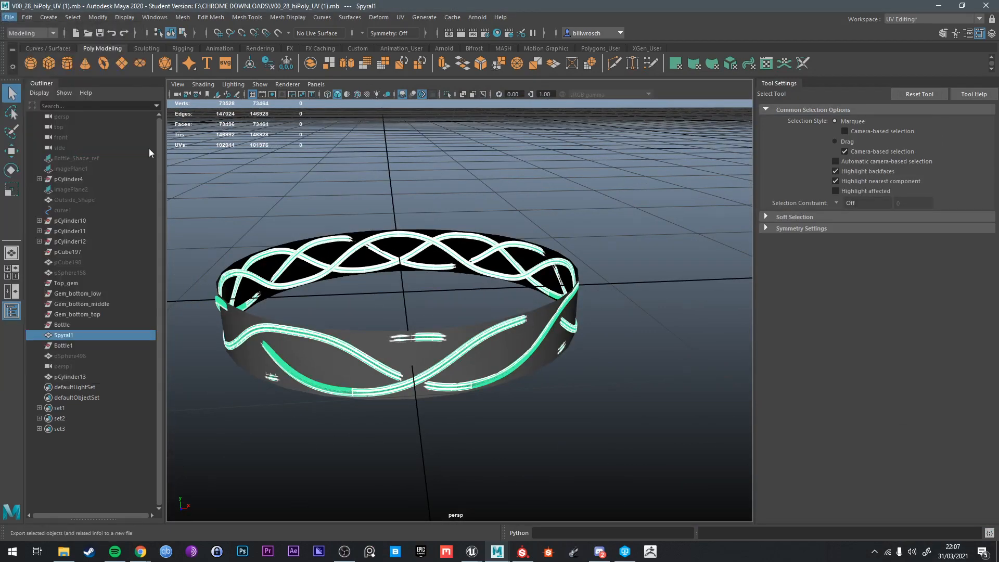
left_click(193, 174)
left_click(293, 495)
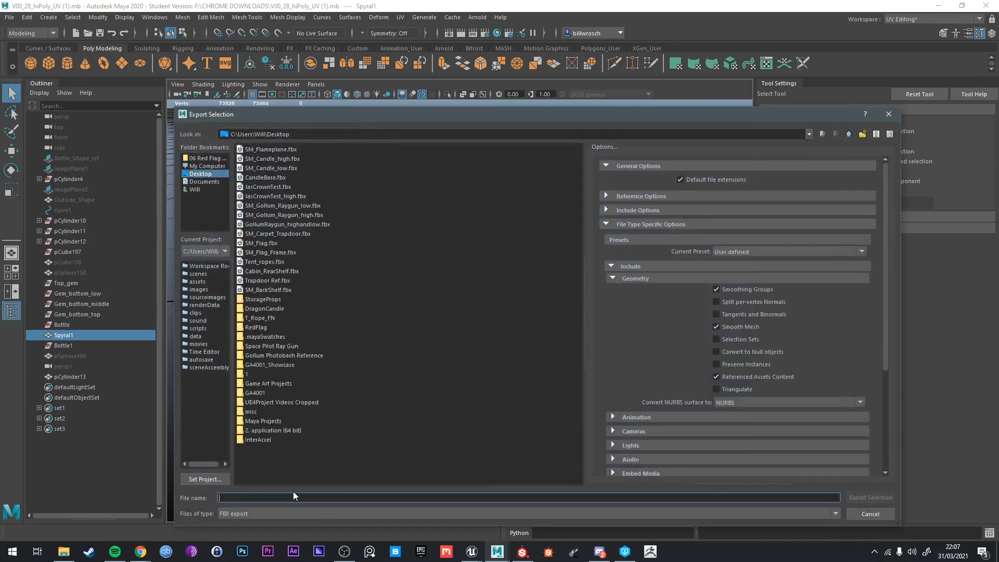
type("Gino")
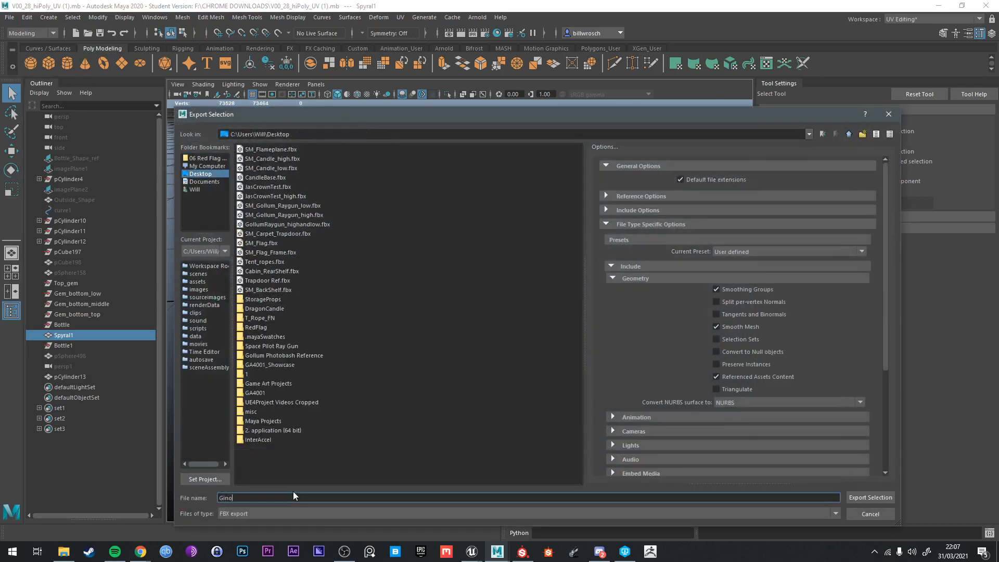
type("i_high")
key("Return")
Export only the low-poly cylinder ring as an FBX named Gino_low on the Desktop
left_click(343, 357)
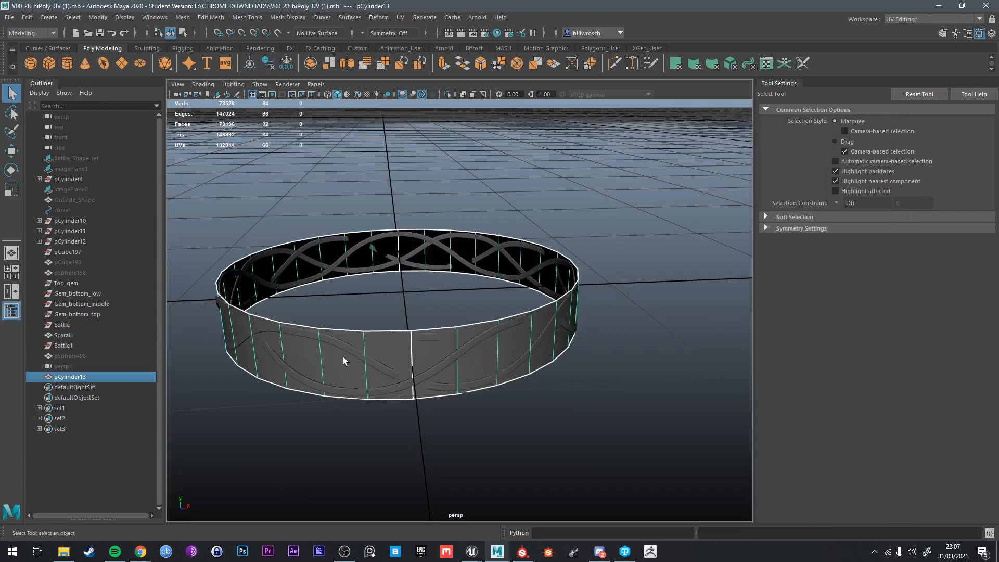
left_click(9, 18)
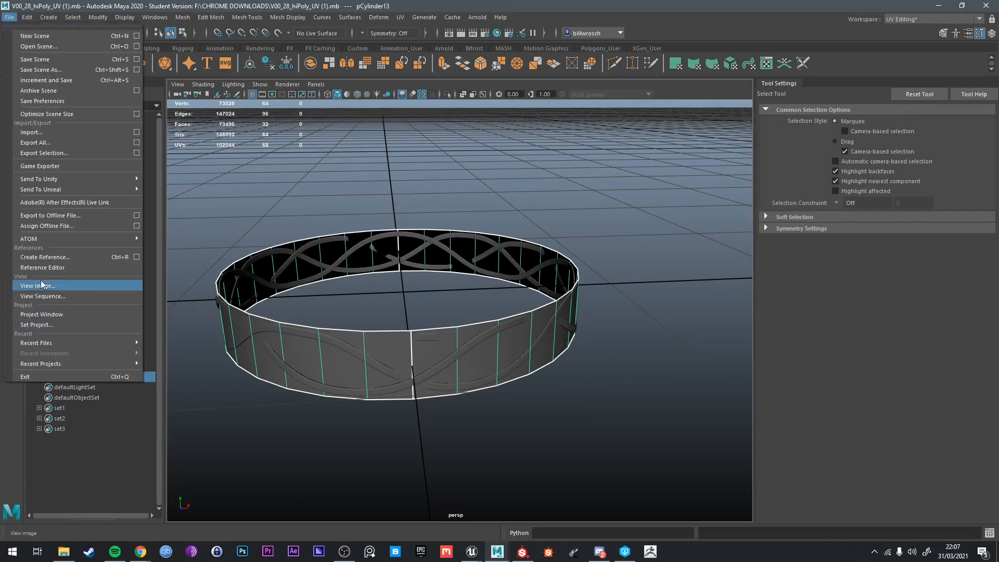
left_click(47, 156)
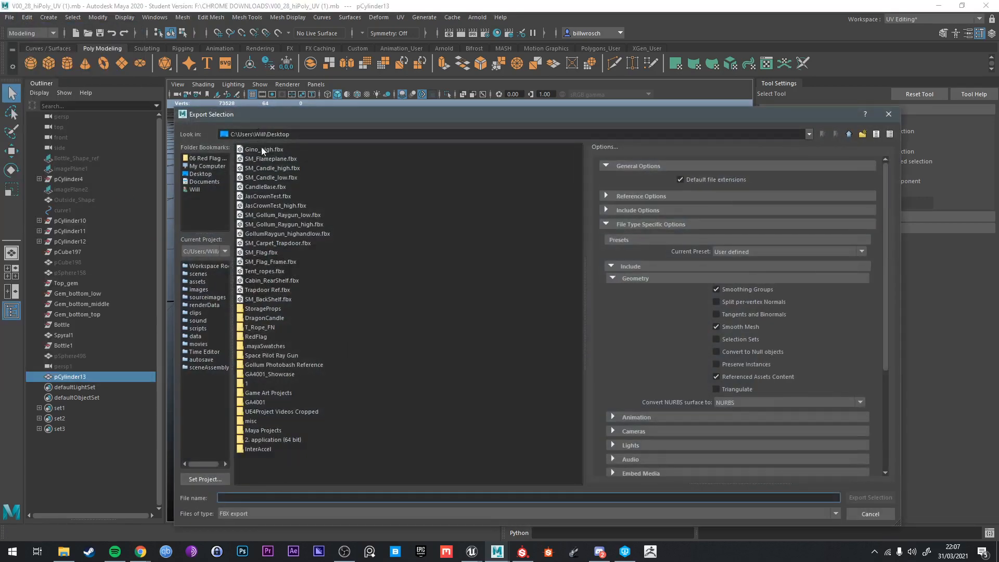
left_click(264, 149)
left_click(244, 498)
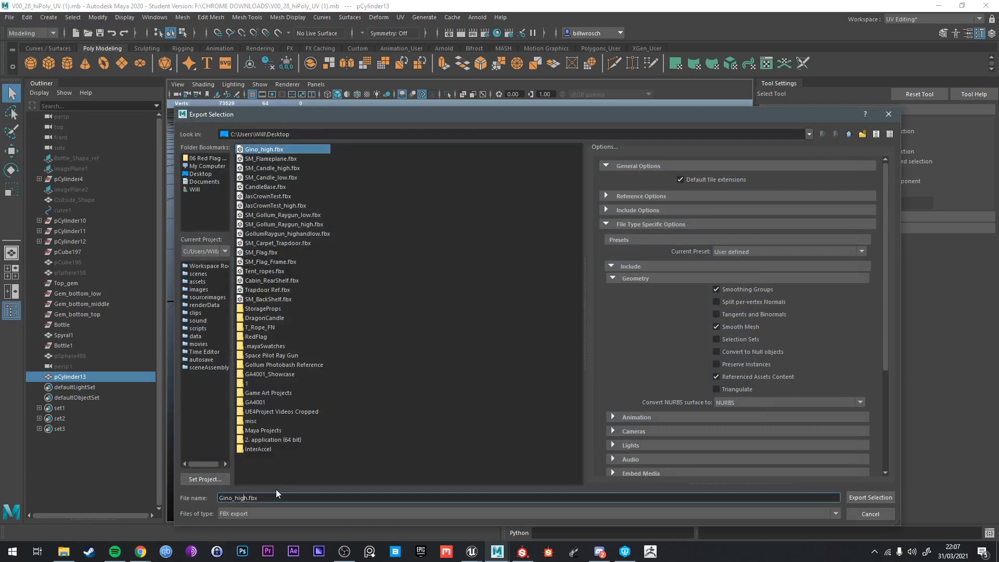
key("BackSpace")
key("BackSpace")
key("BackSpace")
key("BackSpace")
type("low")
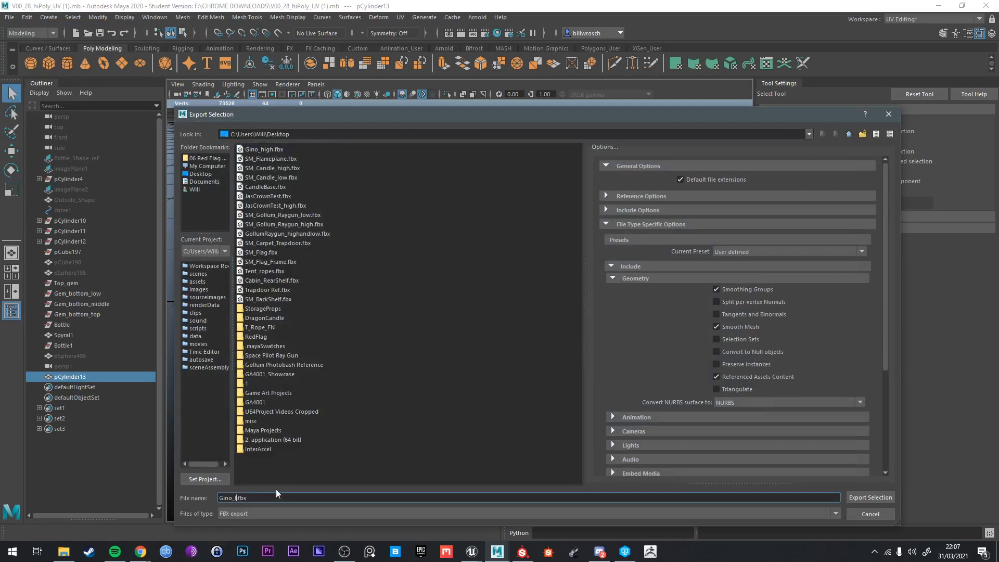
key("Return")
Switch to Substance Painter and create a new project from the Gino_low mesh on the Desktop
left_click_drag(281, 486, 527, 475, "alt")
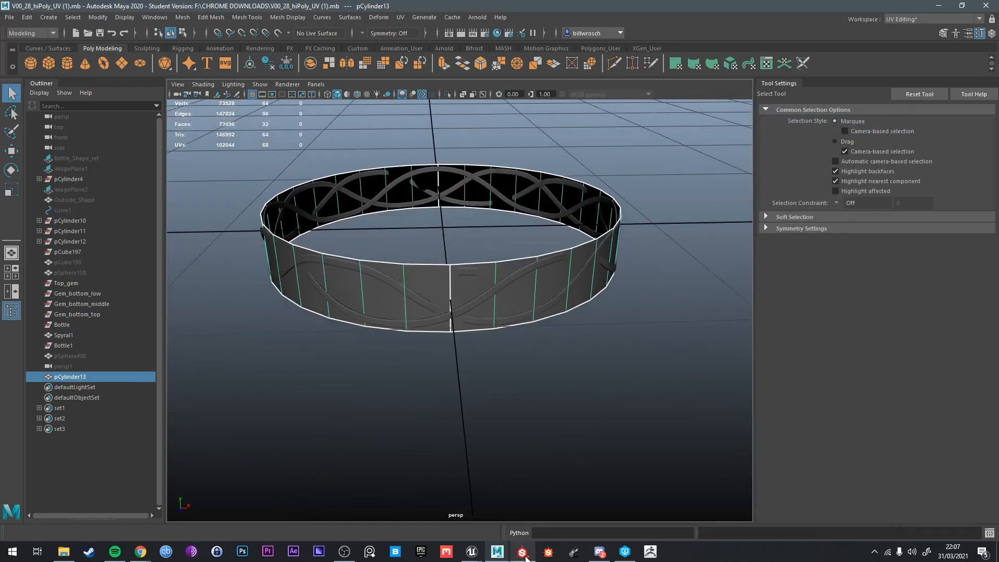
left_click(522, 551)
left_click(9, 18)
left_click(15, 30)
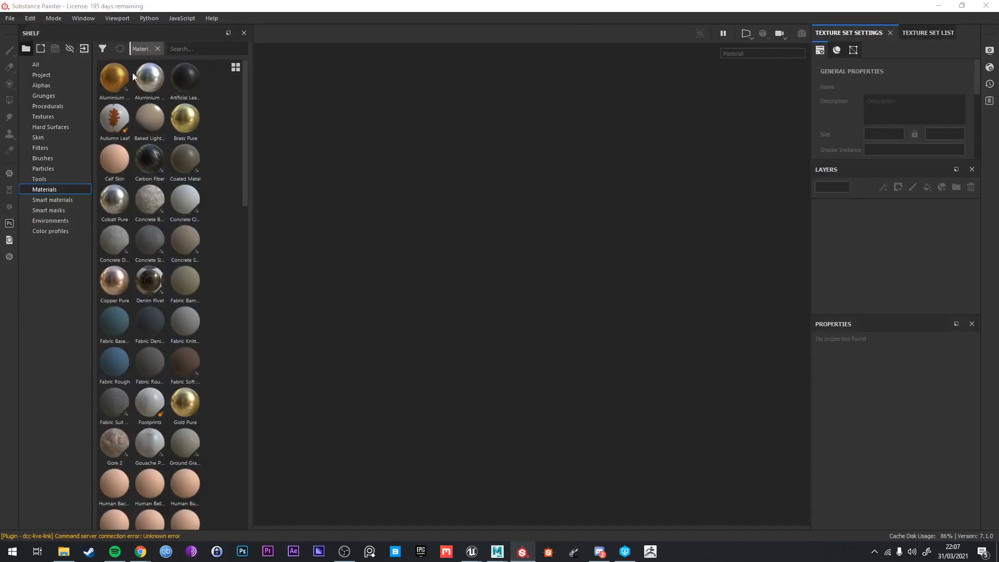
left_click(586, 132)
scroll(669, 266, "down", 2)
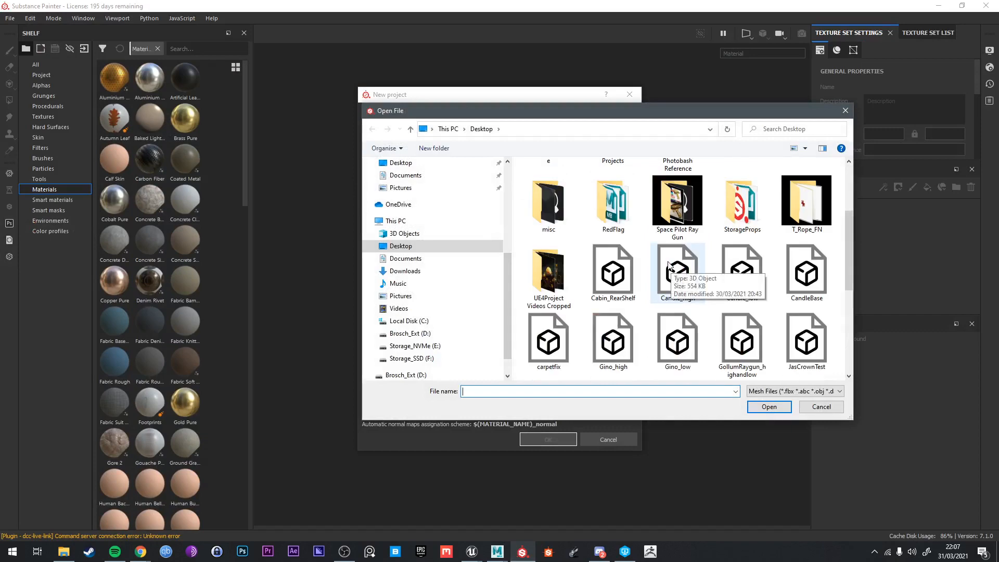
scroll(694, 267, "down", 2)
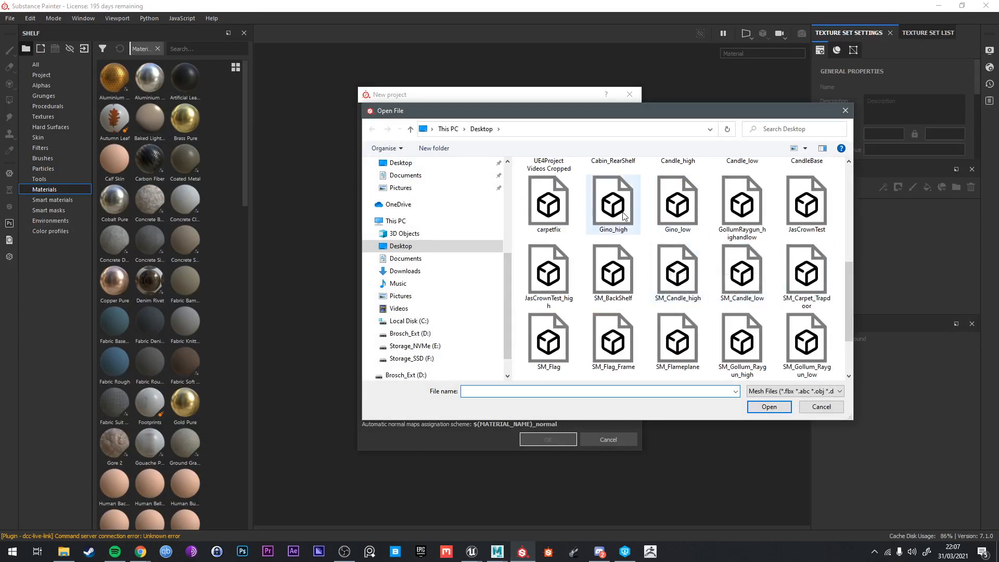
left_click(690, 215)
double_click(688, 212)
left_click(544, 439)
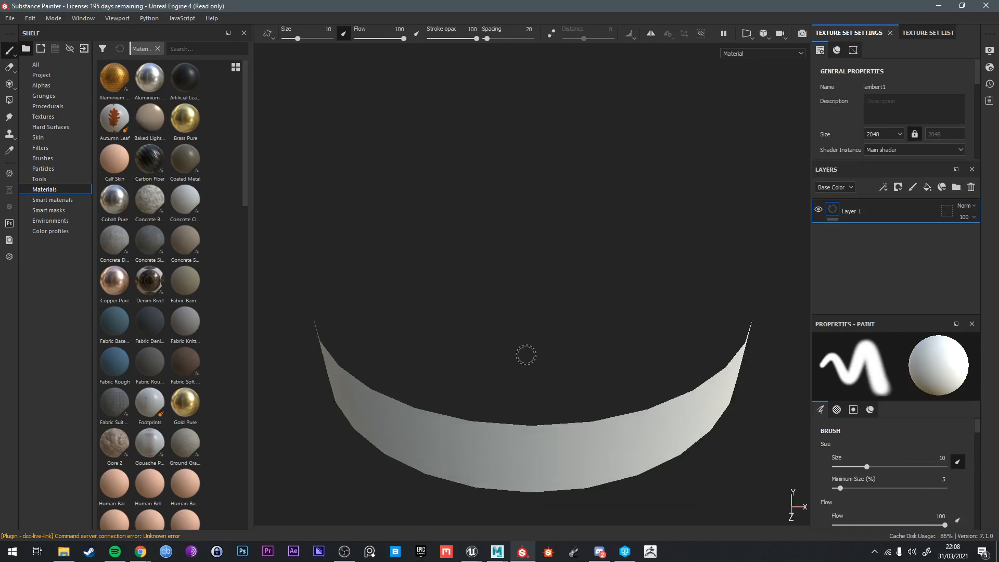
mouse_move(525, 354)
left_mouse_down("alt")
mouse_move(537, 336)
mouse_move(577, 343)
mouse_move(570, 359)
mouse_move(648, 415)
mouse_move(591, 328)
mouse_move(656, 413)
mouse_move(633, 361)
mouse_move(660, 287)
left_mouse_up("alt")
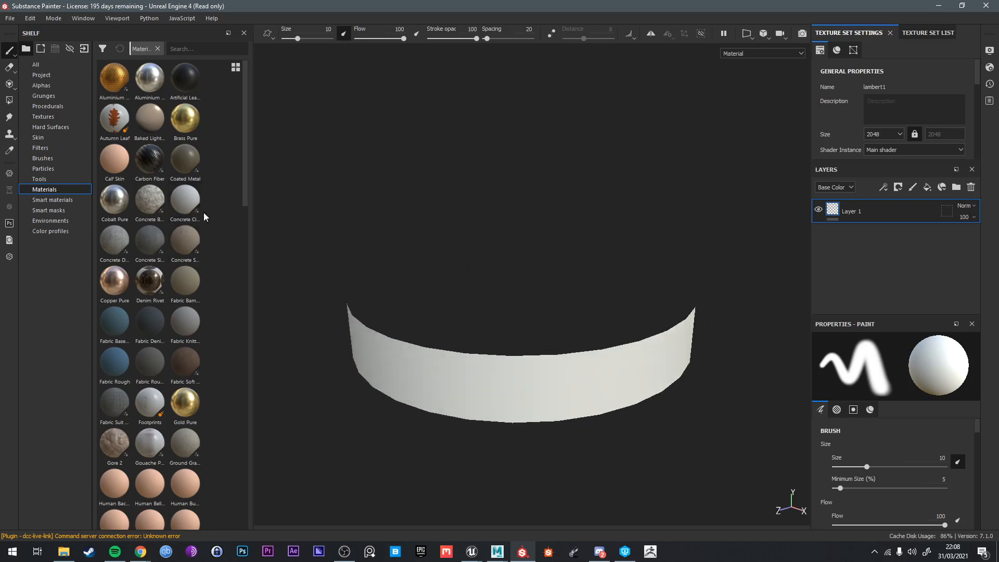
right_click_drag(681, 281, 792, 375, "alt")
scroll(544, 395, "down", 2)
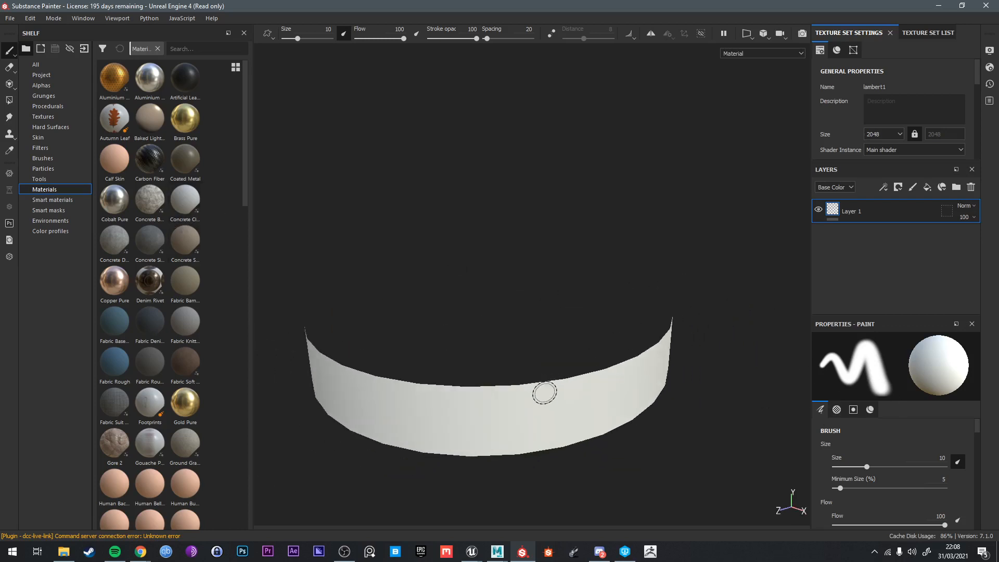
left_click_drag(519, 386, 488, 359, "alt")
middle_click_drag(492, 354, 498, 300, "alt")
scroll(891, 442, "down", 2)
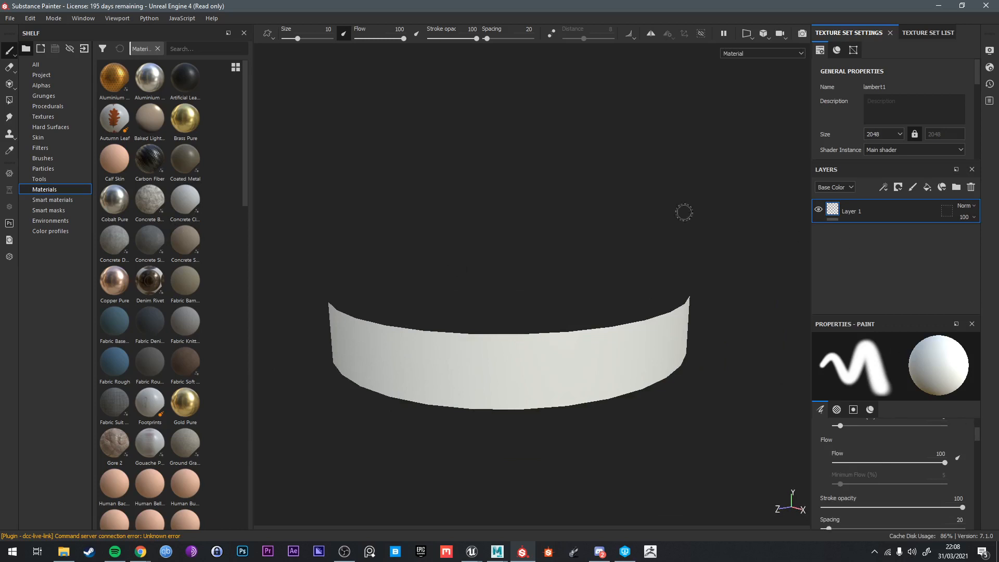
Open the mesh map baking settings for the ring's texture set and set the output size to 2048
left_click(928, 33)
left_click(861, 34)
scroll(925, 133, "down", 5)
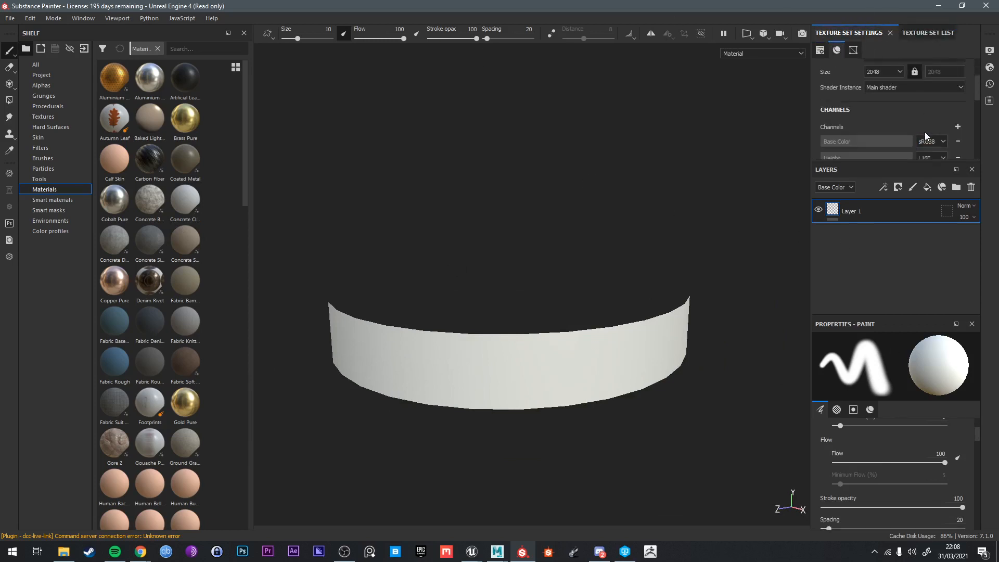
scroll(944, 139, "down", 2)
left_click(934, 137)
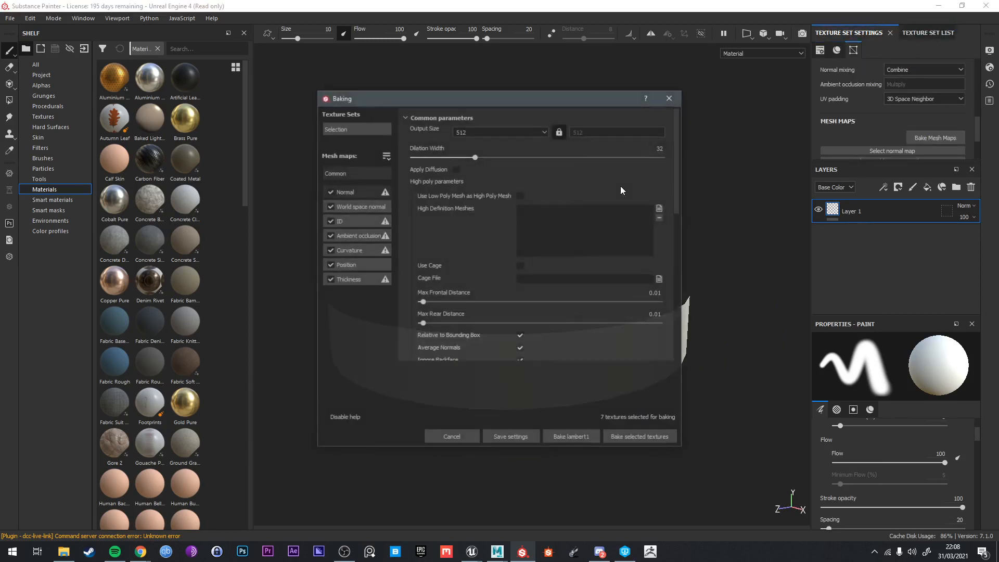
left_click(523, 132)
left_click(476, 181)
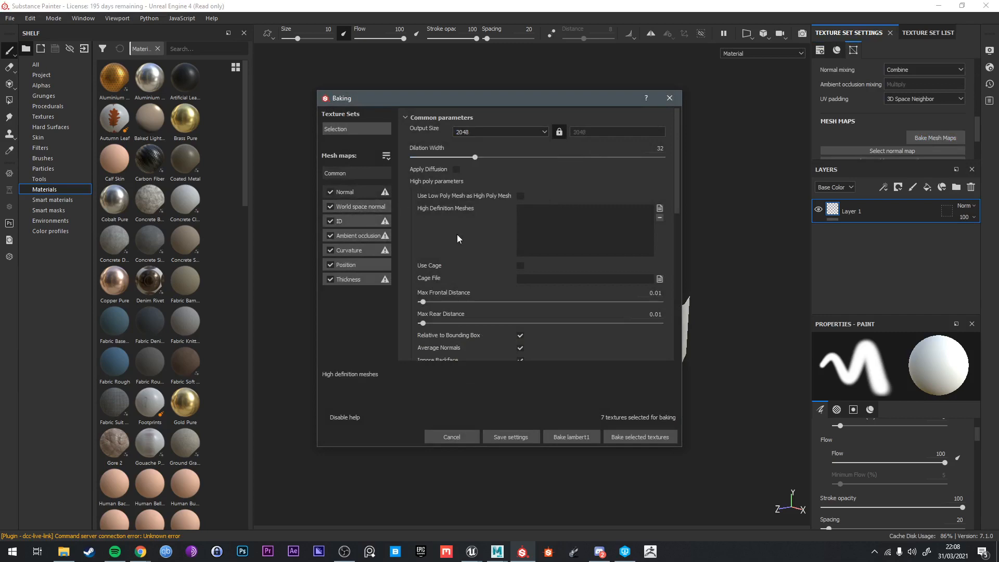
Bake the ring's mesh maps, excluding the ID map, from Gino_high as the high definition mesh
left_click(659, 208)
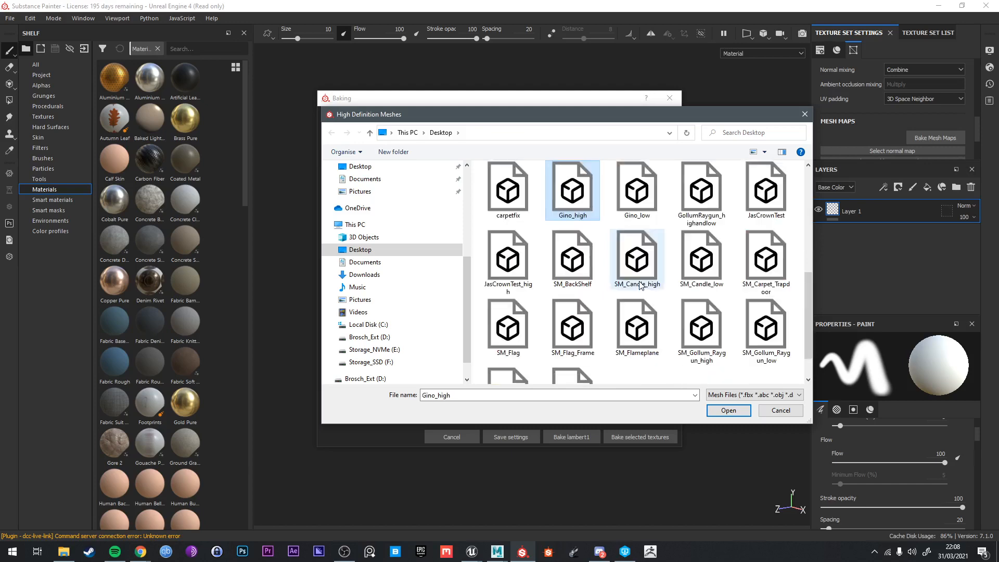
double_click(593, 205)
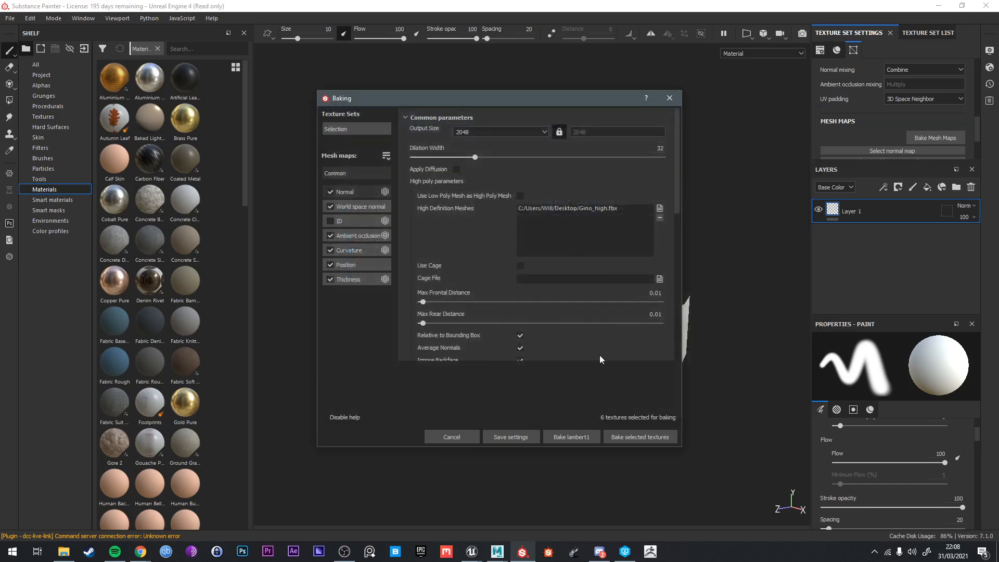
scroll(520, 307, "down", 3)
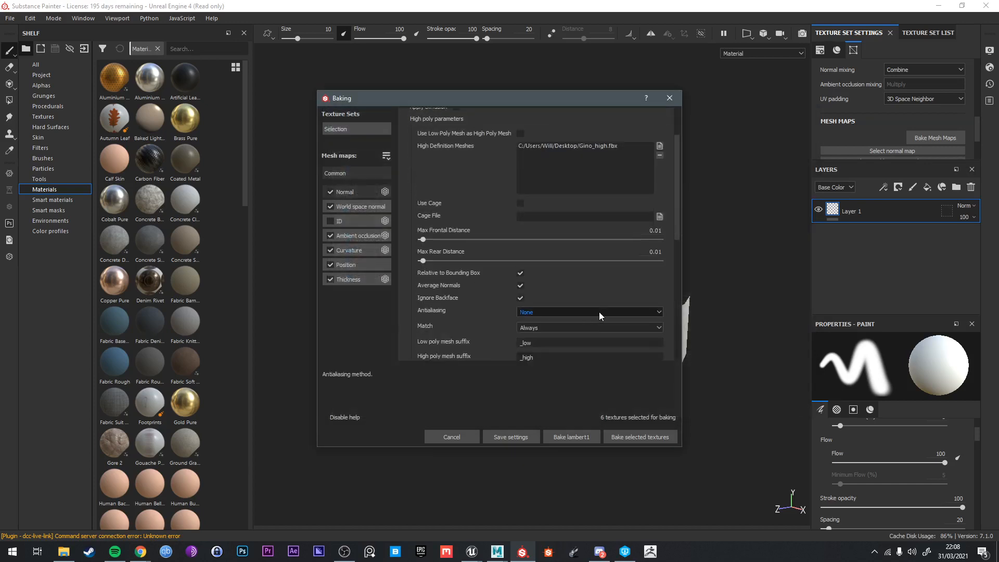
left_click(639, 437)
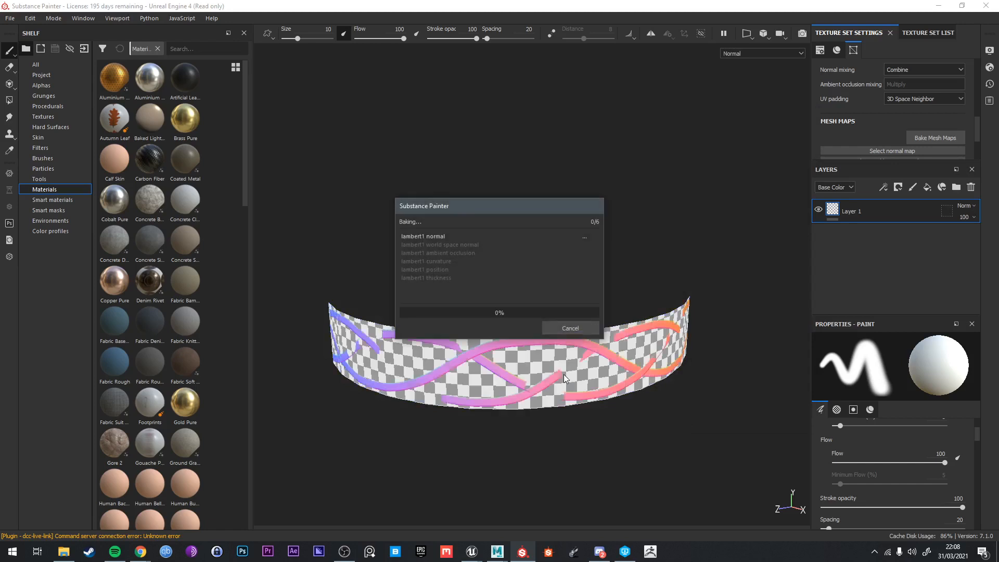
left_click(570, 327)
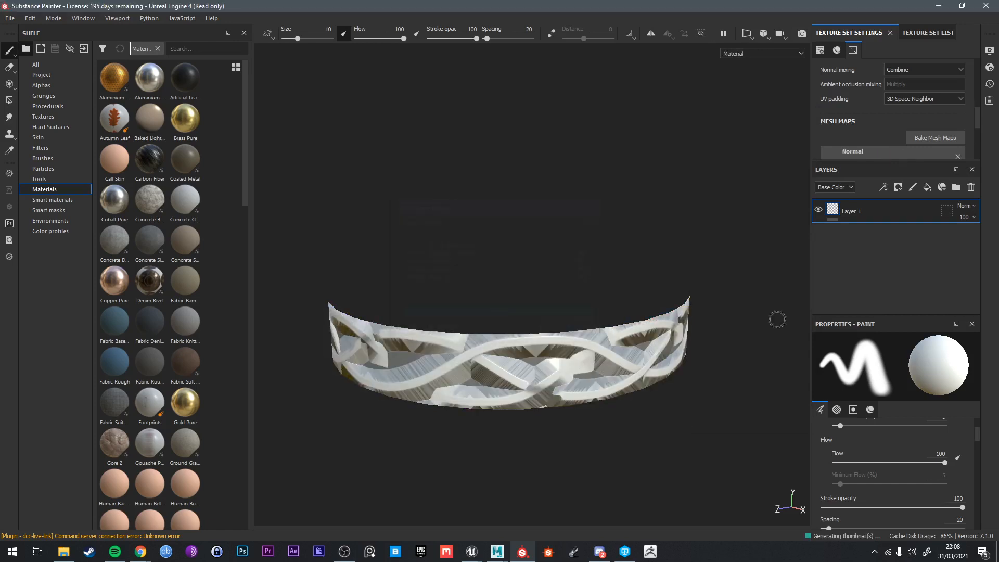
Increase the bake's Max Frontal Distance slightly and rebake the selected mesh maps onto the ring
left_click(927, 136)
scroll(562, 318, "down", 2)
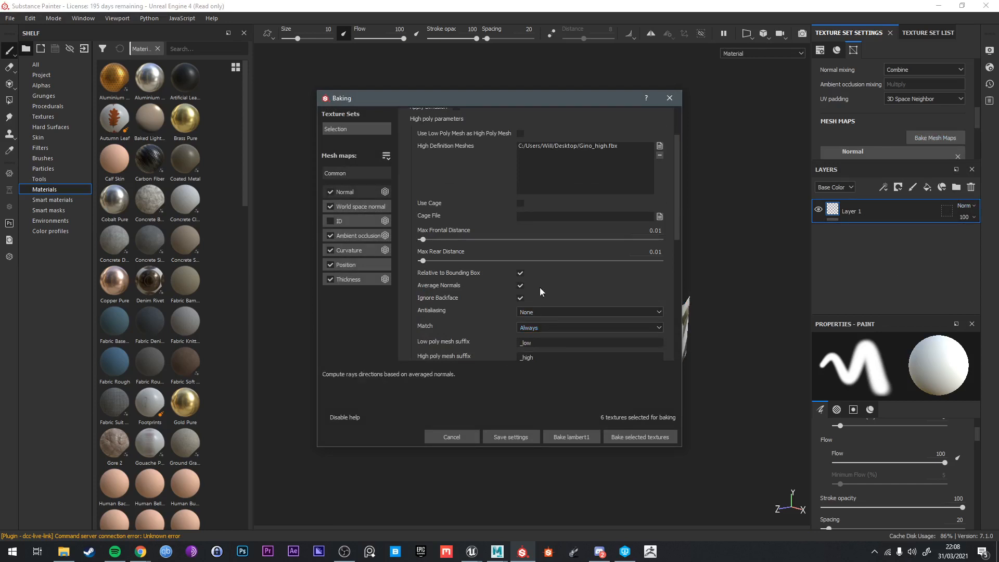
left_click_drag(422, 239, 429, 265)
left_click(629, 438)
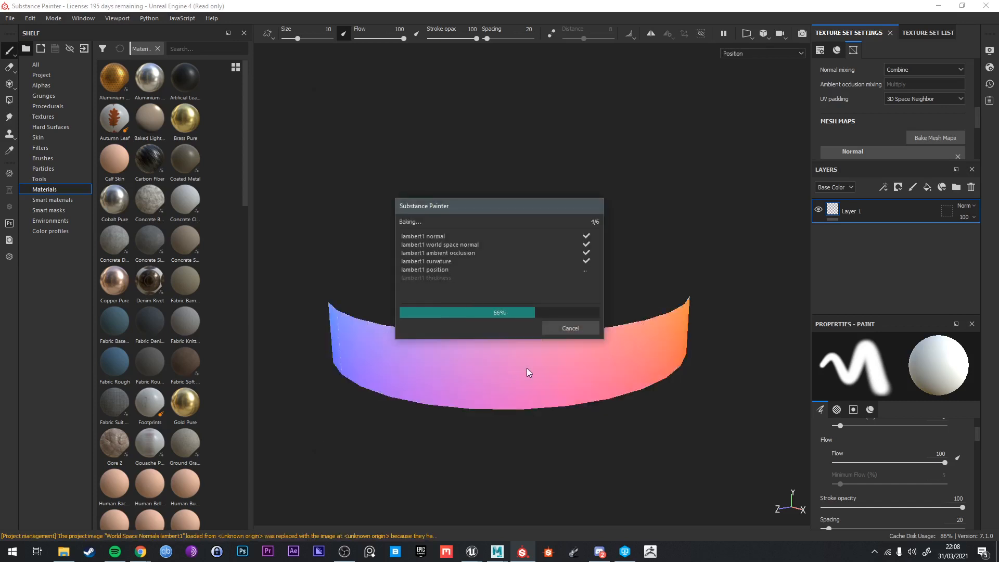
left_click(594, 326)
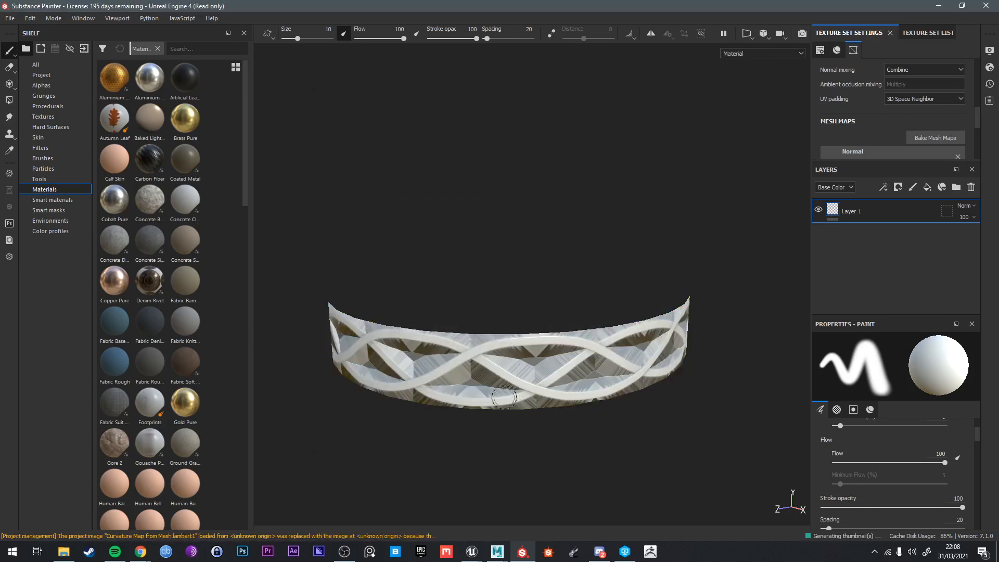
mouse_move(597, 338)
left_mouse_down("alt")
mouse_move(533, 344)
mouse_move(655, 295)
mouse_move(529, 359)
mouse_move(562, 338)
mouse_move(526, 333)
mouse_move(504, 312)
mouse_move(578, 294)
mouse_move(520, 312)
left_mouse_up("alt")
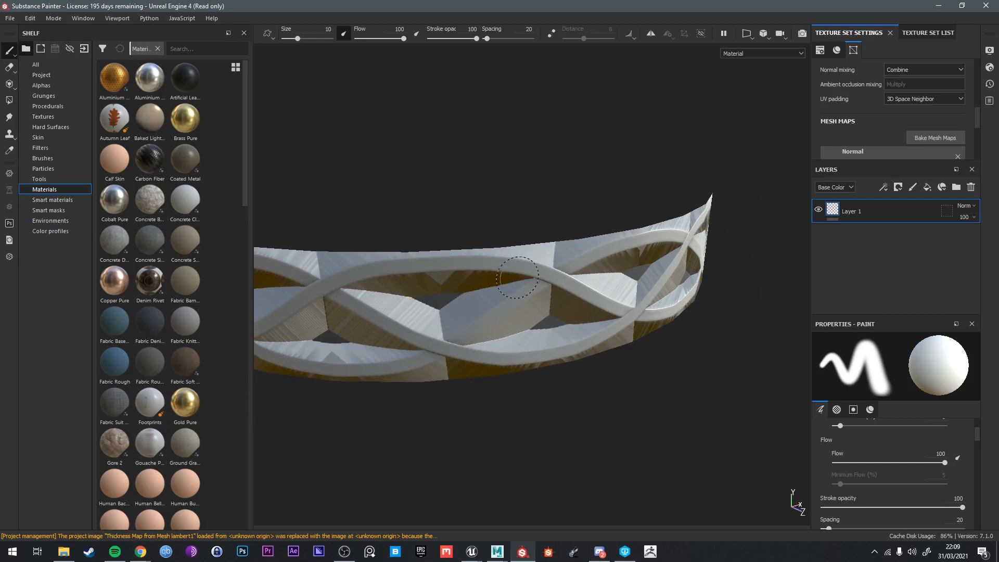
mouse_move(407, 267)
left_mouse_down("alt")
mouse_move(544, 353)
mouse_move(552, 309)
mouse_move(486, 341)
mouse_move(593, 334)
mouse_move(538, 366)
mouse_move(529, 341)
mouse_move(587, 352)
mouse_move(528, 347)
mouse_move(577, 329)
mouse_move(539, 349)
mouse_move(559, 287)
mouse_move(596, 257)
left_mouse_up("alt")
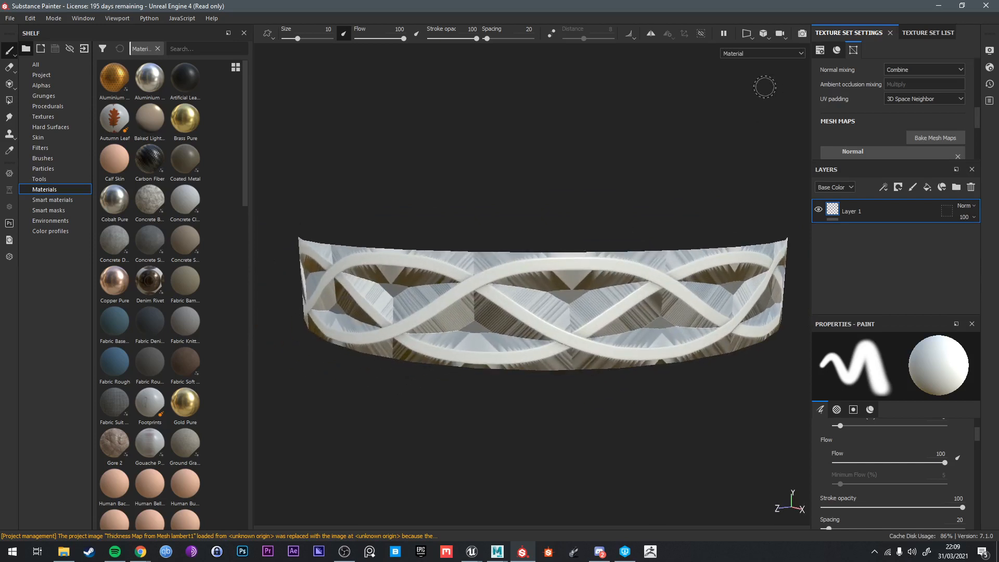
Inspect the ring's baked normal, thickness, curvature, ambient occlusion, position and ID mesh maps one by one in the viewport
left_click(757, 53)
scroll(751, 98, "down", 1)
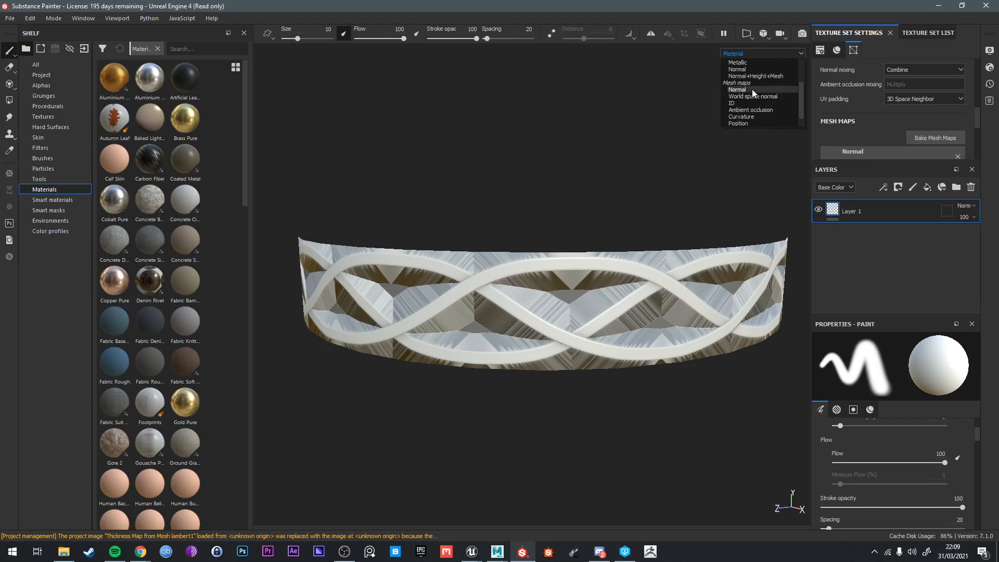
left_click(751, 90)
left_click(760, 53)
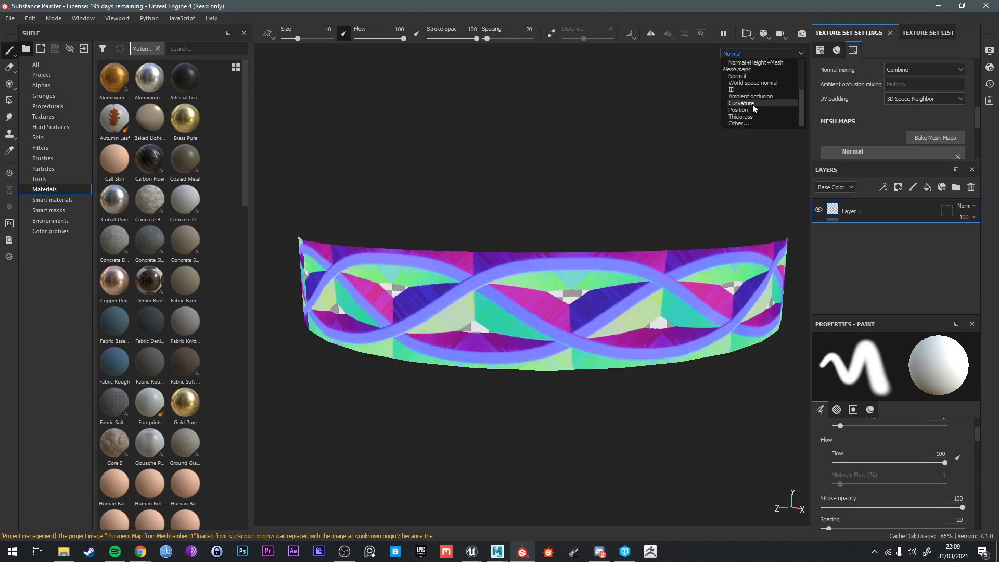
scroll(753, 103, "down", 1)
left_click(744, 116)
left_click(756, 54)
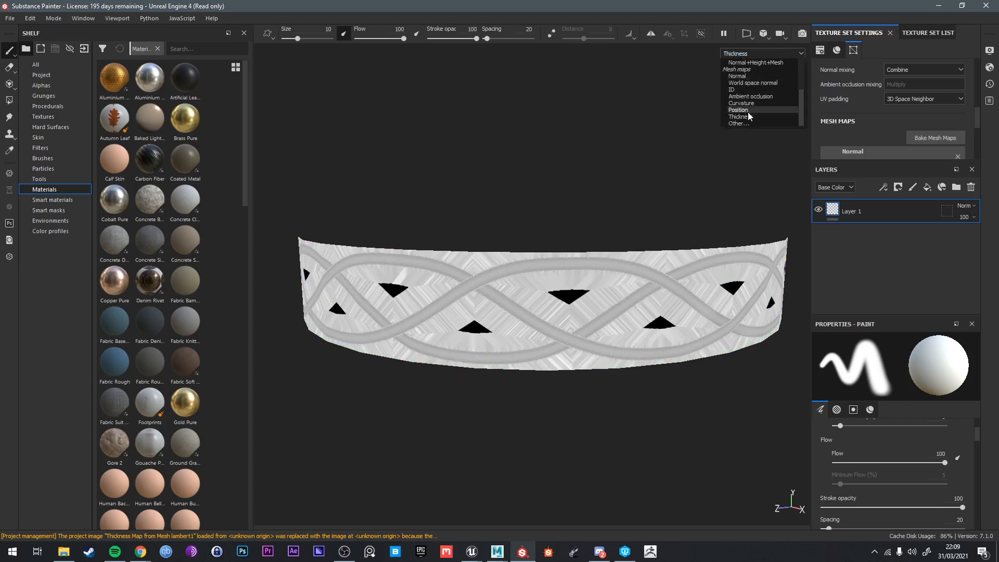
left_click(745, 103)
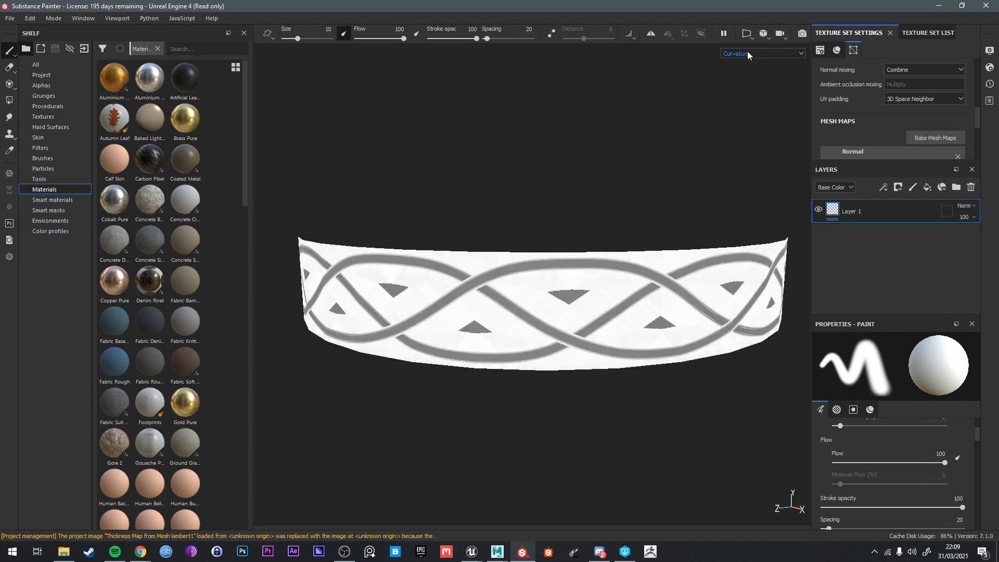
left_click(748, 54)
left_click(746, 98)
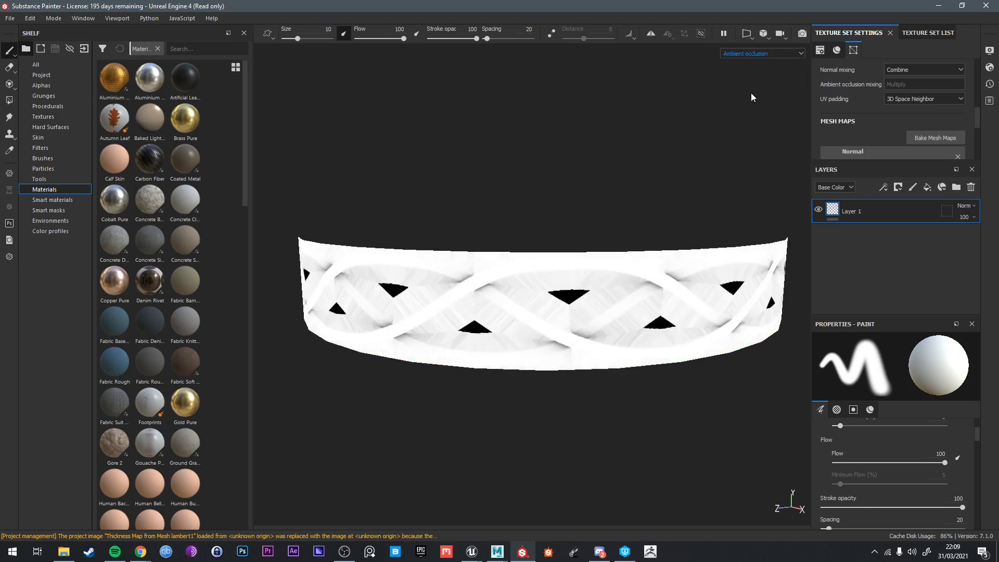
left_click(750, 56)
left_click(748, 109)
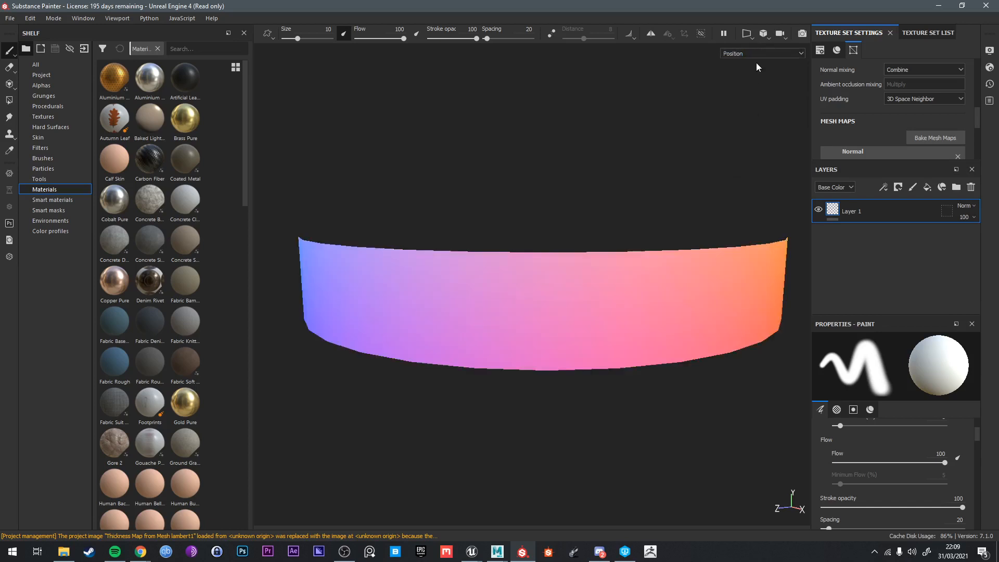
left_click(755, 54)
left_click(741, 116)
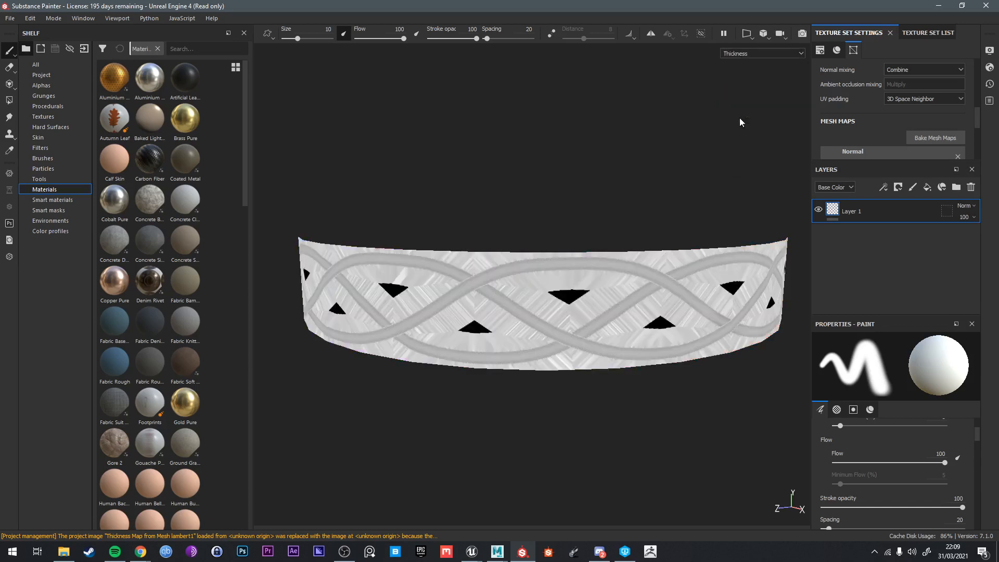
left_click(751, 54)
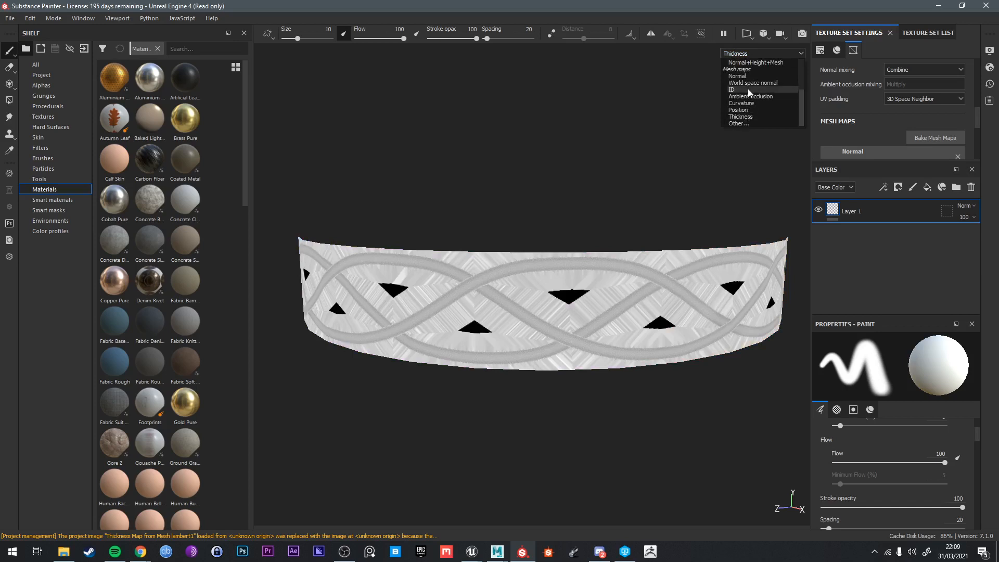
left_click(747, 89)
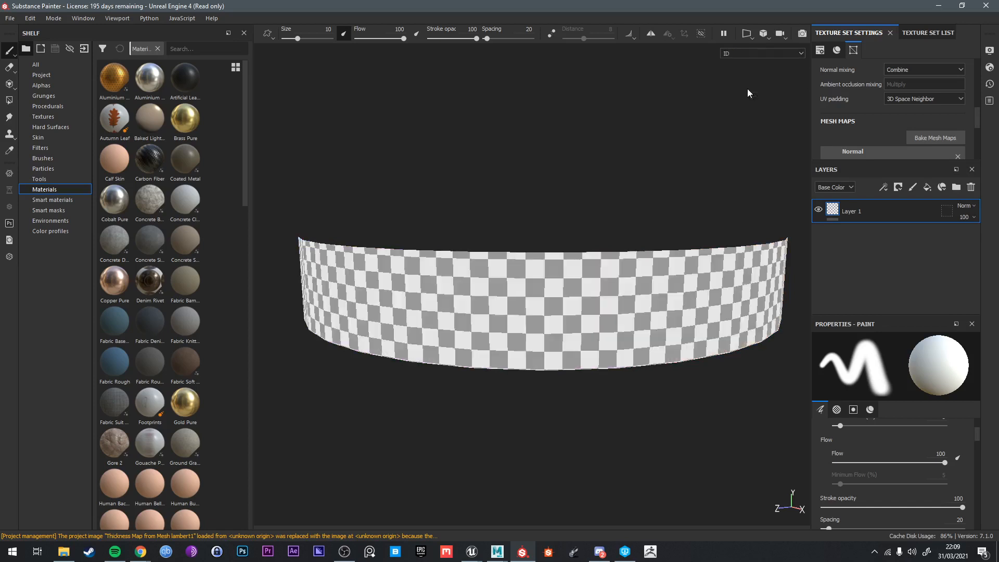
left_click(748, 54)
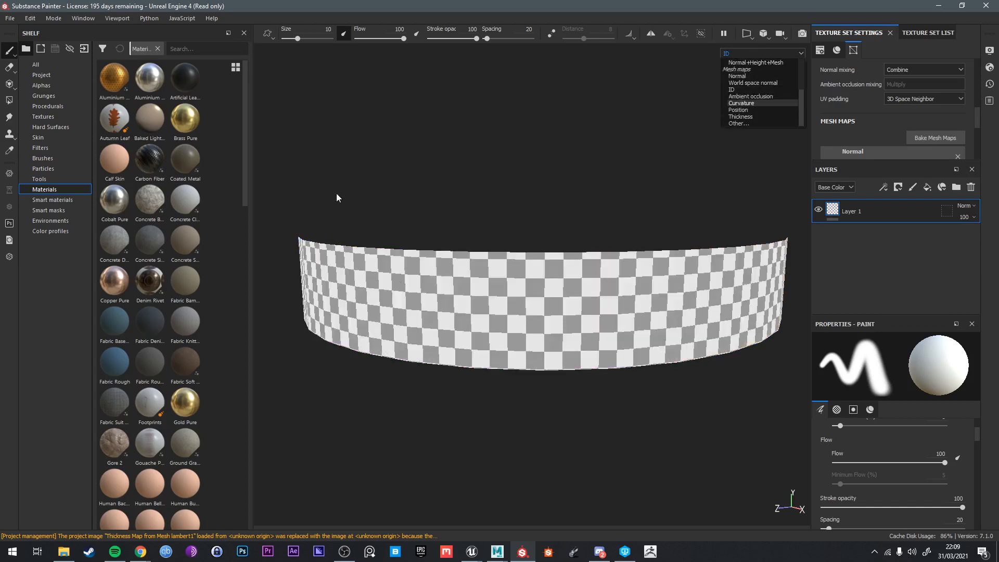
Switch to Maya and assign a new Lambert material to the high-poly braid Spyral1
left_click(467, 552)
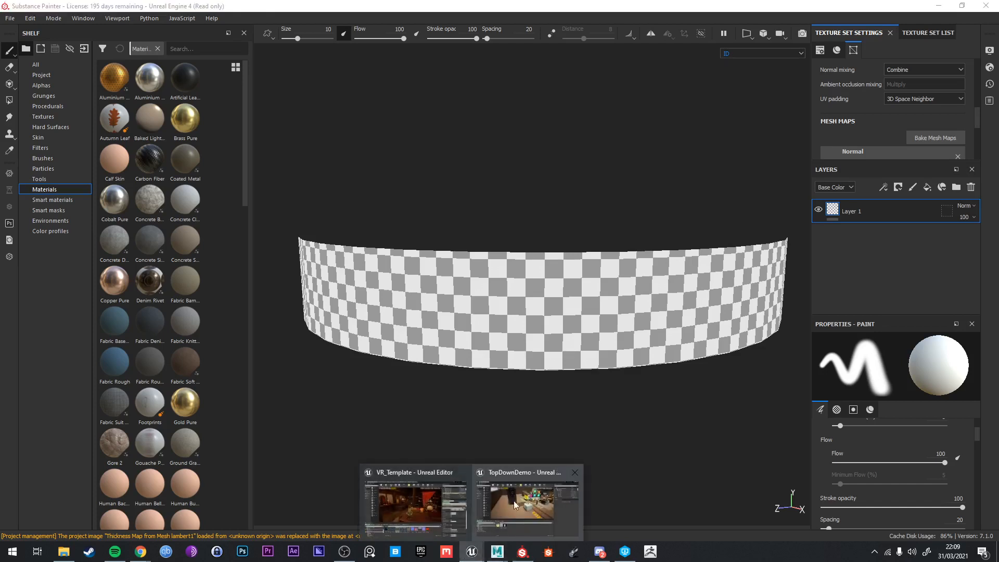
left_click(653, 495)
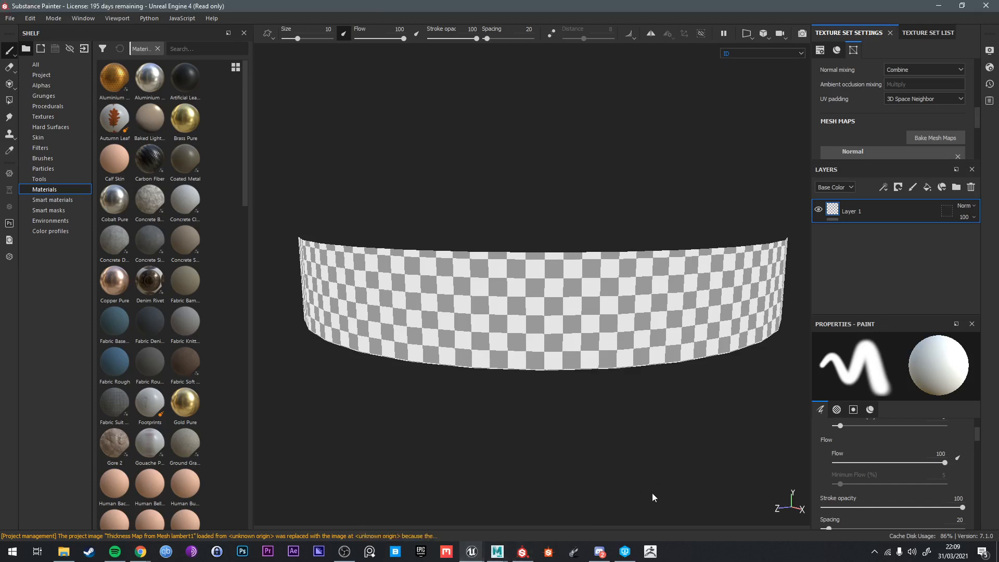
left_click(498, 551)
left_click(674, 513)
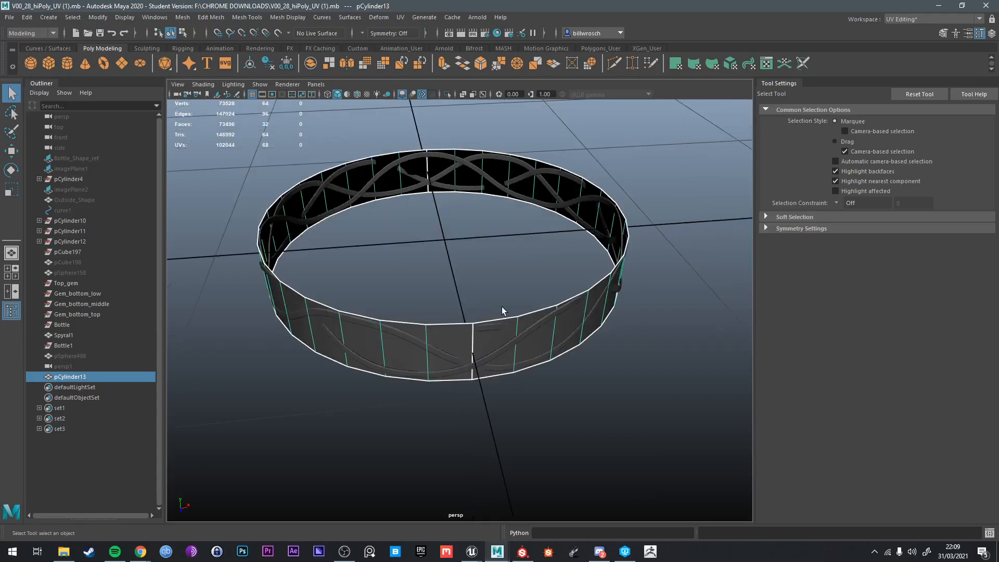
left_click(506, 342)
left_click_drag(506, 343, 494, 337, "alt")
right_click_drag(469, 269, 538, 476)
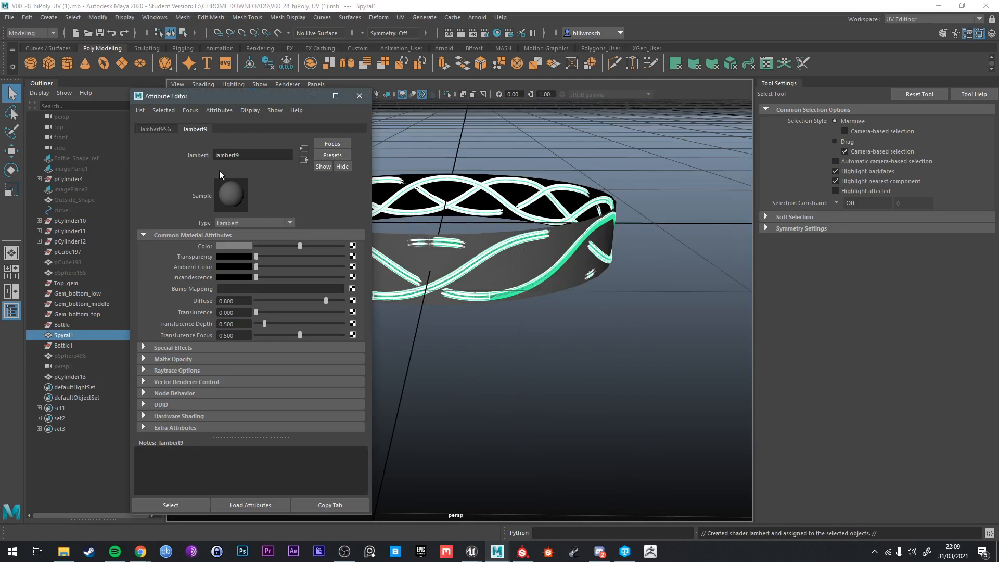
Set the braid's new Lambert material to a bright, saturated yellow color
left_click(244, 246)
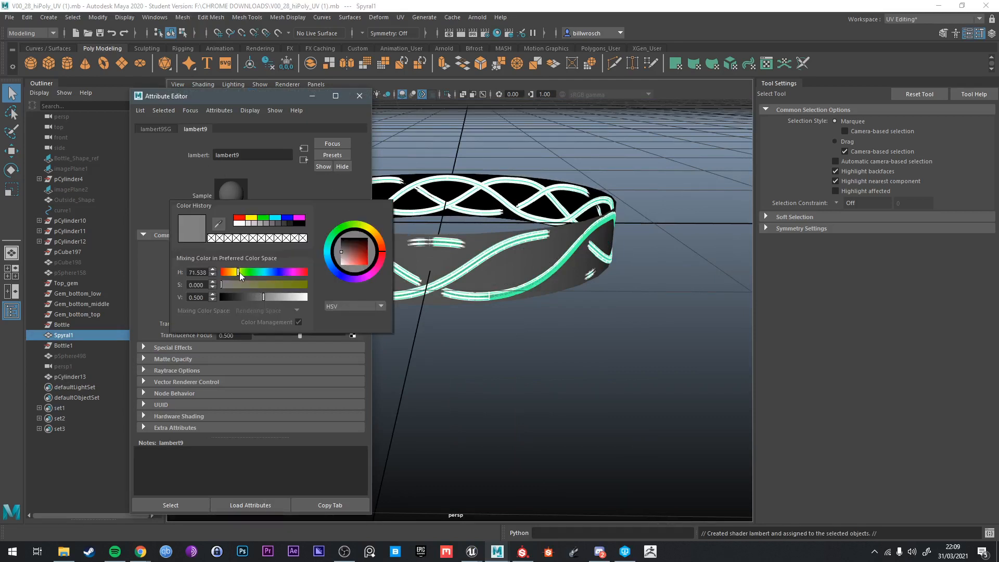
left_click_drag(239, 272, 236, 273)
left_click(299, 286)
left_click_drag(280, 298, 294, 298)
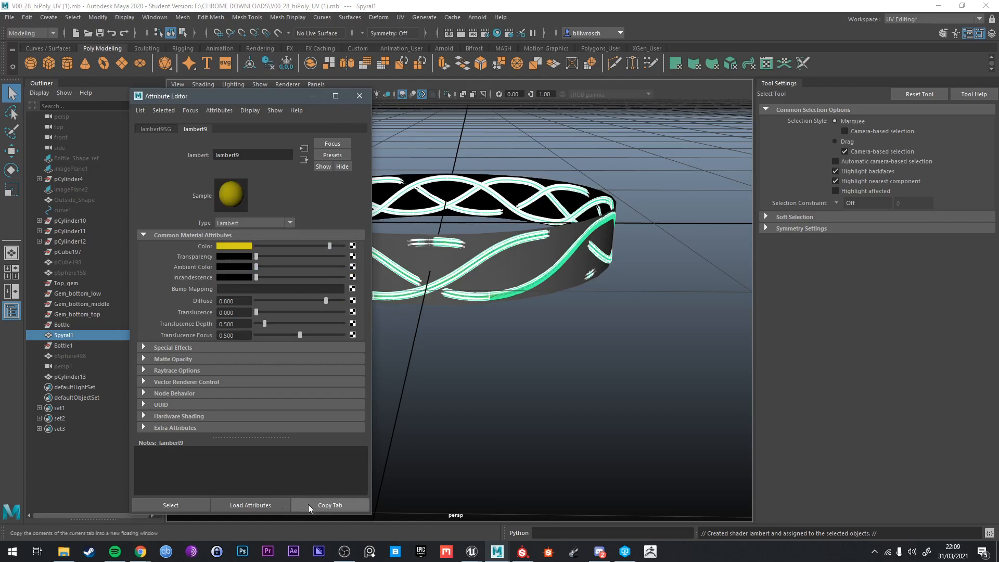
left_click(359, 96)
left_click(481, 362)
Export only the braid as FBX, overwriting Gino_high.fbx on the Desktop
left_click(468, 264)
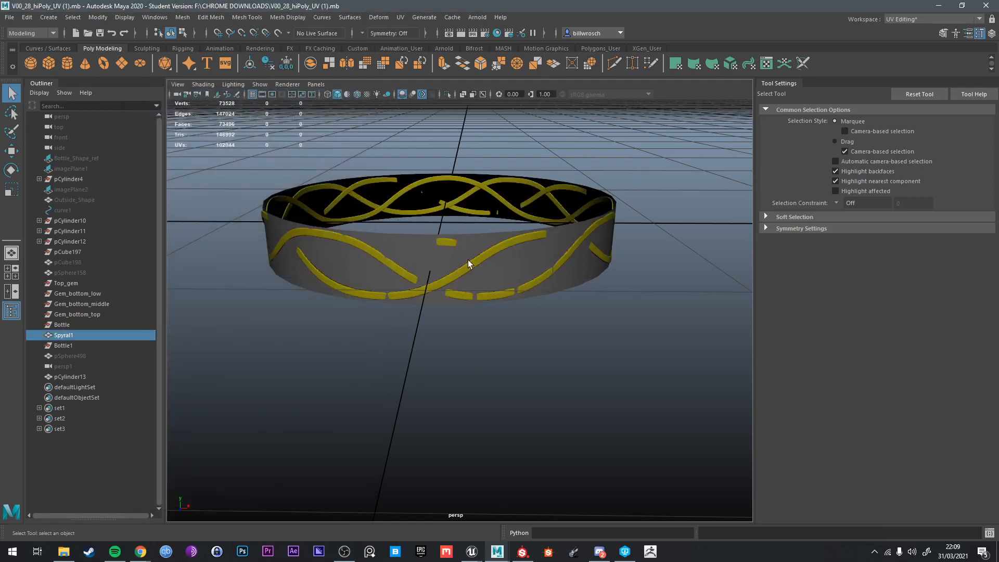
left_click(15, 21)
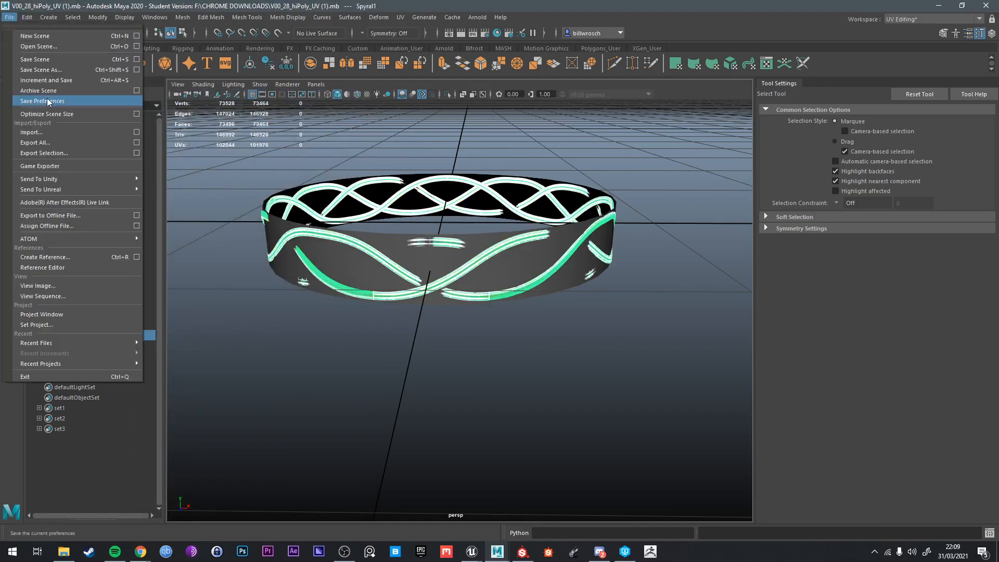
left_click(63, 152)
double_click(264, 159)
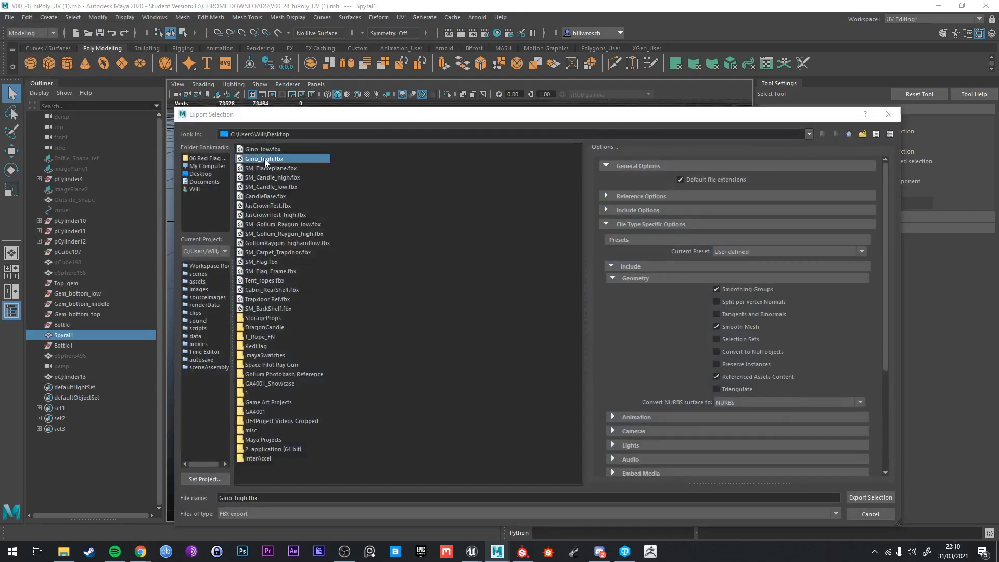
left_click(514, 336)
Switch to Substance Painter and rebake all mesh maps for lambert1, including ID, from the updated Gino_high mesh
left_click(522, 552)
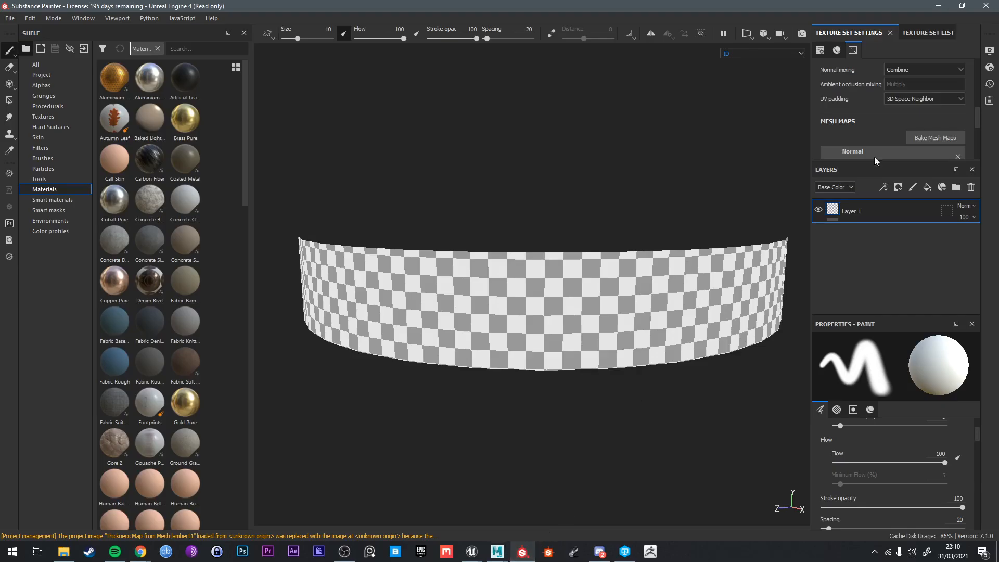
left_click(924, 138)
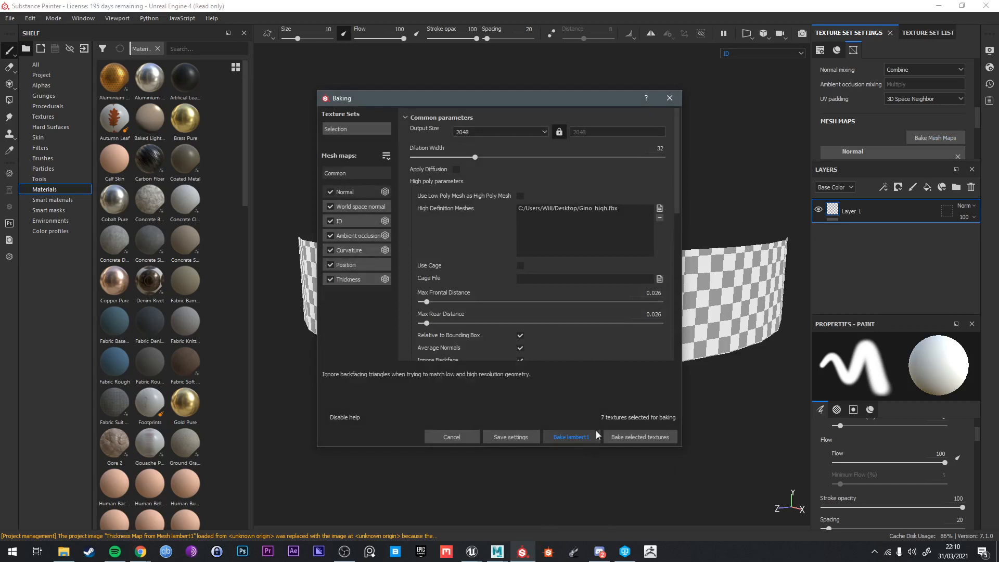
left_click(571, 439)
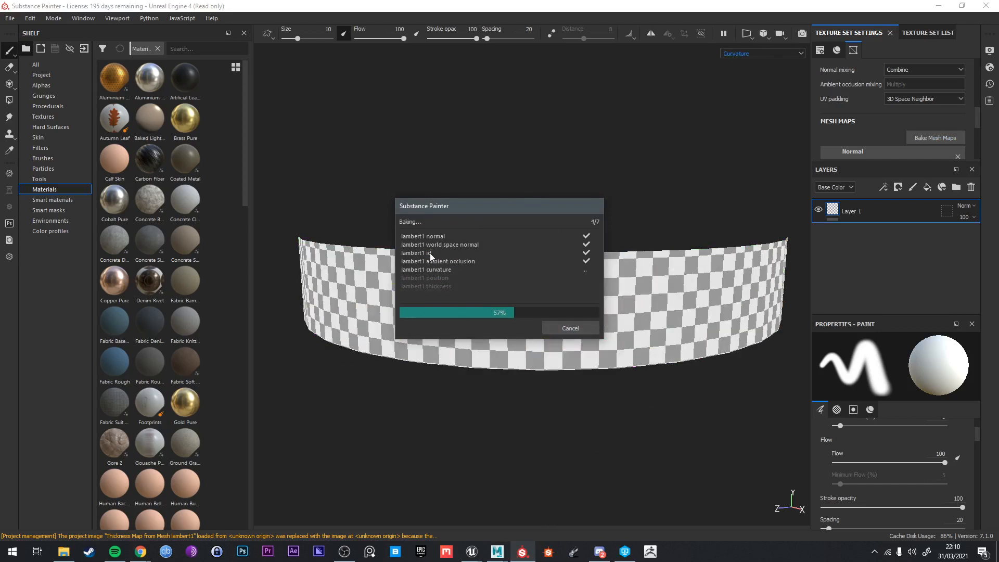
left_click(569, 323)
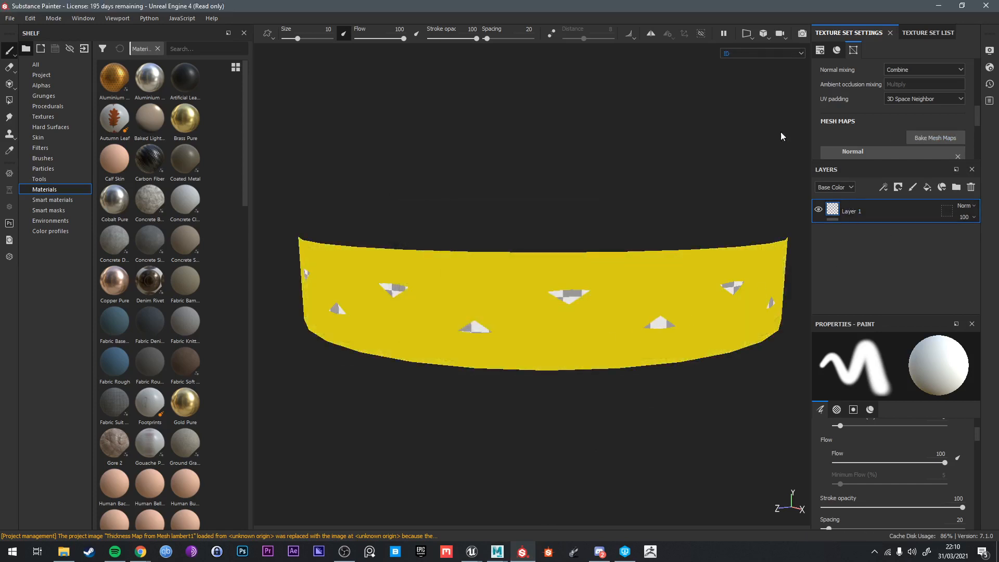
Examine the rebaked ID, ambient occlusion, position and curvature maps on the ring
middle_click_drag(566, 236, 536, 291)
left_click(739, 55)
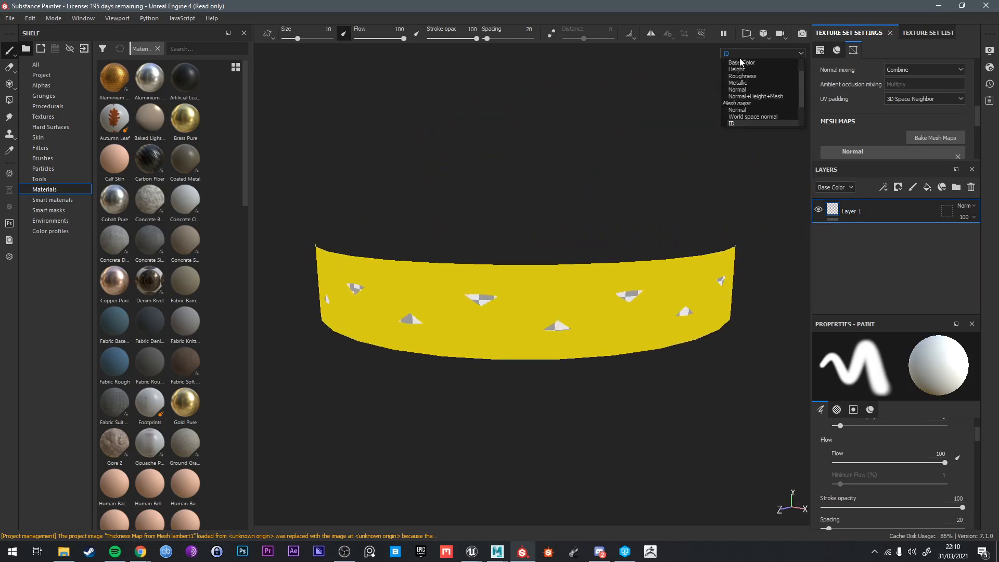
scroll(743, 116, "down", 2)
left_click(745, 111)
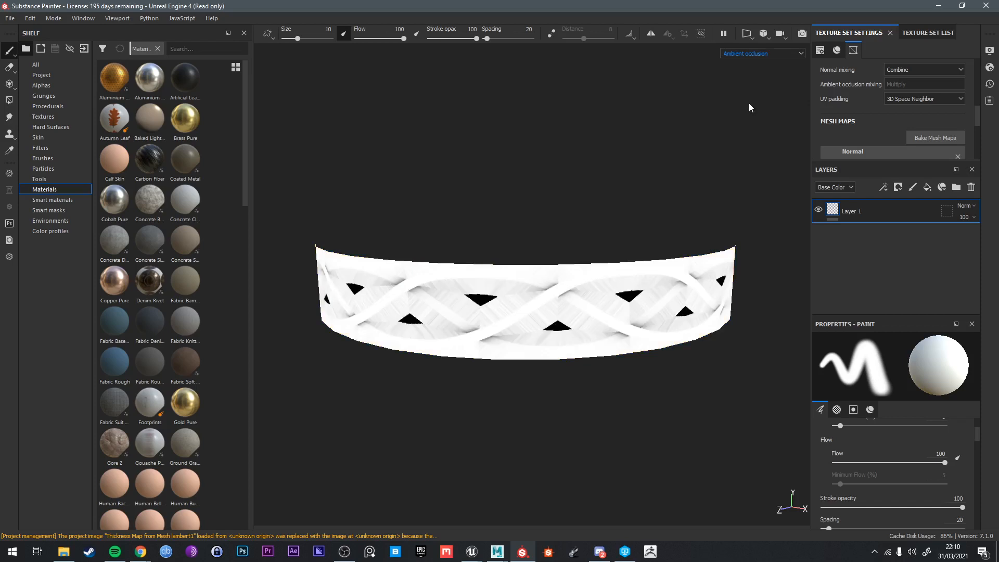
left_click(740, 54)
left_click(738, 111)
left_click(750, 52)
left_click(750, 121)
left_click(751, 53)
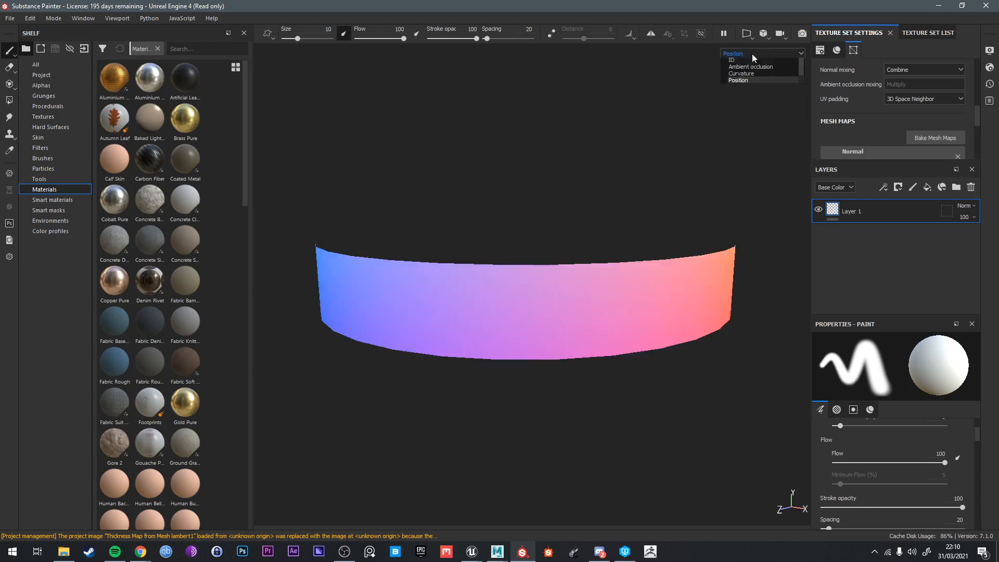
left_click(741, 117)
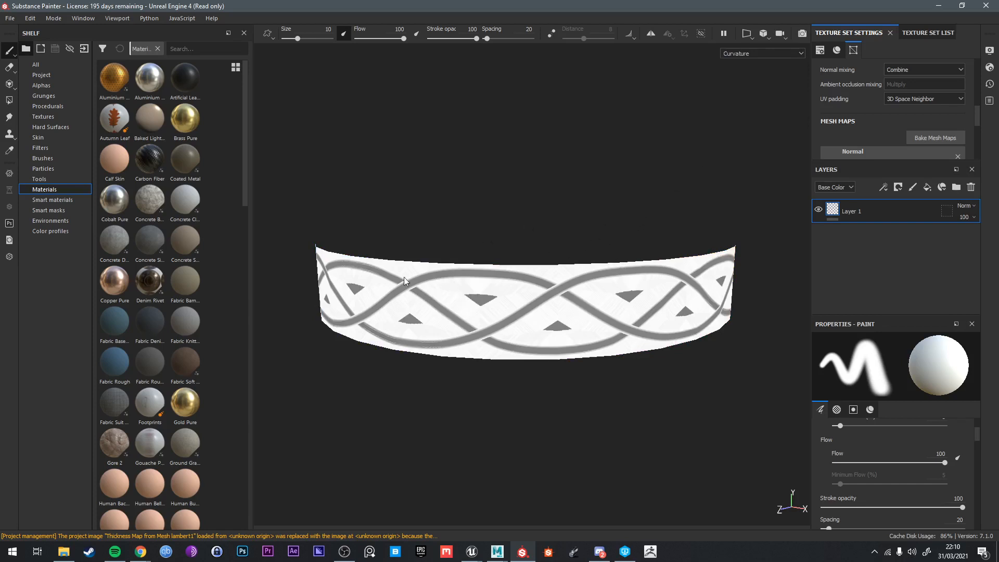
left_click_drag(520, 301, 460, 293, "alt")
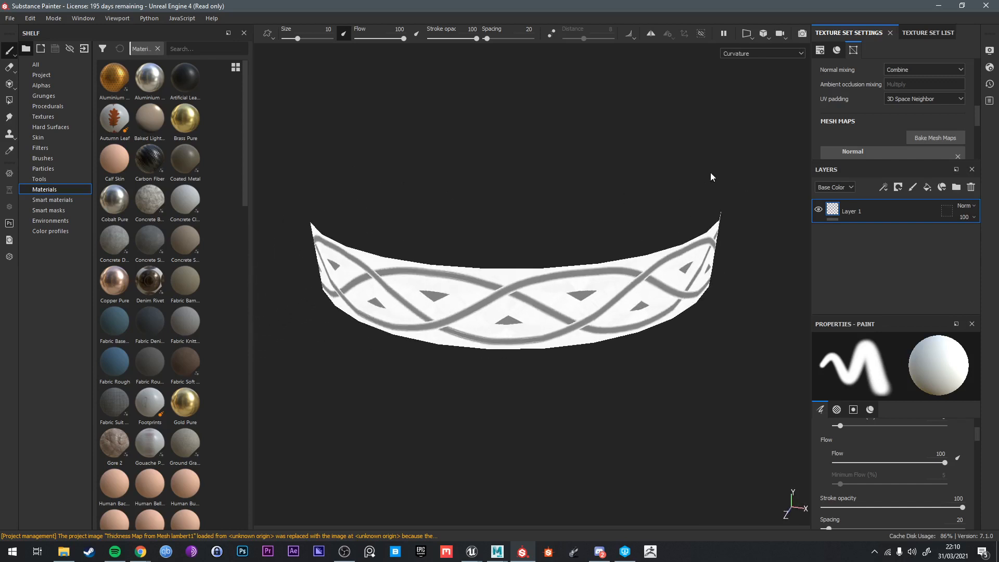
Open the texture export settings and browse to the Desktop for the output directory
left_click(6, 17)
left_click(51, 204)
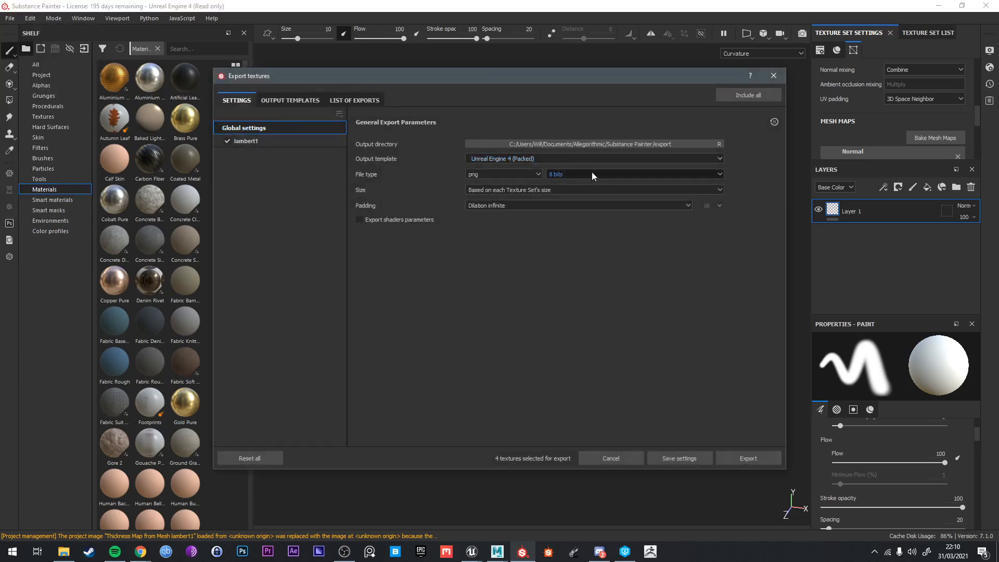
left_click(572, 144)
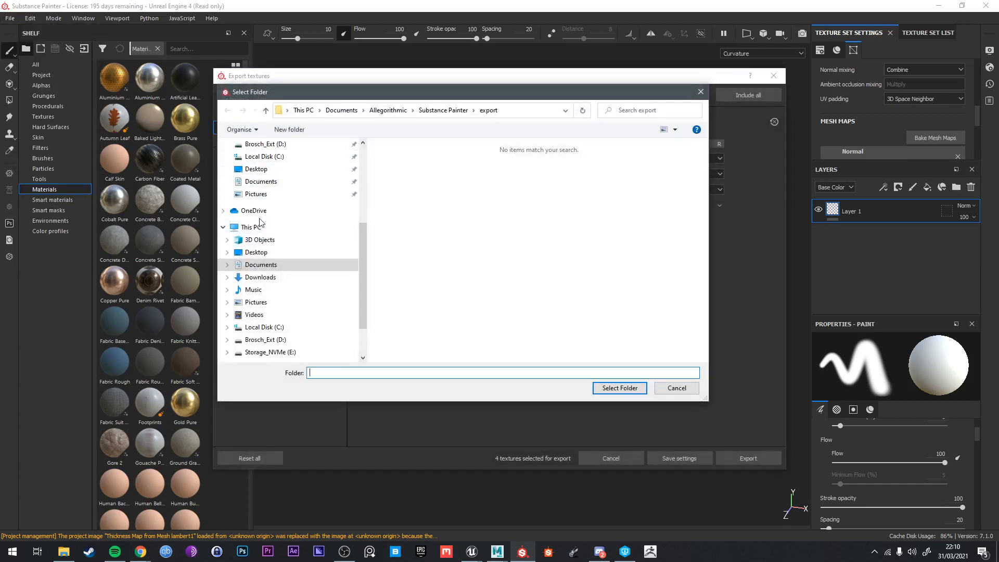
scroll(260, 222, "up", 3)
left_click(257, 256)
Create a folder named Gino on the Desktop and choose it as the texture export's output directory
right_click(621, 326)
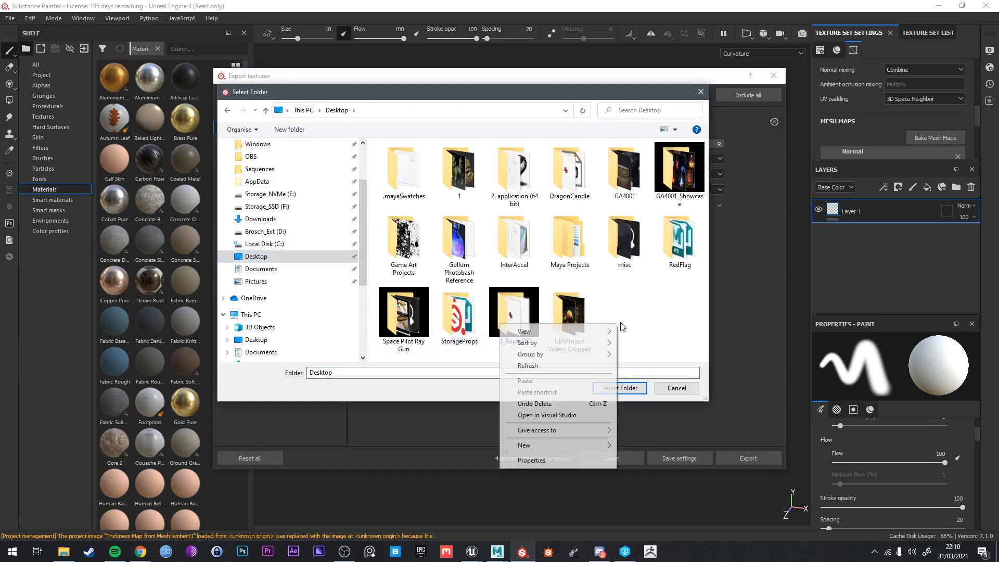
mouse_move(525, 445)
left_click(637, 441)
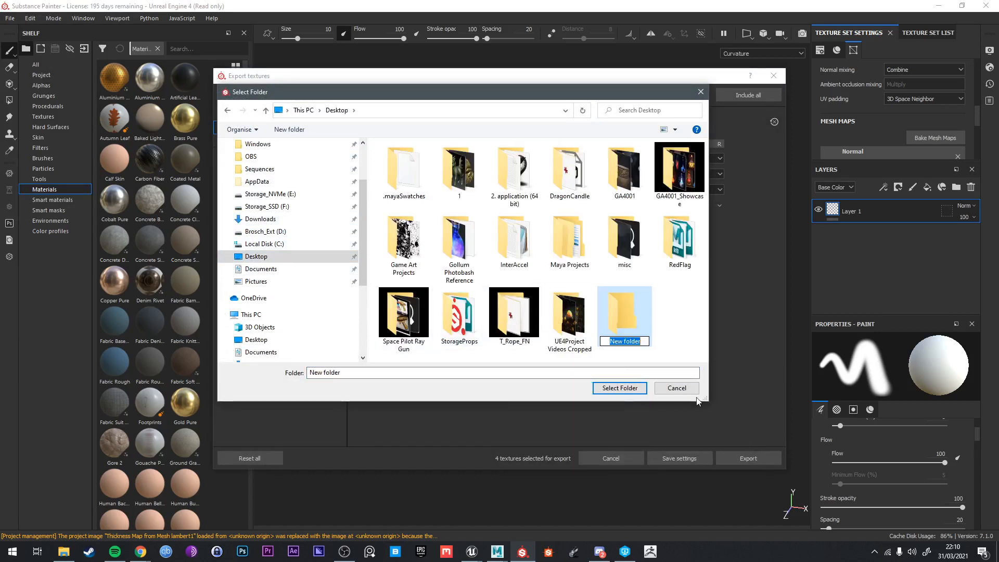
type("Gino")
key("Return")
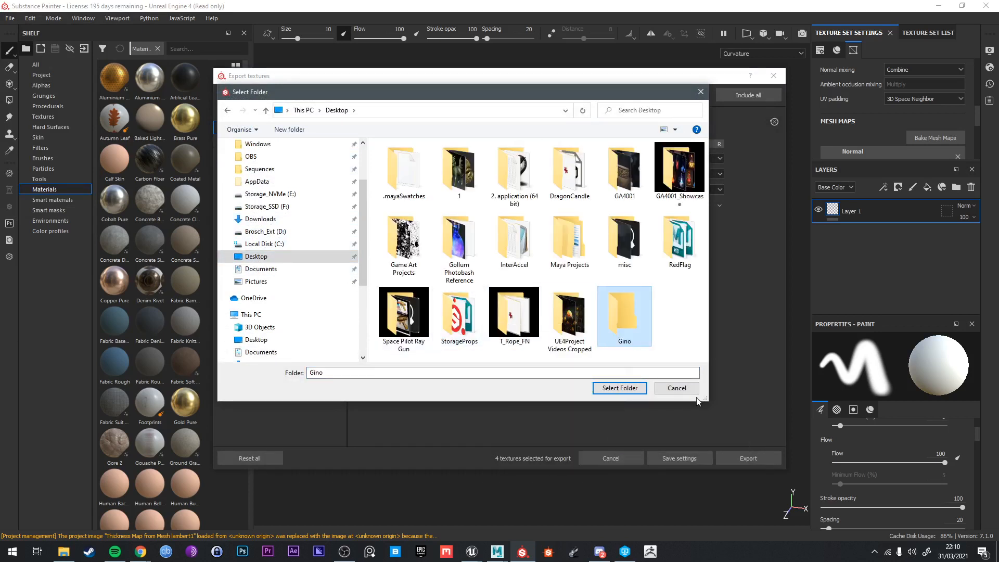
double_click(623, 301)
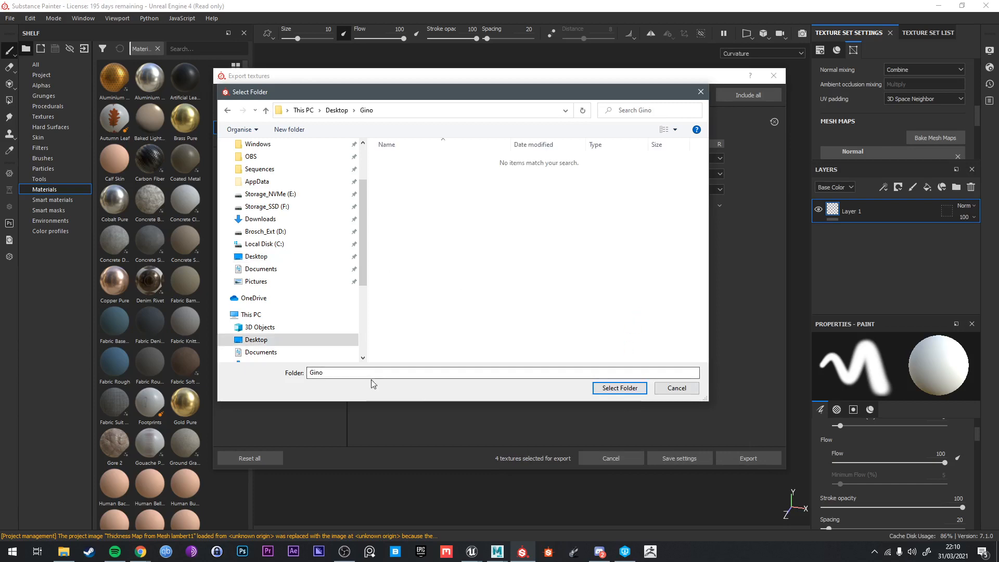
left_click(619, 387)
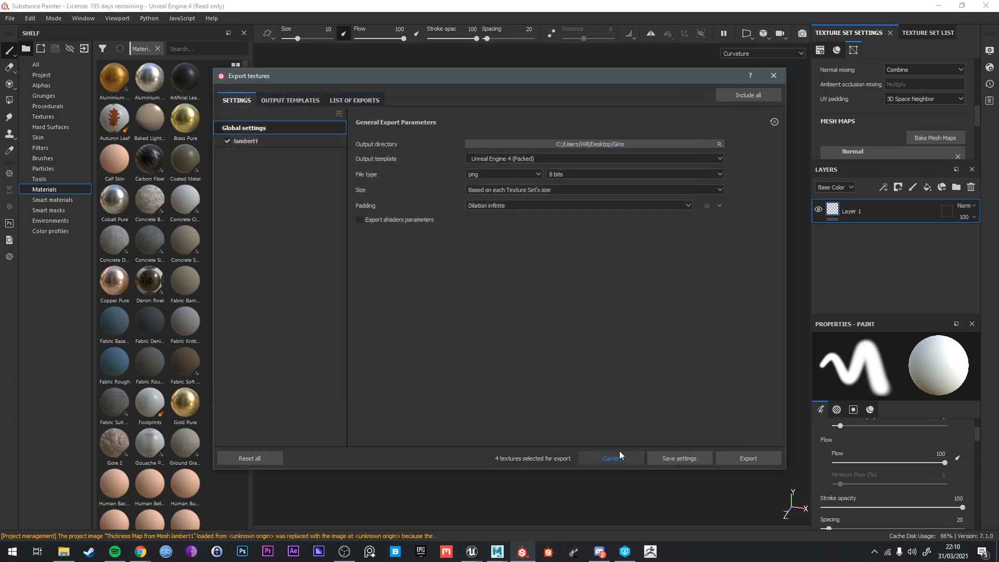
left_click(520, 160)
left_click(520, 208)
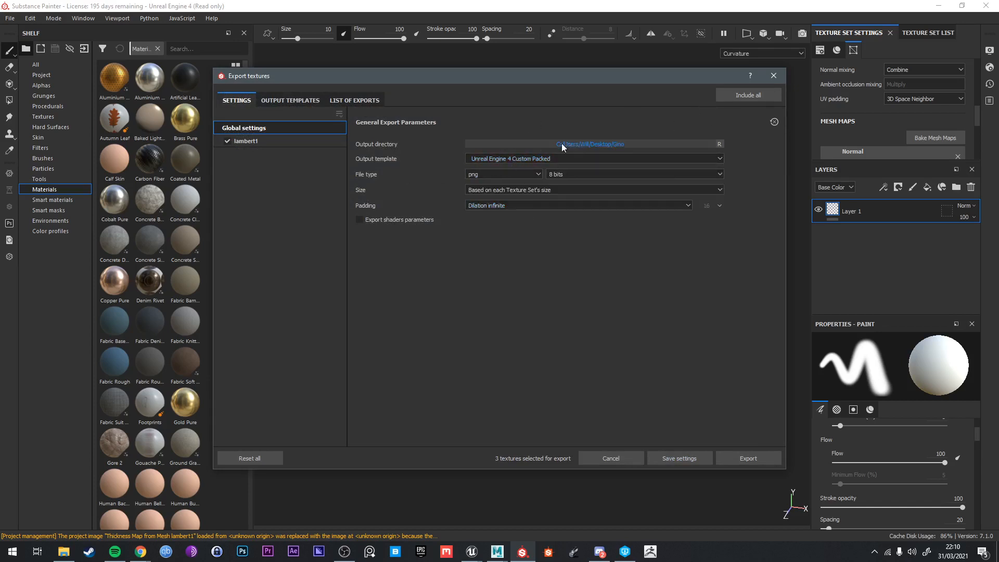
left_click(541, 144)
left_click(660, 390)
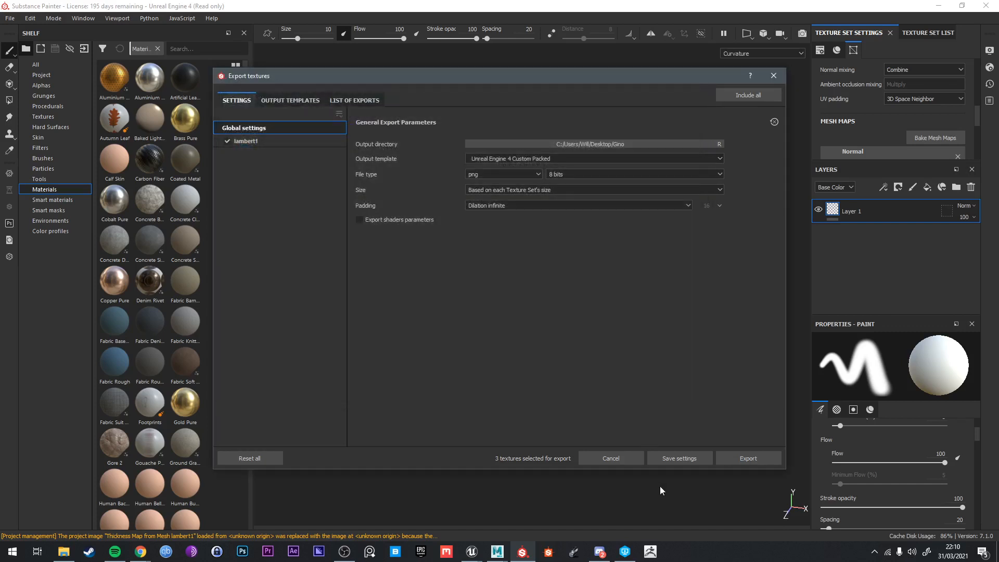
left_click(353, 100)
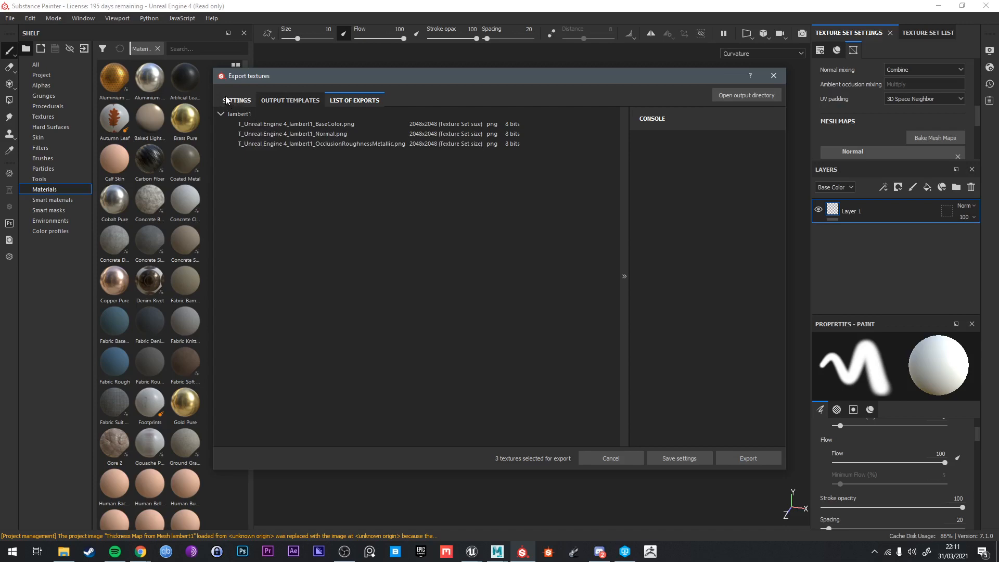
left_click(773, 75)
Save the project as Gino in the Desktop's Gino folder
left_click(9, 17)
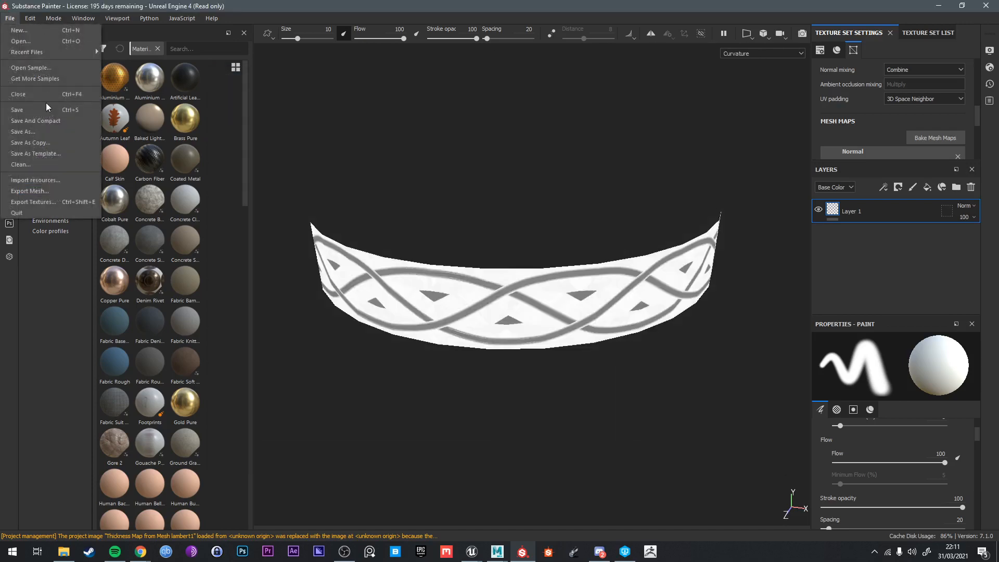
left_click(33, 133)
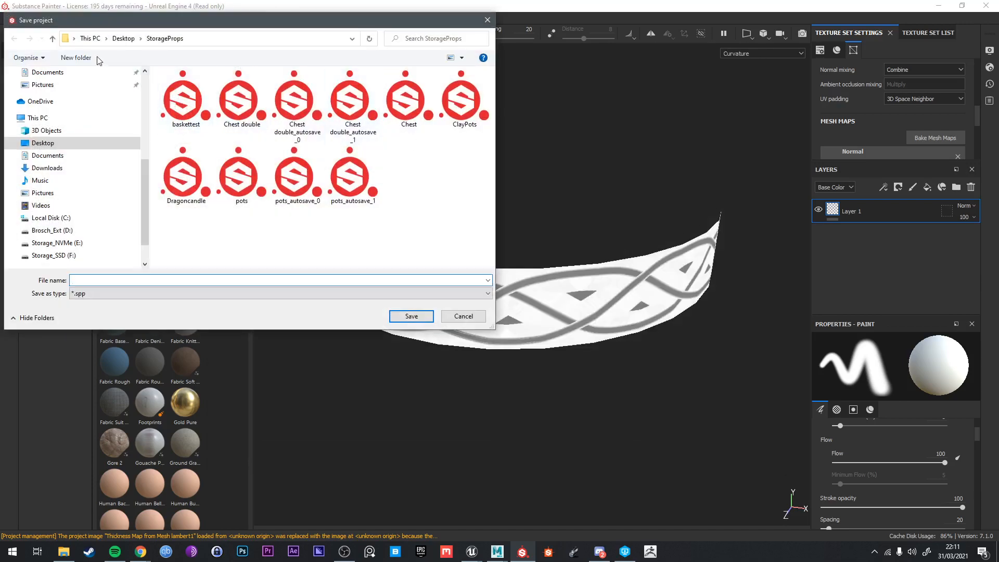
left_click(123, 38)
double_click(327, 180)
left_click(141, 280)
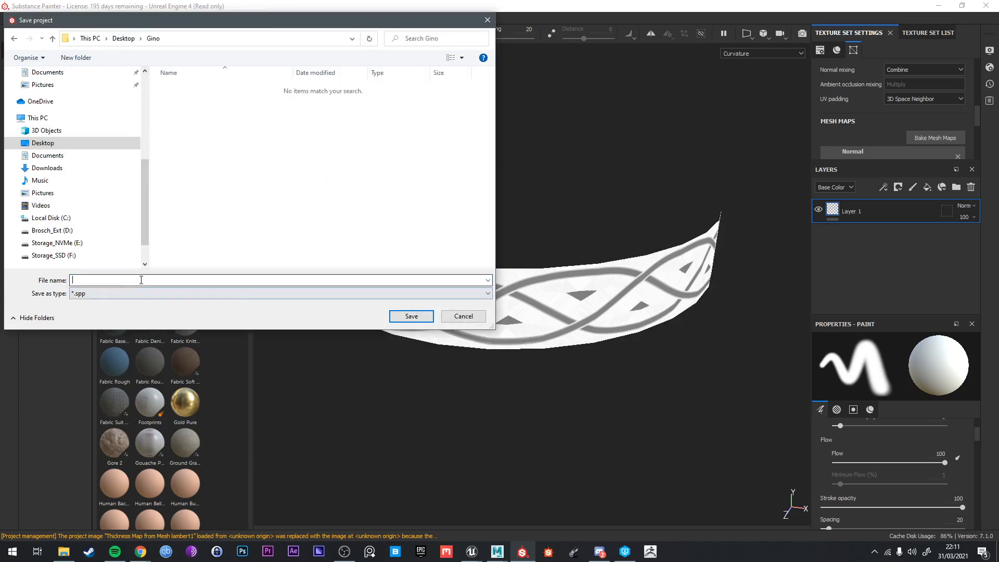
type("Gino")
key("Return")
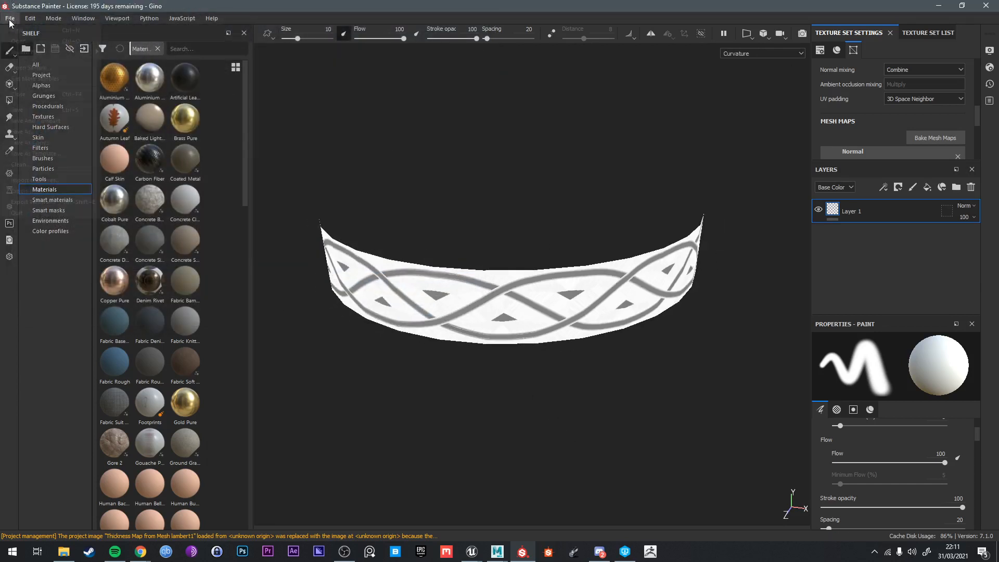
Reopen the texture export settings and examine the list of exports and the output maps of the Unreal Engine 4 Custom Packed preset
left_click(10, 19)
left_click(67, 203)
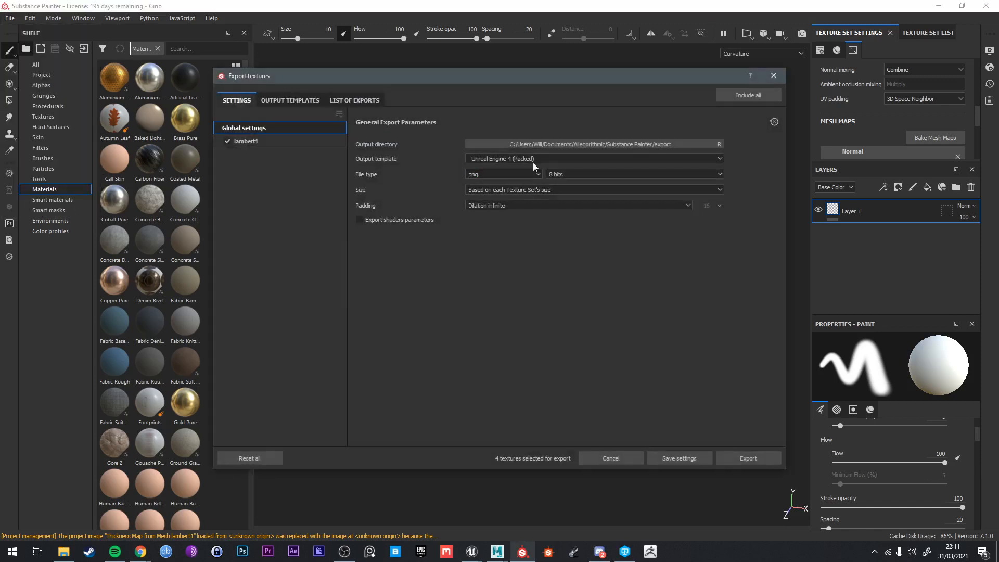
left_click(298, 100)
left_click(348, 101)
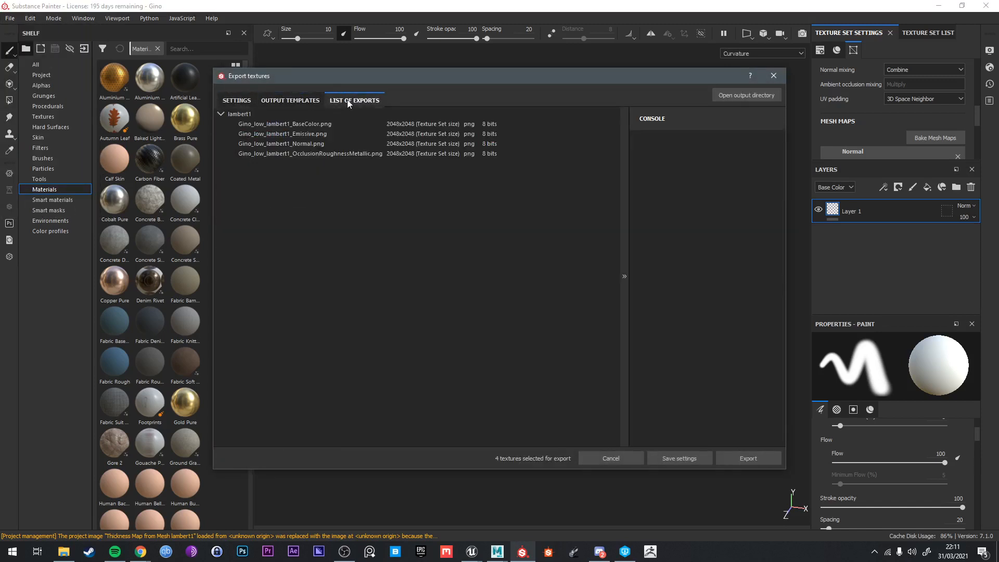
left_click(290, 100)
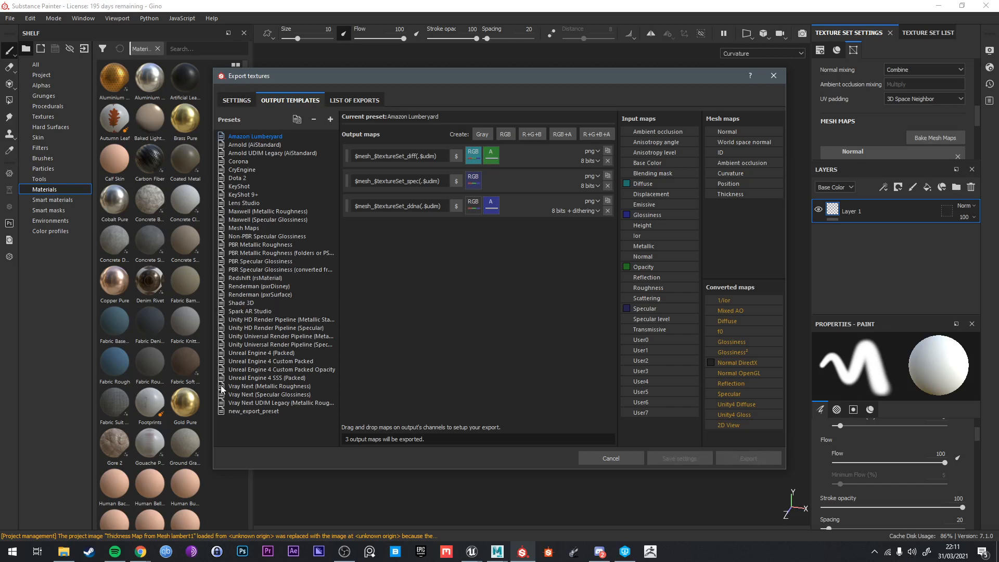
left_click(276, 361)
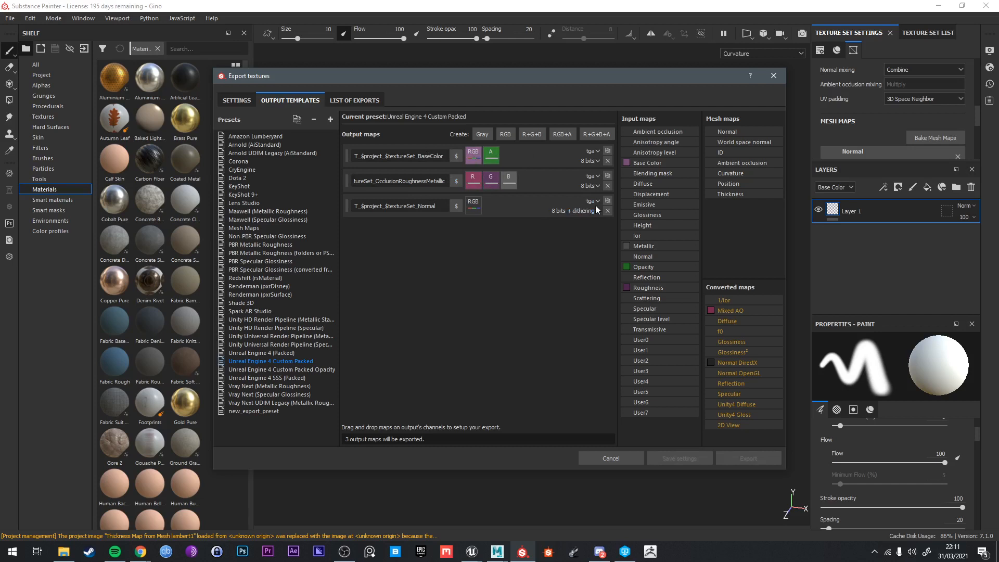
left_click_drag(377, 184, 339, 185)
left_click(358, 182)
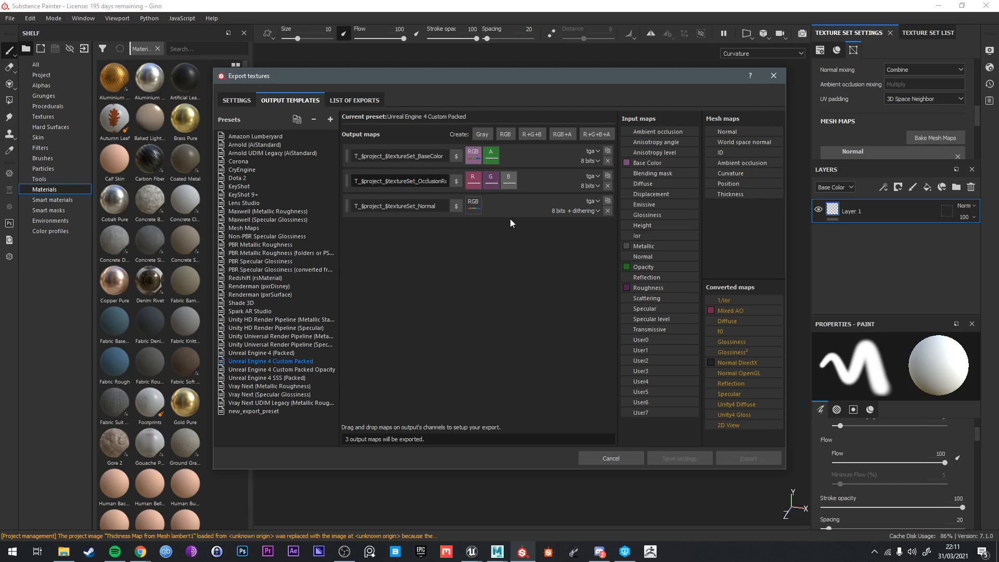
left_click_drag(418, 156, 452, 155)
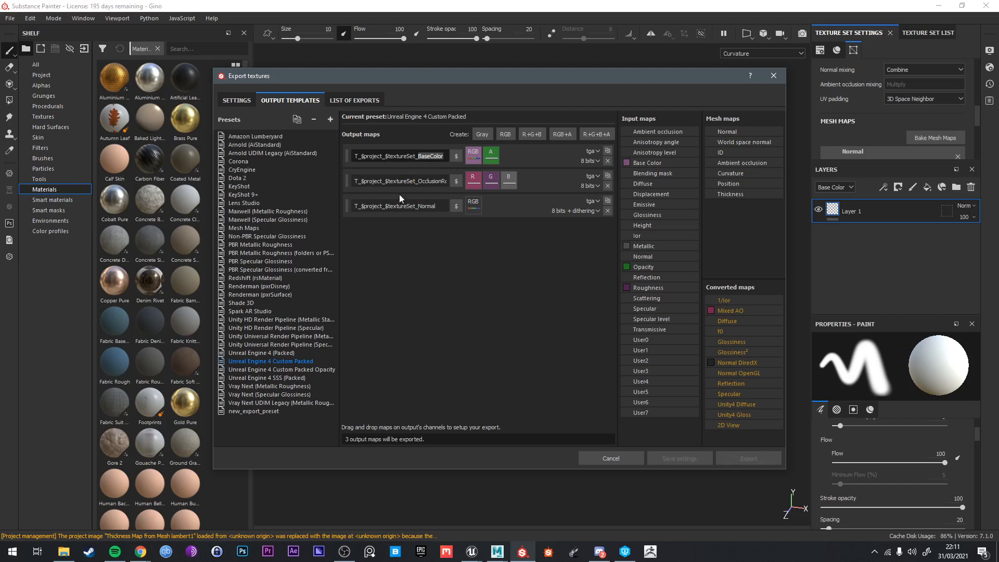
left_click_drag(438, 206, 417, 209)
left_click(410, 240)
Set the file type in the general export parameters to targa
left_click(236, 100)
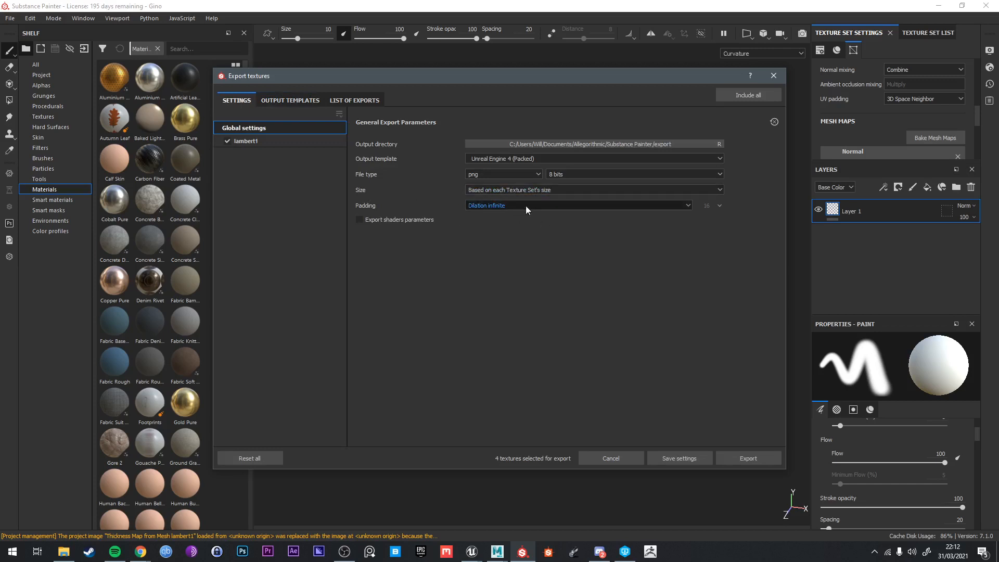
left_click(486, 173)
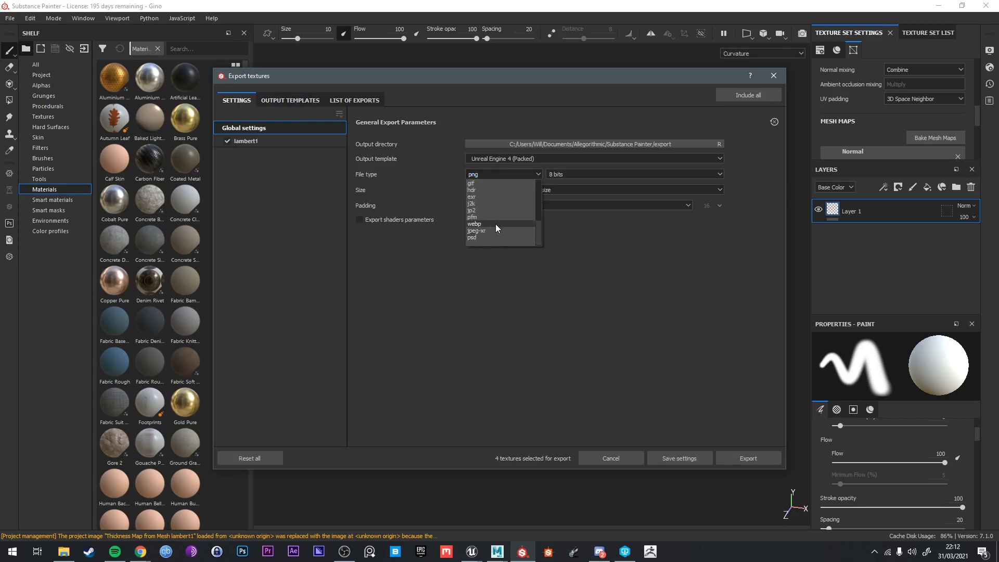
scroll(488, 216, "up", 3)
left_click(485, 198)
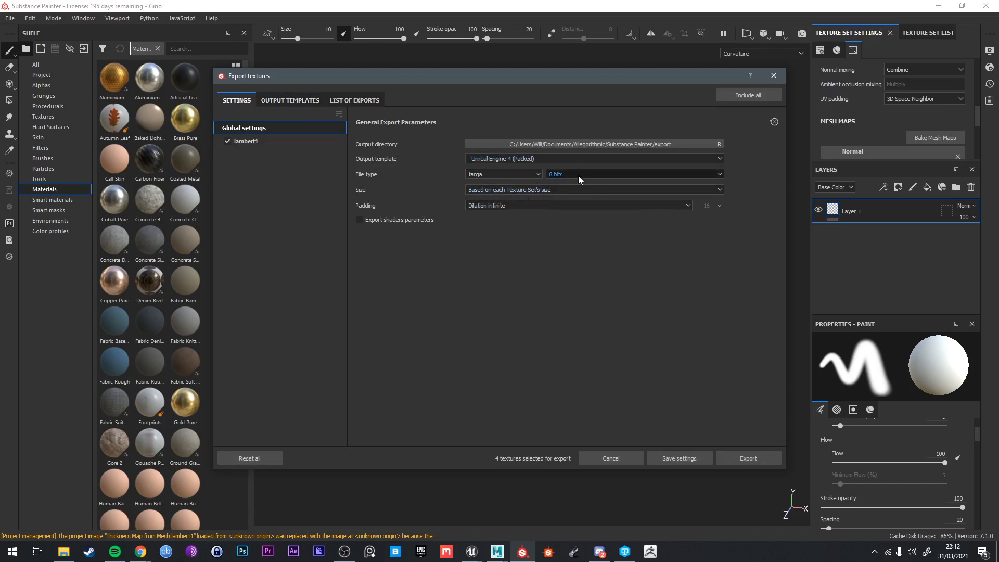
Choose the Desktop's Gino folder as the output directory and export the lambert1 textures
left_click(602, 147)
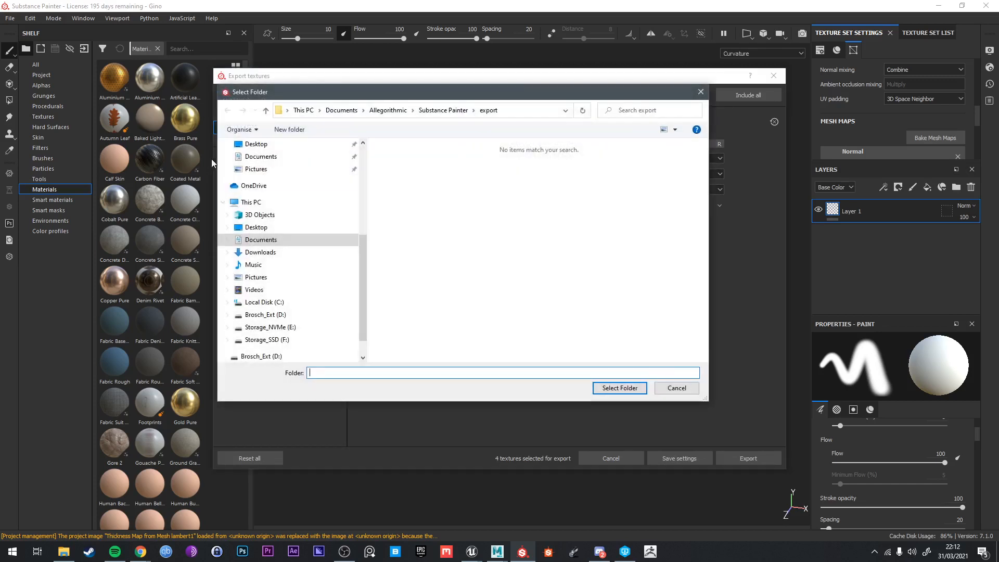
left_click(254, 227)
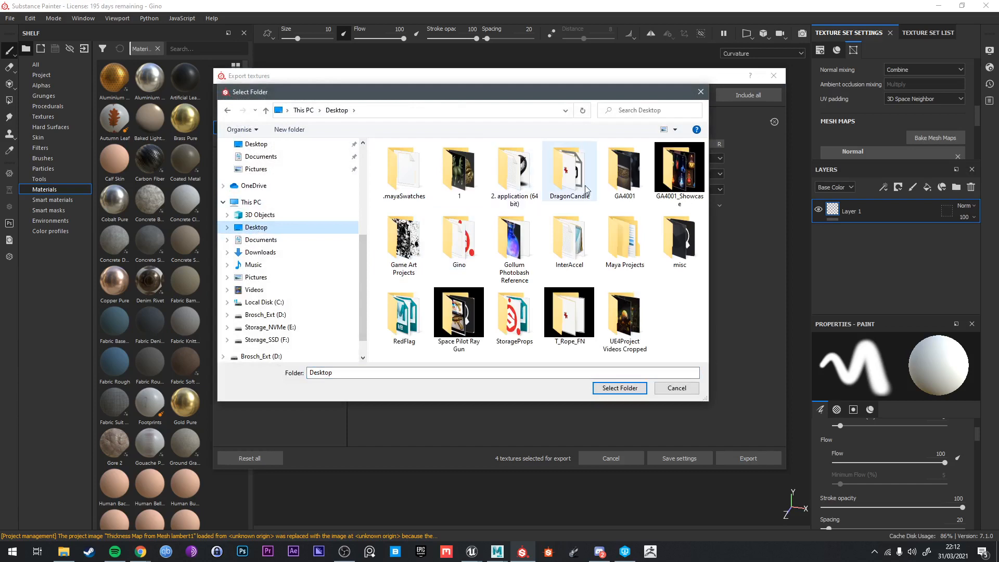
left_click(439, 240)
double_click(440, 241)
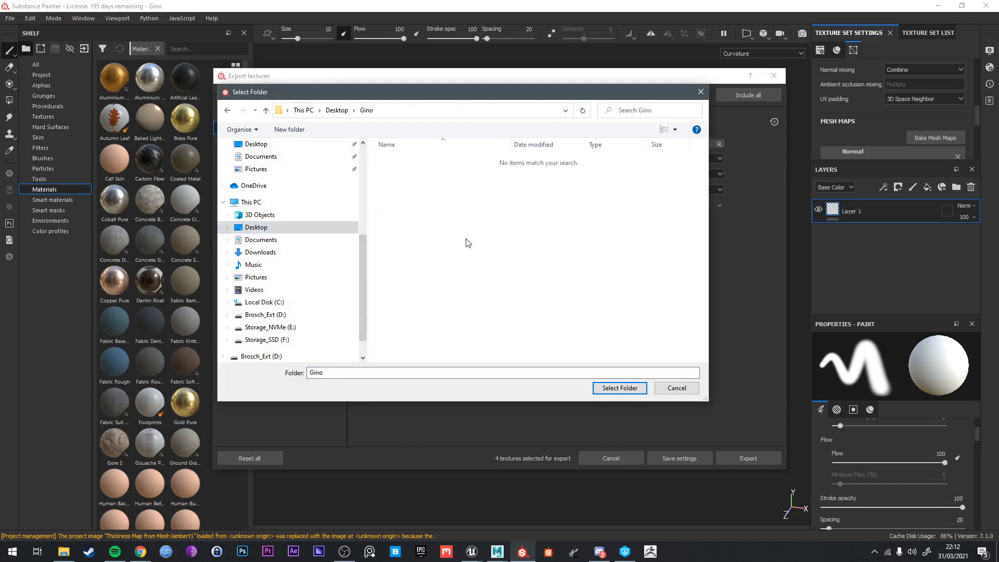
left_click(619, 388)
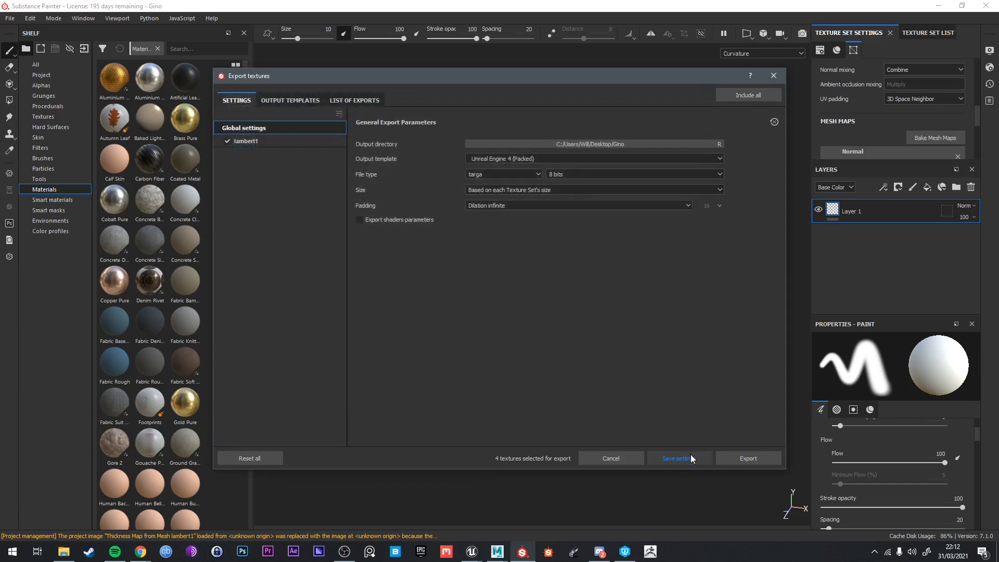
left_click(743, 457)
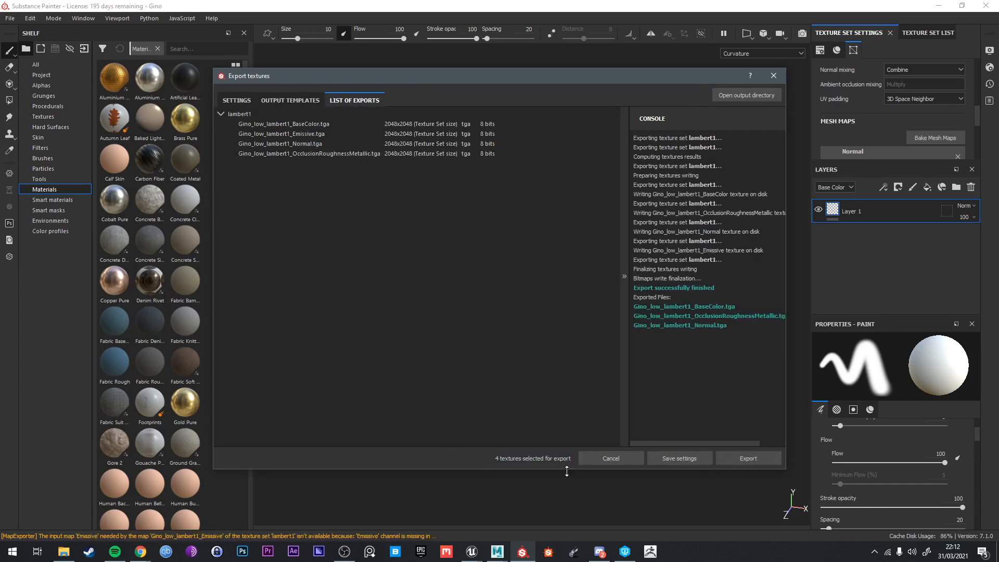
Switch to File Explorer, move the Gino_high and Gino_low meshes into the Desktop's Gino folder, and open that folder
left_click(64, 551)
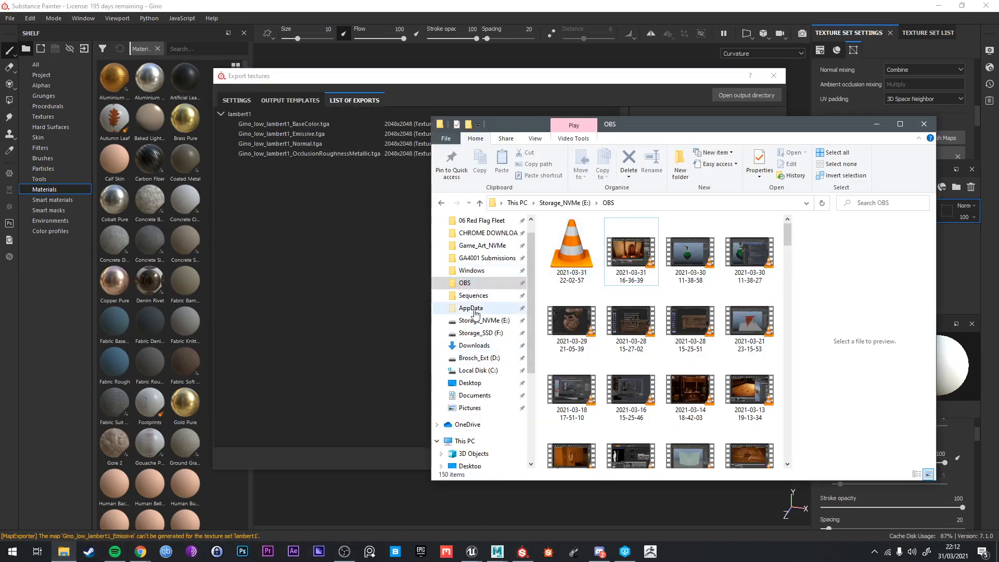
left_click(470, 383)
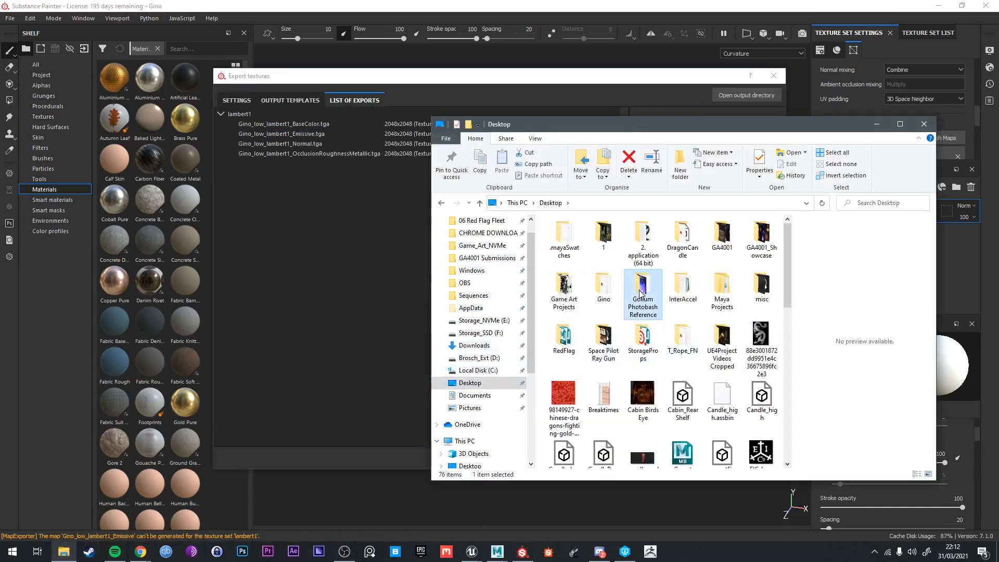
scroll(651, 291, "down", 5)
left_click(722, 232)
left_click(762, 234, "ctrl")
scroll(718, 396, "up", 3)
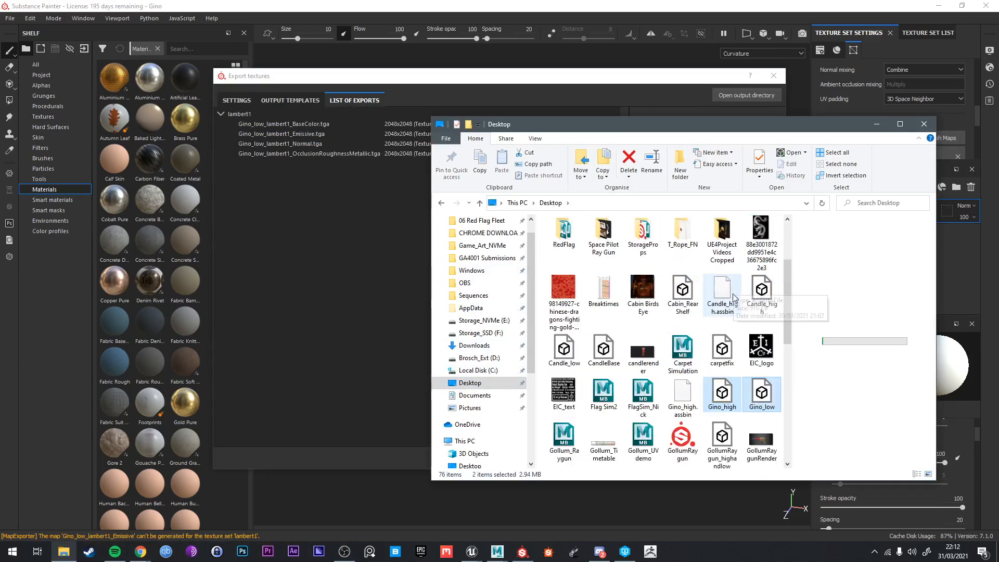
left_click_drag(732, 396, 609, 287)
double_click(603, 286)
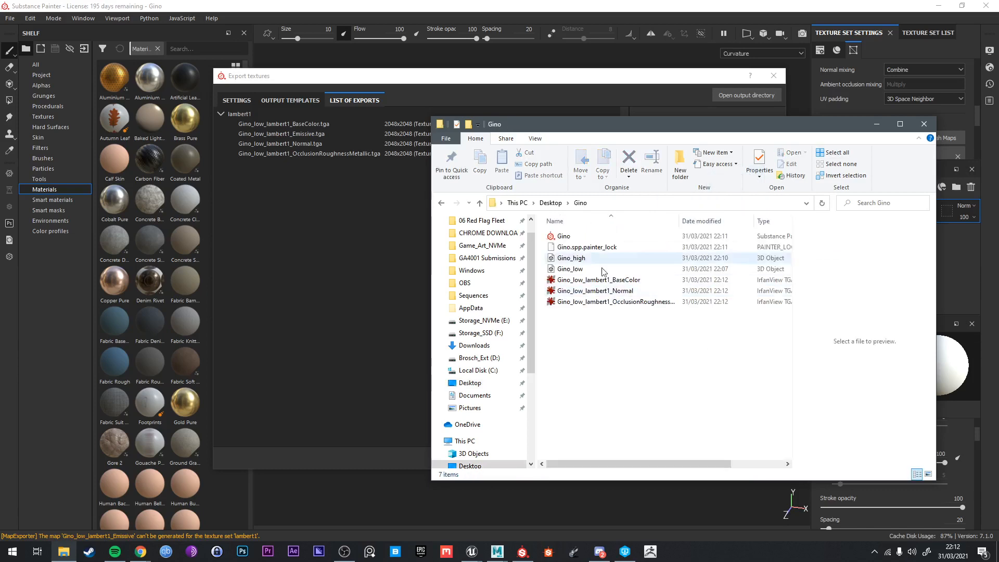
Close the texture export window and switch to the TopDownDemo project in Unreal Editor, opening its Demo content folder
left_click(781, 82)
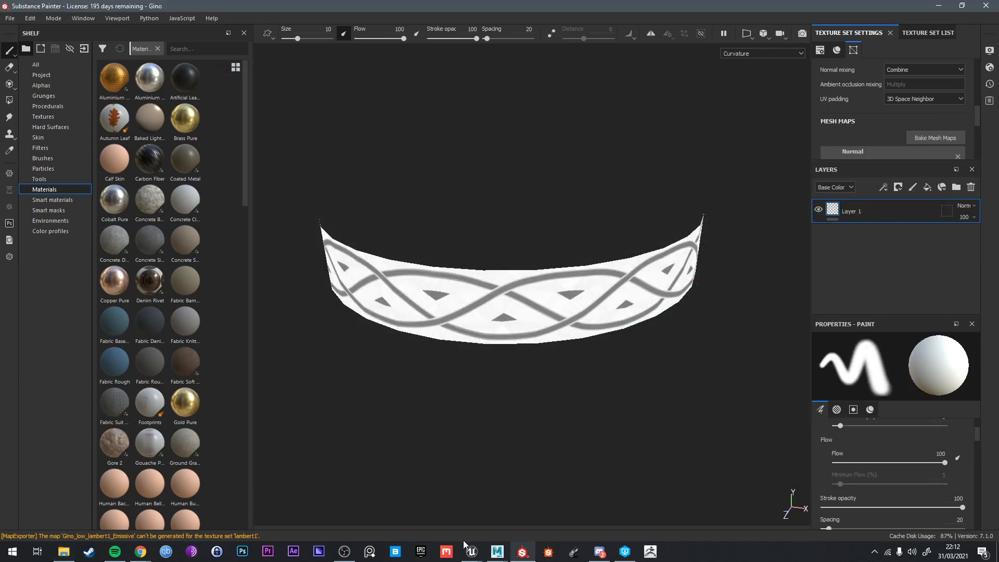
mouse_move(468, 554)
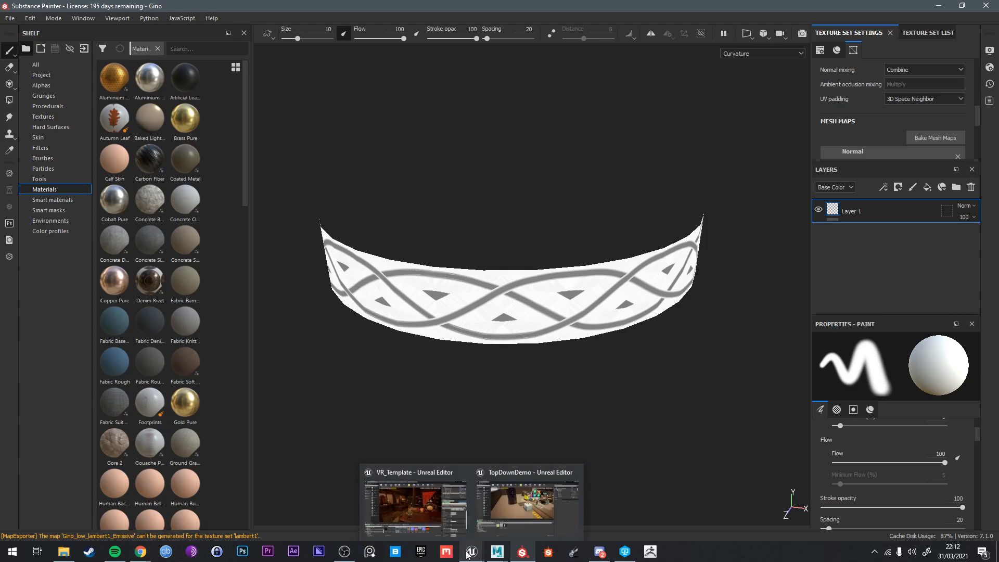
left_click(537, 512)
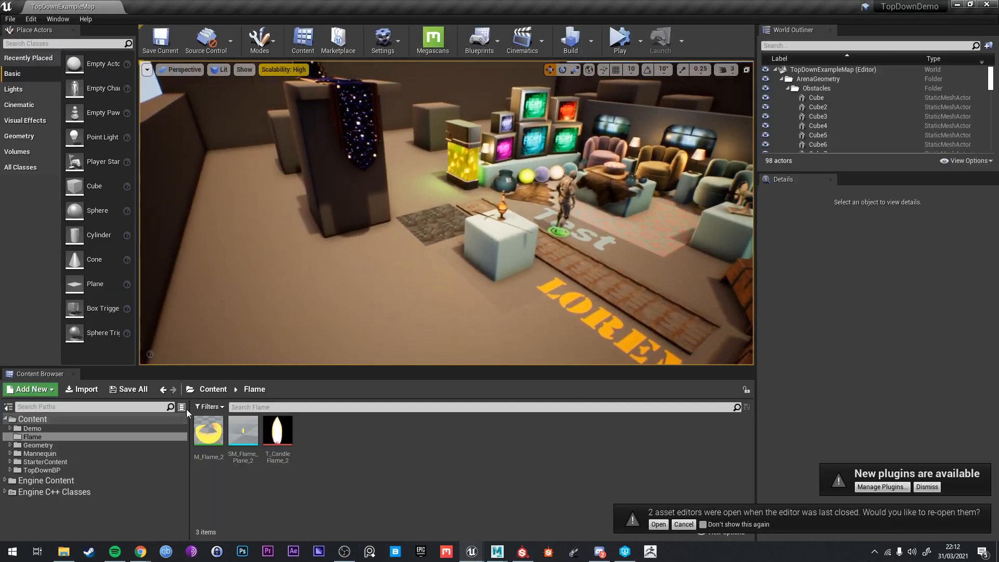
left_click(182, 419)
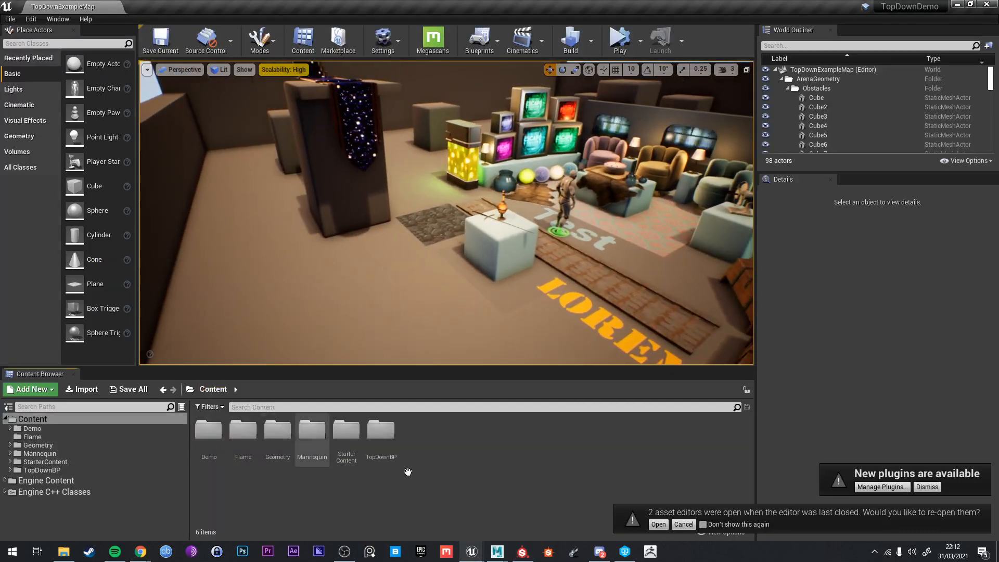
double_click(211, 436)
Create a folder named Gino inside the Demo content folder and open it
right_click(428, 504)
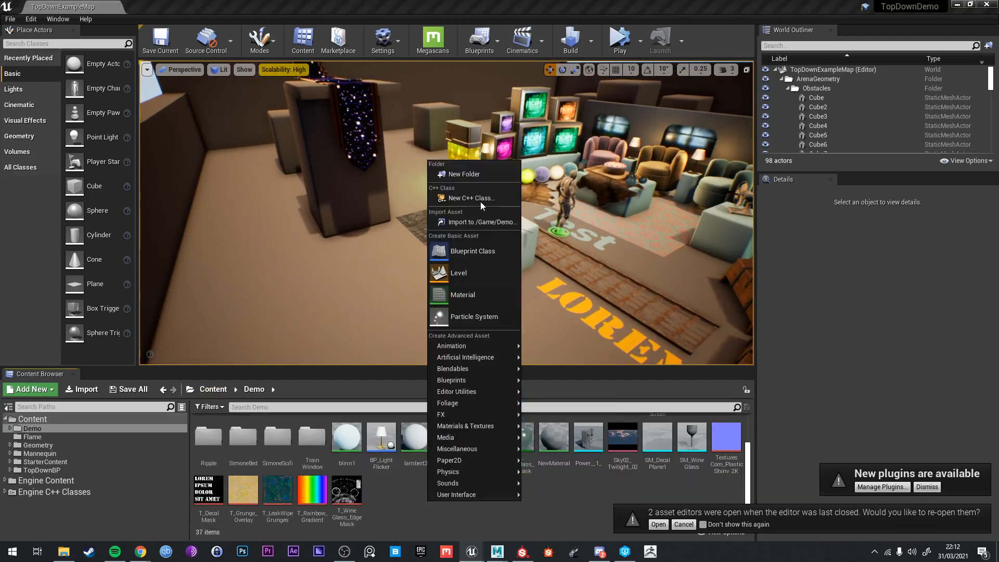
left_click(479, 175)
type("Gi")
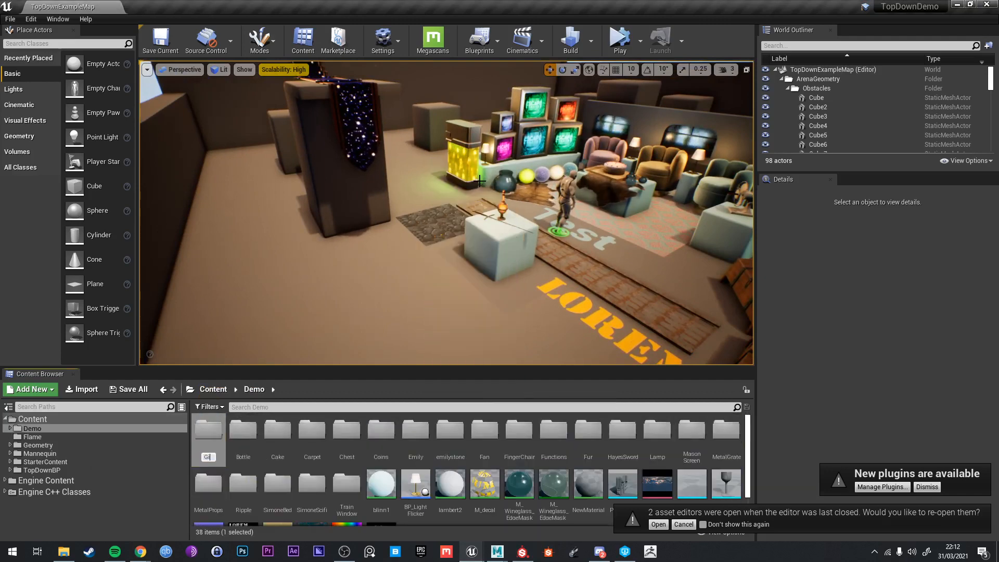
type("no")
key("Return")
double_click(622, 431)
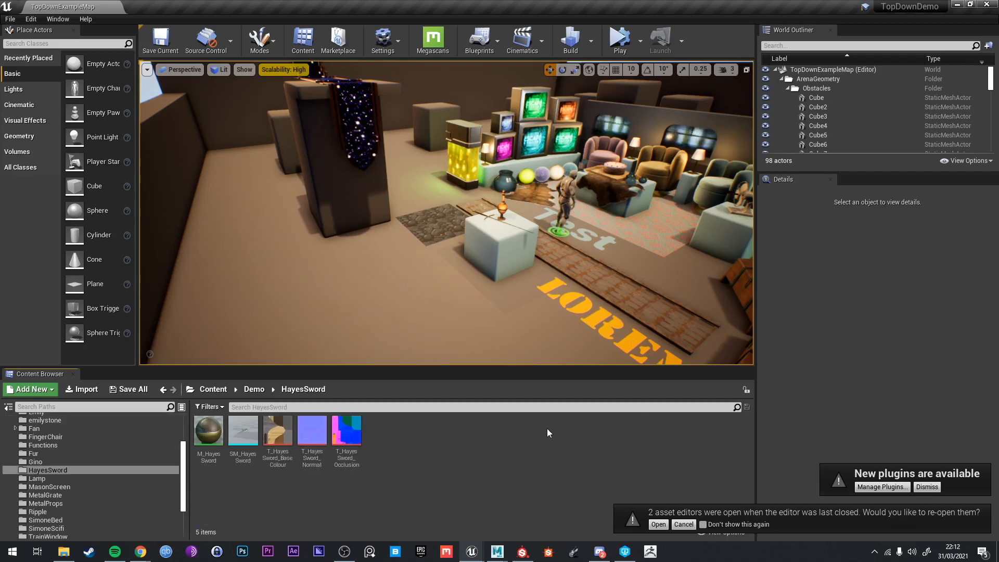
left_click(259, 390)
double_click(589, 427)
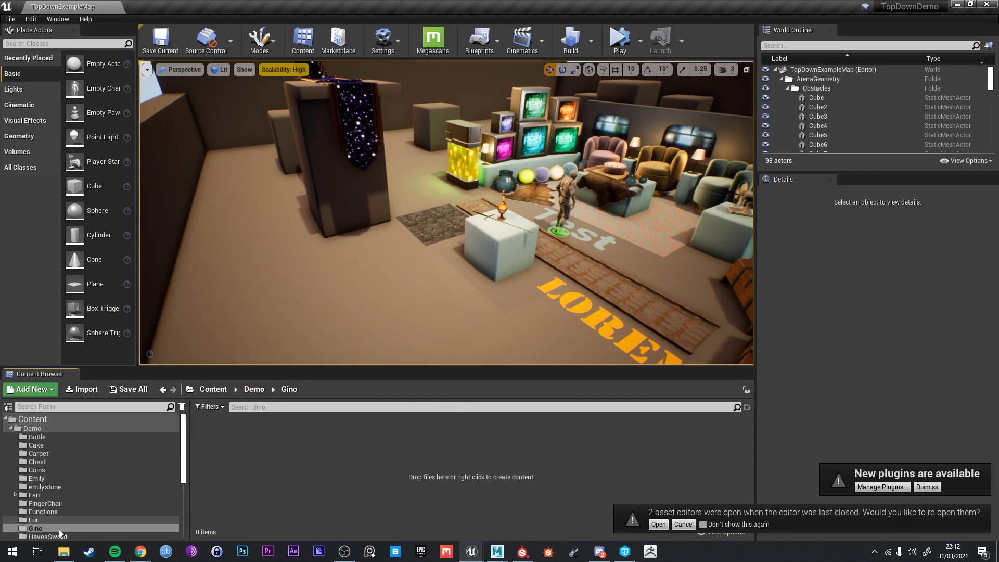
Switch to File Explorer and rename the exported lambert1 base color texture to Gino_BaseColor
left_click(63, 552)
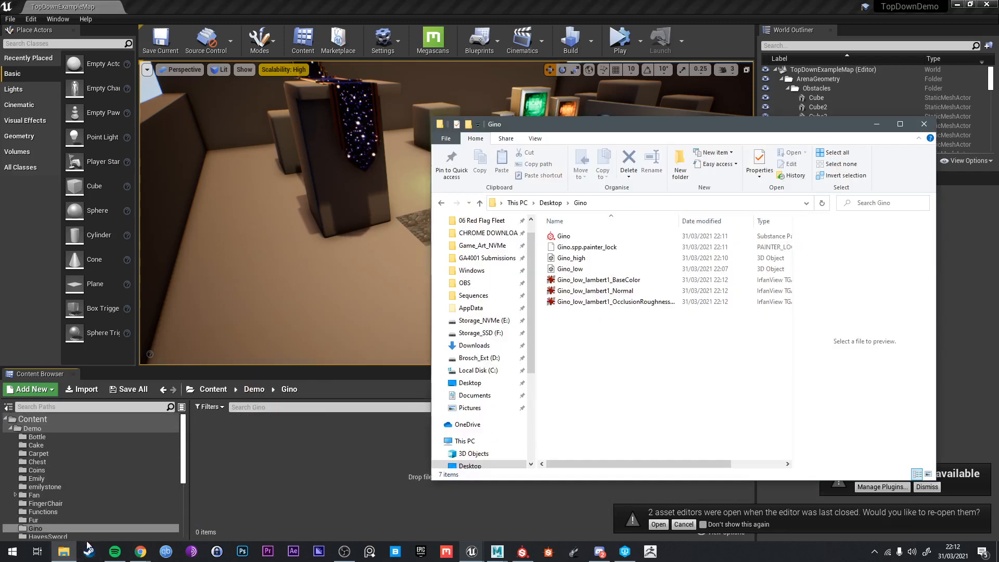
left_click(601, 282)
left_click(643, 307, "shift")
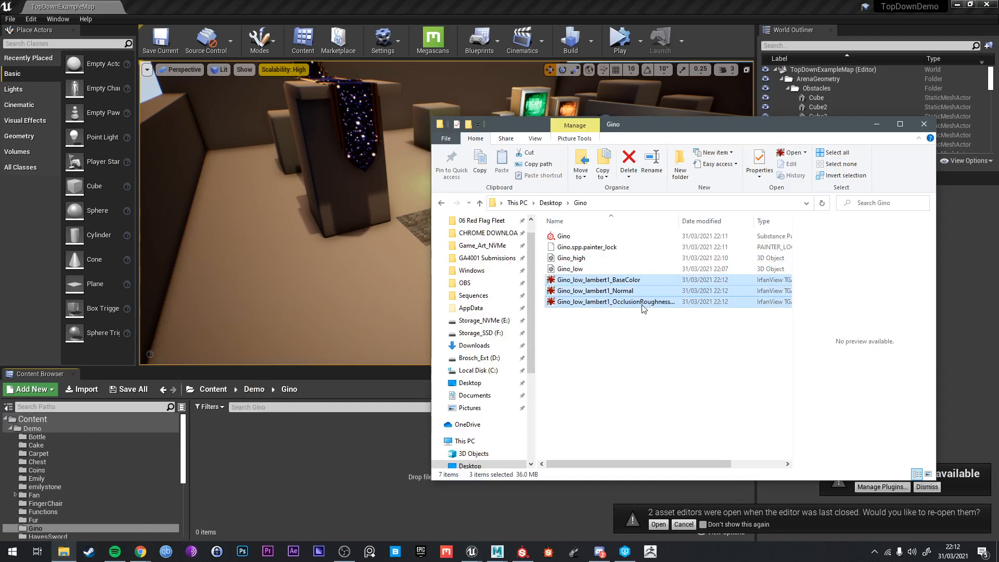
right_click(600, 280)
left_click(606, 280)
right_click(610, 282)
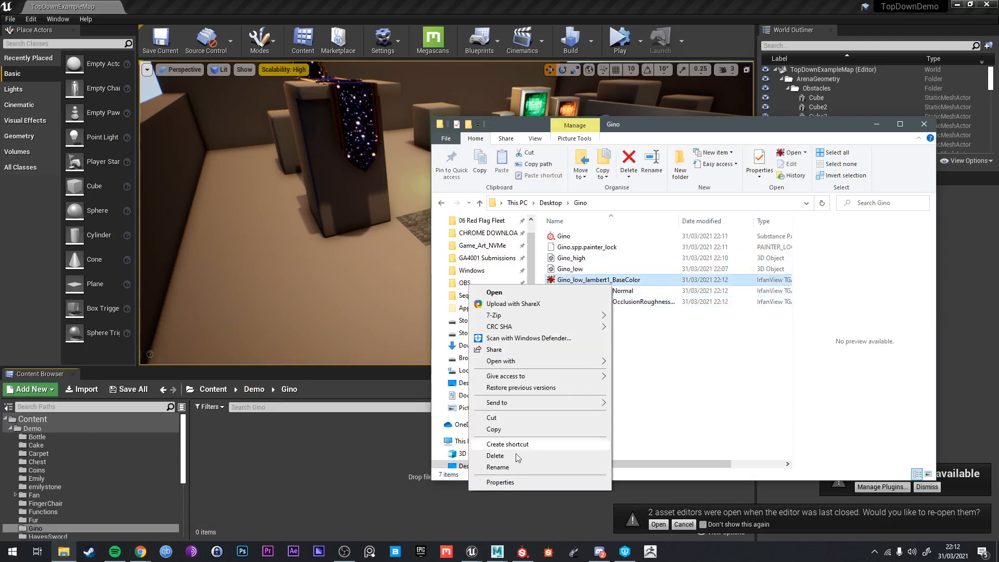
left_click(499, 466)
double_click(588, 280)
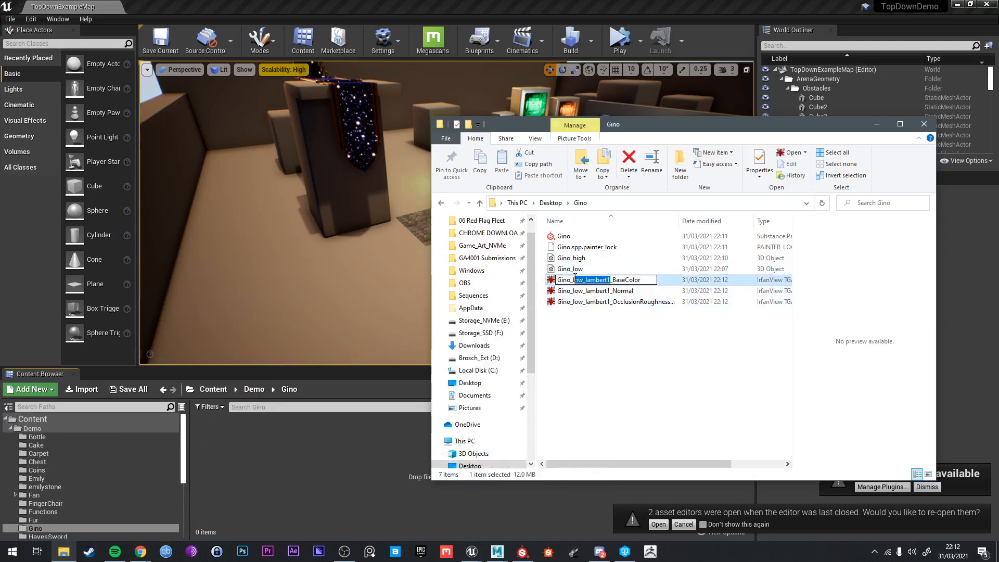
key("BackSpace")
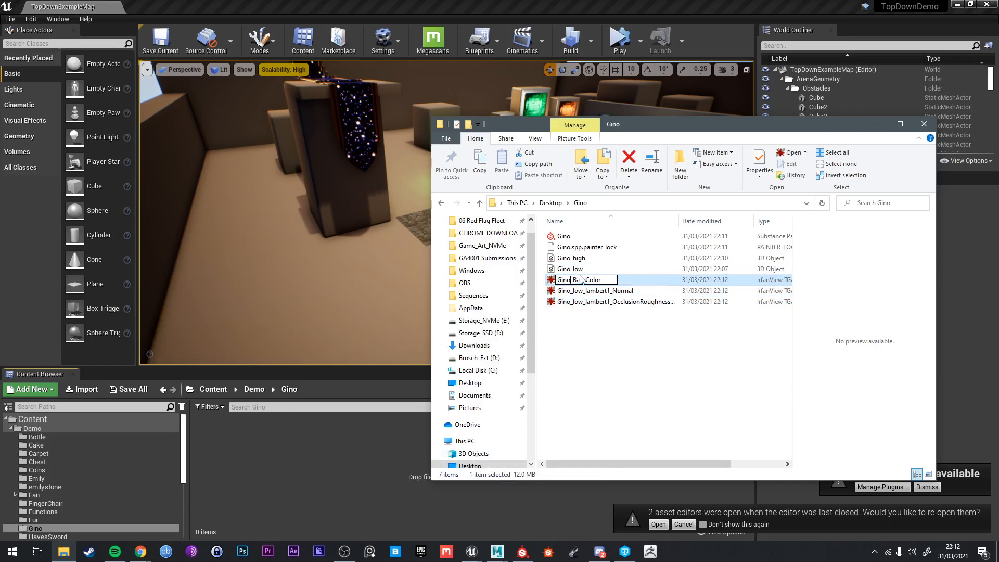
key("Return")
Rename the exported normal map file to Gino_Normal
right_click(585, 291)
key("m")
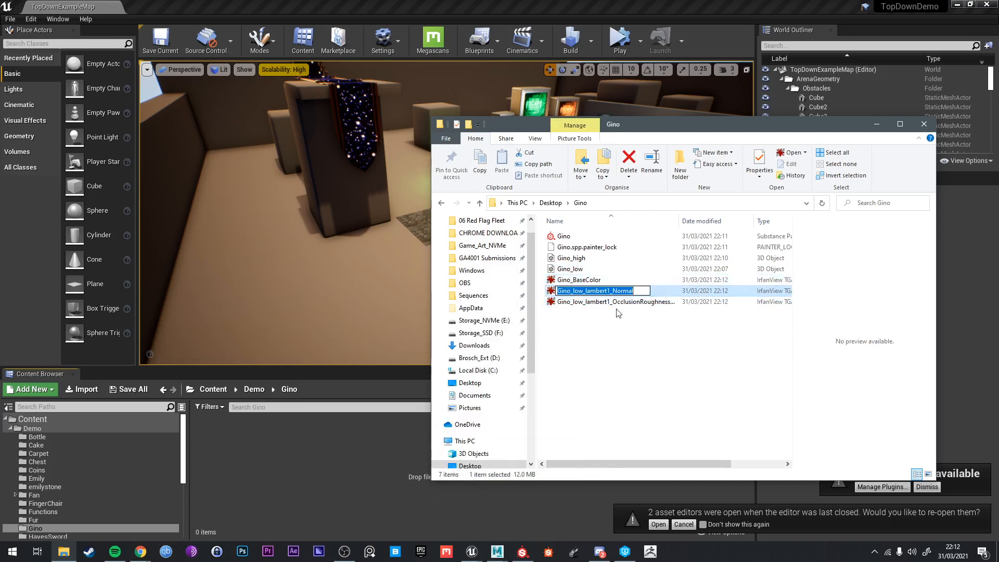
left_click(611, 291)
key("BackSpace")
key("Return")
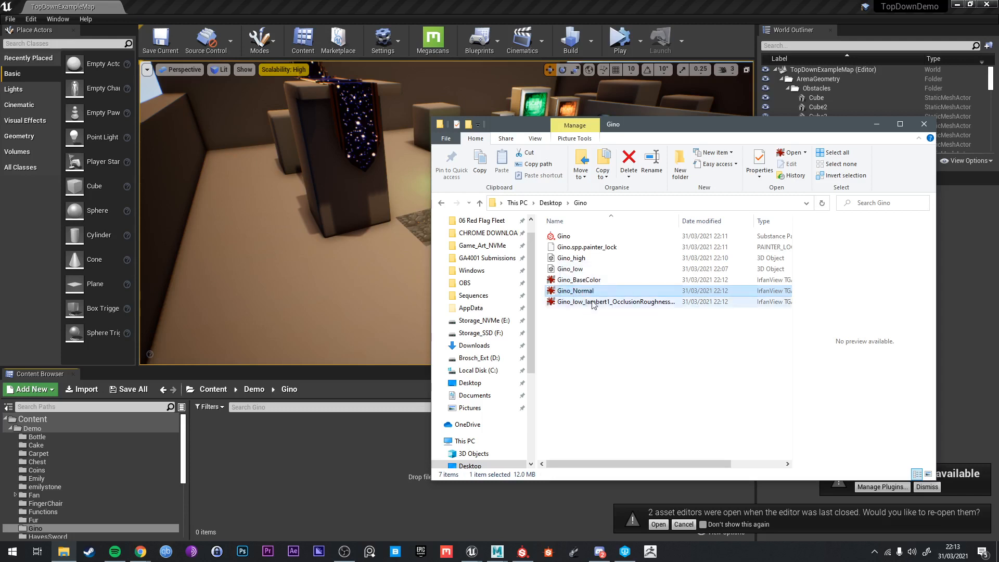
Rename the packed occlusion texture file to Gino_OcclusionRoughnessMetallic
right_click(595, 301)
left_click(483, 485)
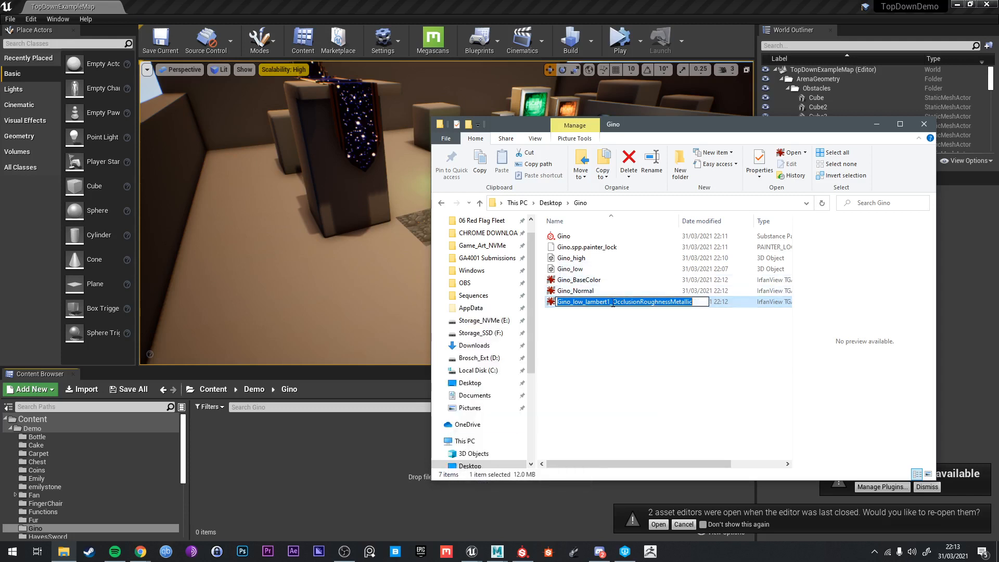
left_click_drag(610, 302, 599, 302)
key("BackSpace")
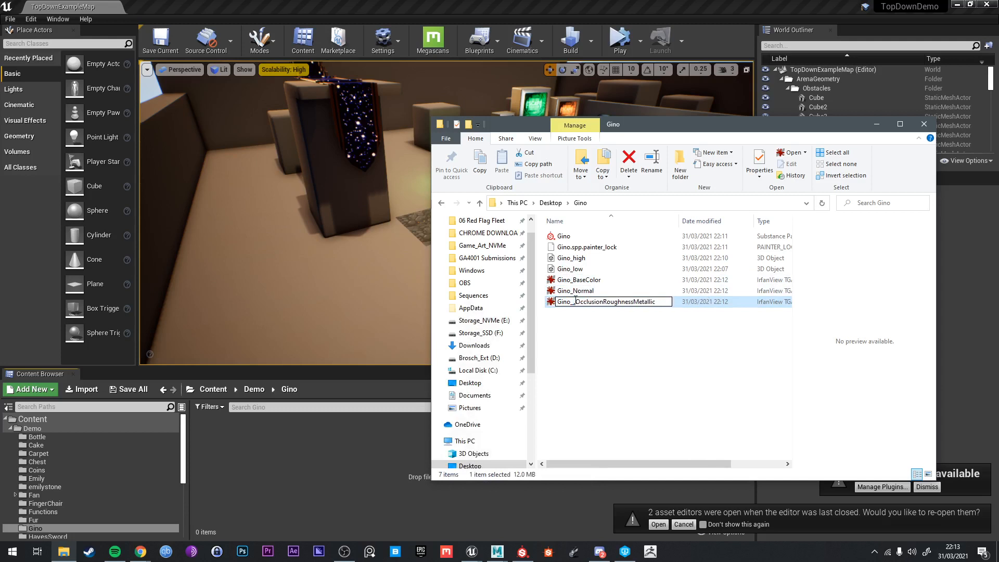
Import the three renamed Gino textures into the Gino content folder in Unreal Editor
left_click(599, 279)
left_click(603, 303, "shift")
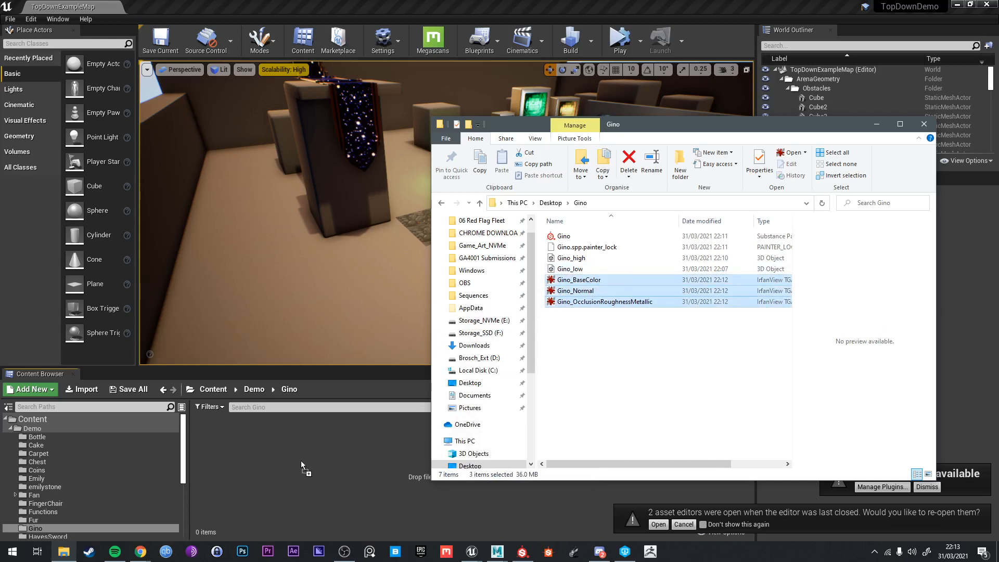
left_click_drag(302, 465, 302, 465)
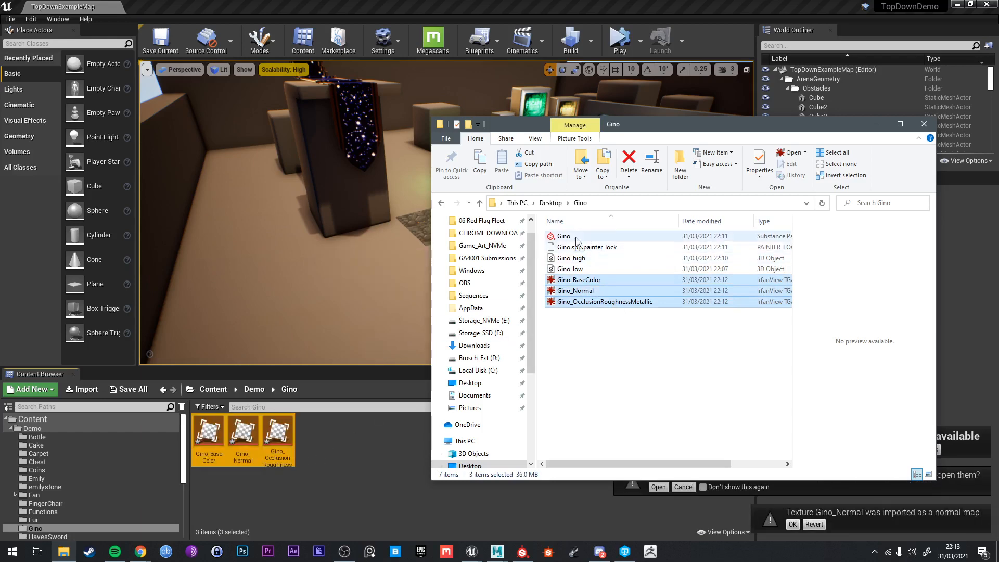
Import the Gino_low mesh into the same content folder as a static mesh without creating a material
left_click_drag(572, 269, 340, 445)
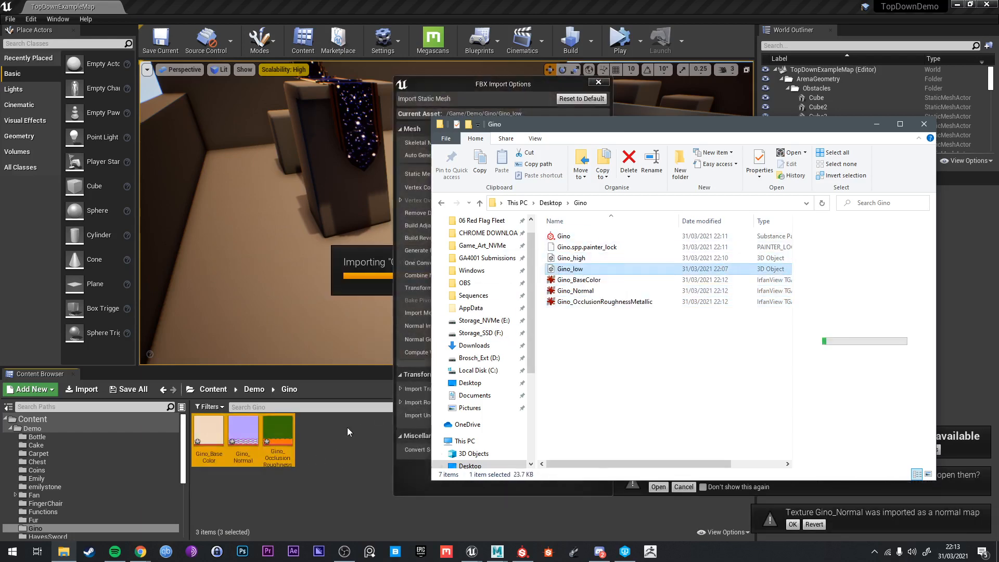
left_click(529, 82)
scroll(463, 300, "down", 6)
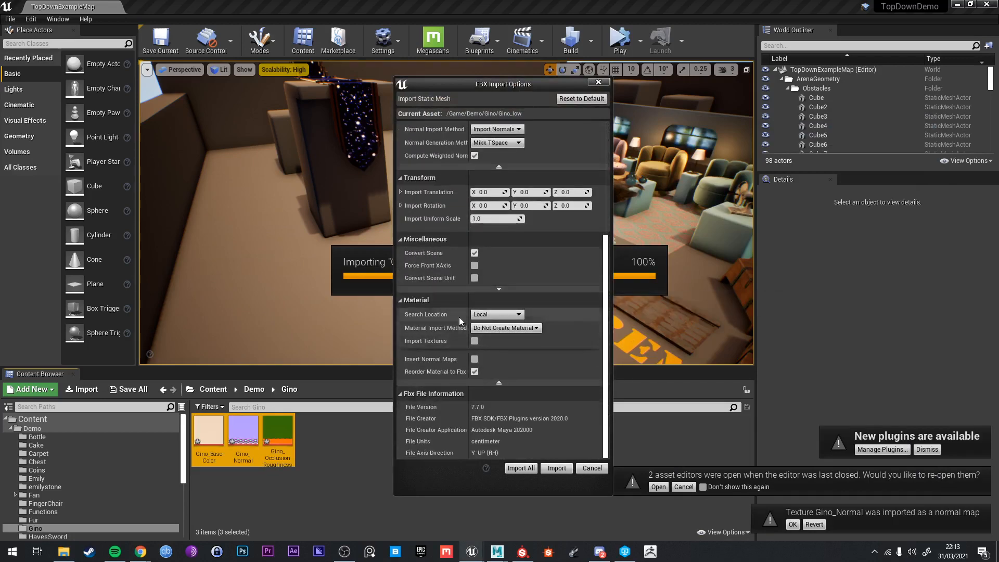
left_click(556, 468)
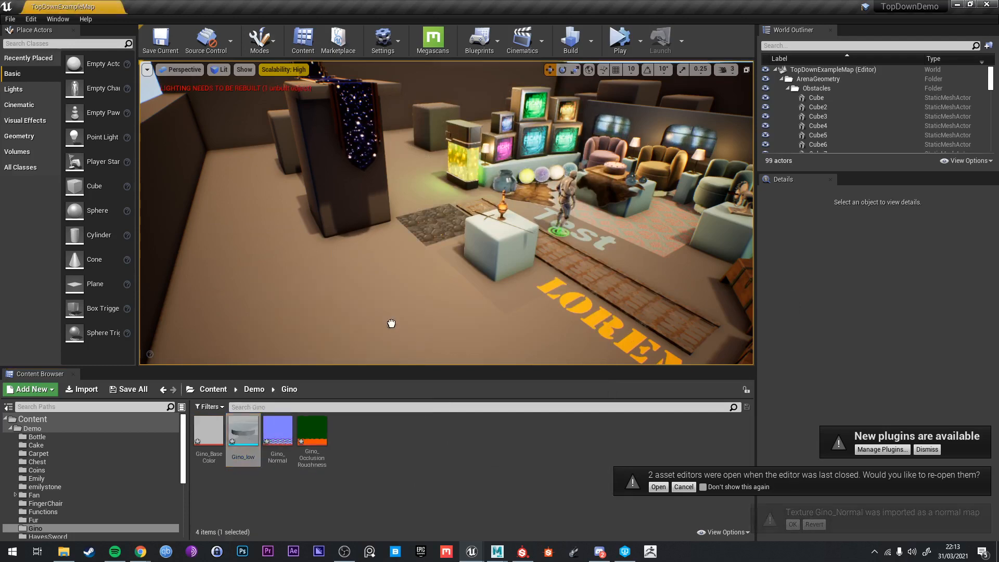
Place the Gino_low ring in the level and scale it up uniformly to about 14.46
left_click_drag(391, 323, 383, 125)
key("r")
key("w")
right_click_drag(383, 125, 359, 106)
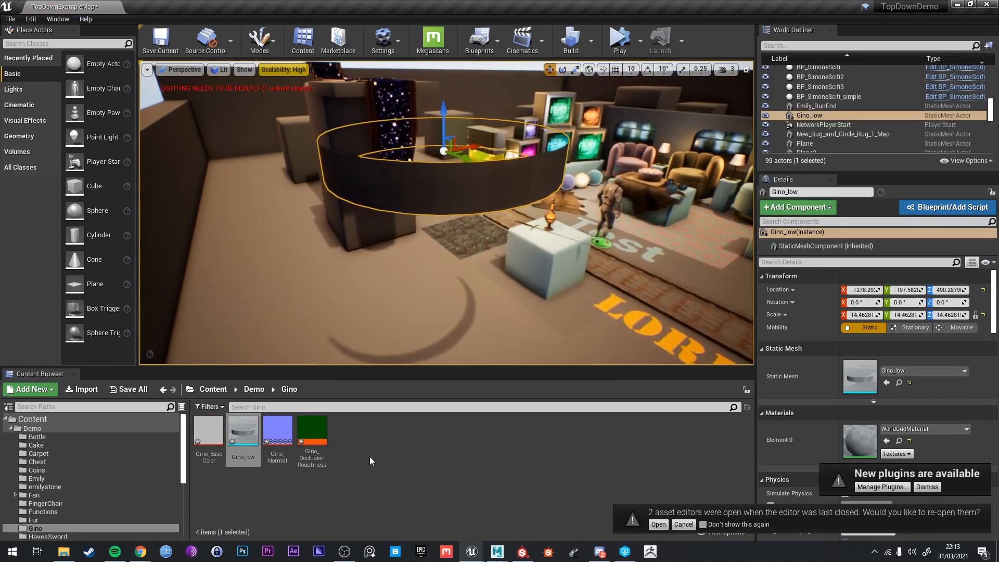
Create a material named M_Gino in the Gino content folder
right_click(369, 461)
left_click(405, 251)
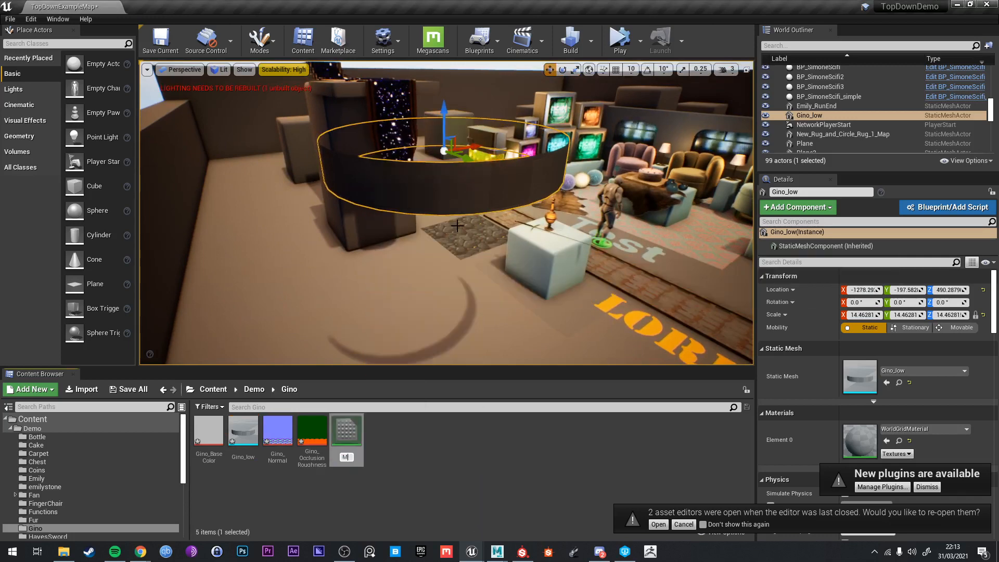
type("M_Gino")
key("Return")
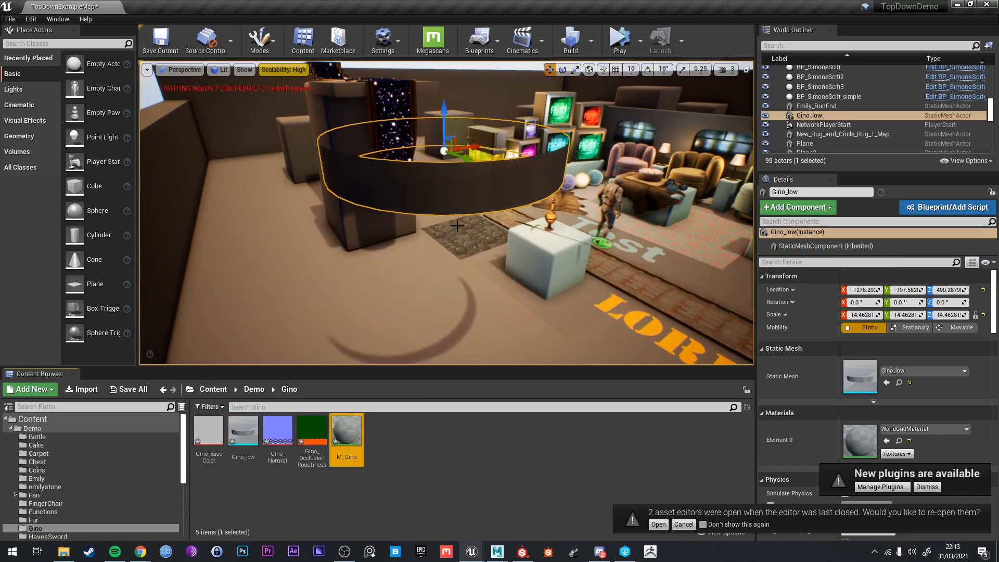
Open M_Gino and add the Gino_BaseColor, Gino_Normal and Gino_OcclusionRoughnessMetallic textures to its graph as texture samples
left_click(208, 431)
left_click(276, 429, "ctrl")
left_click(311, 453, "ctrl")
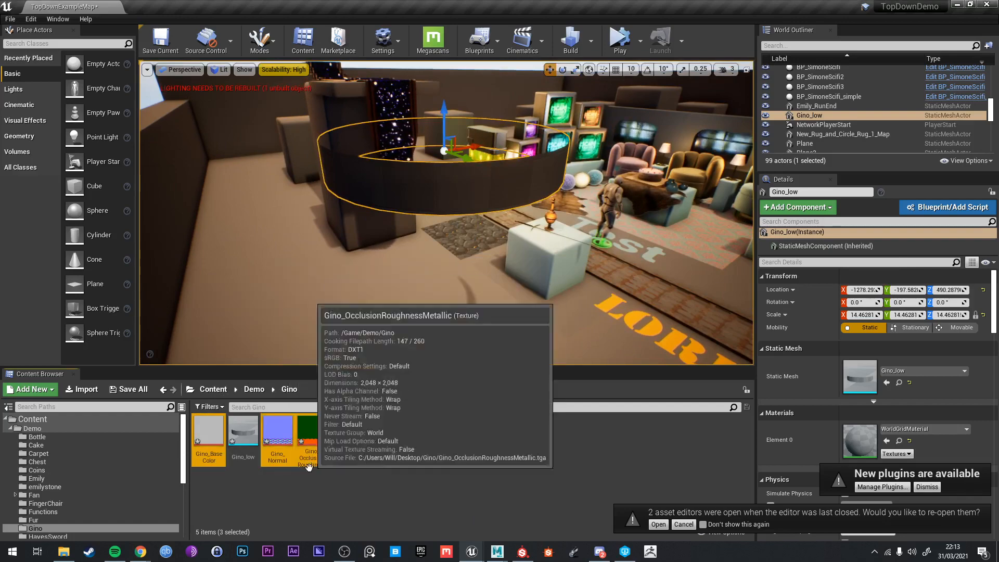
mouse_move(322, 442)
left_mouse_down()
mouse_move(308, 481)
mouse_move(316, 436)
left_mouse_up()
double_click(346, 431)
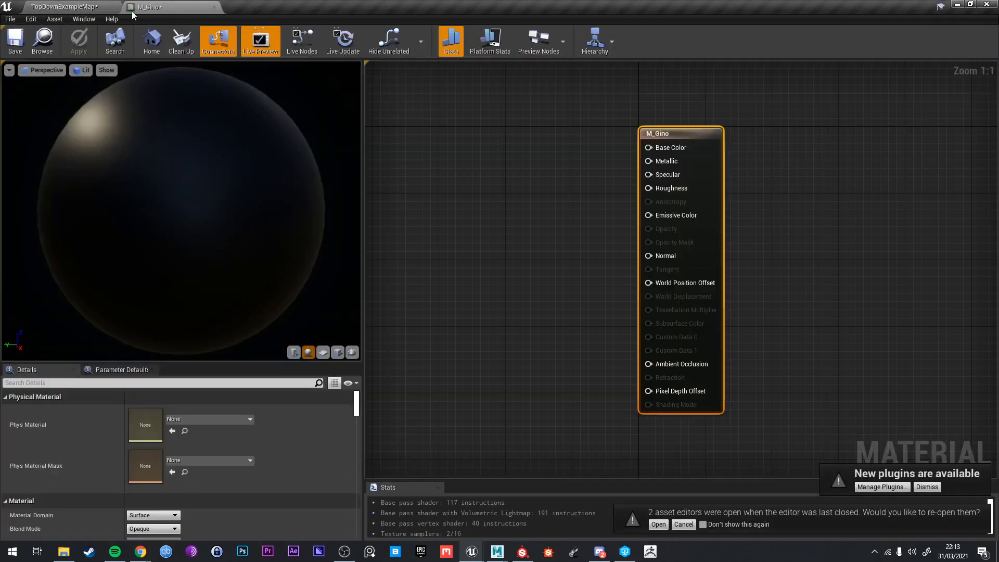
left_click(65, 7)
left_click(208, 432)
left_click(278, 431, "ctrl")
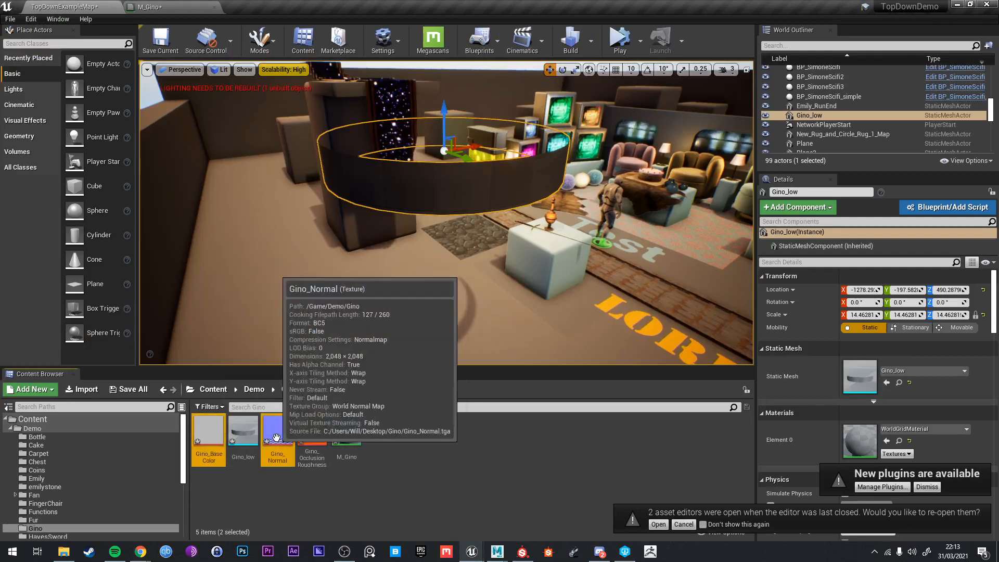
left_click(314, 437, "ctrl")
left_click_drag(317, 443, 469, 191)
Arrange the three texture samples in a vertical column beside the M_Gino result node, leaving room for connections
left_click_drag(659, 134, 757, 143)
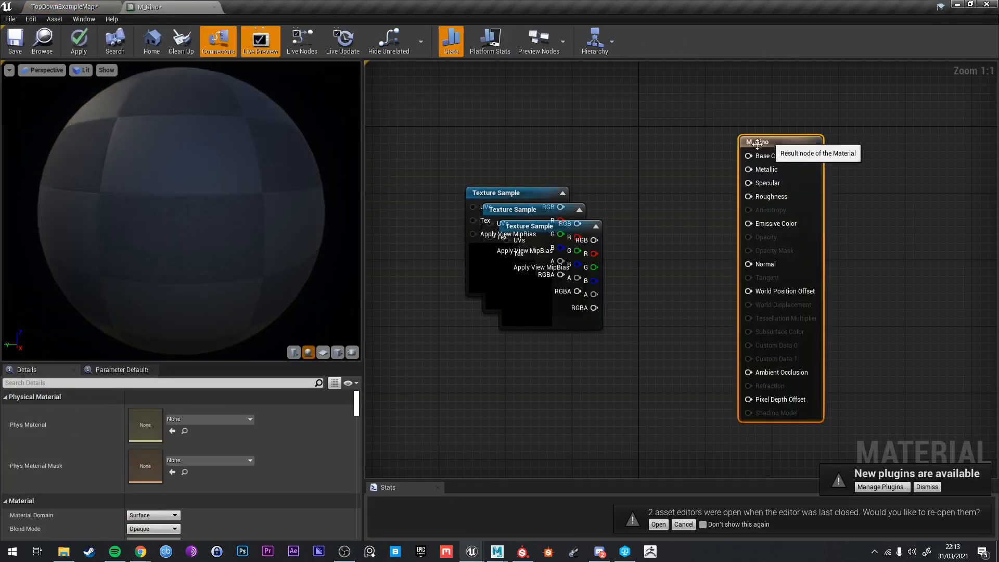
left_click_drag(515, 194, 525, 99)
right_click_drag(541, 263, 544, 201)
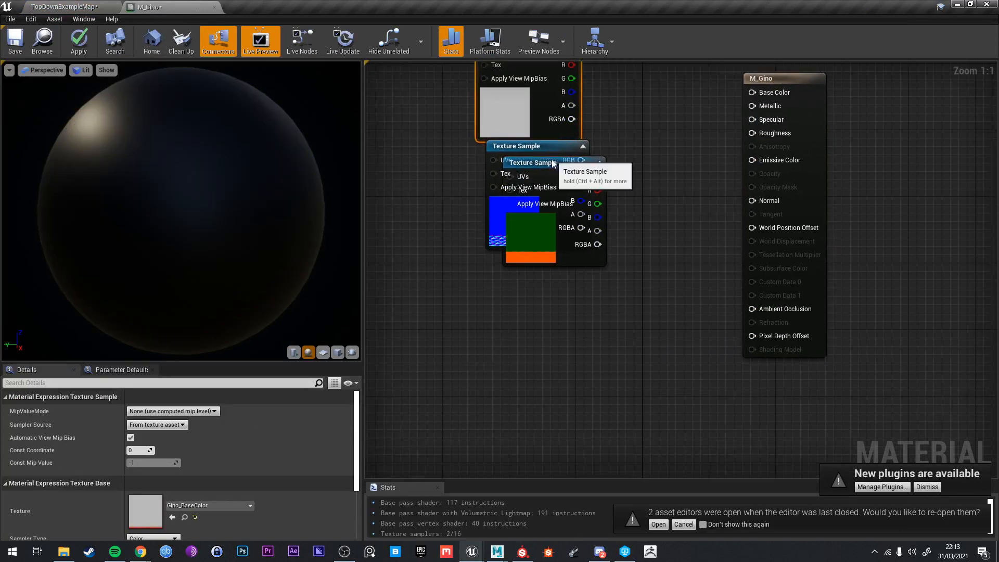
left_click_drag(552, 160, 525, 266)
right_click_drag(544, 158, 508, 254)
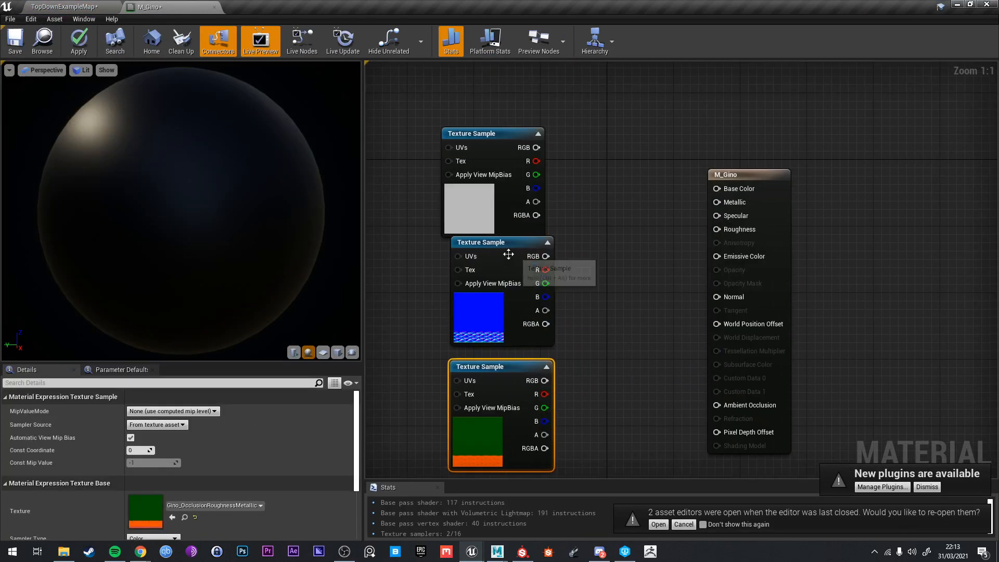
left_click_drag(511, 241, 503, 247)
Open the Gino_OcclusionRoughnessMetallic texture and disable its sRGB option
double_click(494, 371)
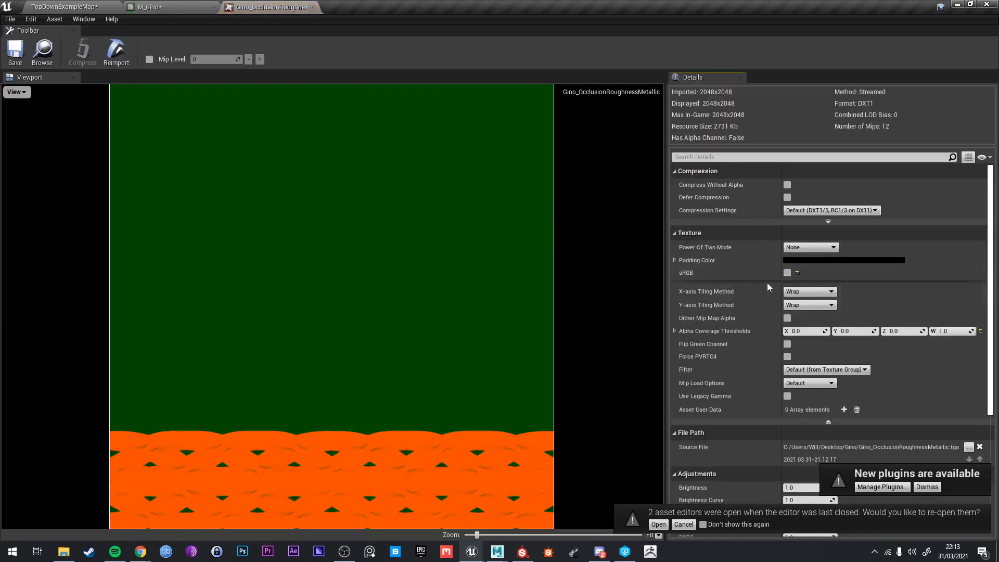
left_click(787, 272)
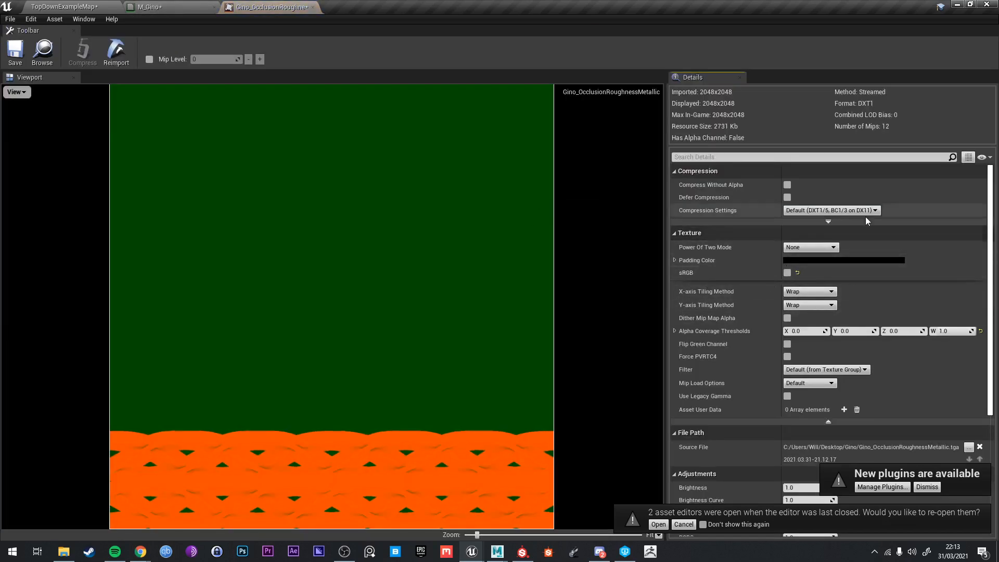
left_click(88, 6)
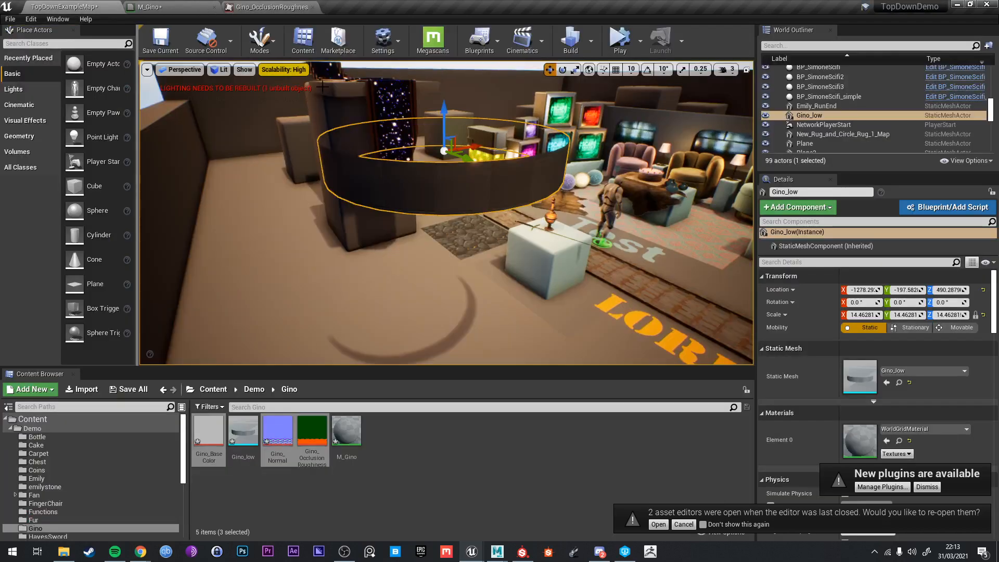
Return to M_Gino and set the occlusion-roughness-metallic sample's sampler type to Linear Color
left_click(151, 7)
right_click_drag(510, 154, 491, 141)
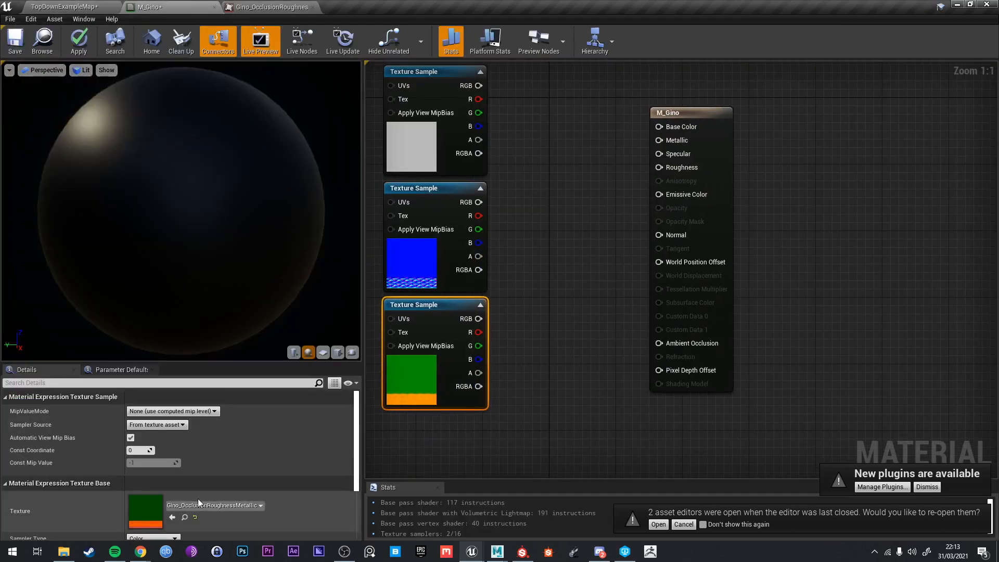
scroll(198, 499, "down", 2)
left_click(153, 503)
left_click(147, 476)
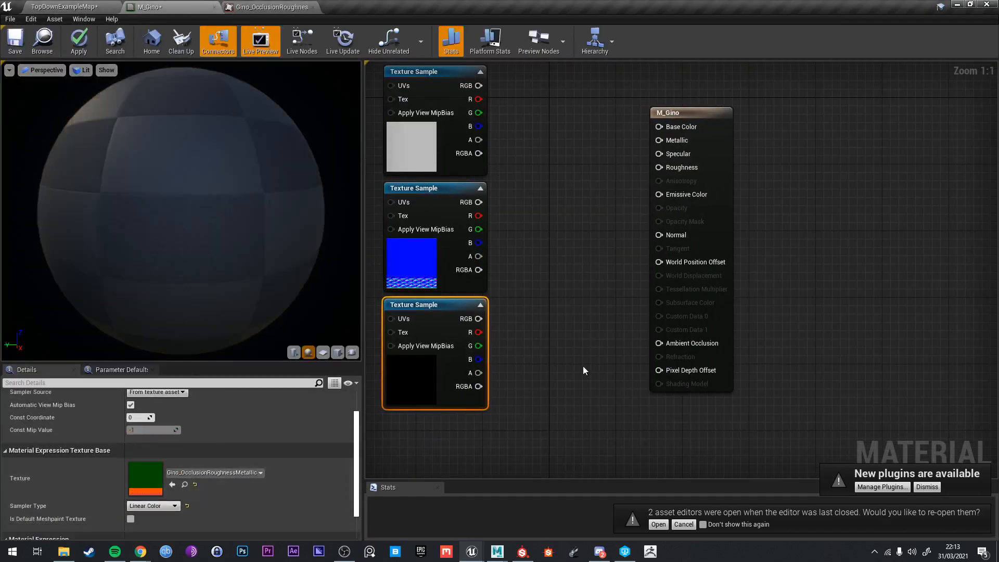
Connect the base color sample's RGB output to Base Color and the normal sample's RGB output to Normal
right_click_drag(495, 95, 476, 135)
left_click_drag(656, 166, 650, 166)
left_click_drag(460, 241, 645, 274)
Connect the packed texture's R to Ambient Occlusion, G to Roughness and B to Metallic, and apply and save the material
left_click_drag(460, 372, 641, 383)
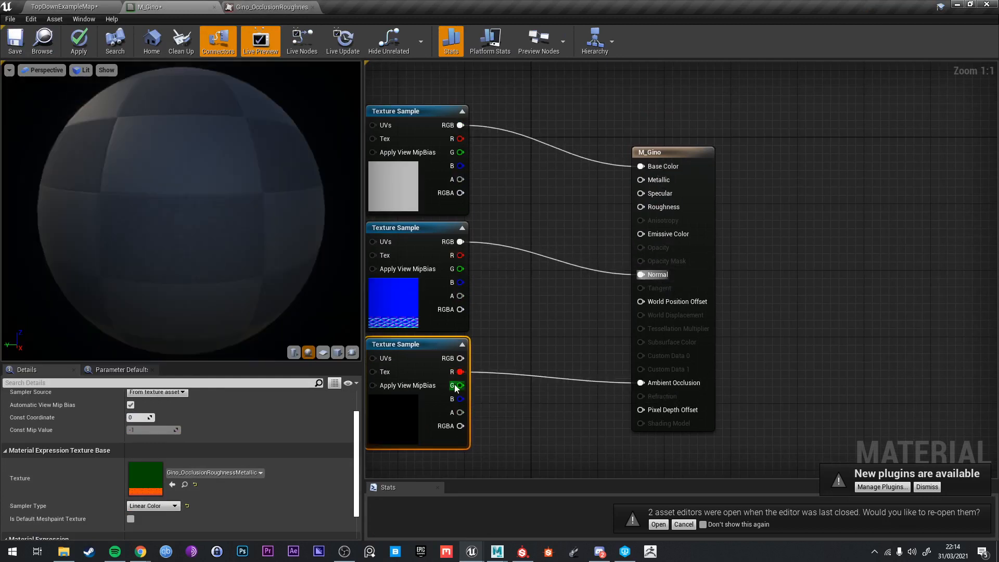
left_click_drag(460, 385, 641, 206)
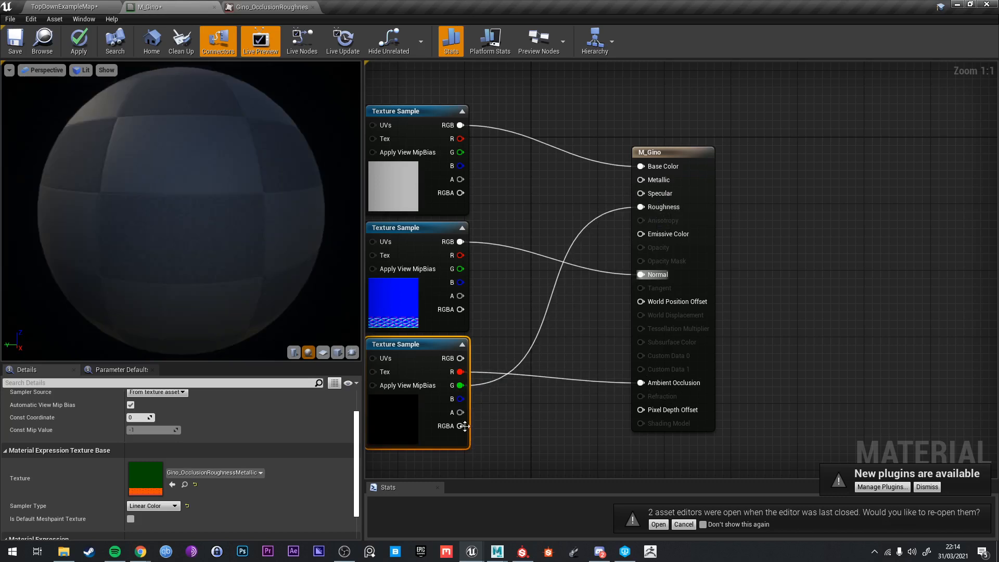
left_click_drag(457, 399, 643, 180)
left_click(79, 41)
left_click(16, 42)
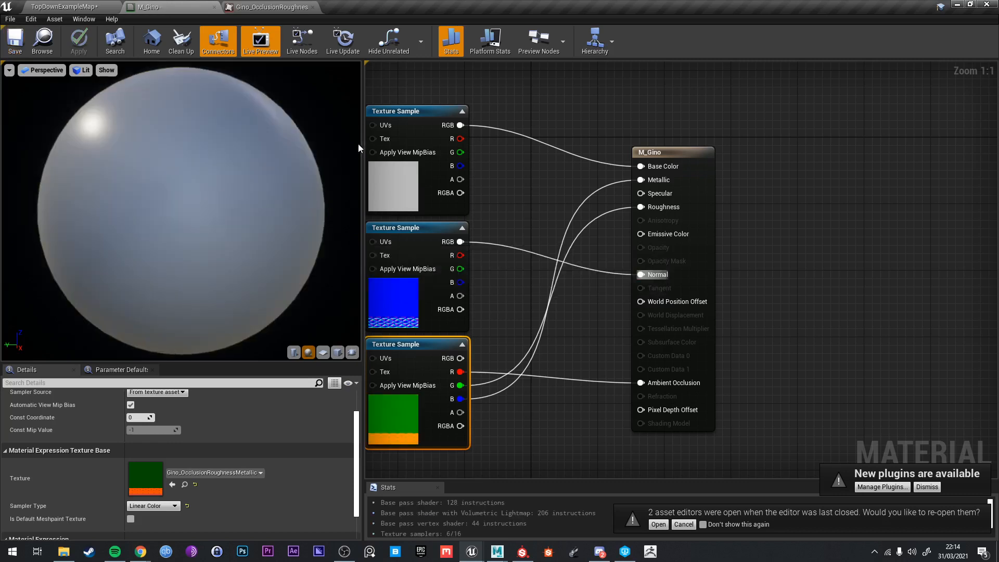
Switch to Substance Painter and set the ring's viewport display to Material
right_click_drag(438, 196, 563, 213)
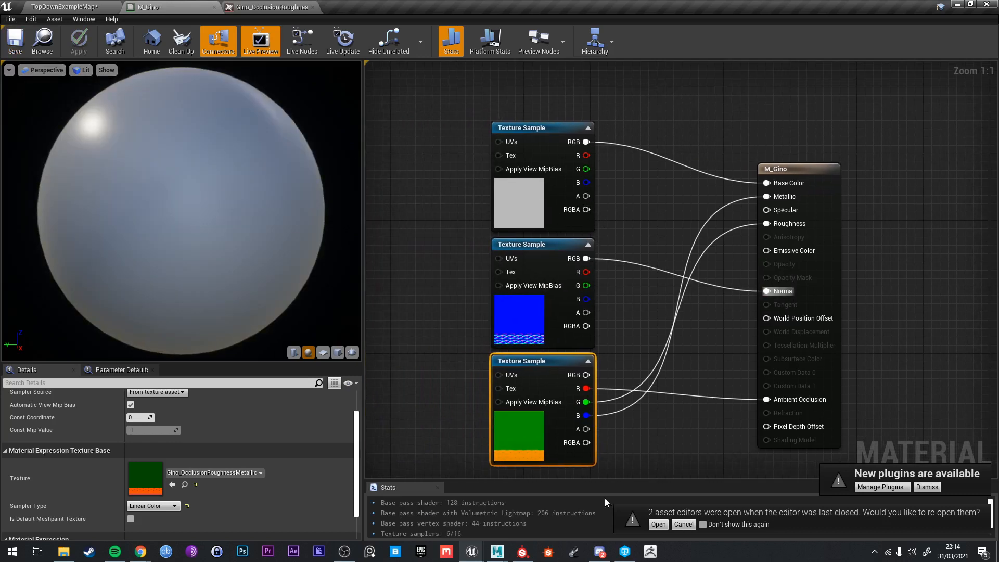
left_click(518, 555)
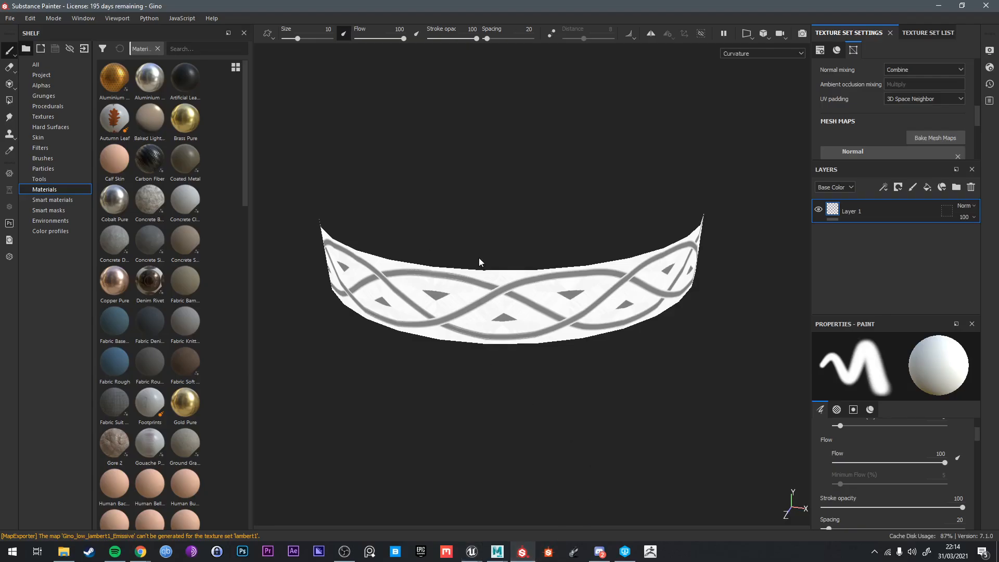
left_click_drag(479, 262, 529, 226, "alt")
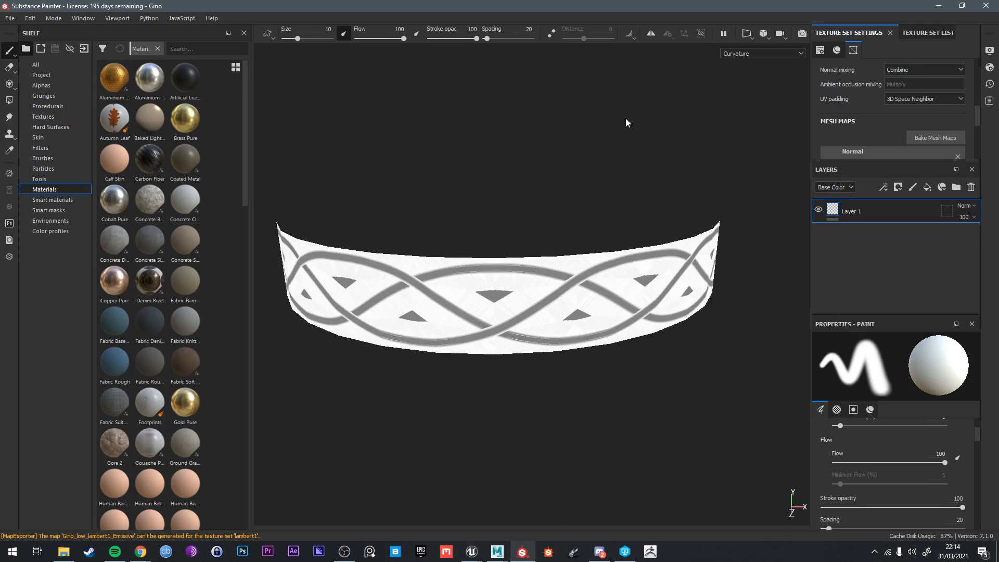
key("m")
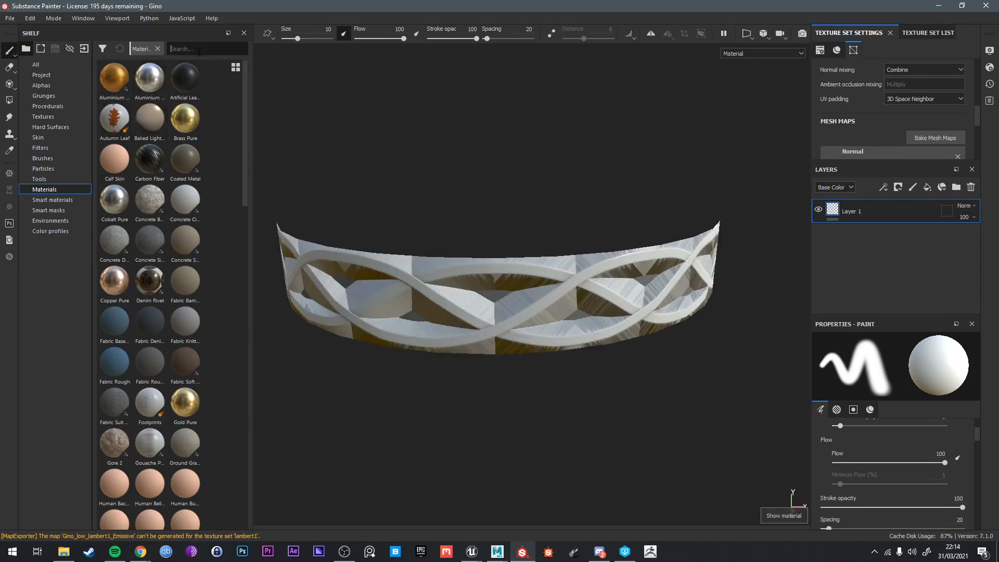
Search the shelf for bronze across all resources and apply the Bronze Armor smart material to the ring
left_click(198, 50)
type("bronx")
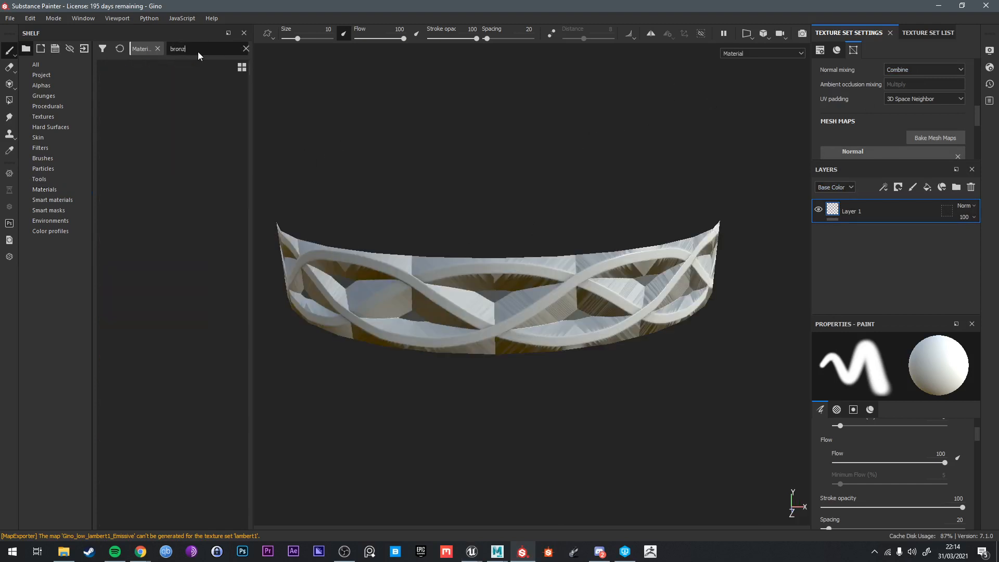
left_click(158, 49)
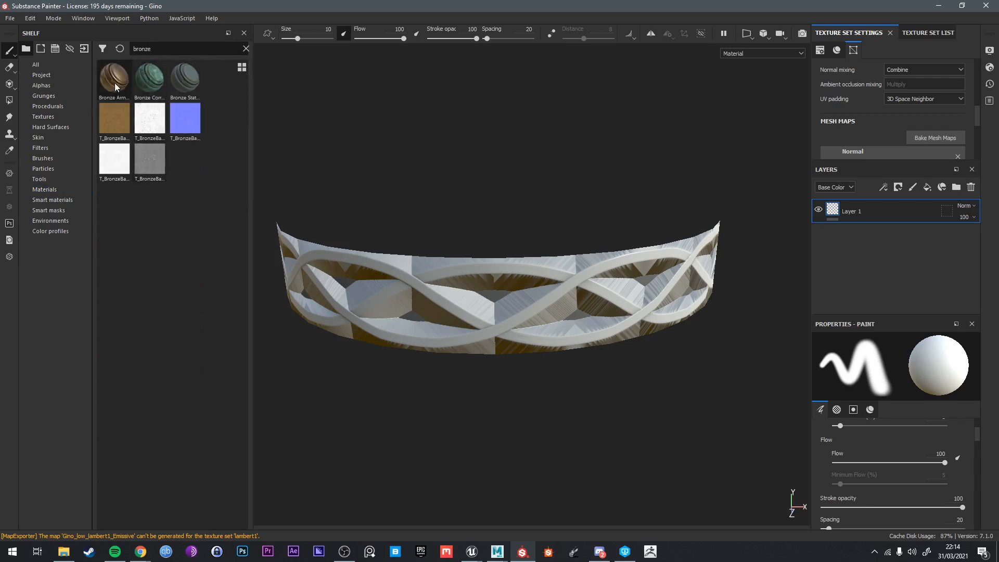
left_click_drag(116, 87, 587, 250)
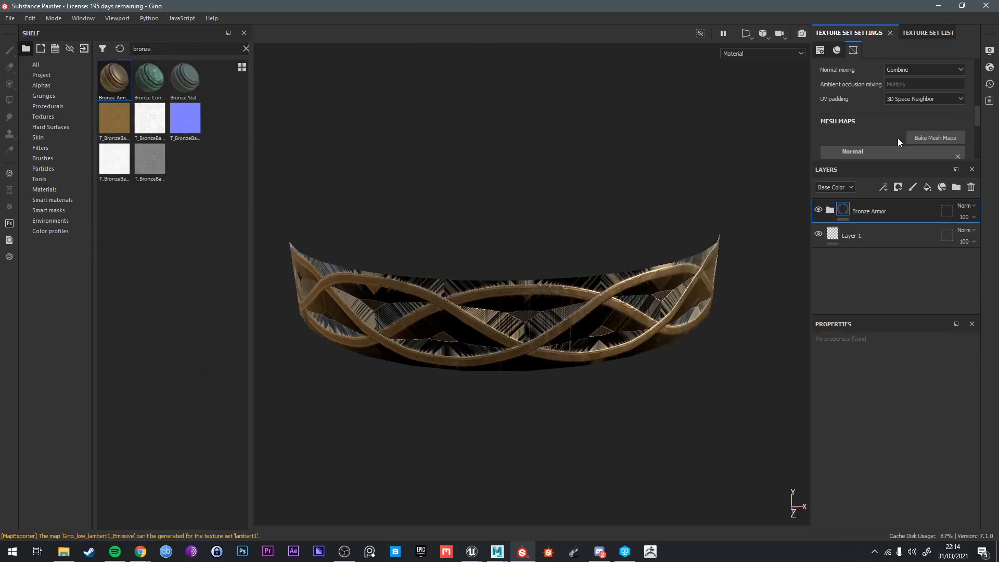
Export the ring's textures to the Gino folder on the desktop using the Unreal Engine 4 Custom Packed output template
left_click(10, 18)
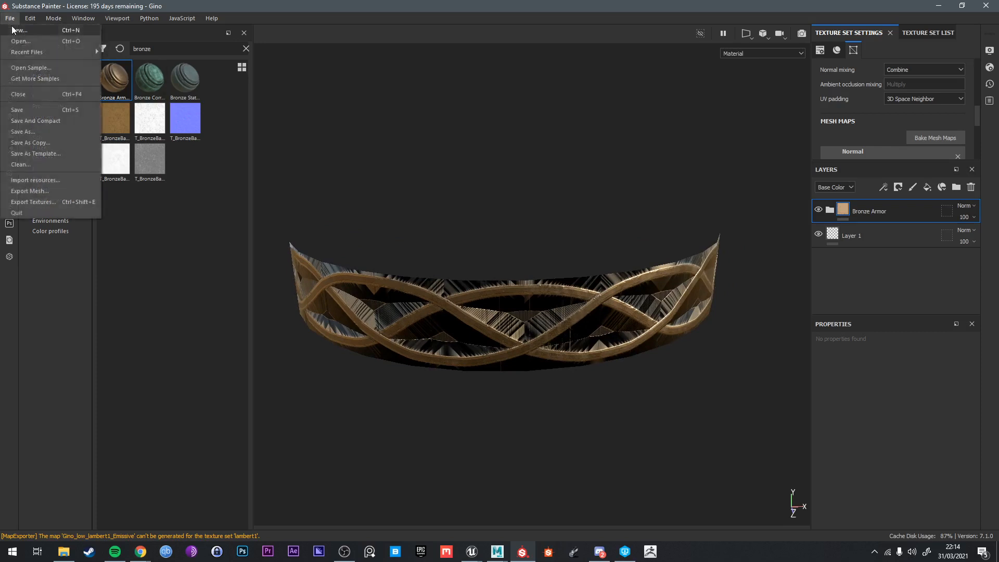
left_click(34, 203)
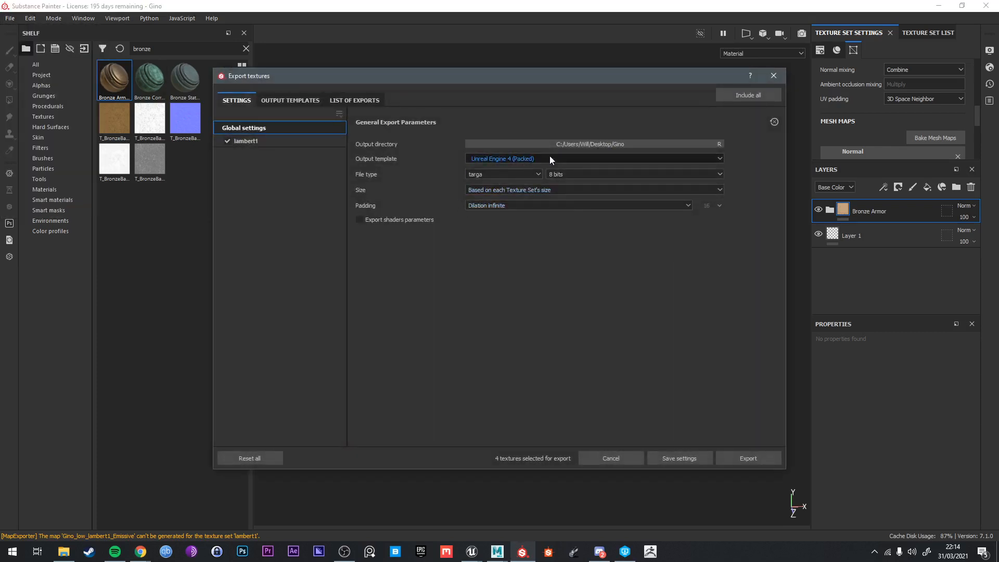
left_click(549, 158)
left_click(539, 188)
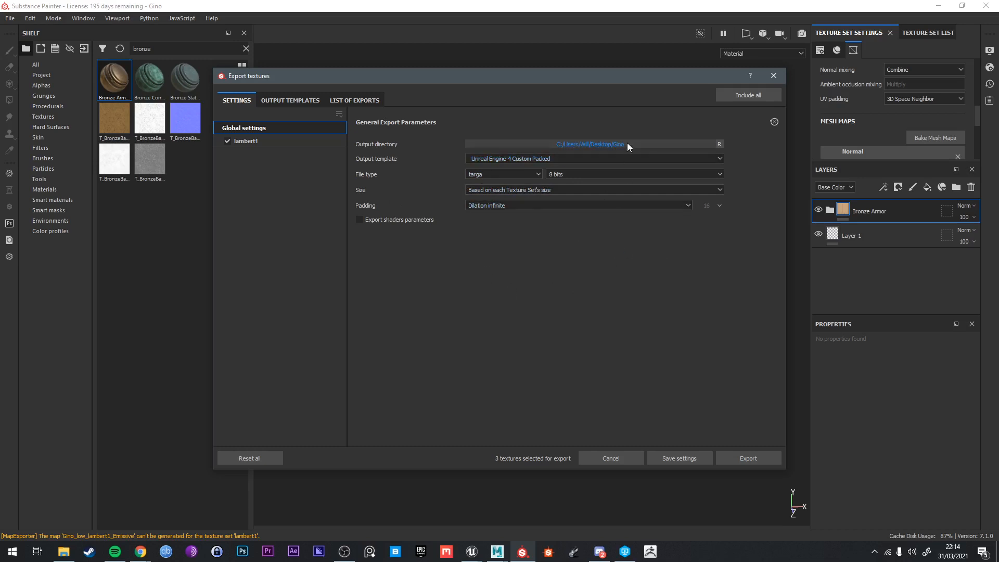
left_click(735, 460)
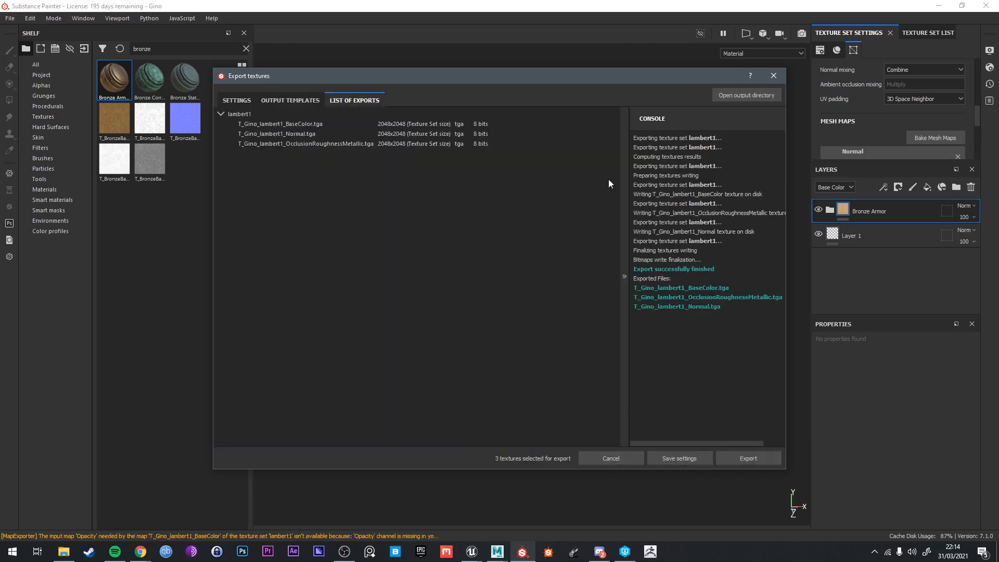
left_click(773, 76)
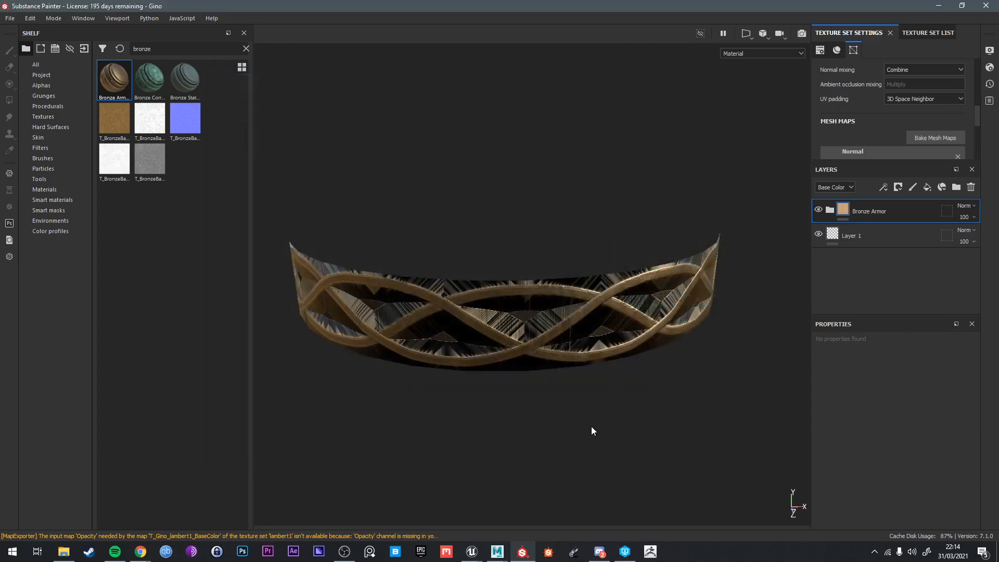
Switch to Unreal Engine and return to the TopDownExampleMap level with the Gino assets
left_click(472, 553)
left_click(509, 516)
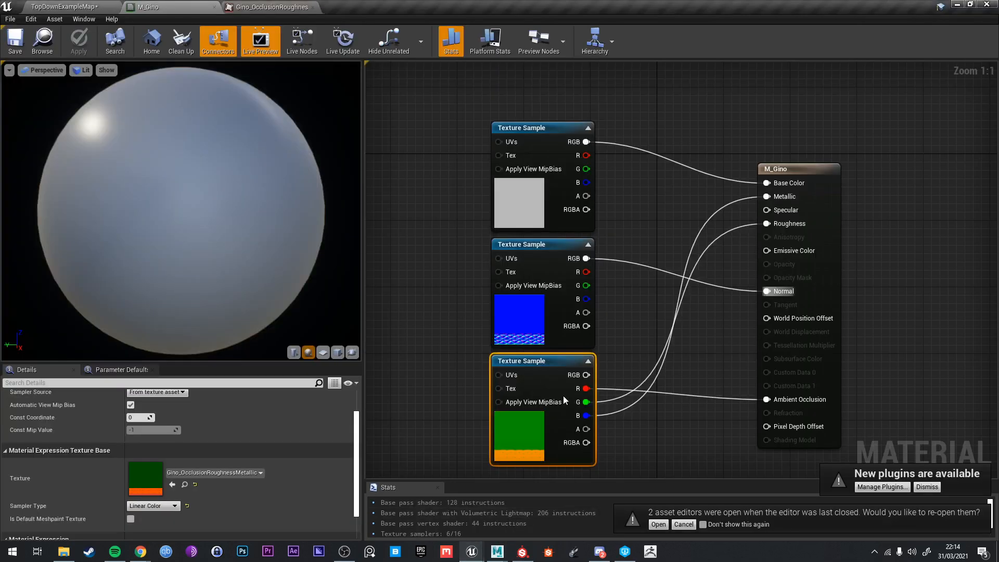
left_click(92, 7)
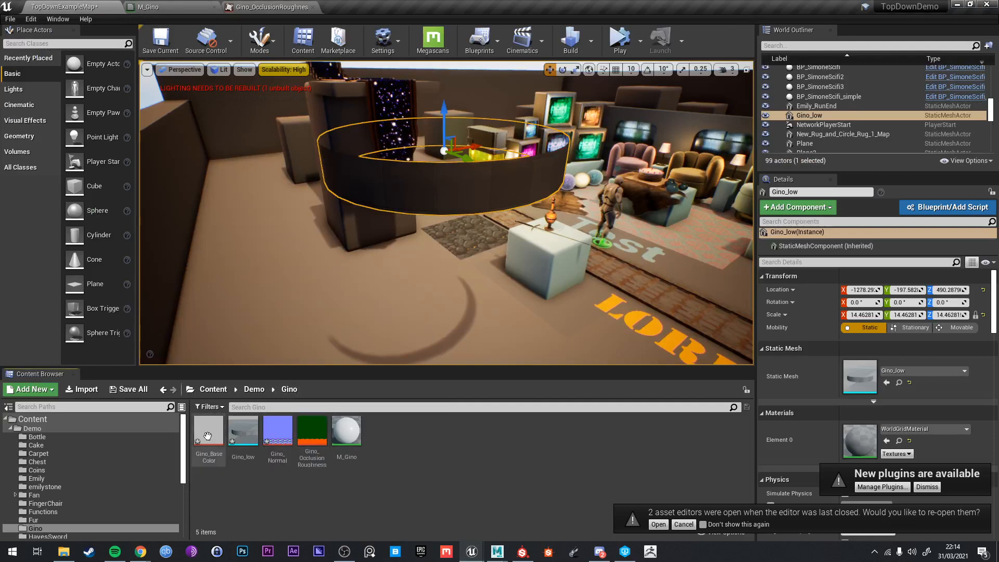
right_click(209, 435)
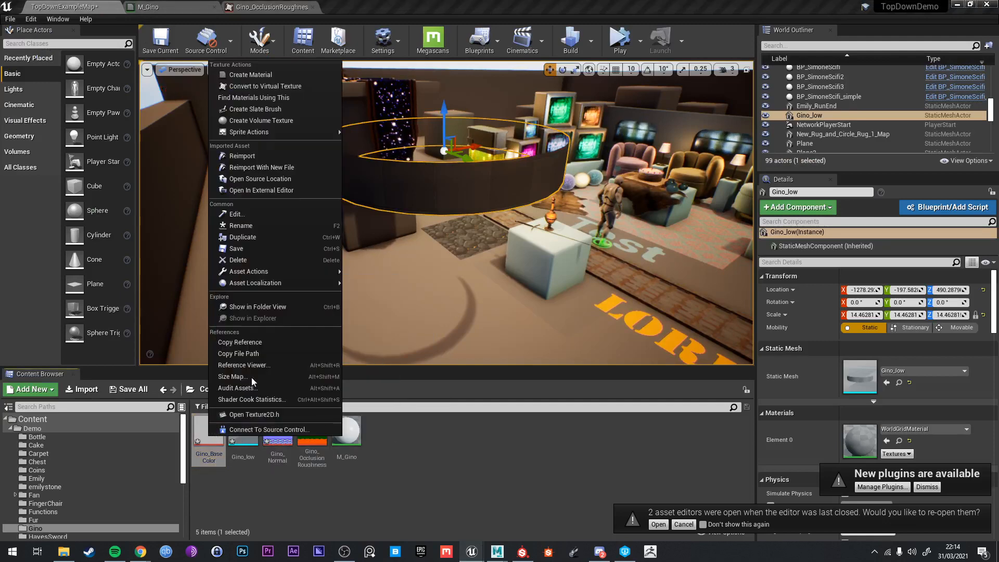
left_click(286, 168)
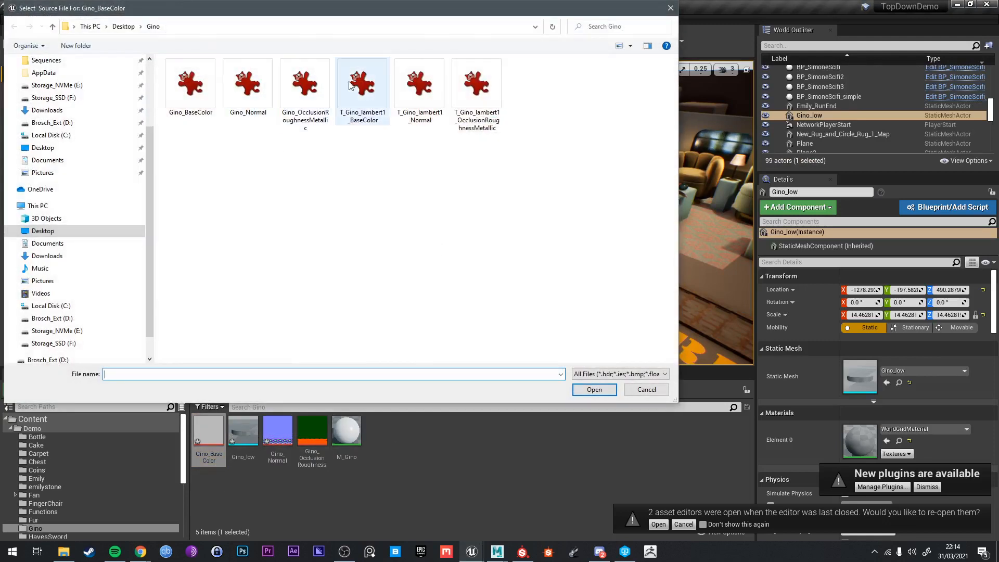
double_click(191, 85)
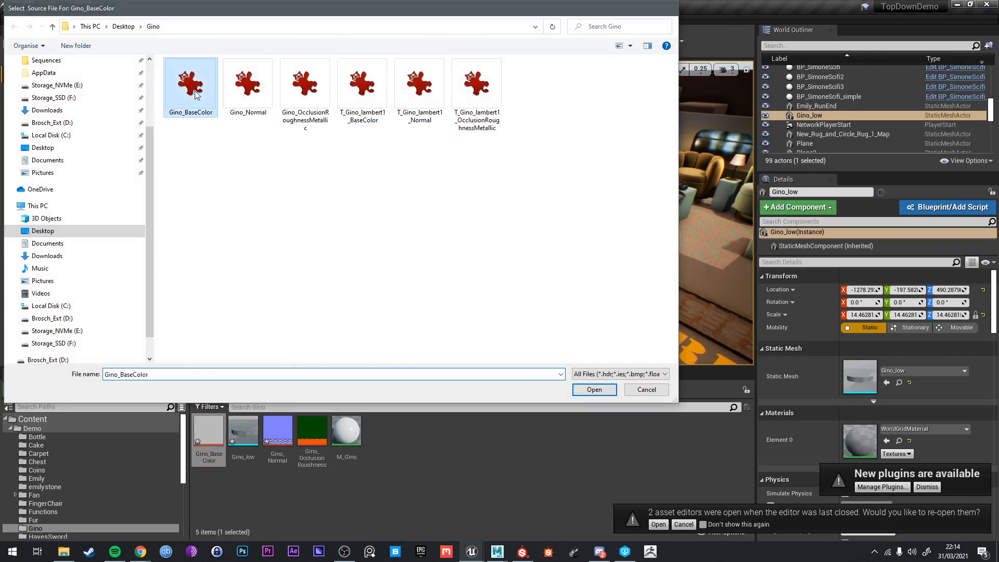
Reimport the Gino_BaseColor texture from the new file T_Gino_lambert1_BaseColor
right_click(229, 436)
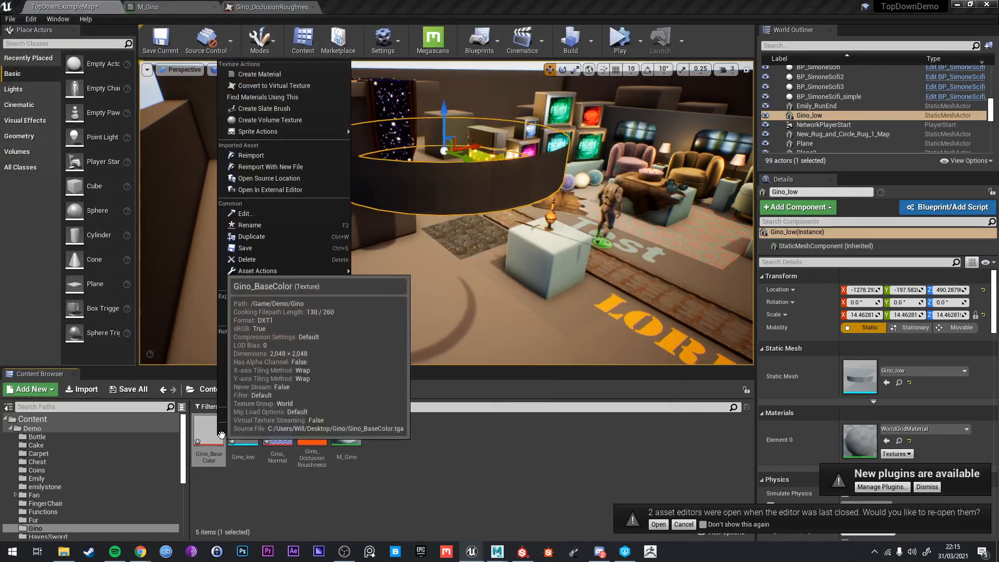
left_click(278, 172)
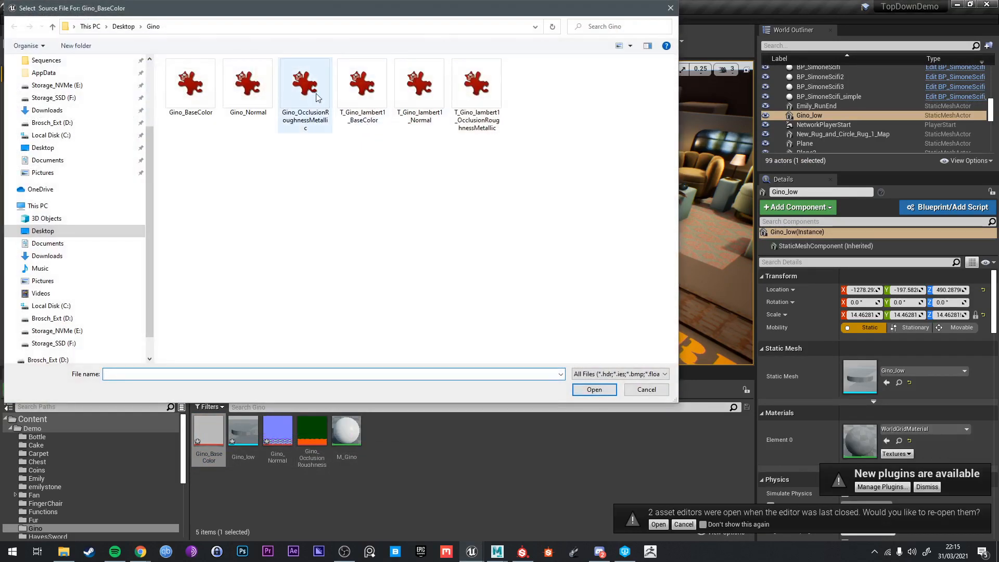
double_click(363, 86)
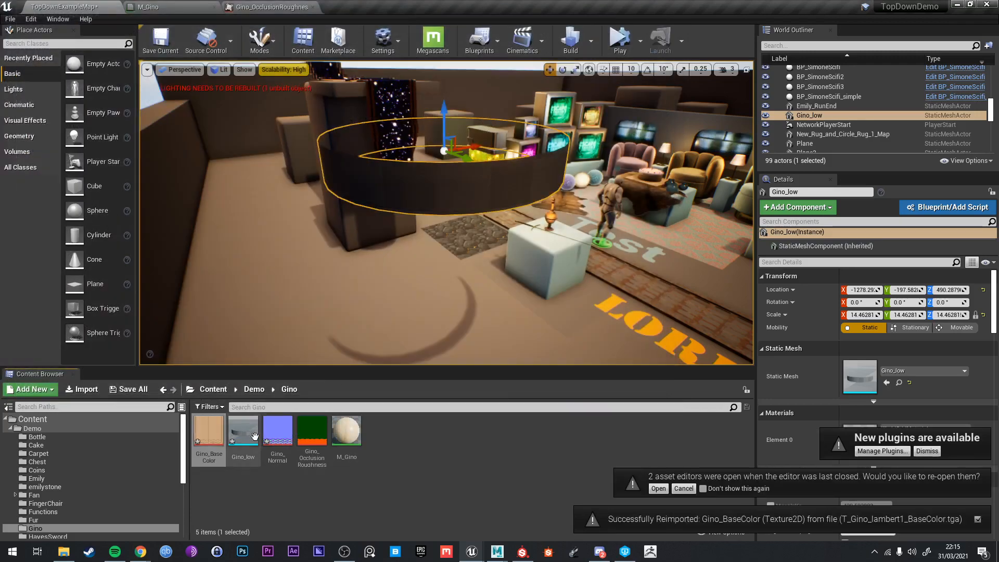
Reimport Gino_Normal from T_Gino_lambert1_Normal and Gino_OcclusionRoughnessMetallic from T_Gino_lambert1_OcclusionRoughnessMetallic
right_click(278, 434)
left_click(349, 161)
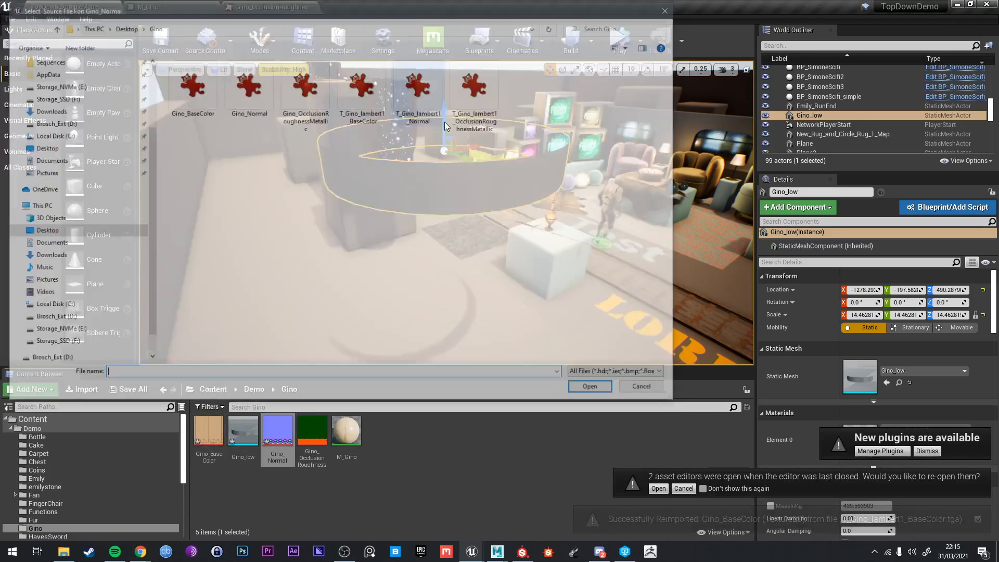
double_click(435, 100)
right_click(312, 432)
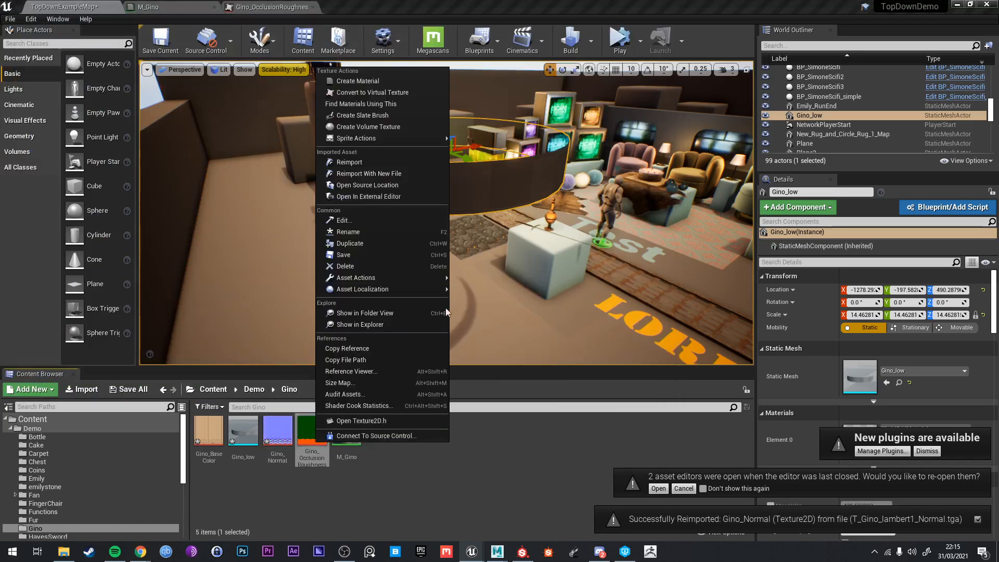
left_click(364, 172)
double_click(485, 113)
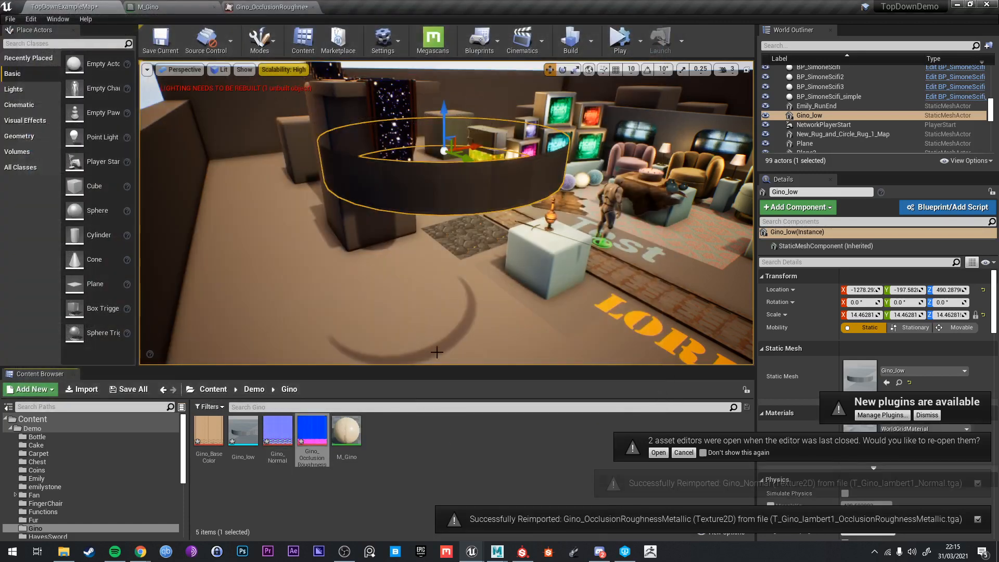
Check the updated M_Gino material, assign it to Element 0 of the Gino_low ring in the level and view the braid up close
double_click(343, 431)
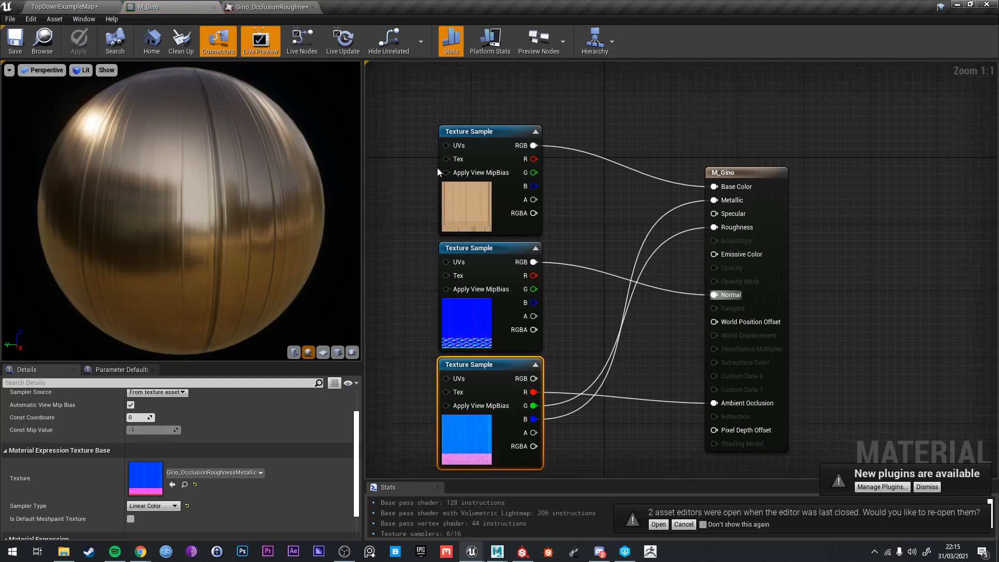
left_click(61, 6)
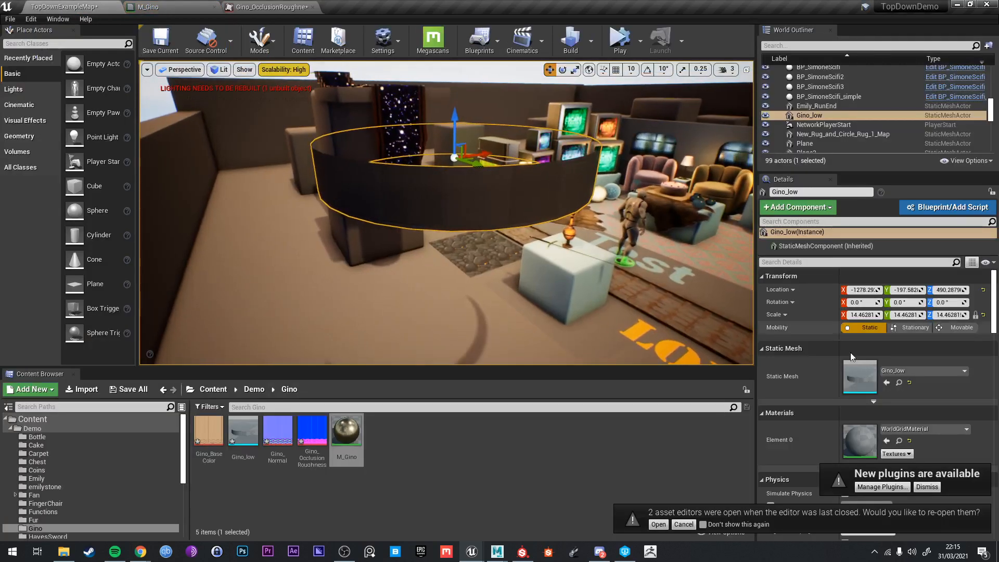
left_click(924, 429)
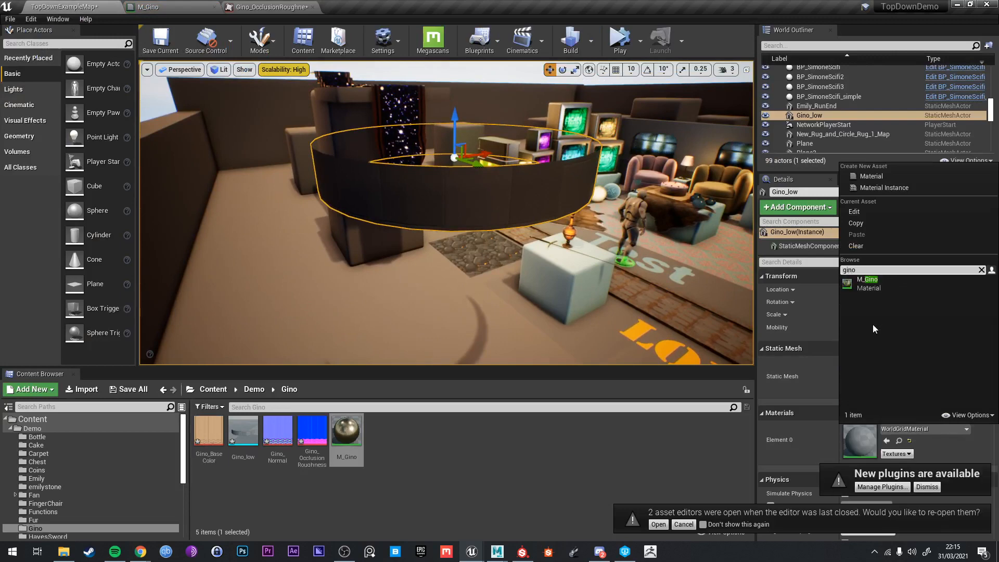
left_click(870, 289)
right_click_drag(624, 245, 468, 208)
key("g")
right_click_drag(534, 234, 476, 214)
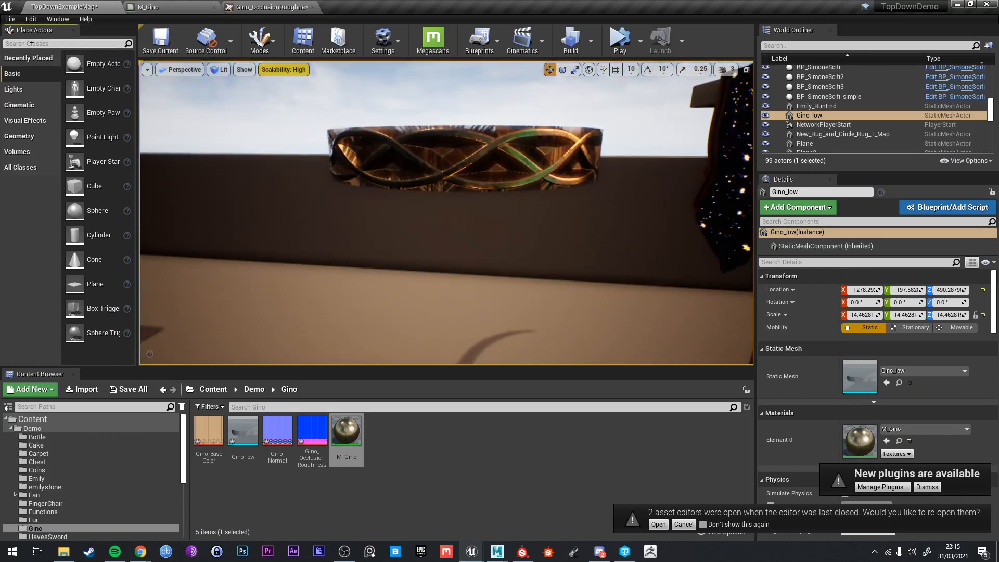
Place a point light on the floor below the ring and set its mobility to Movable
left_click(32, 44)
type("light")
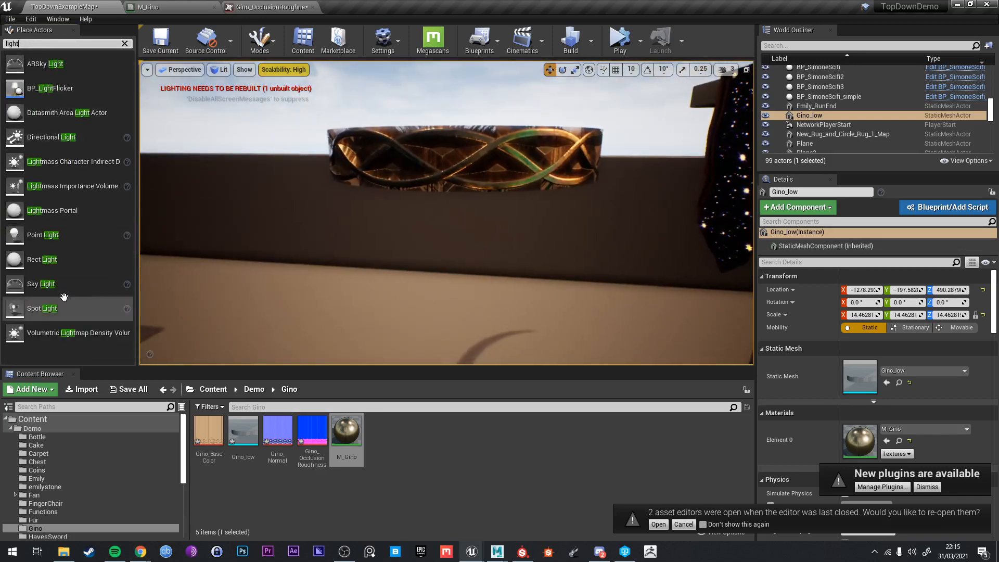
left_click_drag(44, 234, 425, 342)
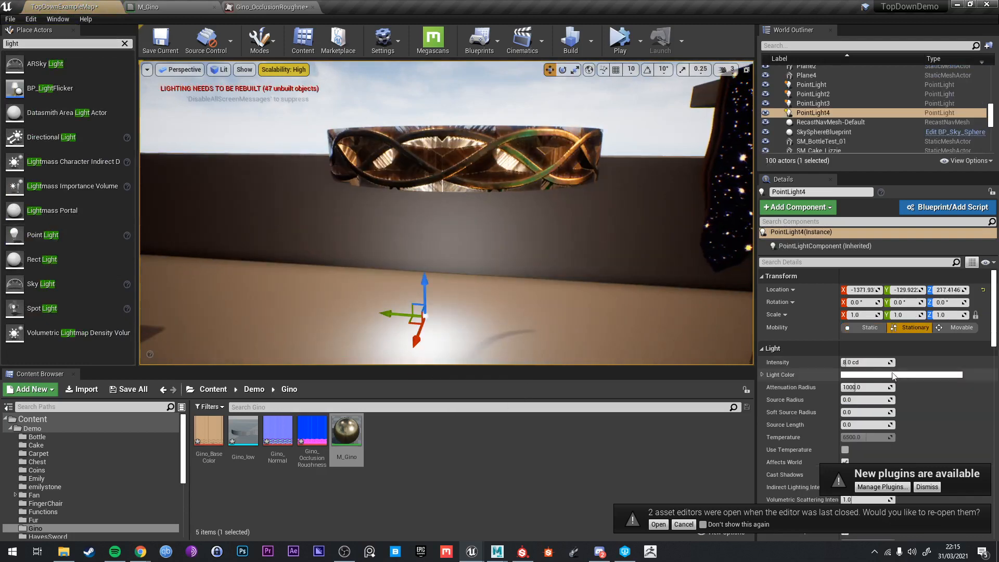
scroll(918, 398, "down", 4)
scroll(919, 359, "up", 3)
left_click(960, 311)
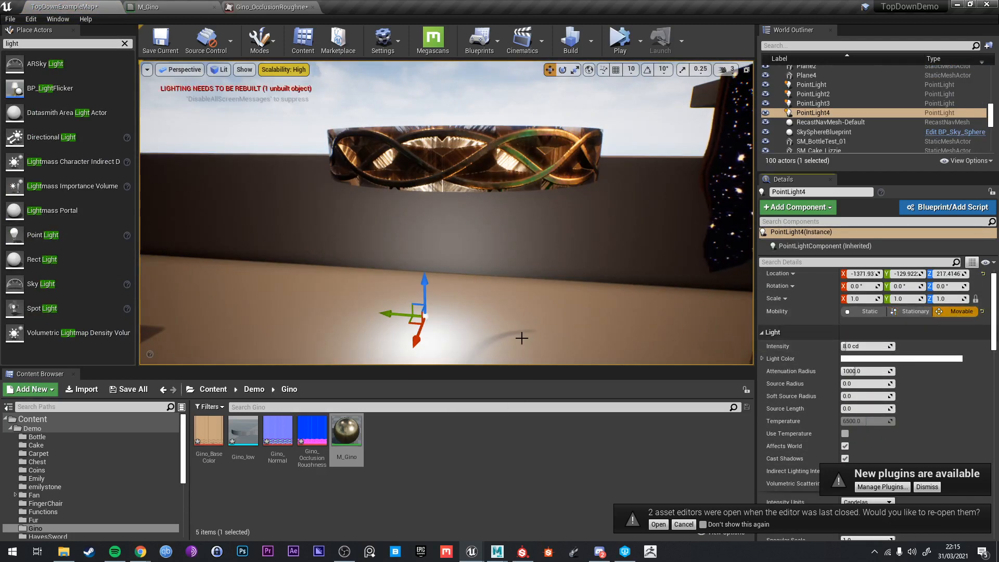
Raise the point light to about Z 576 and shift it along X to about -1081
key("s")
mouse_move(522, 337)
right_mouse_down()
mouse_move(525, 353)
mouse_move(522, 343)
right_mouse_up()
key("w")
left_click_drag(407, 351, 410, 142)
right_click_drag(410, 143, 402, 145)
left_click_drag(402, 145, 263, 146)
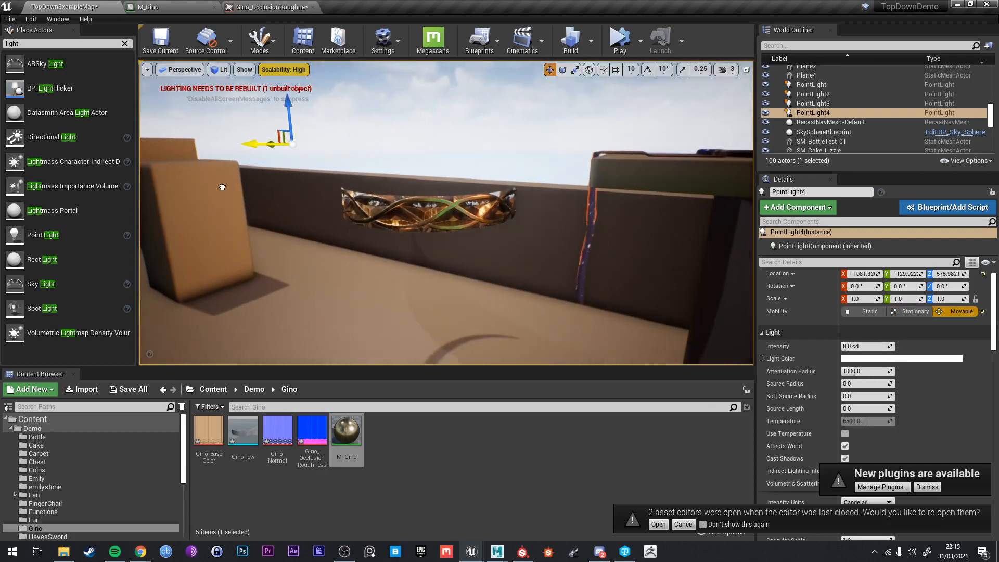
Examine the braid's baked relief and metallic shading on the lit ring from the front at close range
key("a")
right_click_drag(263, 147, 341, 148)
key("w")
mouse_move(401, 153)
right_mouse_down()
mouse_move(413, 169)
mouse_move(402, 167)
right_mouse_up()
left_click(411, 169)
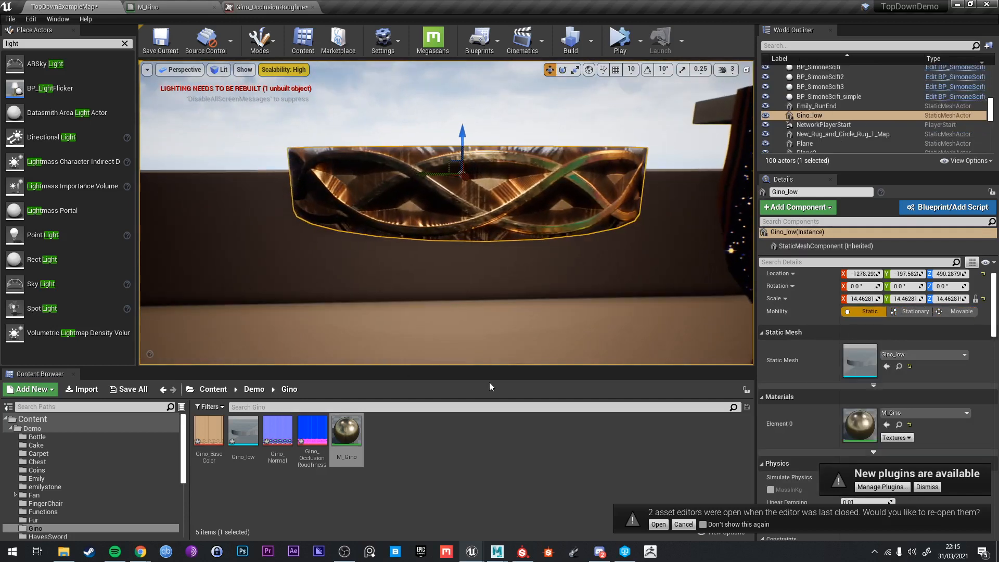
left_click(495, 354)
key("w")
right_click_drag(494, 352, 495, 352)
scroll(605, 231, "down", 5)
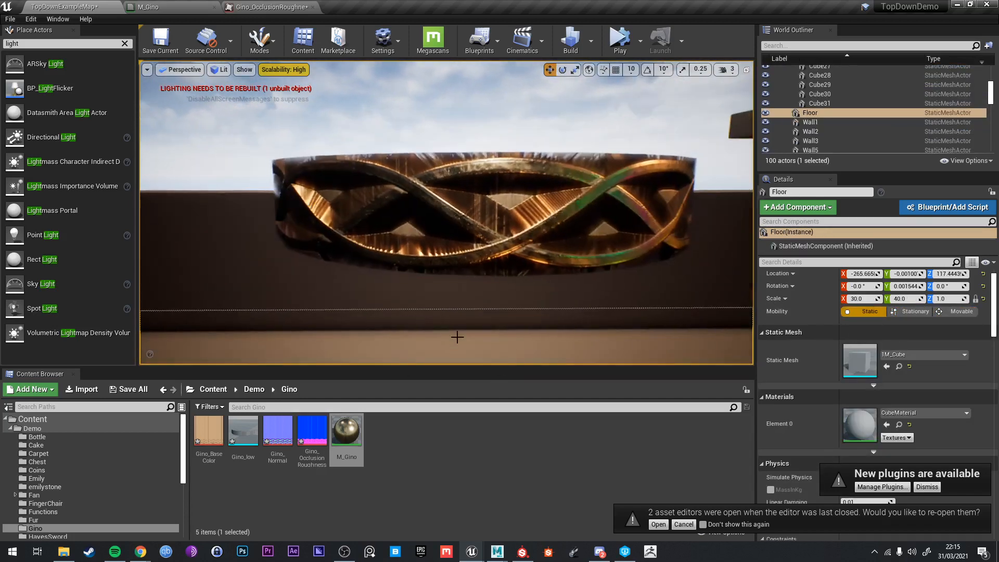
Inspect the Gino_OcclusionRoughnessMetallic texture's blue channel alone and combined with green or red, and close the texture
double_click(303, 443)
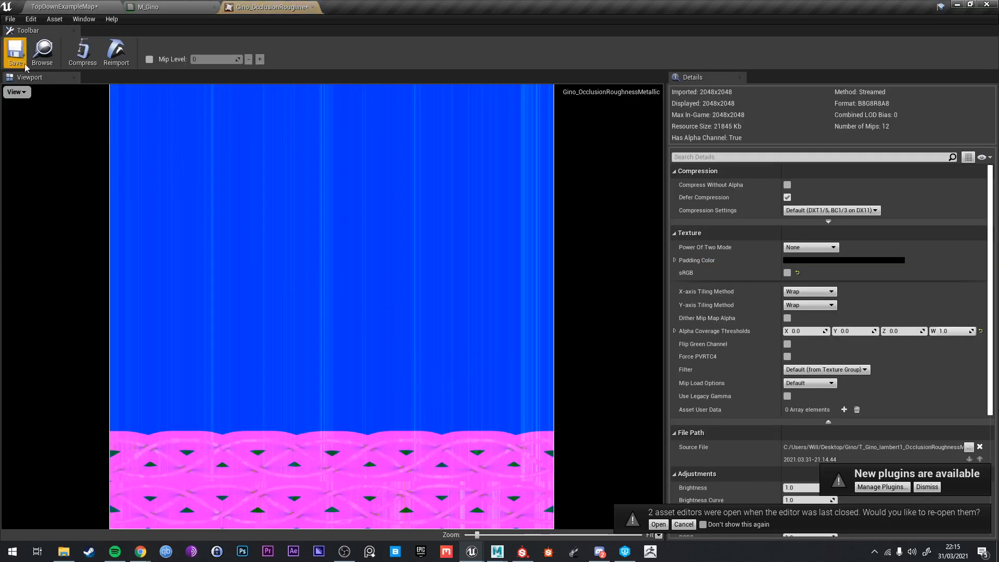
left_click(17, 92)
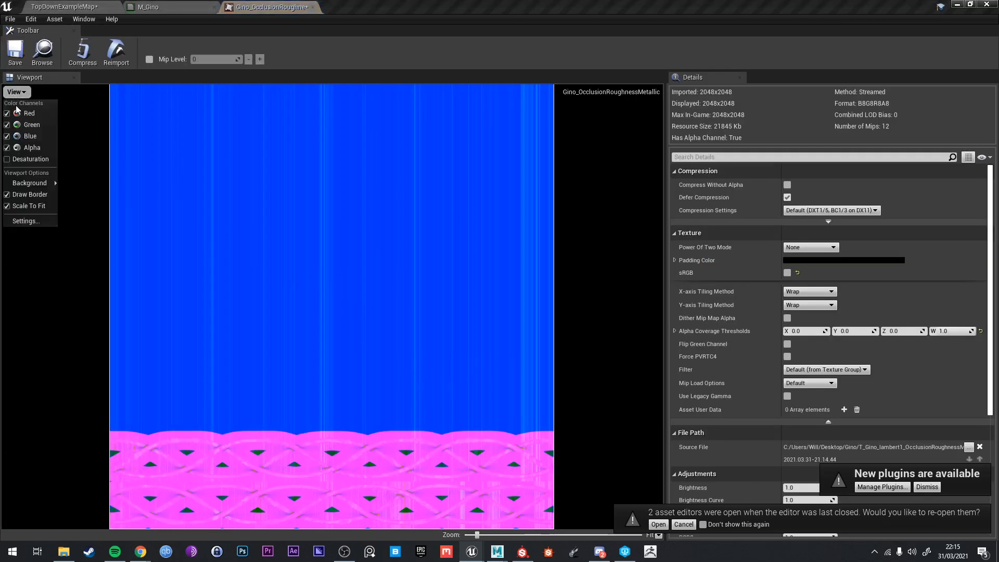
left_click(7, 112)
left_click(6, 125)
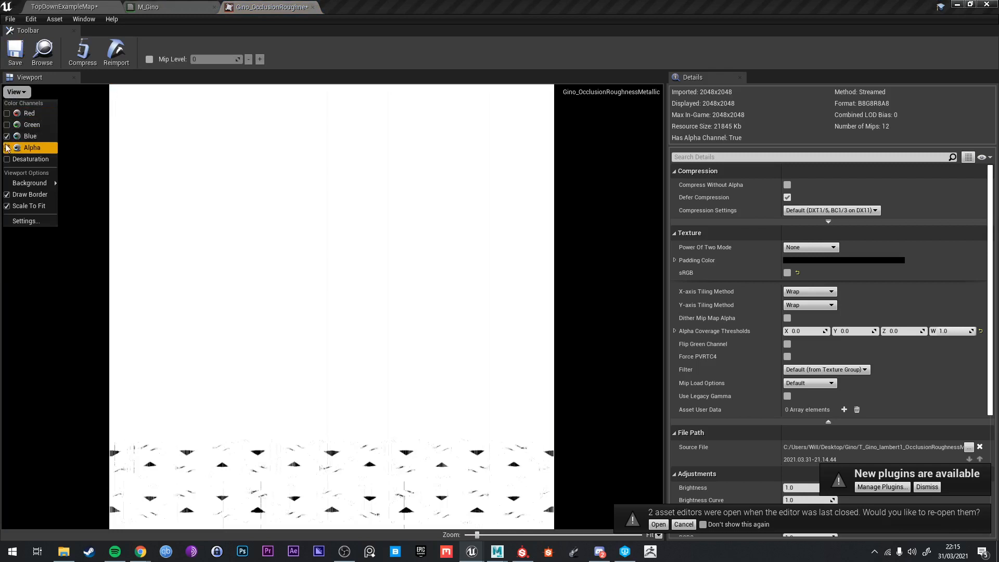
left_click(7, 147)
left_click(7, 147)
left_click(8, 124)
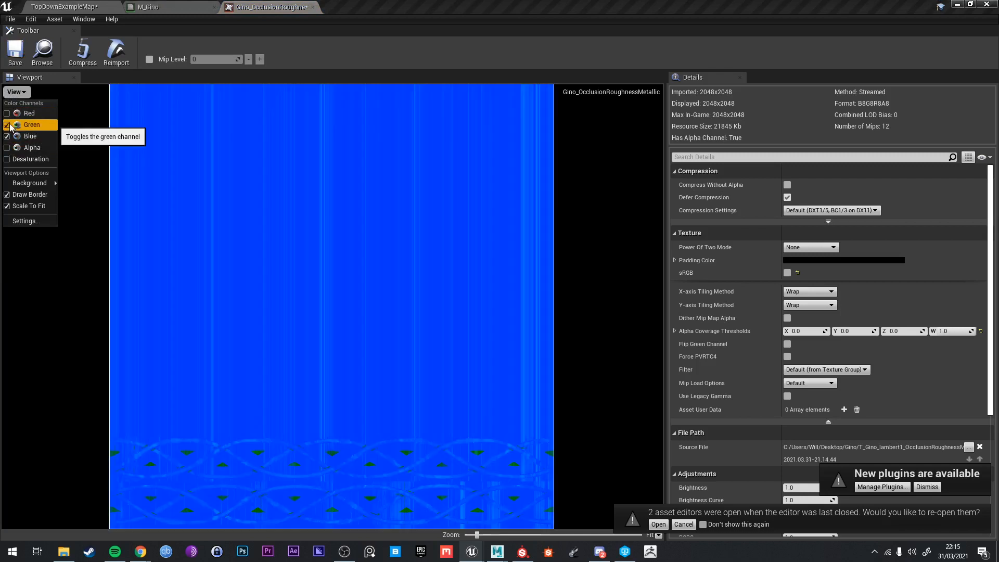
left_click(7, 124)
left_click(7, 114)
left_click(7, 114)
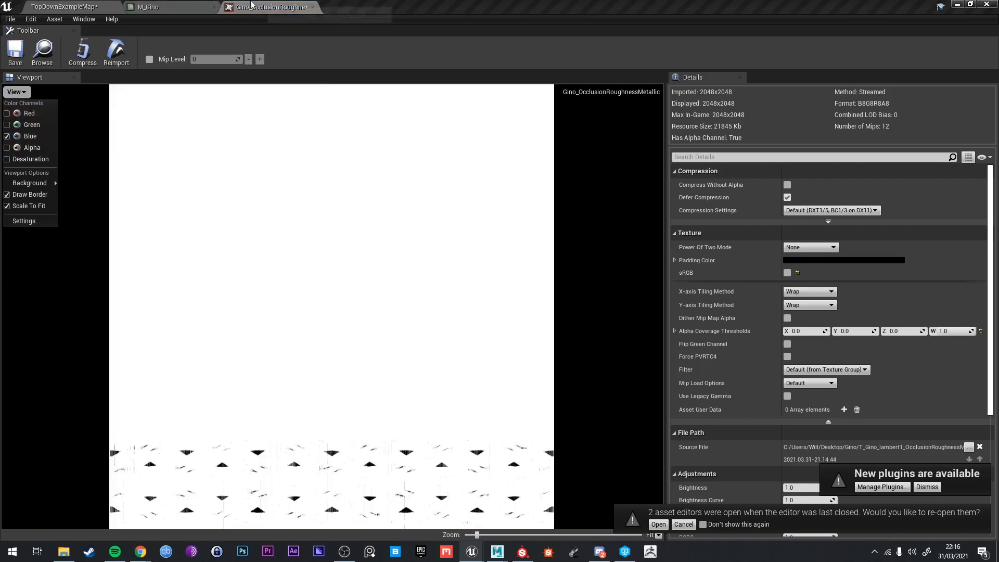
left_click(312, 7)
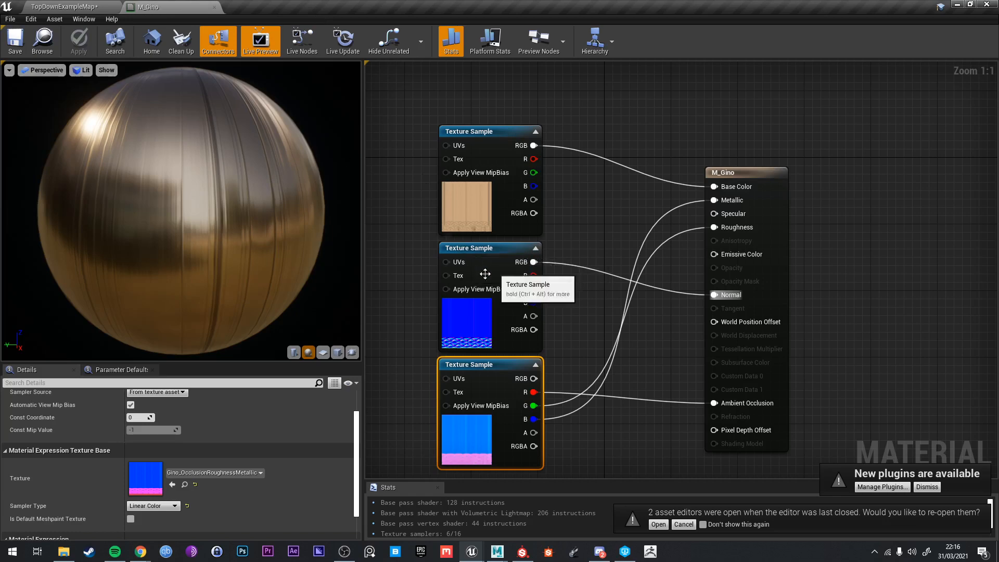
Switch to Substance Painter and display the ring's Curvature mesh map, examining the braid at close range
left_click(88, 7)
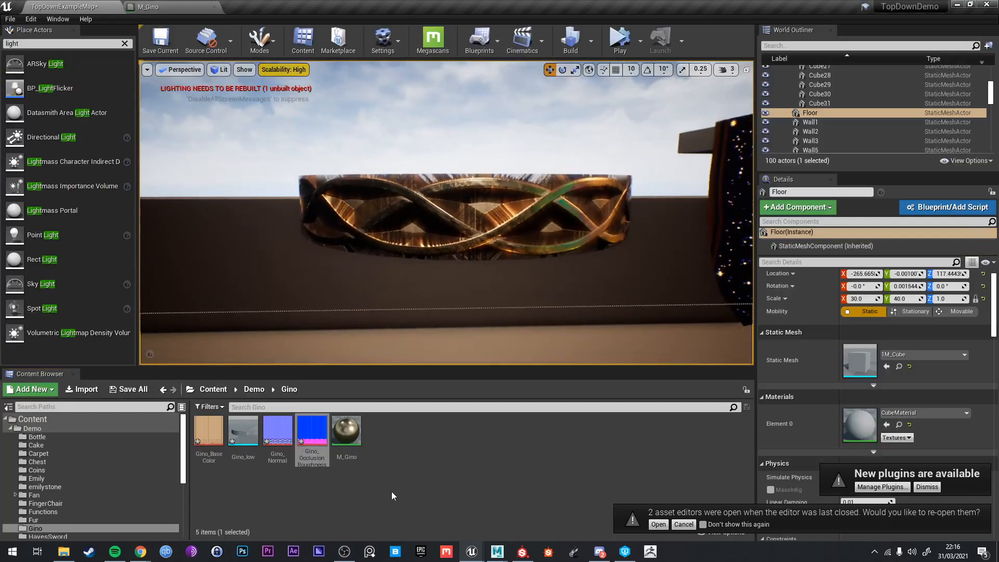
left_click(522, 553)
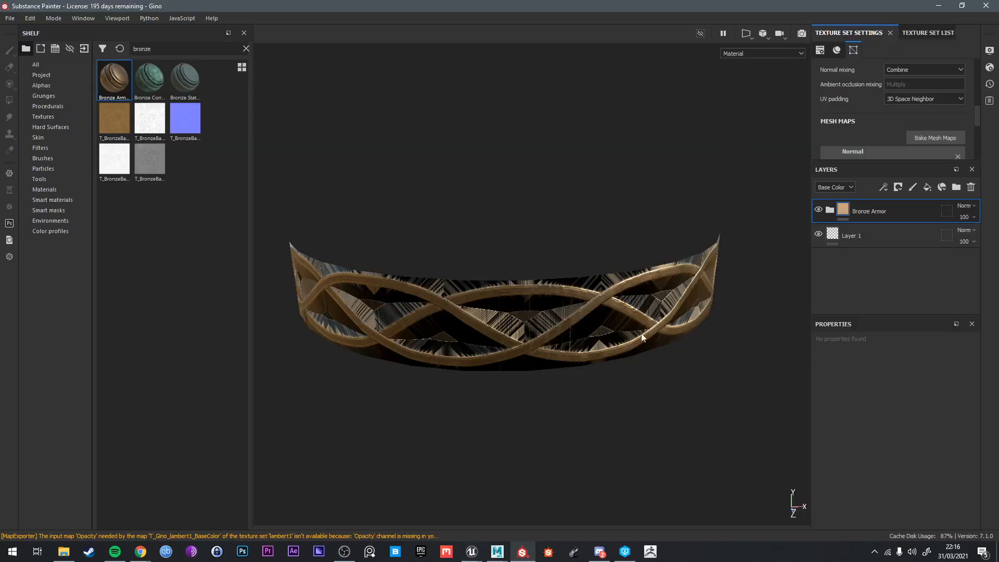
left_click(751, 52)
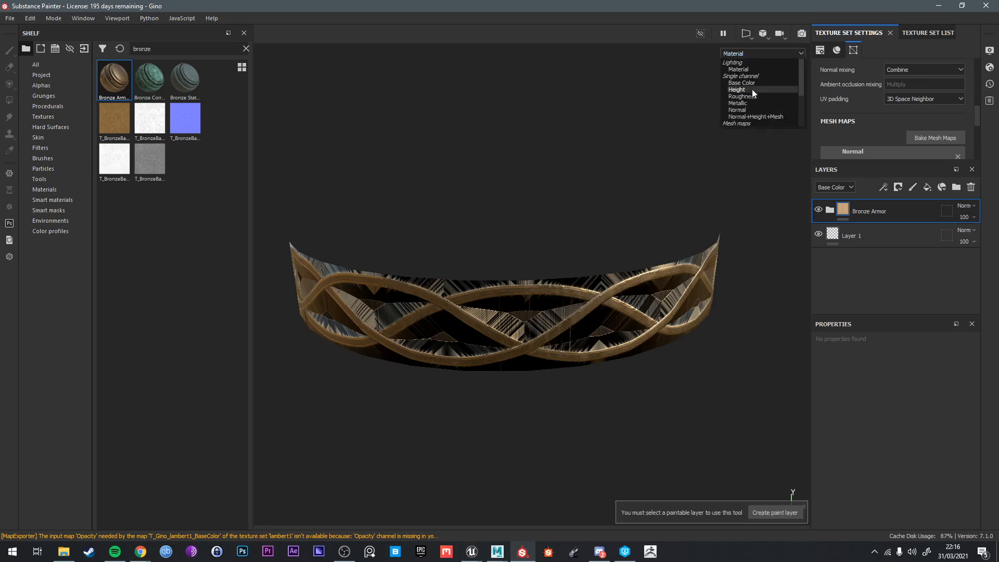
scroll(744, 112, "down", 2)
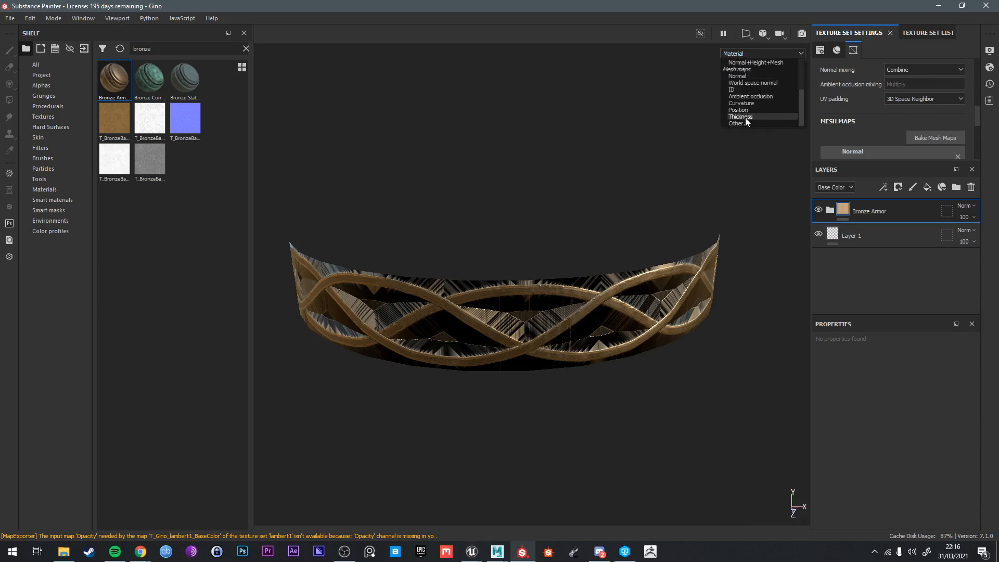
left_click(743, 103)
left_click_drag(540, 253, 502, 182, "alt")
scroll(499, 231, "up", 5)
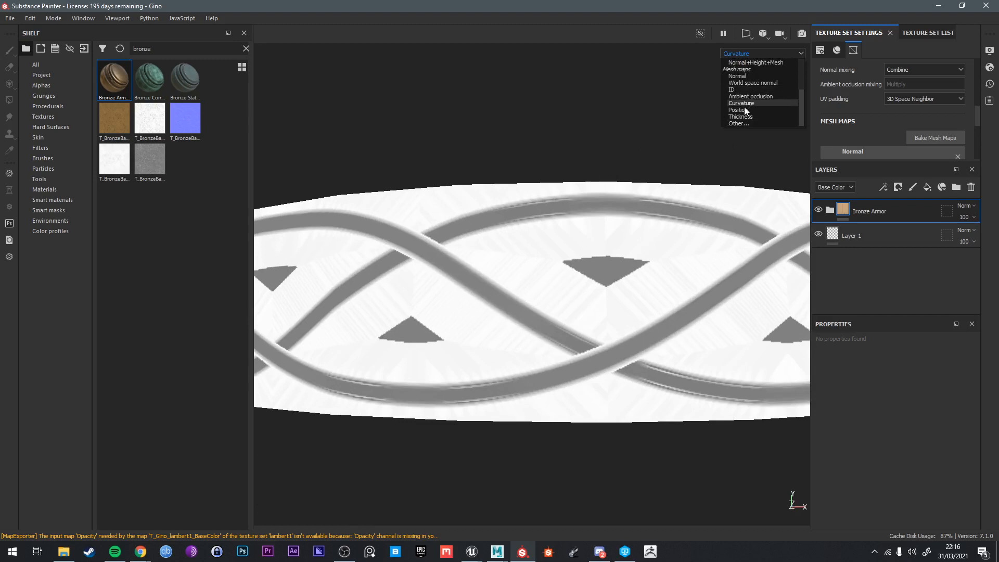
Display the ring's Thickness mesh map and its ID mesh map for comparison
left_click(739, 117)
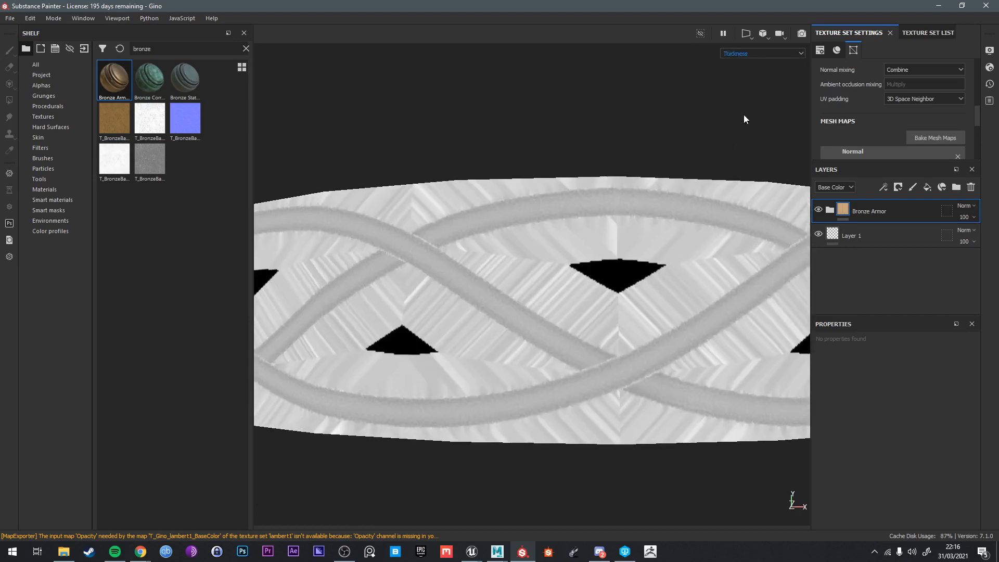
left_click(743, 56)
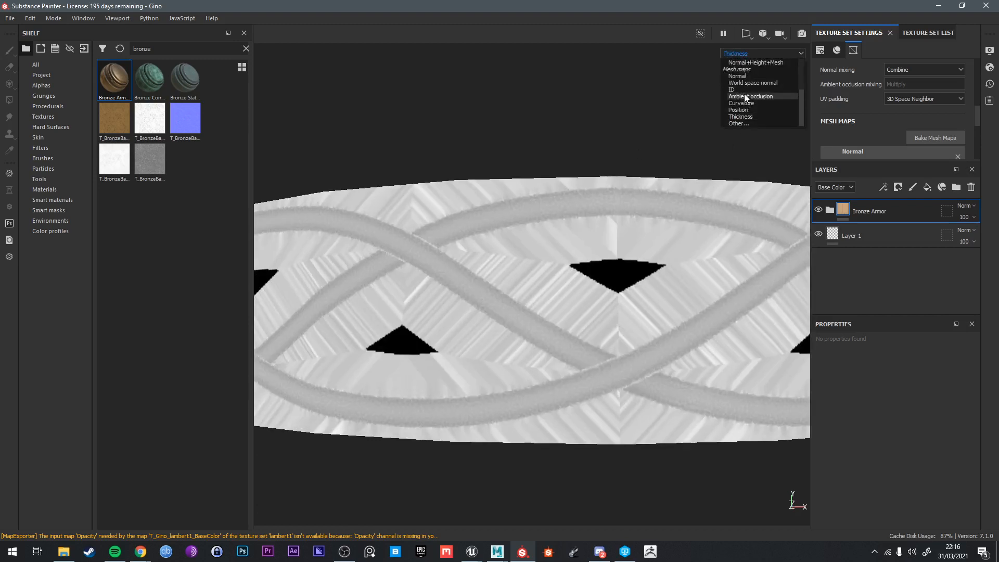
left_click(744, 89)
left_click(747, 54)
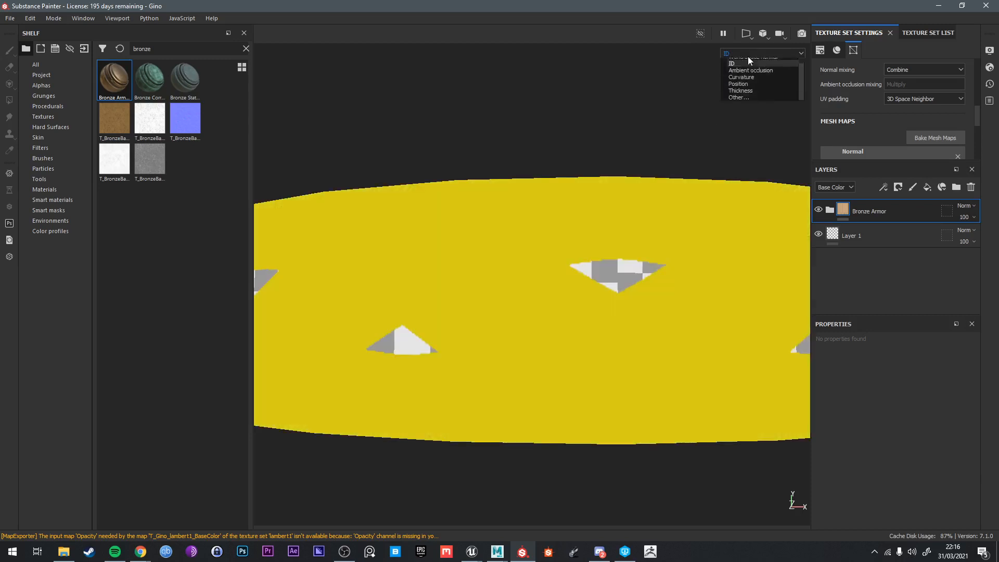
Inspect the mesh's Position, World space normal and Normal mesh maps in the viewport
left_click(749, 109)
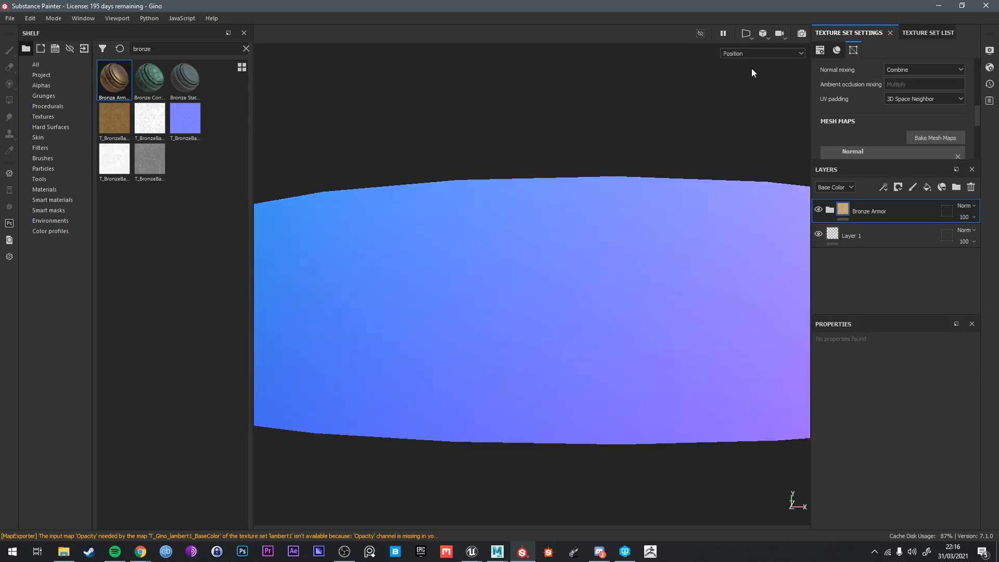
left_click(747, 55)
left_click(751, 84)
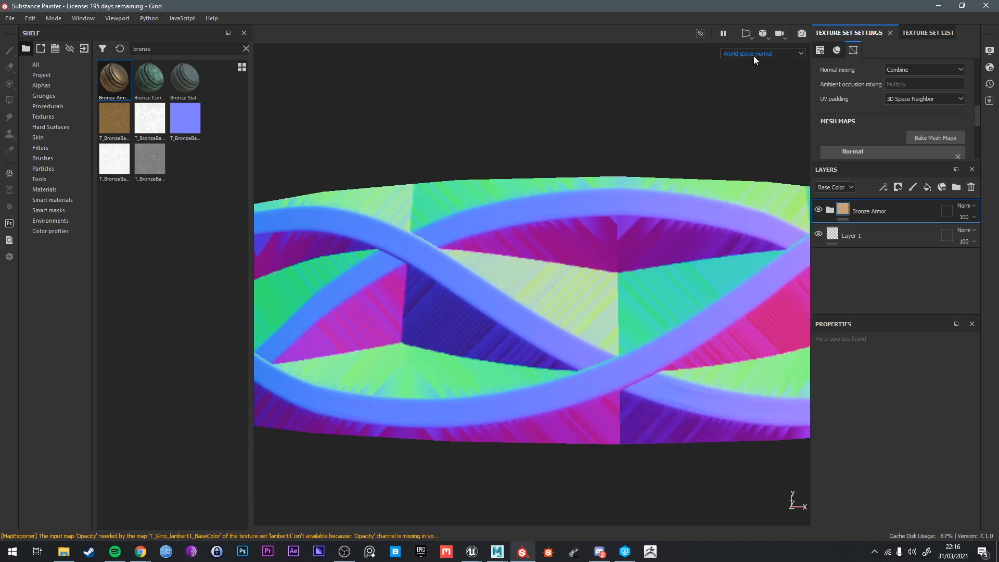
left_click(753, 54)
left_click(751, 76)
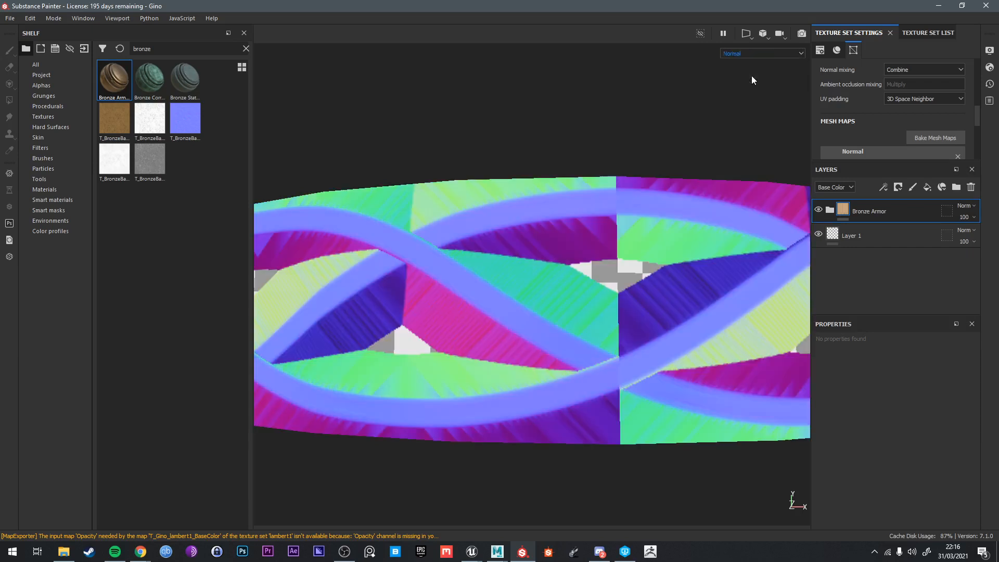
left_click(749, 52)
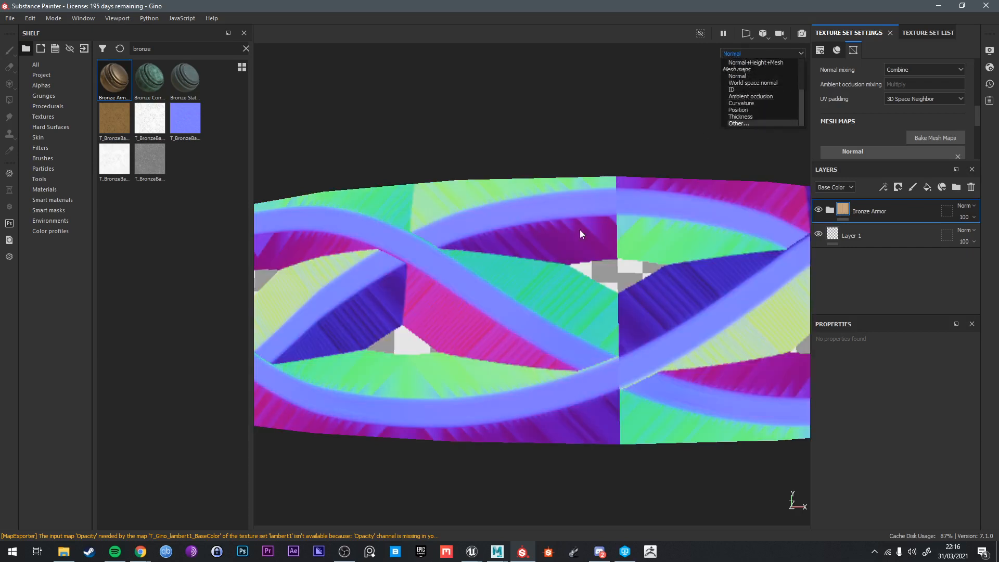
left_click_drag(513, 148, 544, 233, "alt")
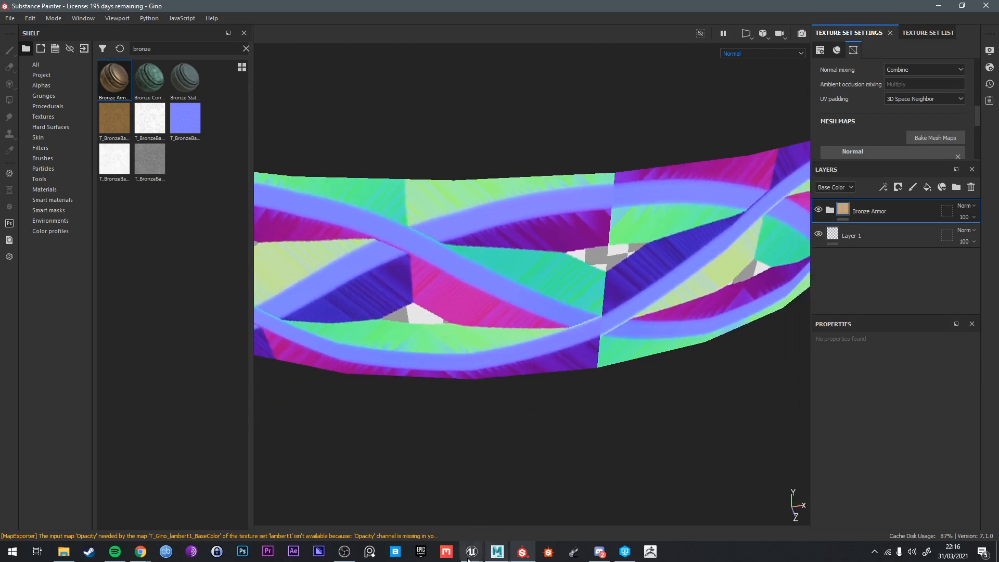
Launch Photoshop and look through the exported T_Gino_lambert1 base color, normal and occlusion-roughness-metallic textures in IrfanView
left_click(241, 552)
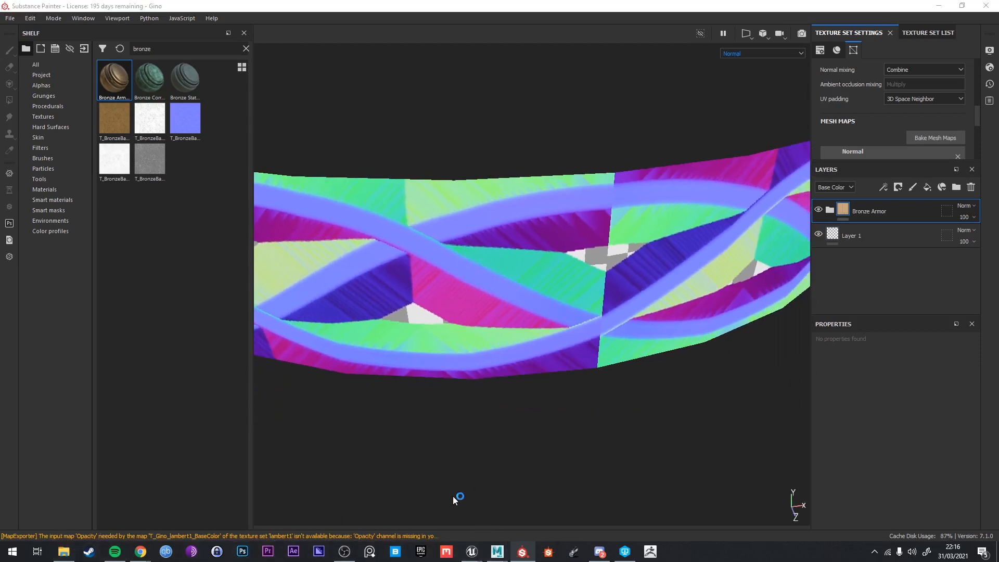
left_click(63, 551)
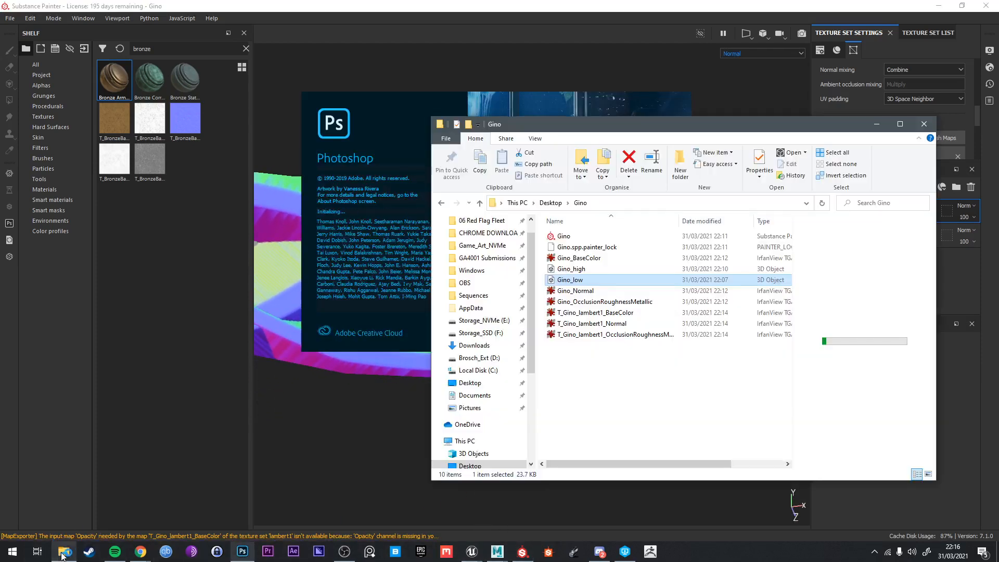
double_click(603, 312)
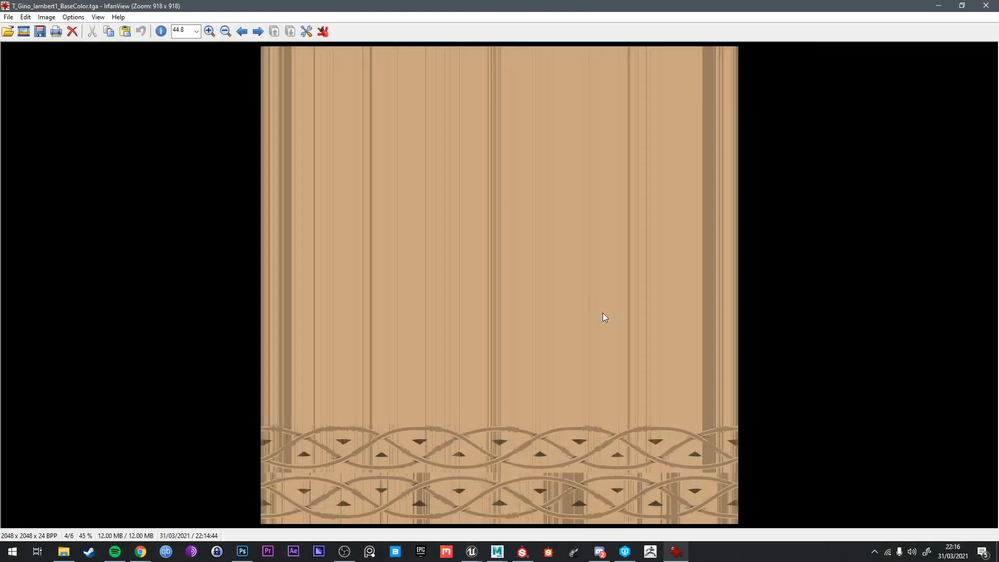
key("Right")
key("Right")
key("Right")
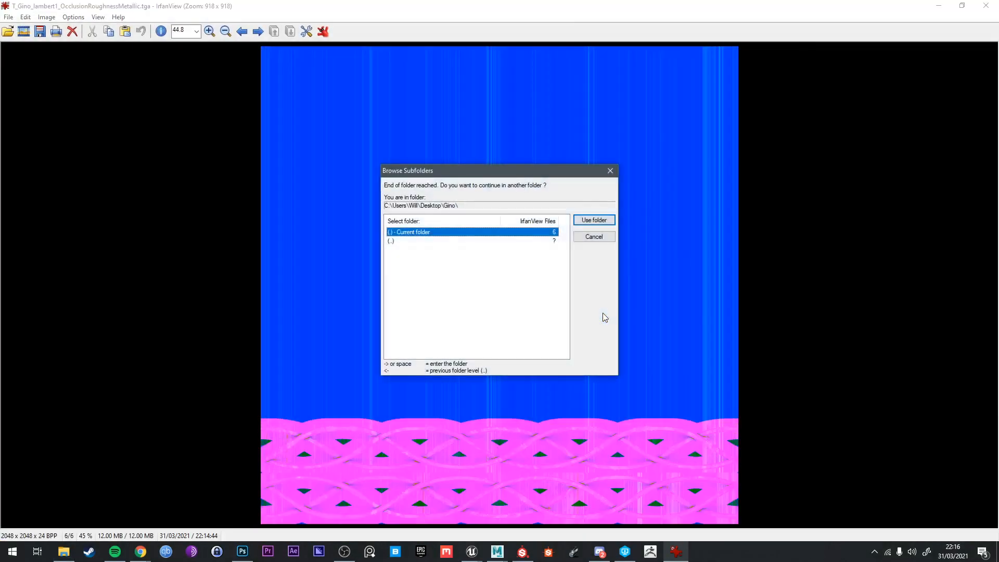
left_click(594, 236)
left_click(985, 6)
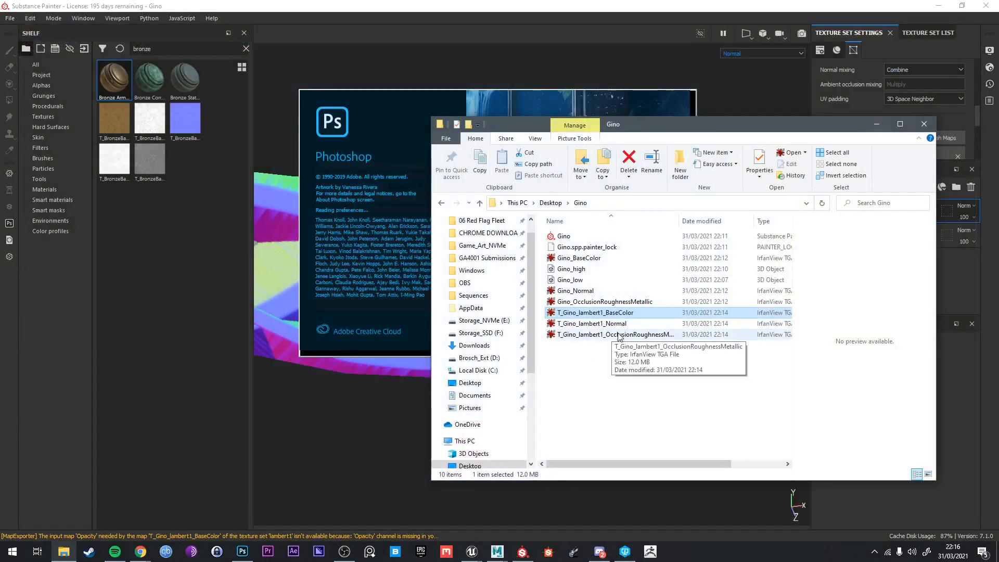
left_click(363, 447)
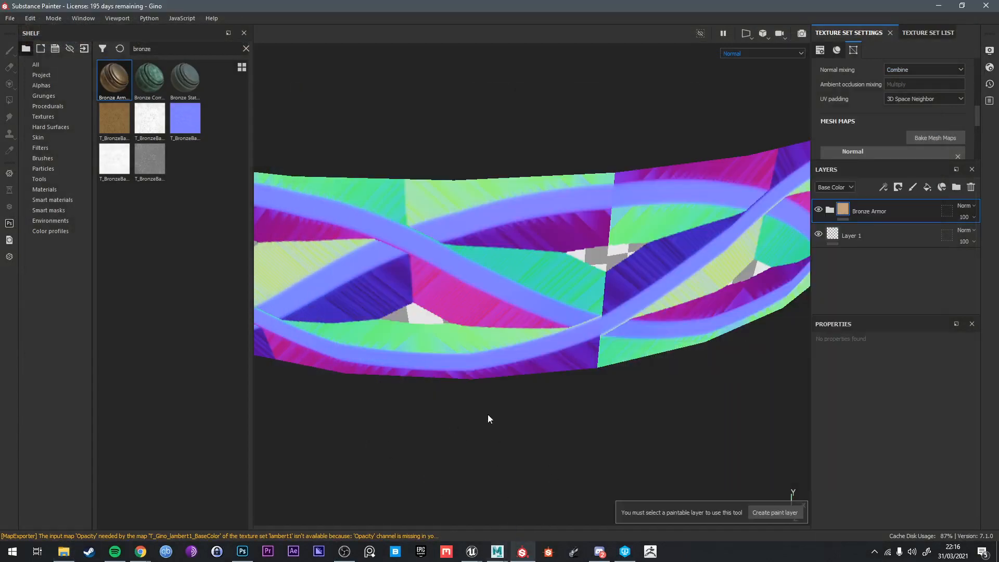
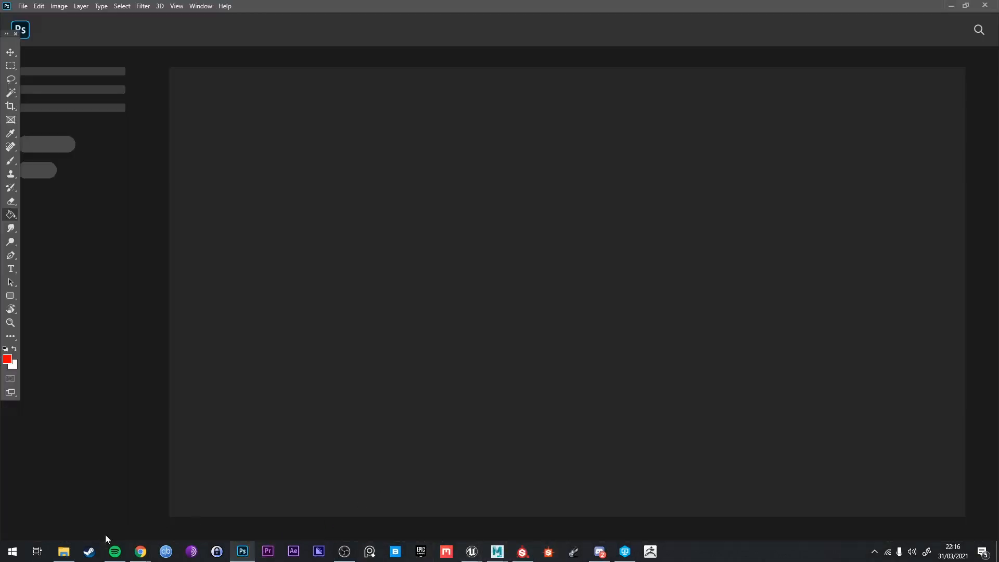
Open T_Gino_lambert1_BaseColor from the Gino folder in Photoshop
left_click(63, 551)
left_click(622, 322)
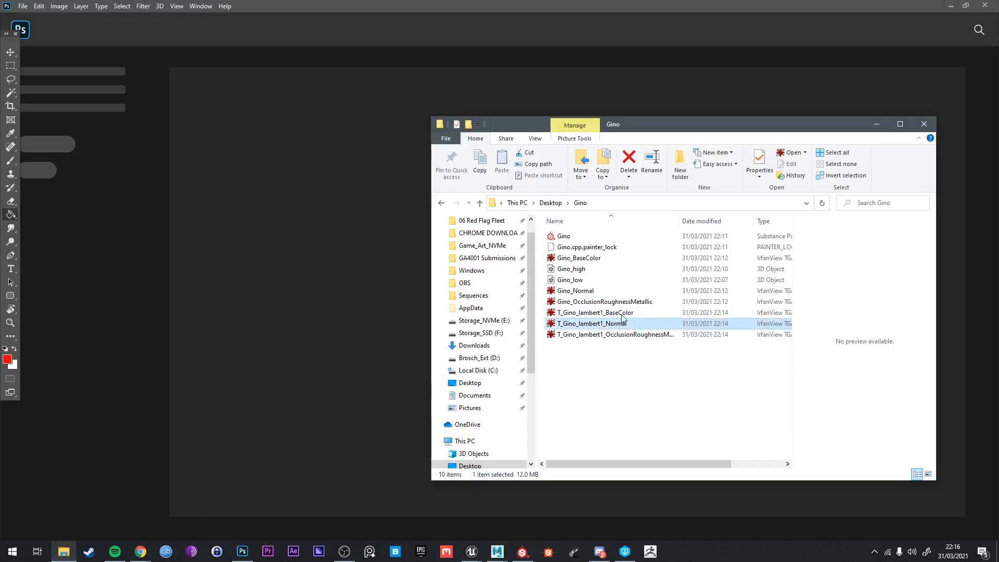
left_click(63, 552)
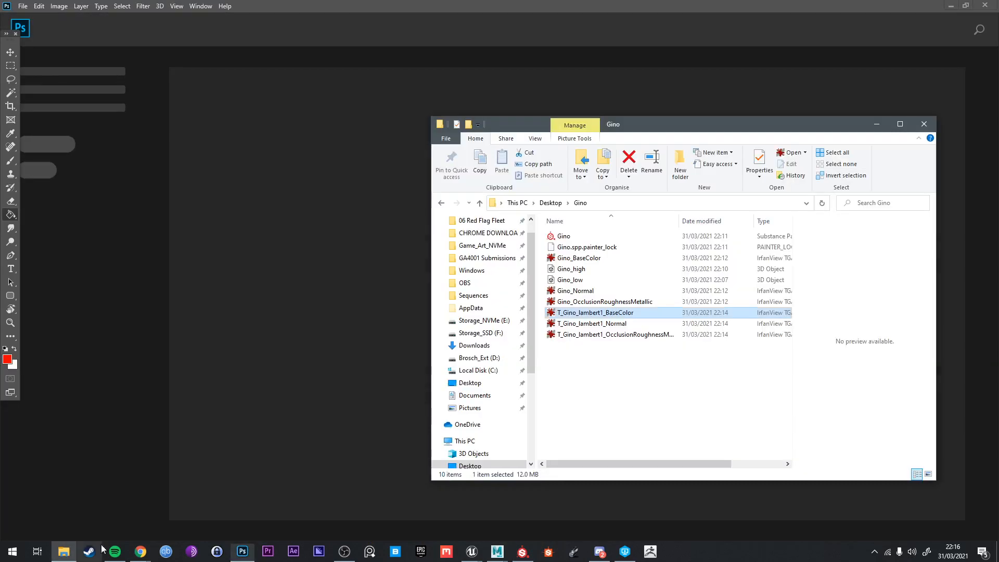
left_click_drag(593, 313, 290, 38)
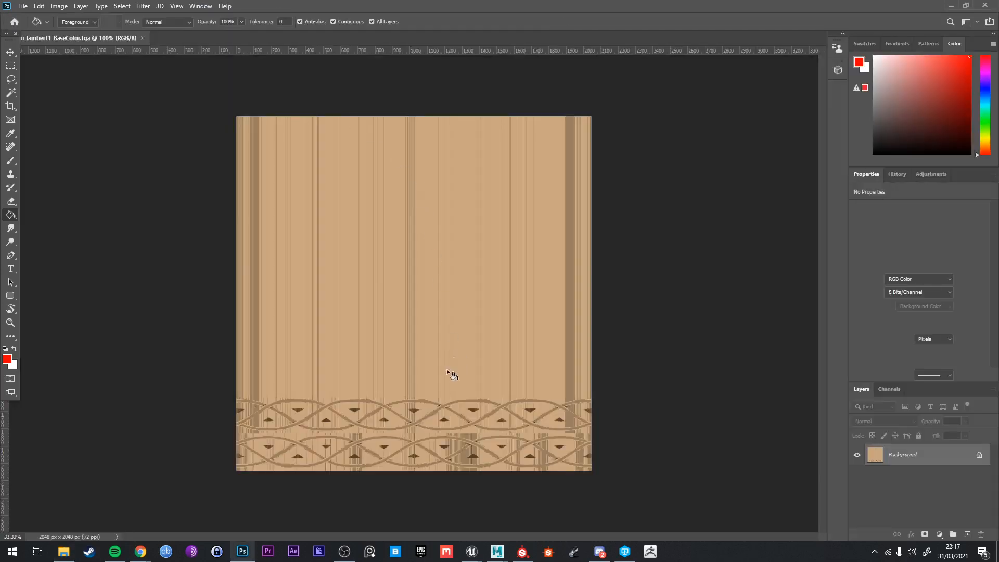
Examine the braided bands at the lower edge of the base color texture up close for jagged edges and streaks
key("ctrl+plus")
key("ctrl+plus")
left_click(697, 380)
scroll(632, 414, "down", 5)
key("ctrl+z")
scroll(632, 411, "down", 5)
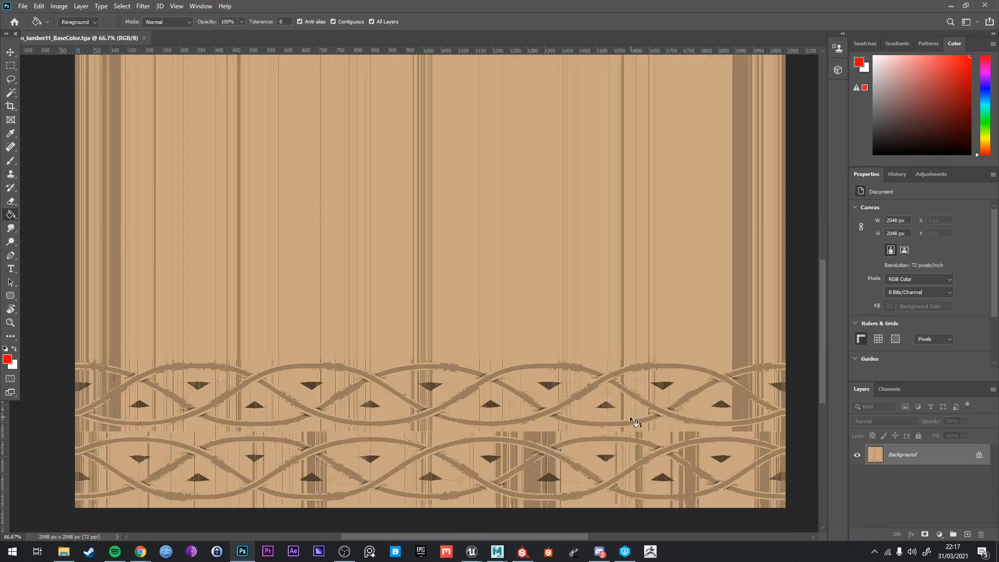
key("ctrl+plus")
key("ctrl+plus")
key("ctrl+plus")
key("ctrl+plus")
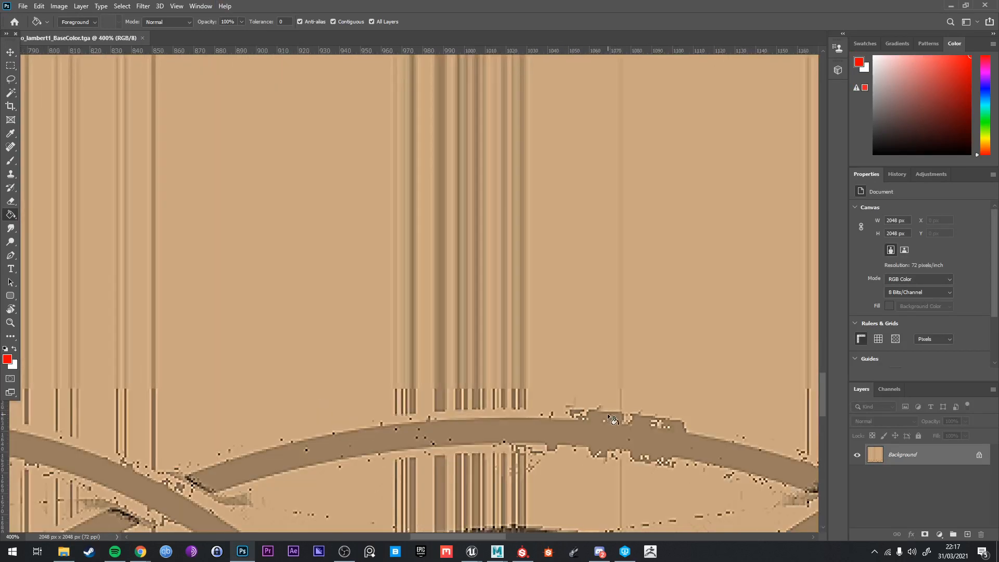
left_click_drag(569, 402, 578, 215)
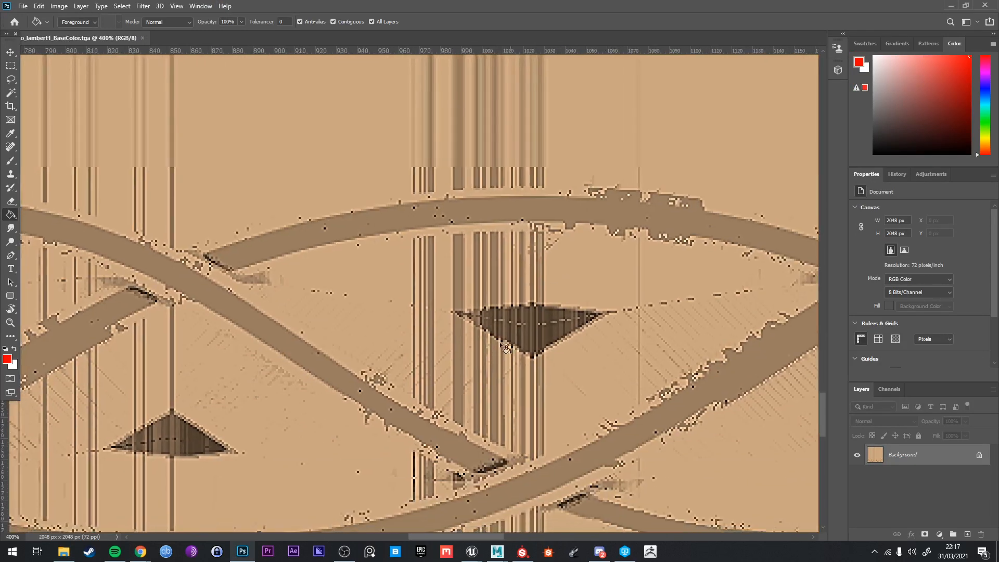
Open T_Gino_lambert1_Normal from the Gino folder as a separate Photoshop document
left_click(64, 551)
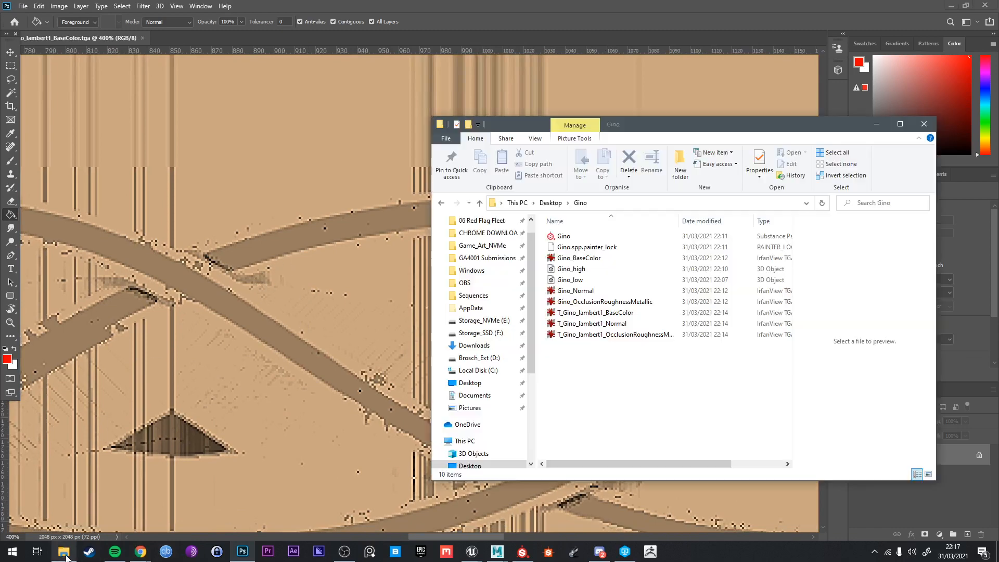
left_click(598, 312)
left_click_drag(603, 324, 357, 40)
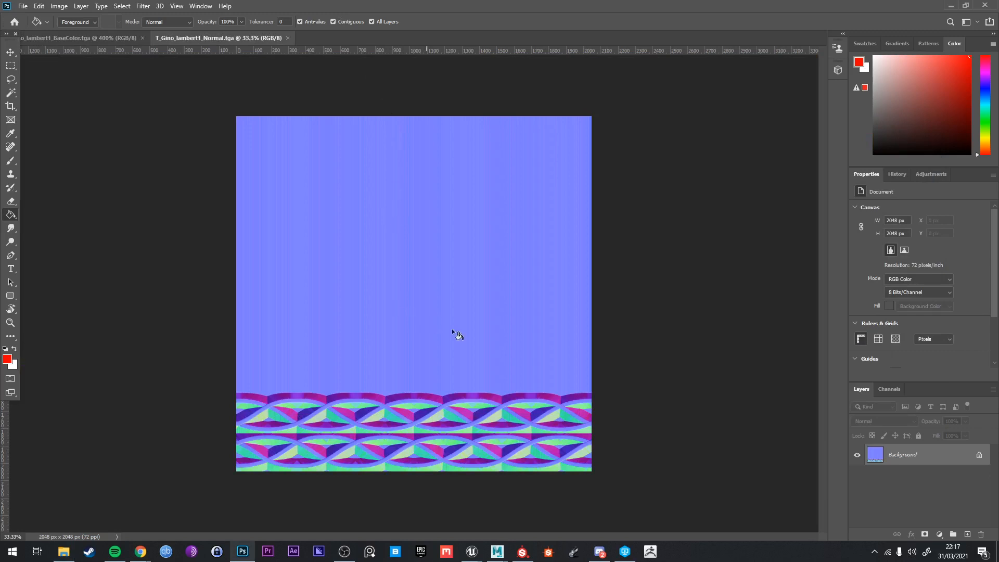
Add a new empty layer above the Background of the normal map
key("ctrl+plus")
key("v")
scroll(707, 369, "down", 3)
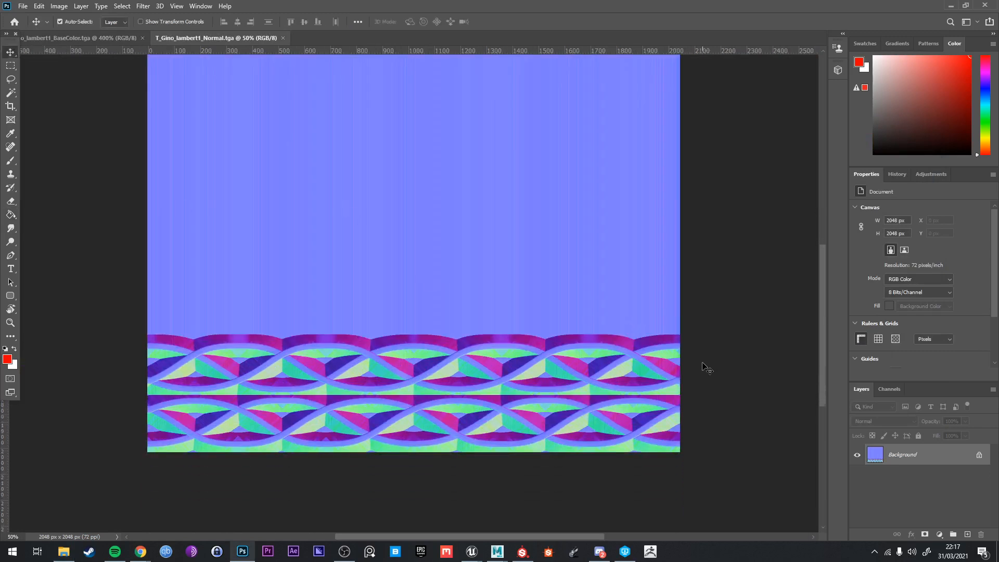
key("ctrl+plus")
left_click_drag(435, 349, 486, 283)
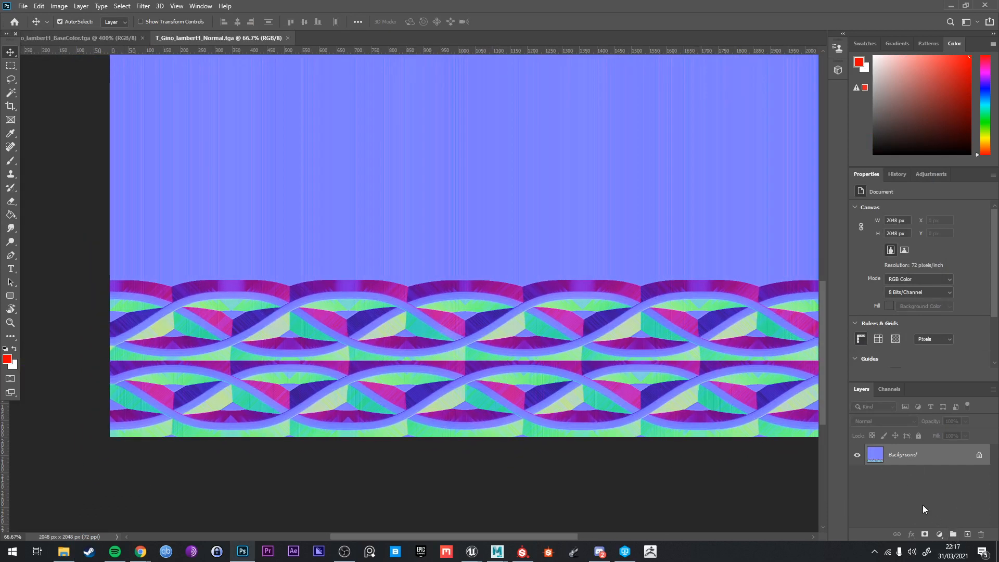
left_click(968, 534)
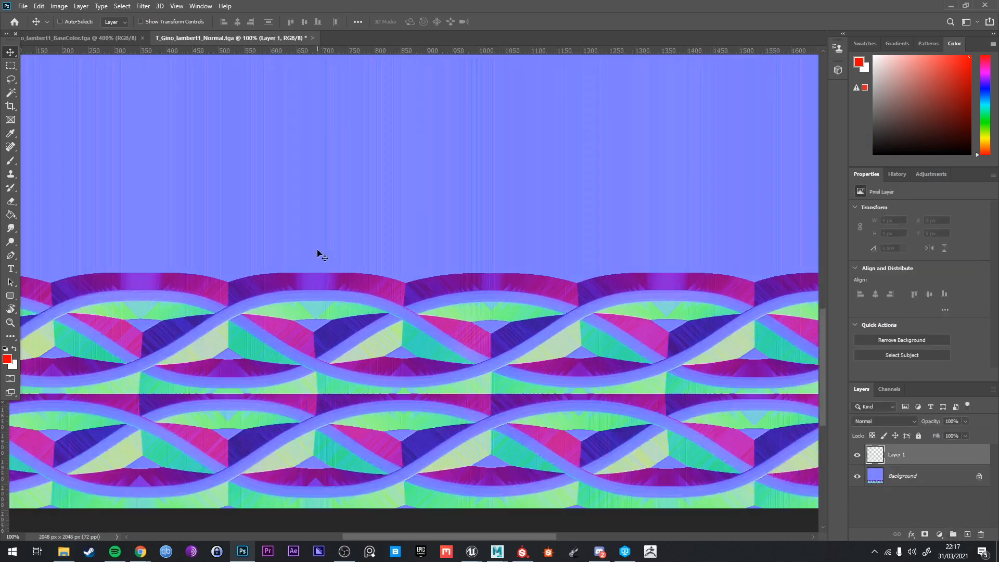
With the Polygonal Lasso, start outlining the upper braid's top edge from the canvas's left edge to about 520 px across
key("ctrl+plus")
left_click_drag(200, 170, 430, 139)
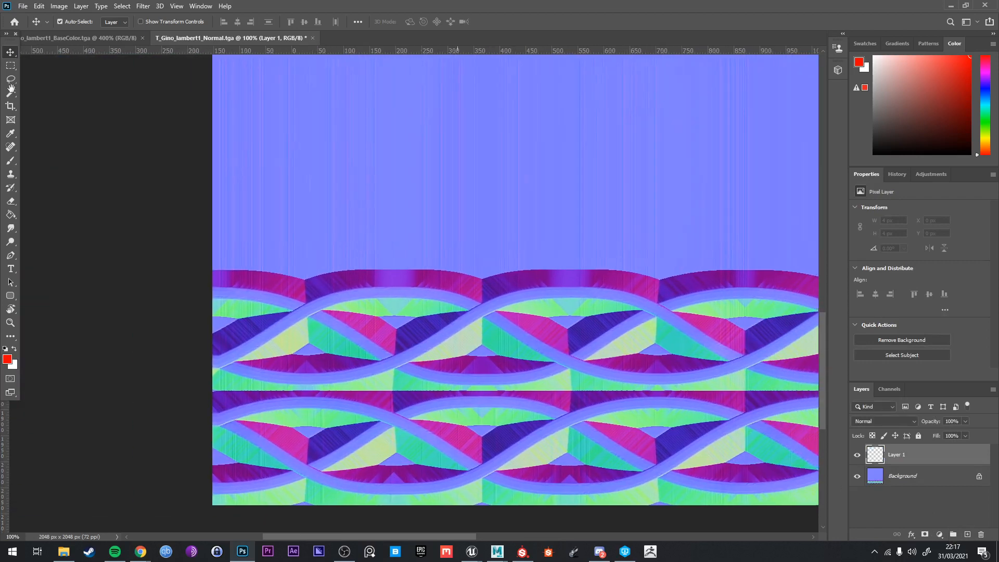
left_click(11, 81)
right_click(12, 83)
left_click(51, 89)
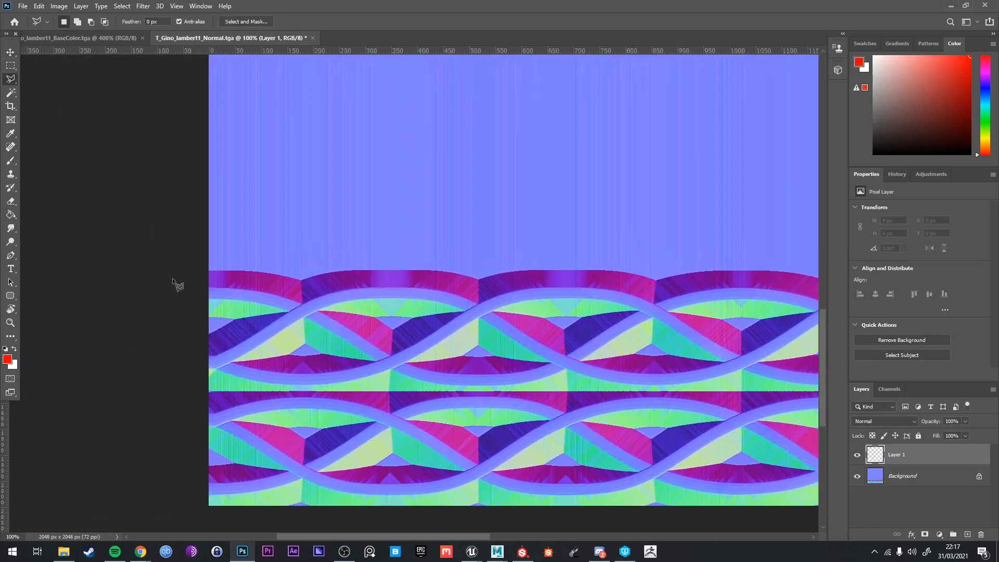
key("ctrl+plus")
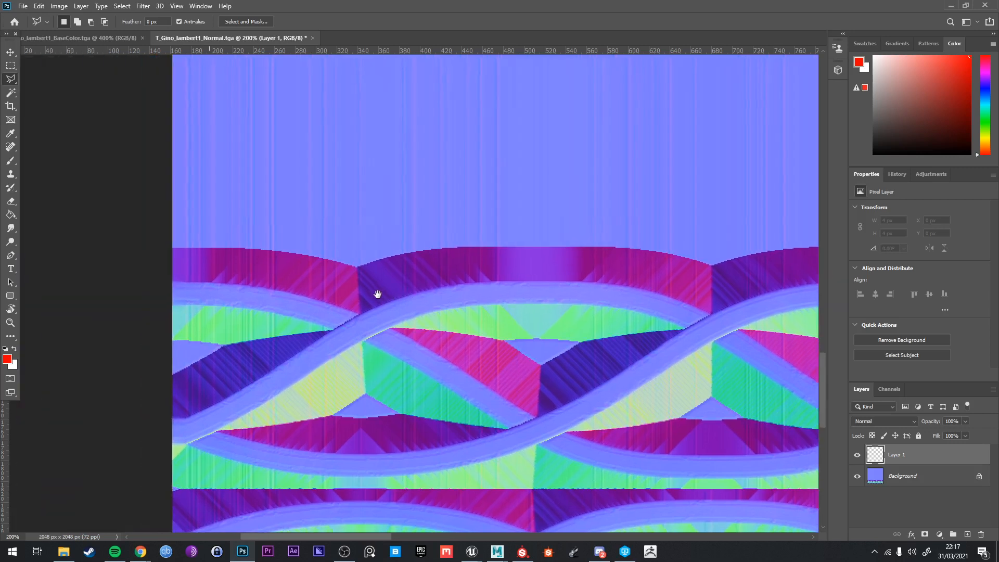
left_click(266, 286)
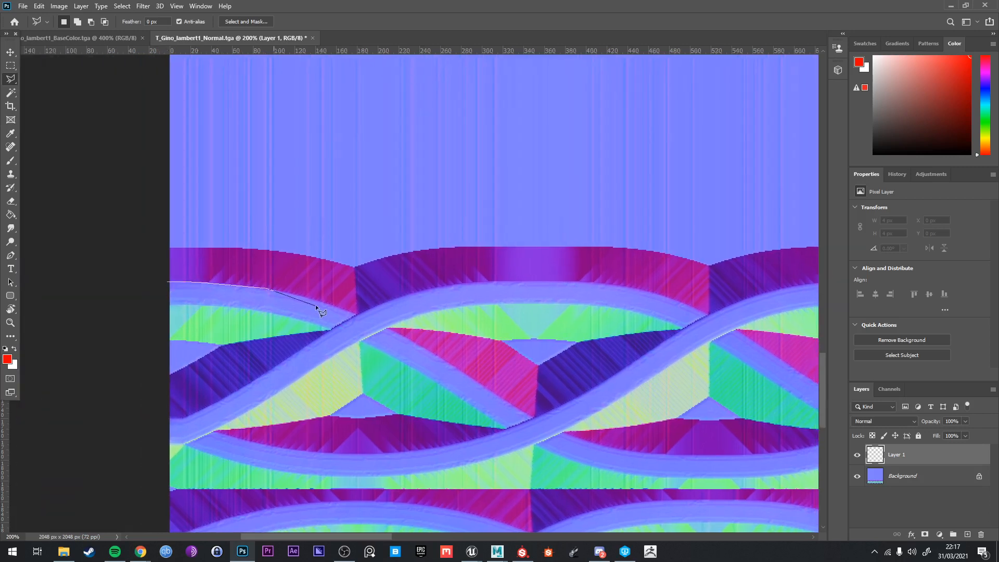
left_click(357, 314)
left_click(430, 287)
left_click(708, 313)
left_click_drag(759, 294, 512, 314)
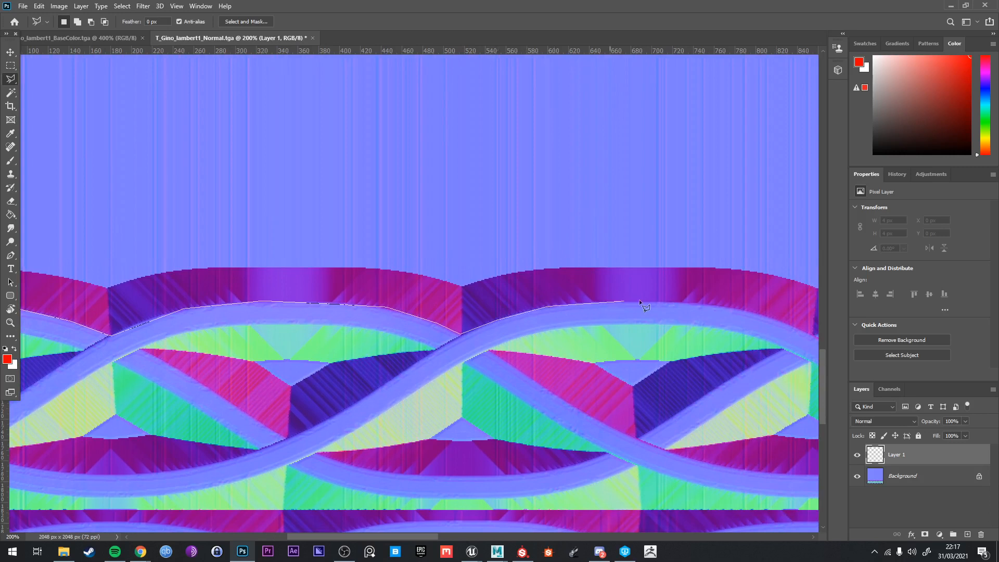
Continue the lasso outline along the upper braid's next three arches, to about 1520 px across the canvas
left_click(742, 309)
mouse_move(780, 319)
left_mouse_down()
mouse_move(530, 245)
mouse_move(559, 253)
left_mouse_up()
left_click(567, 261)
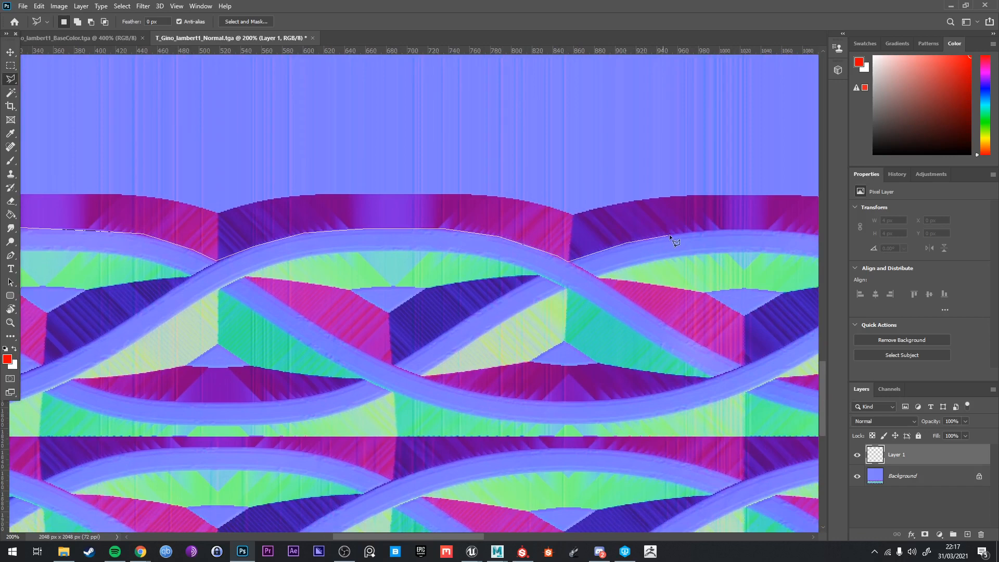
left_click(730, 228)
left_click_drag(785, 231, 452, 235)
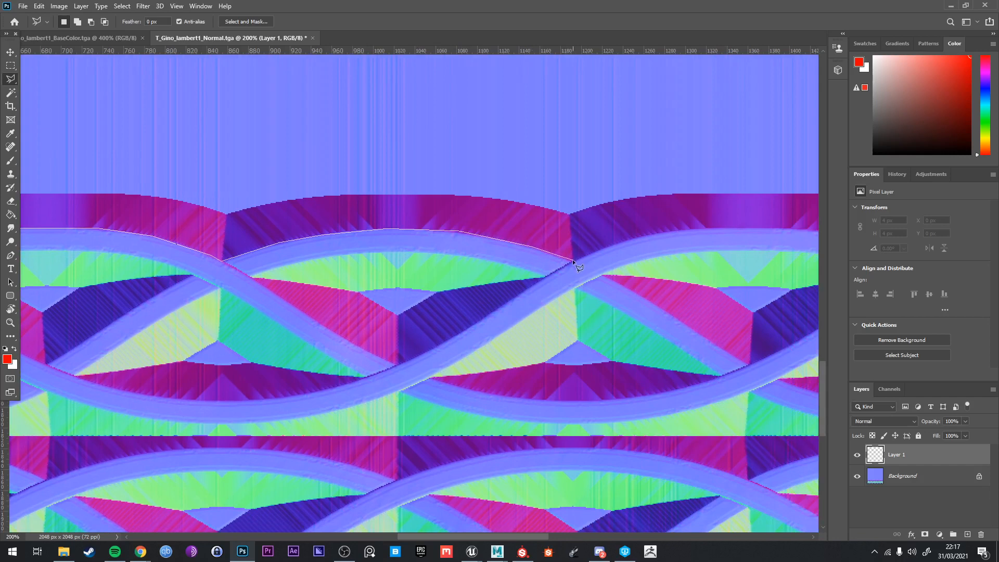
left_click(659, 232)
left_click_drag(706, 230, 508, 252)
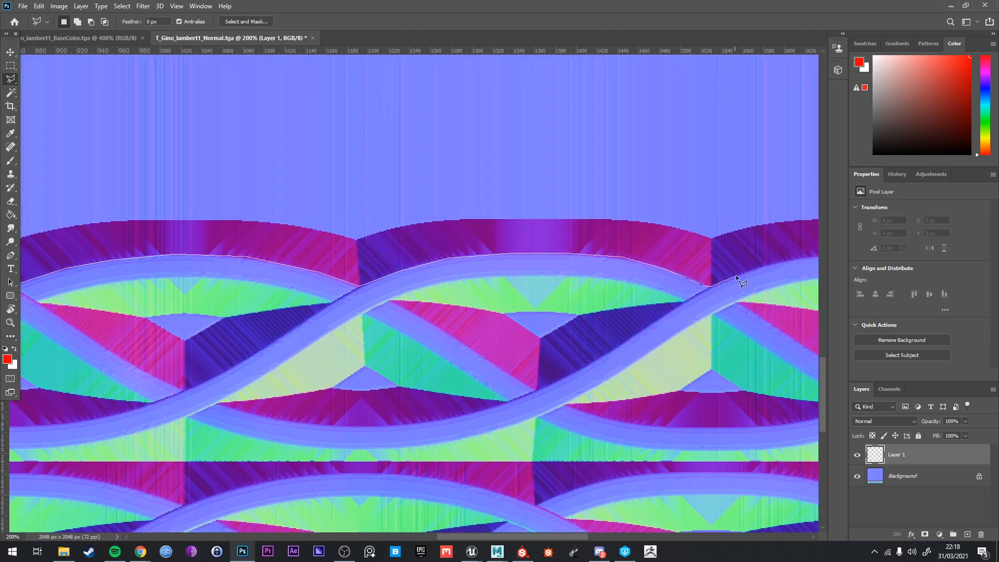
Continue the lasso outline along the upper braid's top edge from about 1520 px to just past the canvas's right edge
left_click_drag(735, 275, 400, 335)
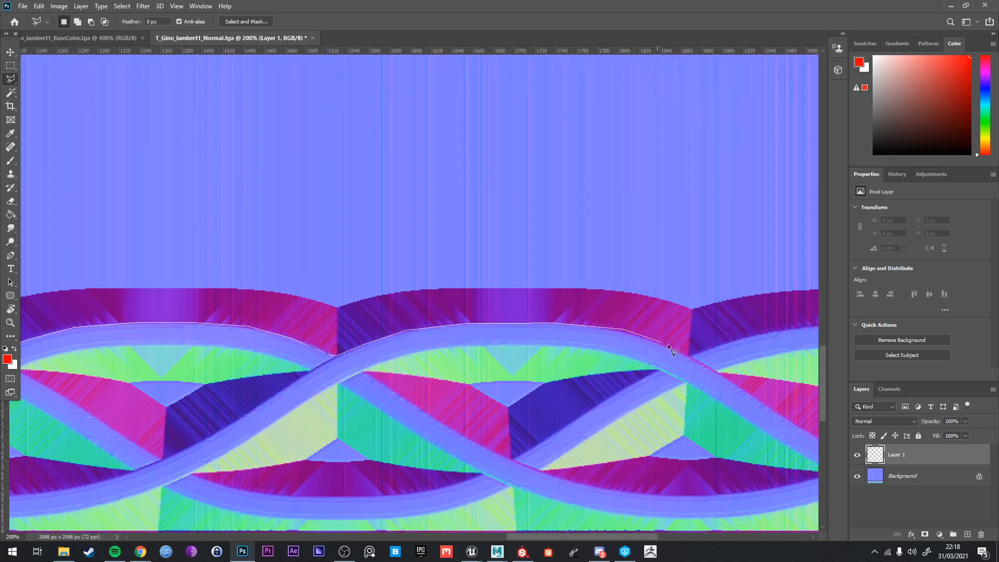
left_click_drag(744, 331, 382, 313)
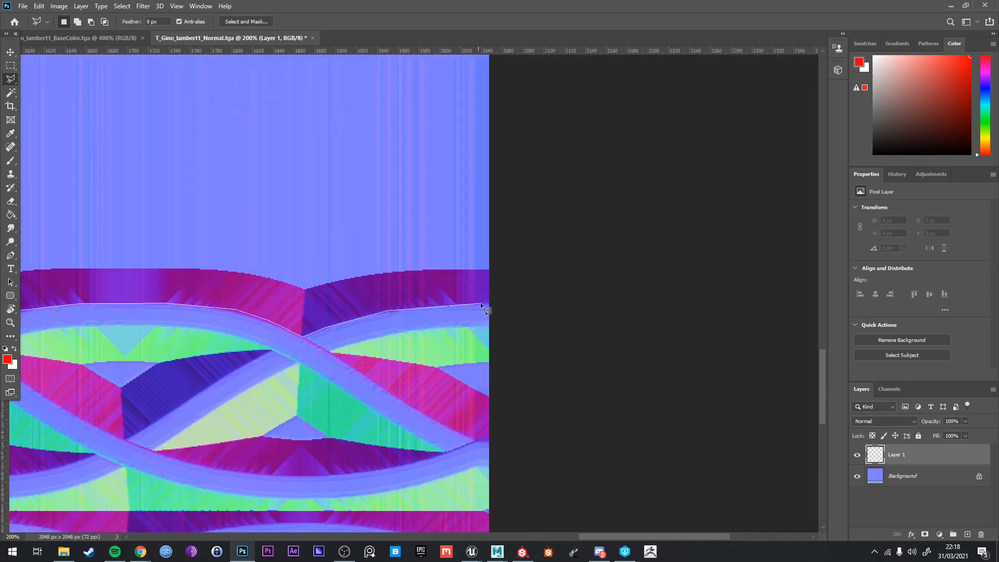
left_click(497, 303)
left_click_drag(515, 405, 575, 312)
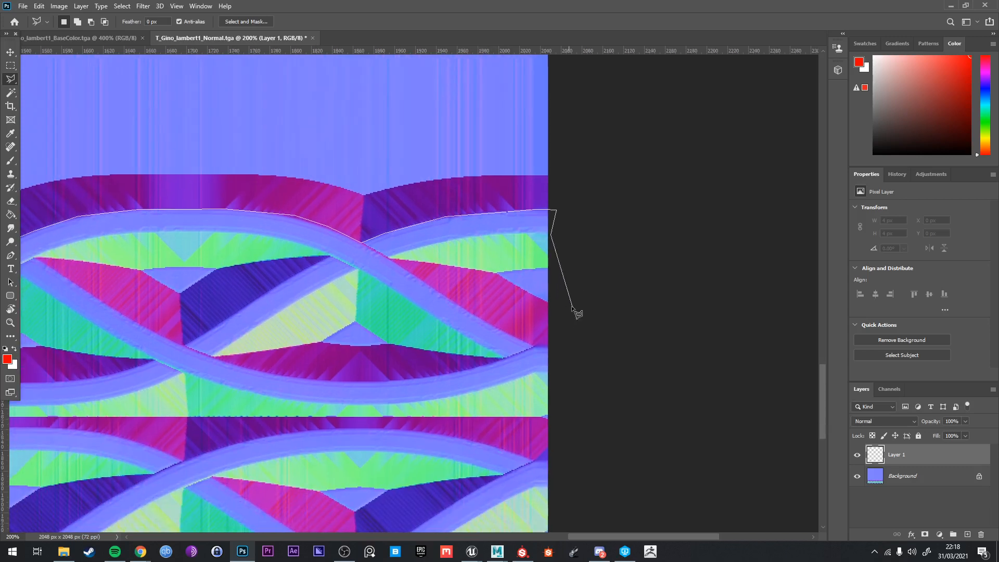
Route the lasso outline around below the canvas and close it at the left edge, selecting both braids
key("ctrl+minus")
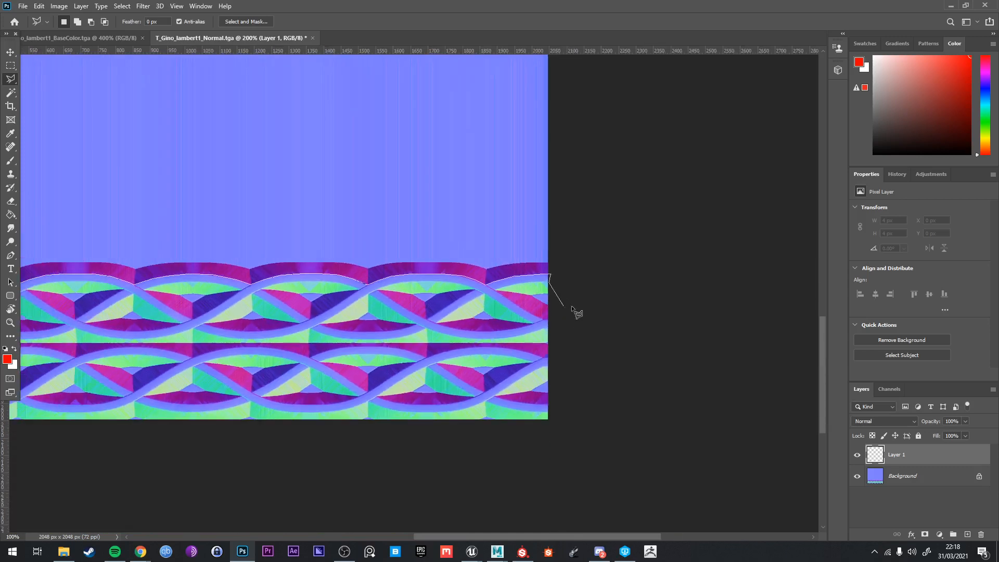
left_click_drag(566, 364, 653, 286)
left_click(675, 369)
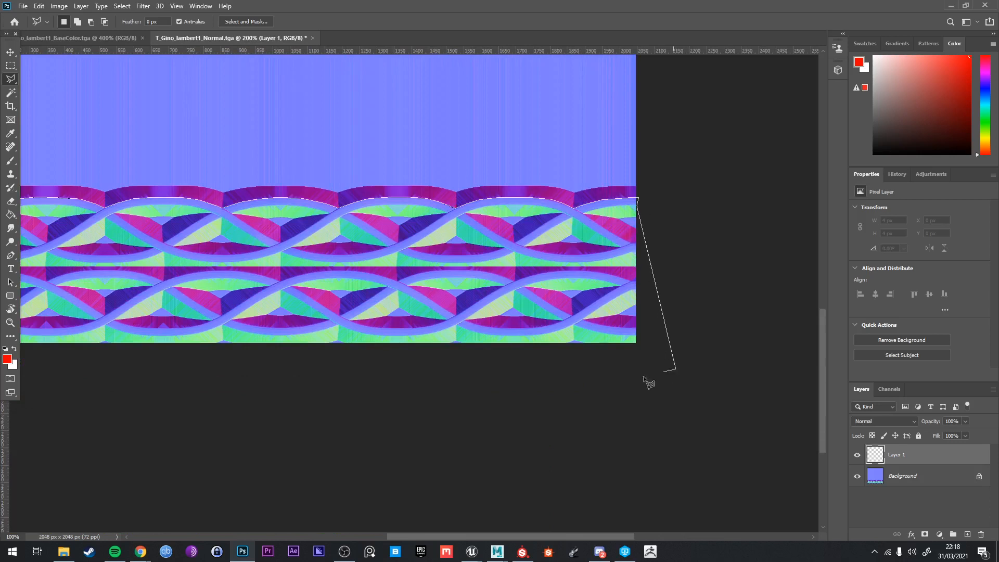
left_click_drag(265, 392, 551, 380)
left_click(474, 380)
left_click(174, 360)
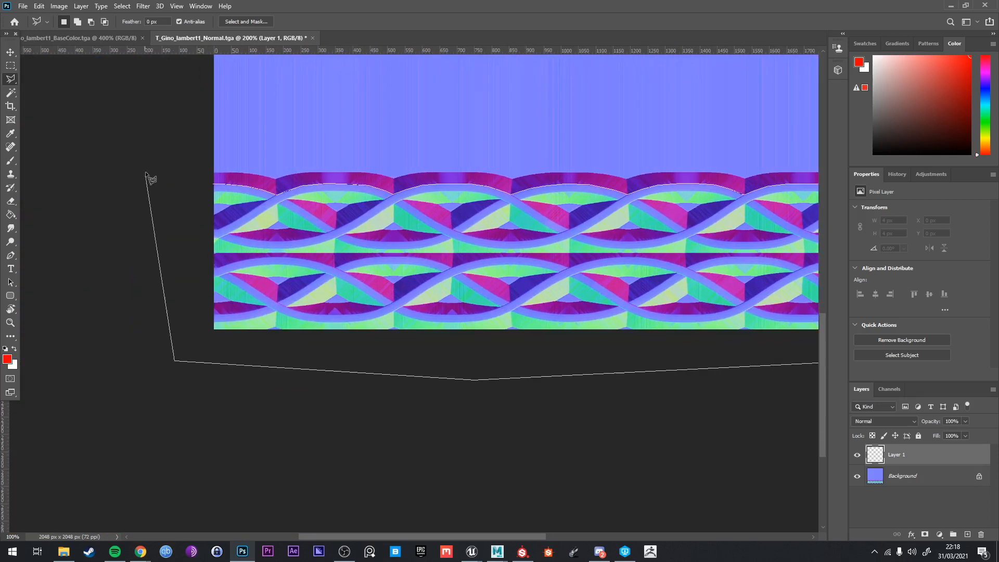
left_click(147, 173)
left_click(213, 184)
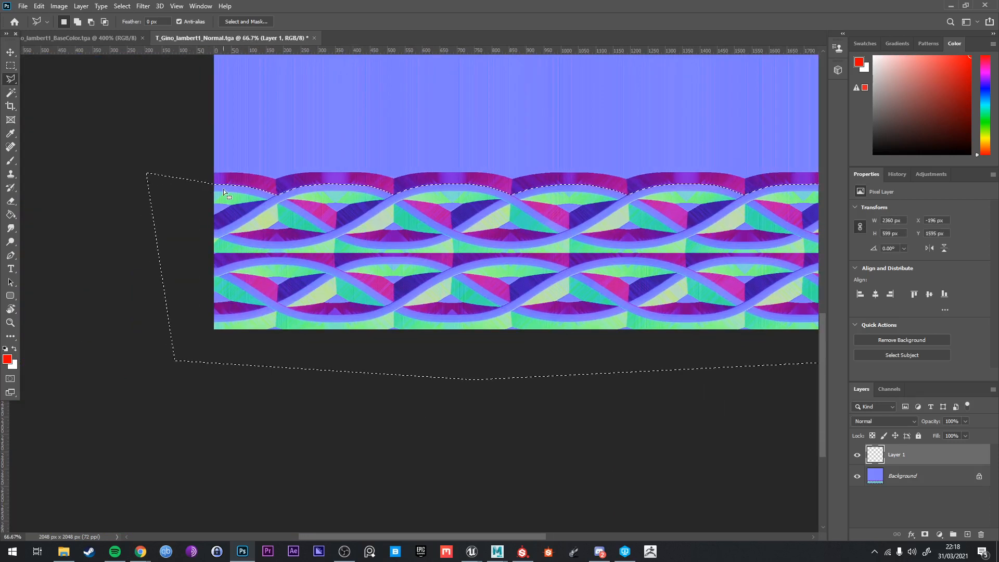
Try subtracting from the selection, starting a lasso outline along the upper braid's lower edge from the canvas's left edge to about 350 px
scroll(187, 197, "up", 1)
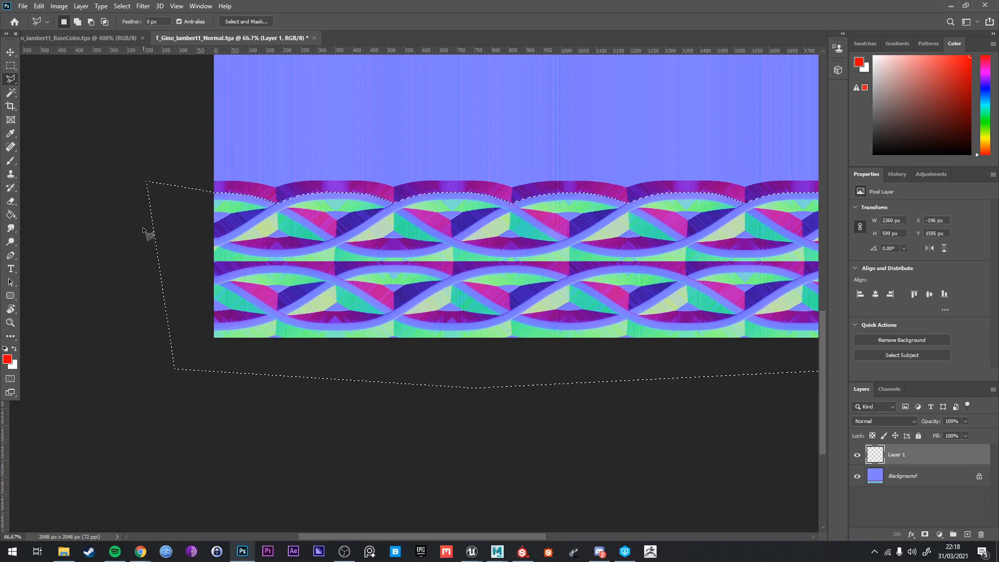
key("alt")
key("alt")
left_click(214, 246, "alt")
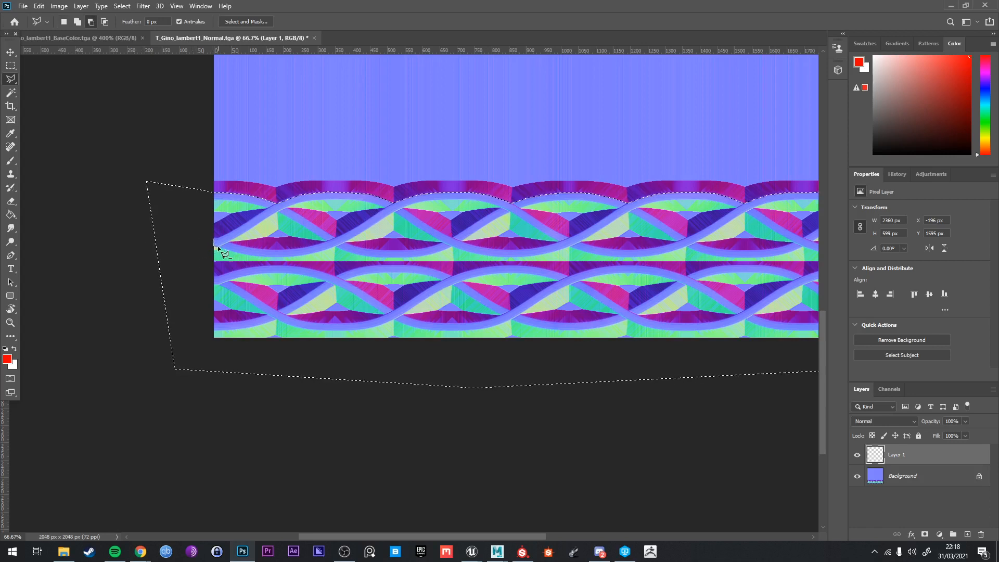
left_click(244, 254)
left_click(262, 257)
left_click(277, 257)
scroll(301, 257, "up", 2, "alt")
left_click(310, 252)
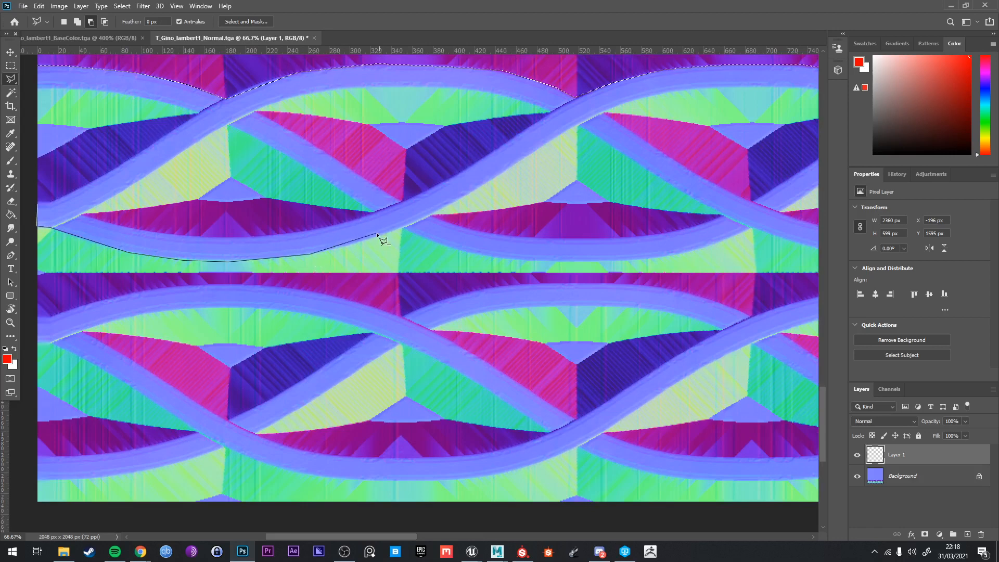
left_click(400, 228)
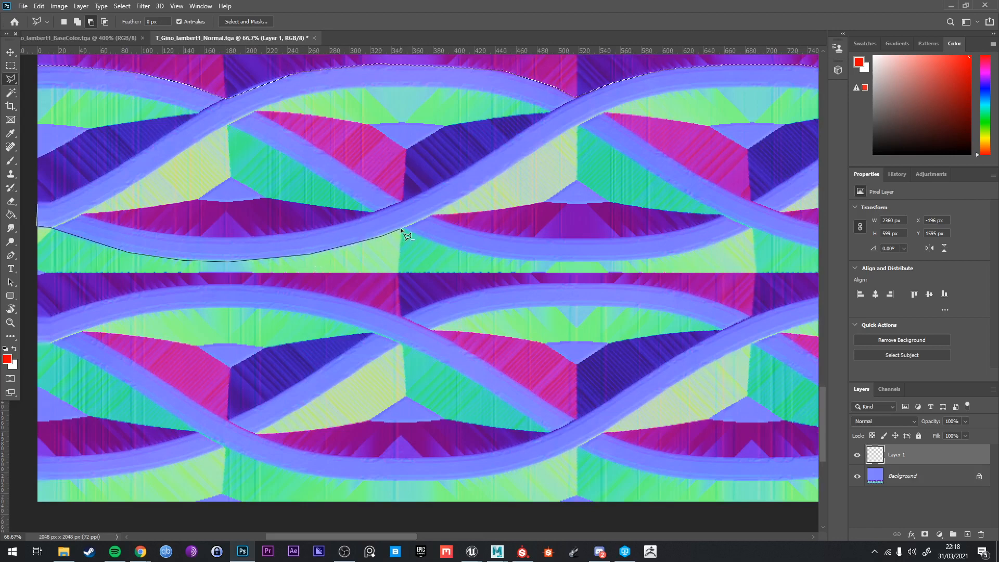
Trace the subtracting outline under the upper braid's next two arcs, to about 1020 px across the canvas
left_click(454, 250)
left_click(514, 258)
left_click(652, 258)
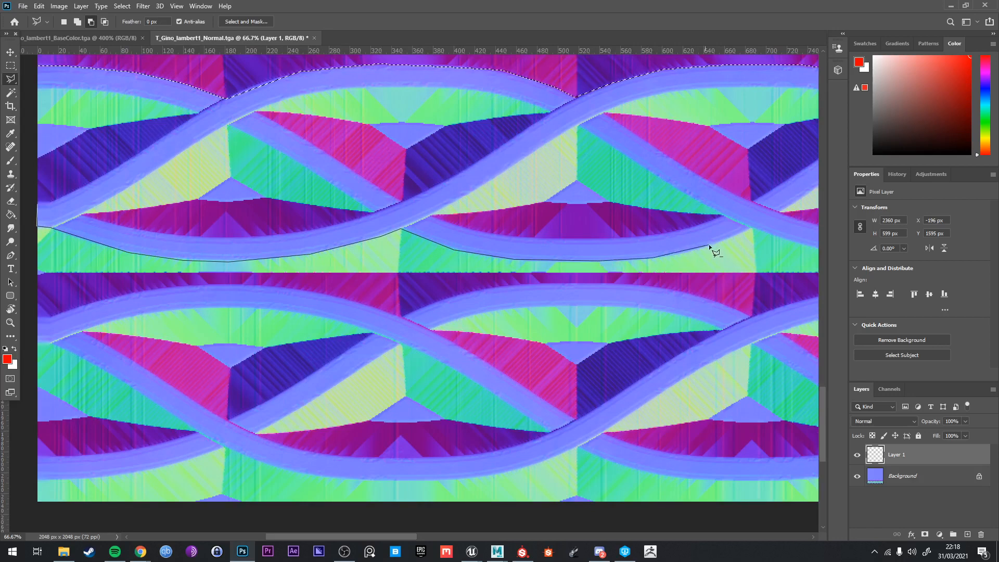
left_click(752, 229)
left_click_drag(777, 231, 335, 166)
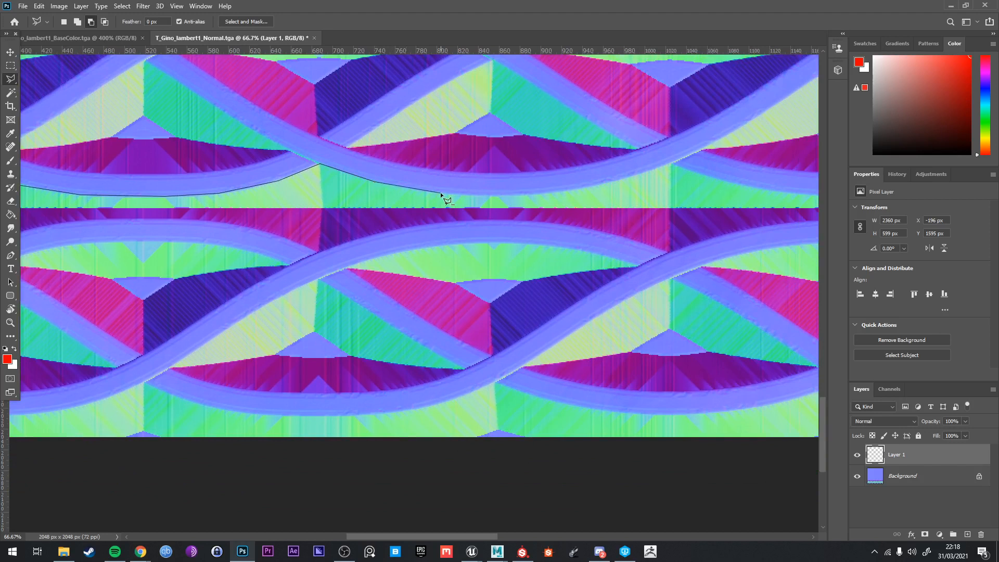
left_click(565, 192)
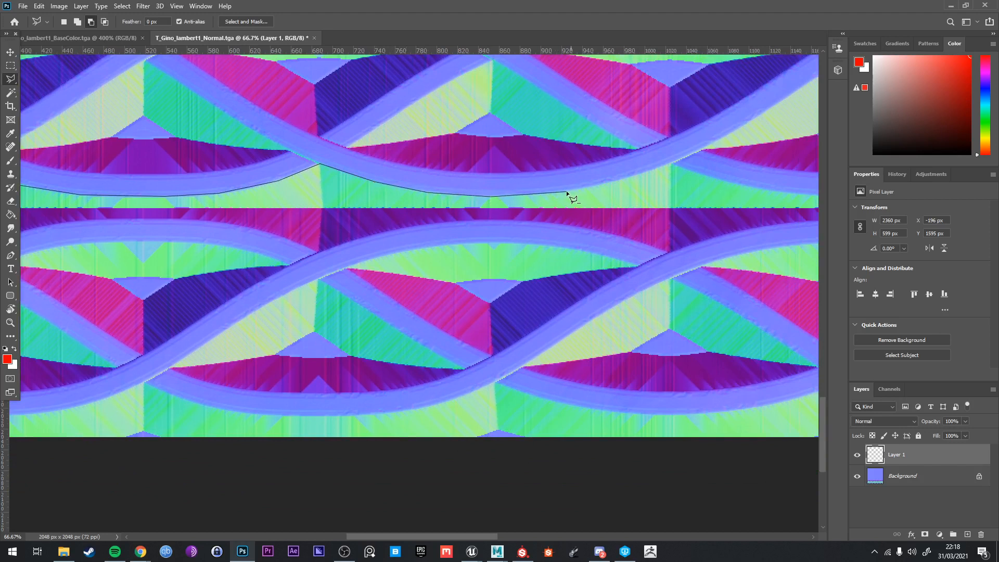
left_click(669, 164)
Extend the subtracting outline under the following arc of the upper braid, to about 1360 px
left_click_drag(724, 177, 511, 171)
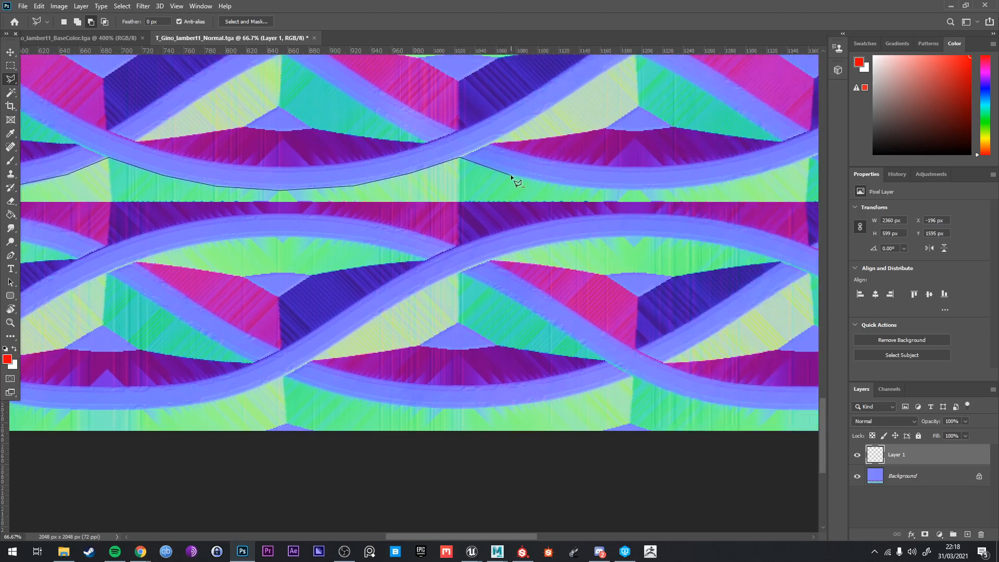
left_click(592, 190)
left_click_drag(770, 175, 520, 208)
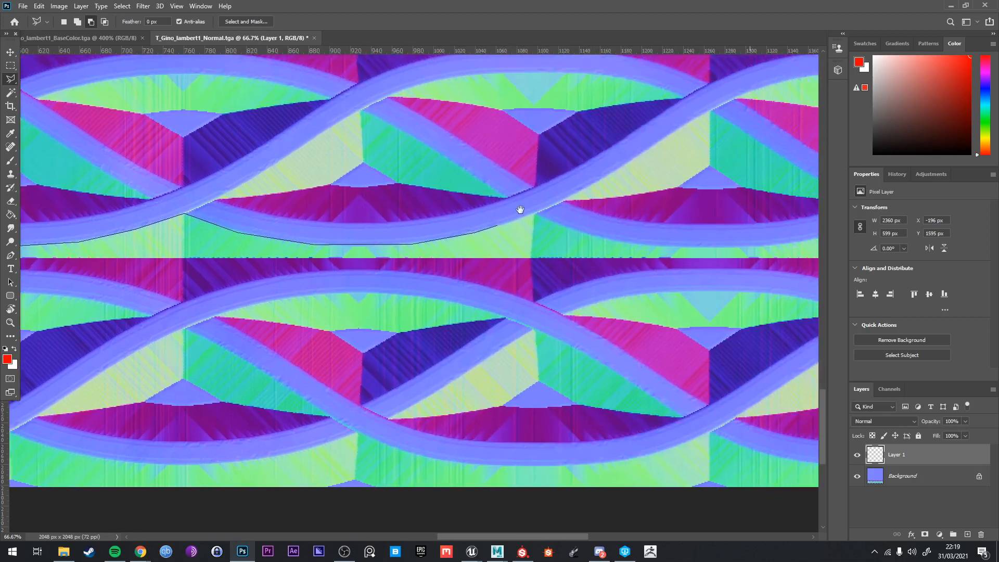
left_click(535, 213)
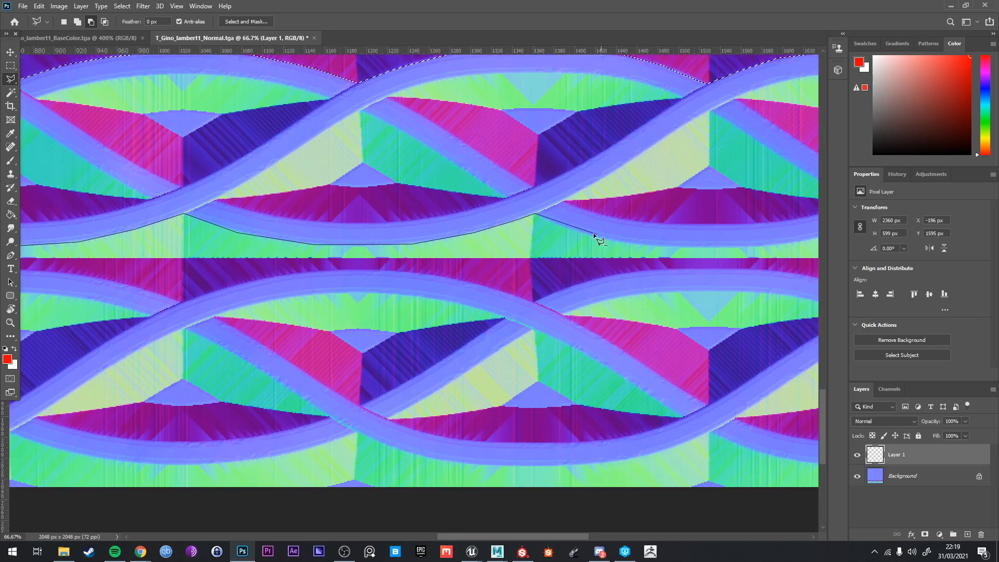
Carry the subtracting outline along the upper braid's lower edge from about 1360 px to about 1700 px
left_click(585, 233)
left_click(623, 242)
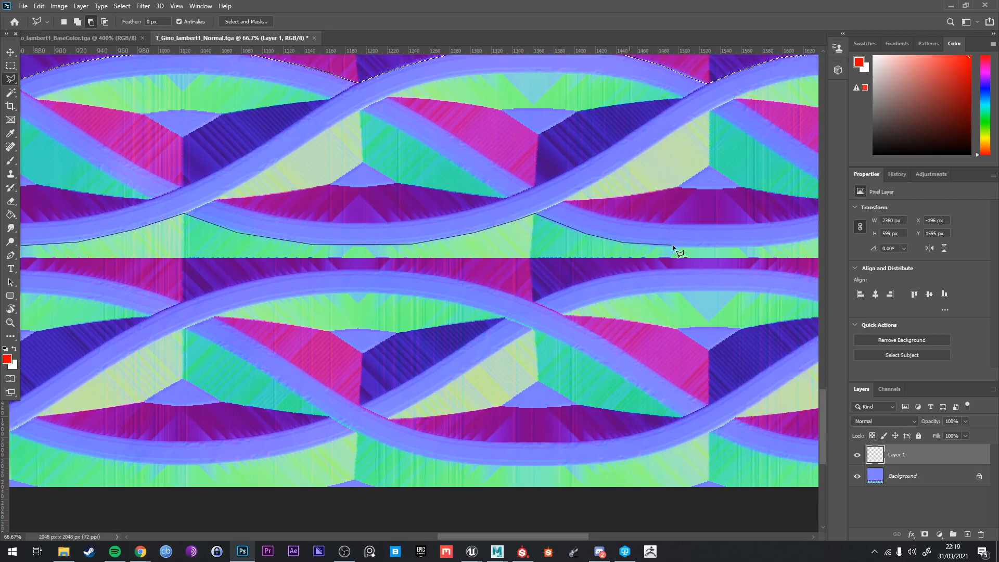
left_click(690, 246)
left_click_drag(728, 246, 441, 245)
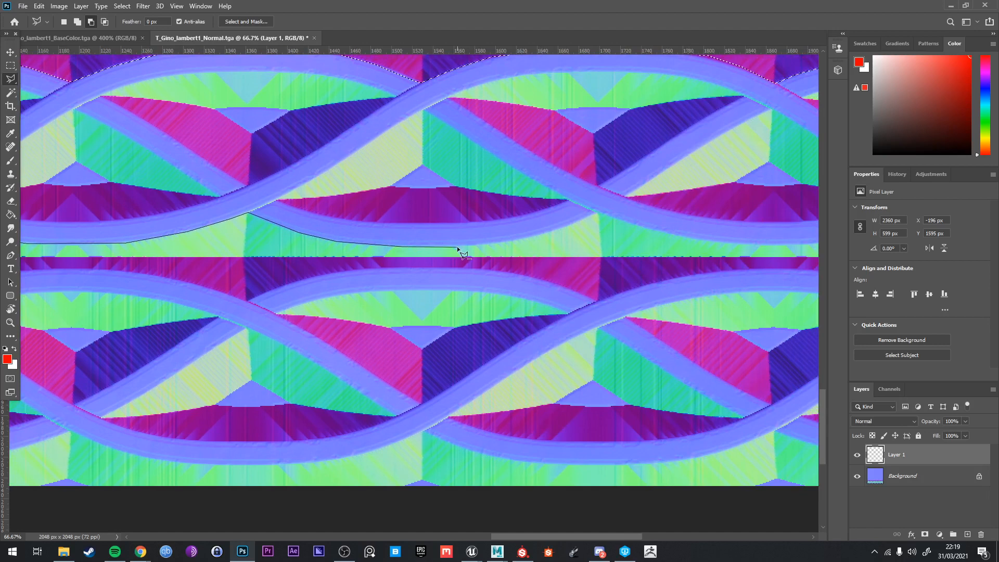
left_click(458, 247)
left_click(514, 242)
left_click(571, 226)
left_click(597, 212)
Run the subtracting outline past the canvas's right edge, close it beside the braid, and undo that subtraction
left_click_drag(729, 242, 508, 230)
left_click(509, 229)
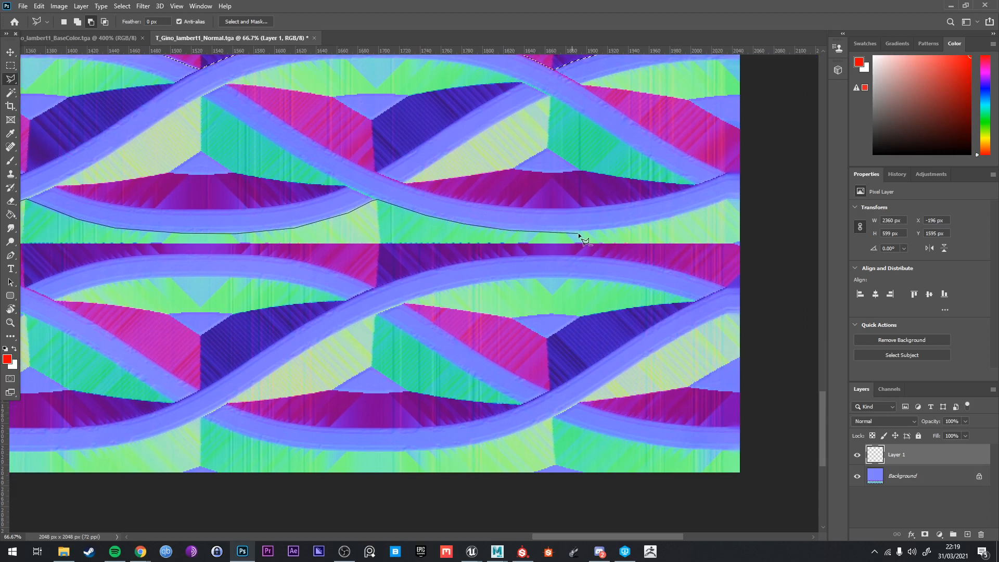
left_click(576, 231)
left_click(680, 214)
left_click(726, 197)
left_click(762, 200)
left_click_drag(760, 149, 724, 247)
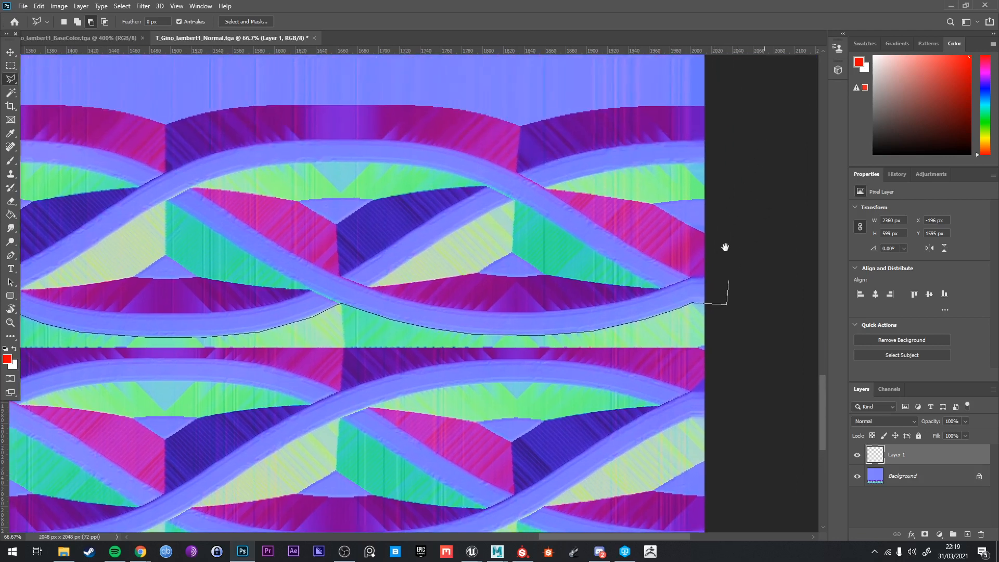
double_click(725, 143)
key("ctrl+z")
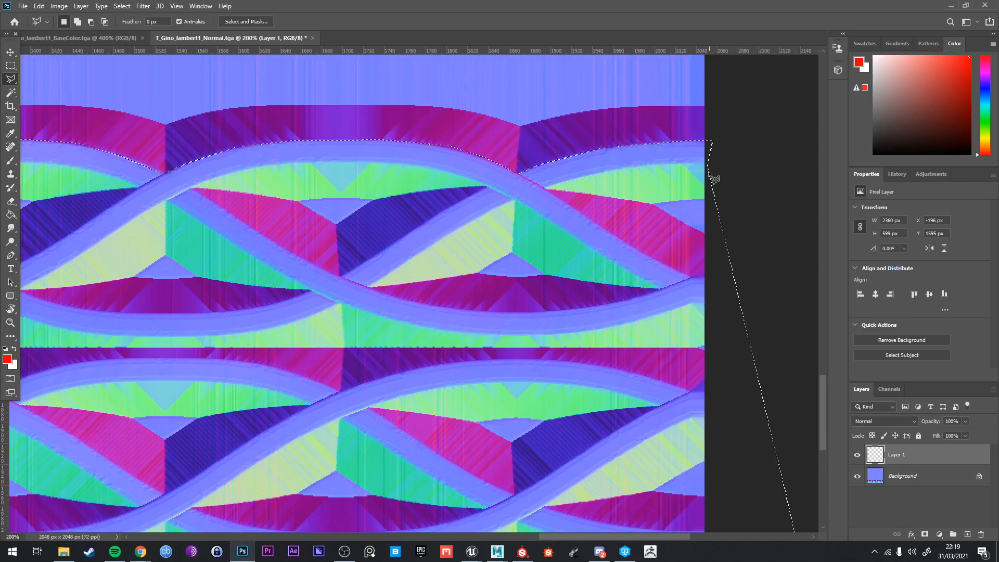
Start a new subtracting lasso outline at the upper braid's lower edge on the canvas's left border, leading outside and down past the canvas
key("ctrl+minus")
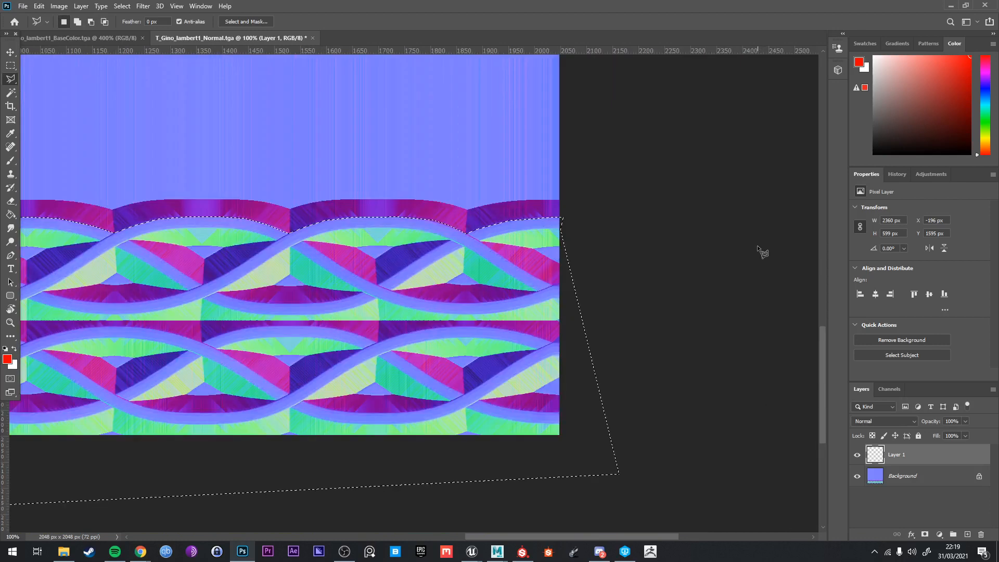
left_click_drag(316, 230, 676, 192)
left_click_drag(81, 252, 443, 250)
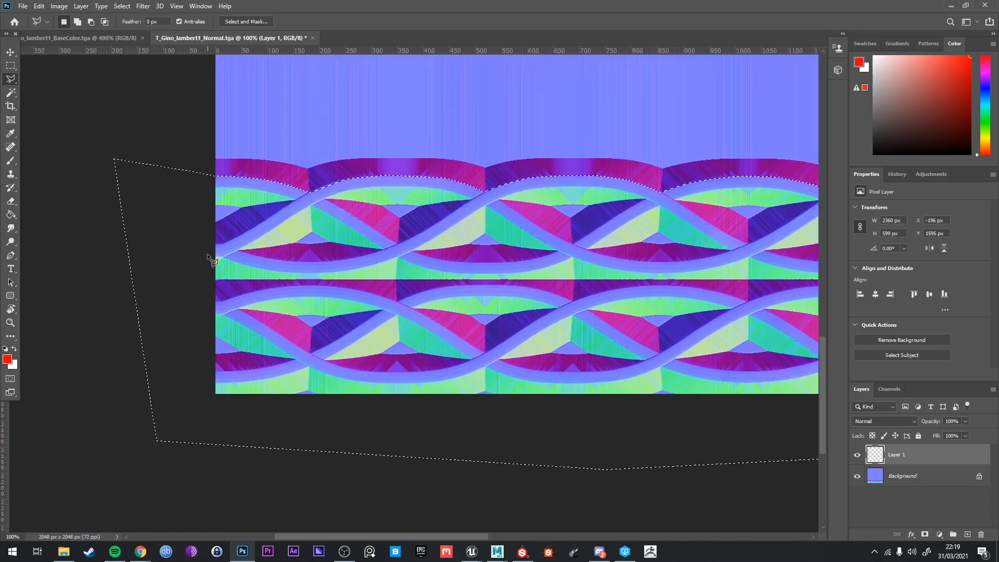
key("alt")
left_click(216, 249, "alt")
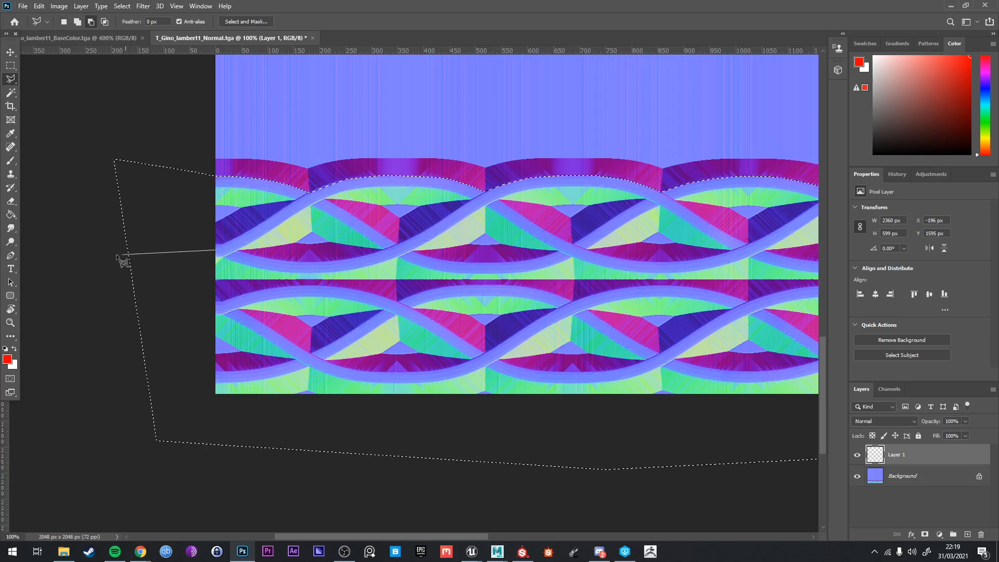
left_click(109, 255)
left_click(125, 288)
left_click(118, 386)
left_click_drag(168, 436, 43, 240)
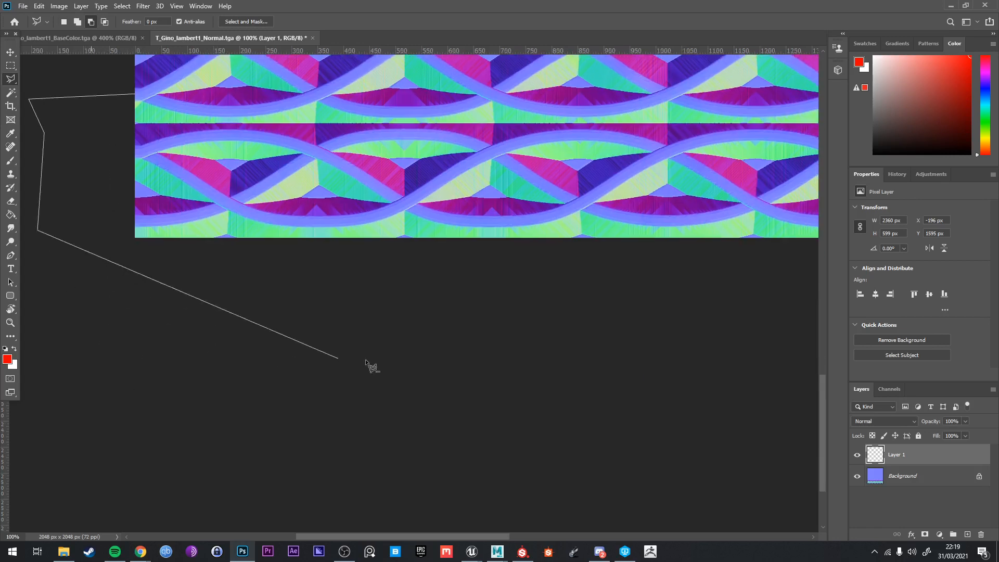
Route the subtracting outline beneath the canvas and up beyond its right edge, level with the upper braid's lower edge
left_click(390, 362)
left_click_drag(676, 308, 173, 347)
left_click(629, 348)
left_click(744, 327)
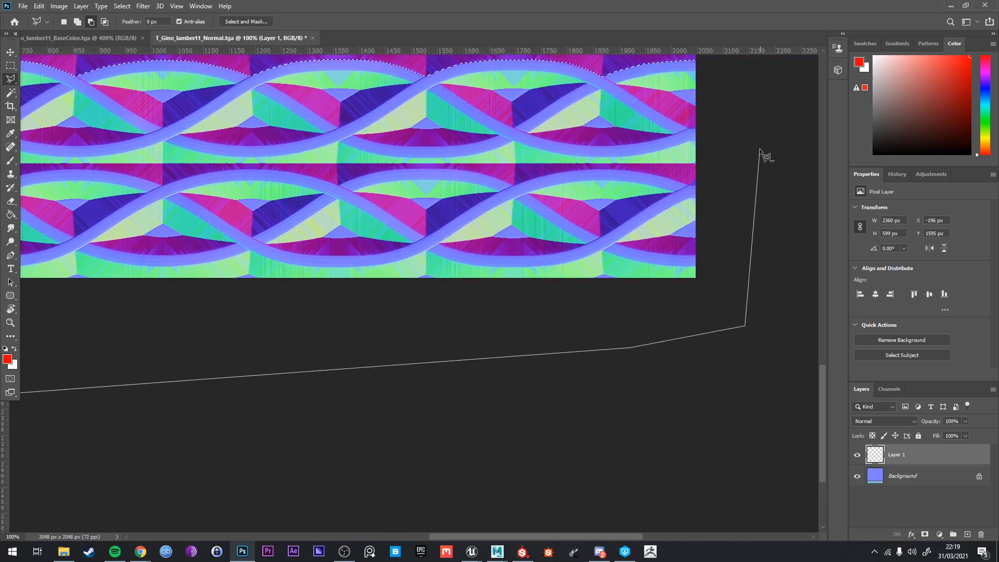
left_click(759, 149)
Trace the subtracting outline leftward along the upper braid's lower edge from the canvas's right edge to about 1360 px
left_click_drag(723, 172, 606, 211)
scroll(603, 195, "up", 2, "alt")
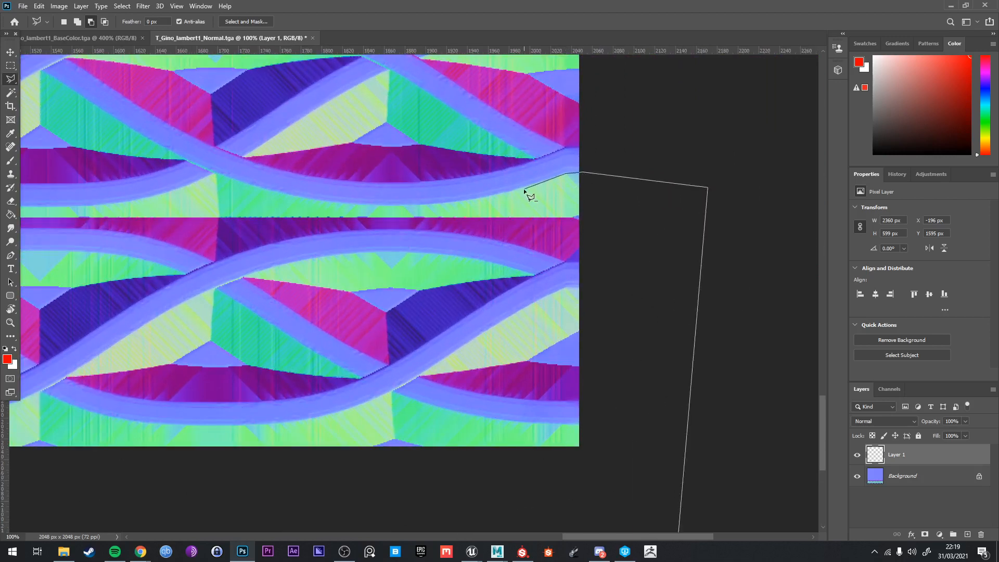
left_click(413, 206)
left_click(154, 196)
left_click(90, 205)
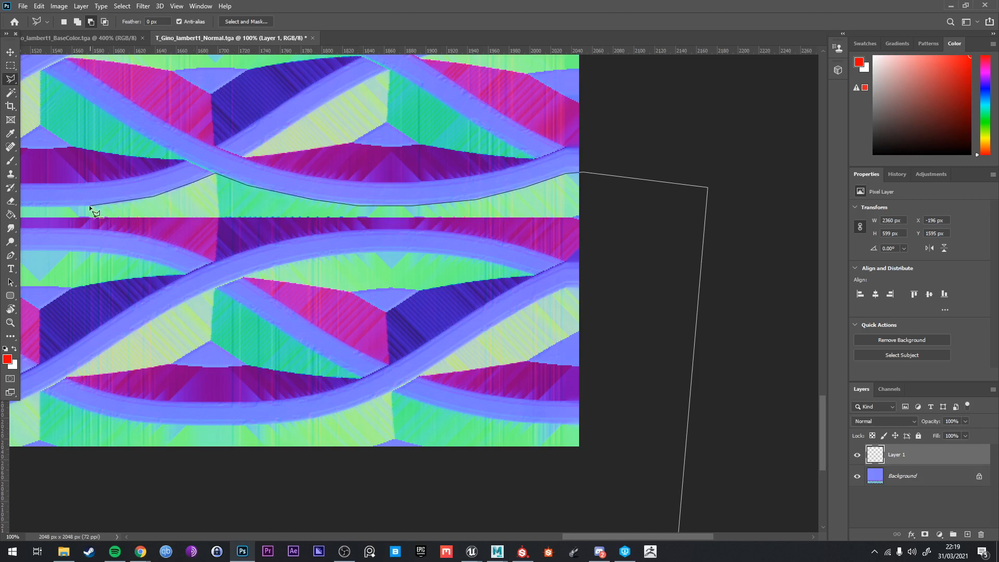
left_click_drag(90, 206, 322, 181)
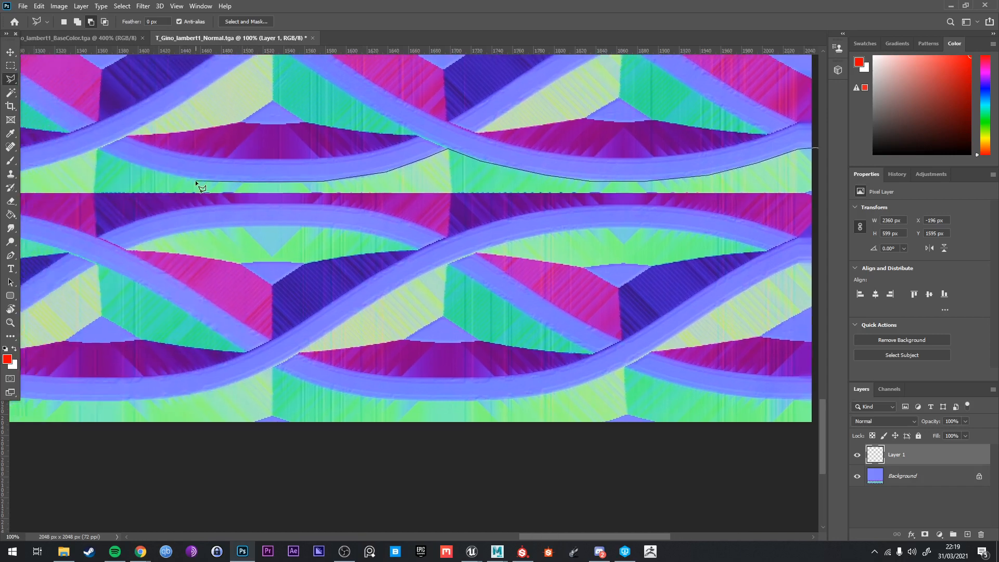
left_click(97, 150)
Continue the subtracting outline leftward under the upper braid from about 1360 px to about 1080 px
left_click_drag(96, 149, 261, 136)
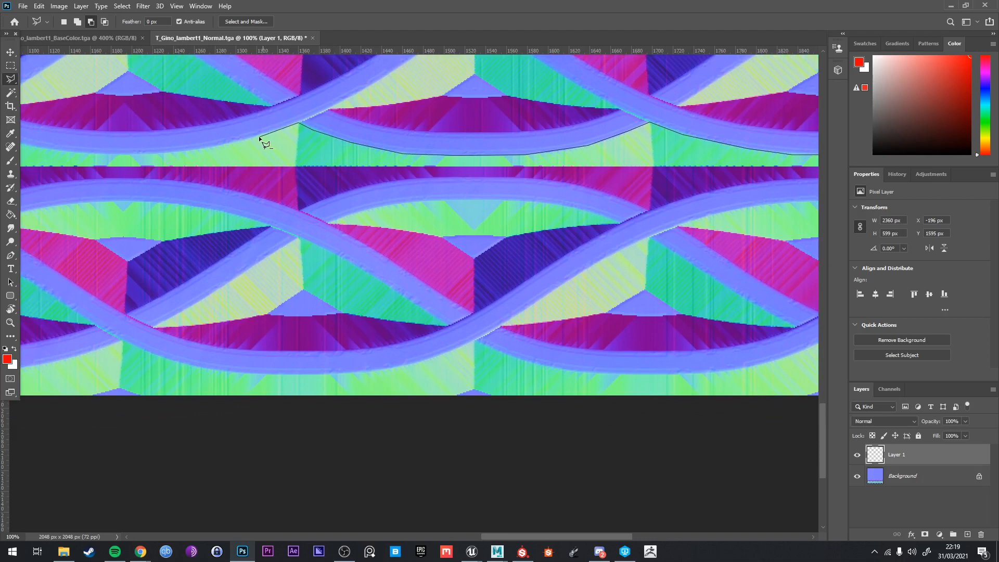
left_click(117, 152)
left_click_drag(116, 152, 338, 176)
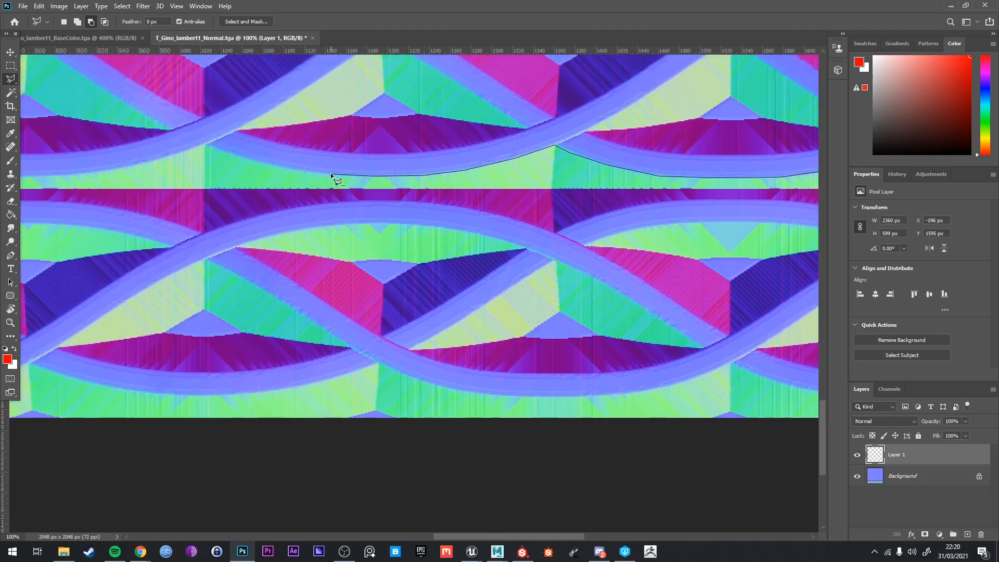
left_click(330, 174)
left_click(269, 165)
Continue the subtracting outline leftward along the upper braid's lower edge to the strand crossing at about 680 px
mouse_move(130, 170)
left_mouse_down()
mouse_move(385, 172)
mouse_move(416, 228)
left_mouse_up()
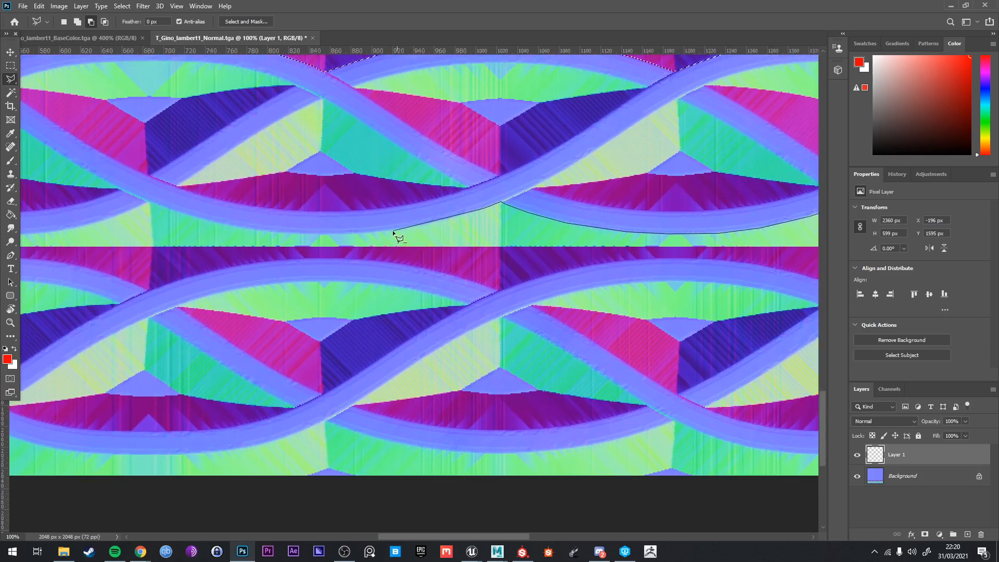
left_click(440, 220)
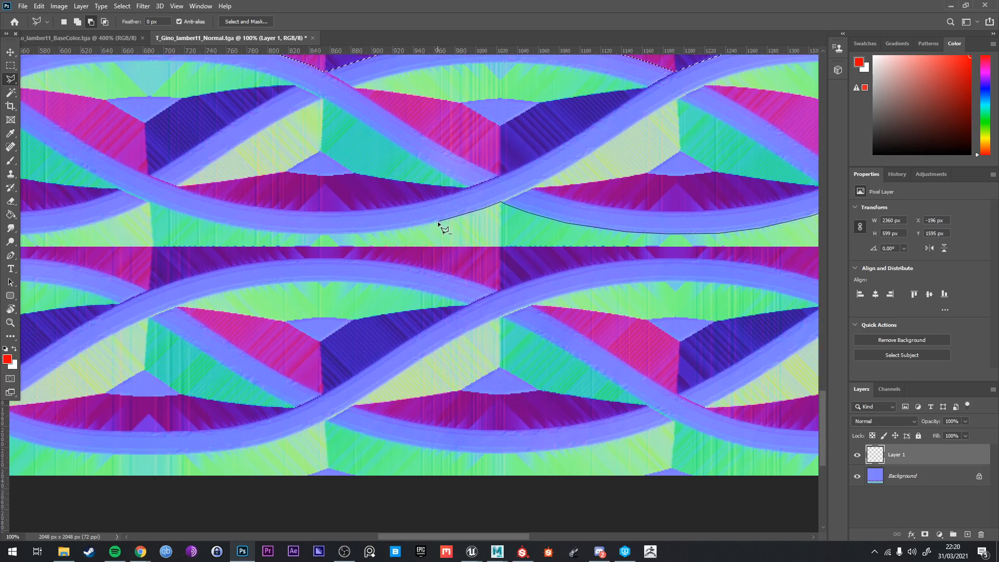
left_click(395, 228)
left_click(322, 234)
left_click(227, 224)
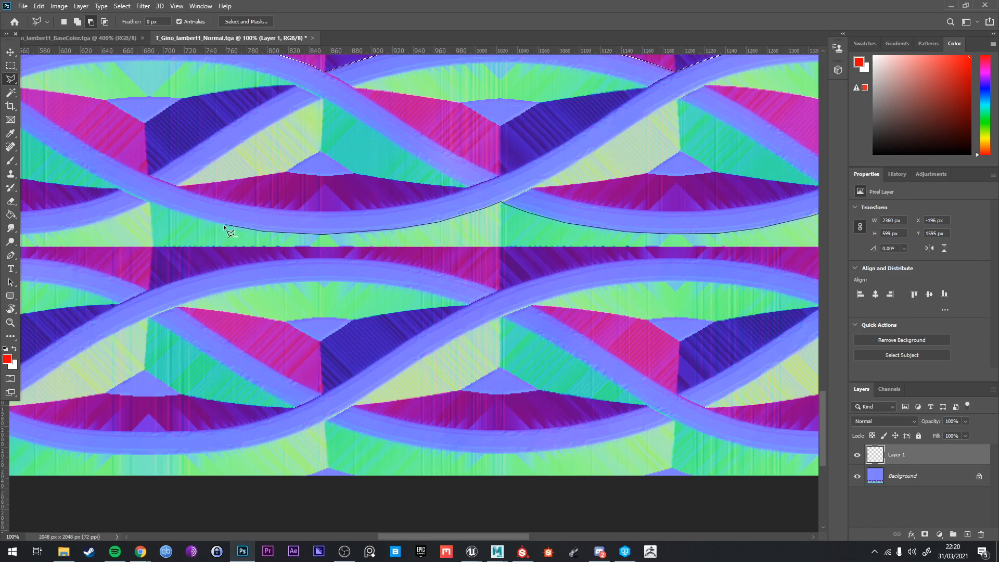
left_click(147, 202)
Extend the subtracting outline leftward beneath the upper braid from about 680 px to the strand crossing at about 340 px
left_click_drag(155, 209, 387, 229)
left_click(387, 228)
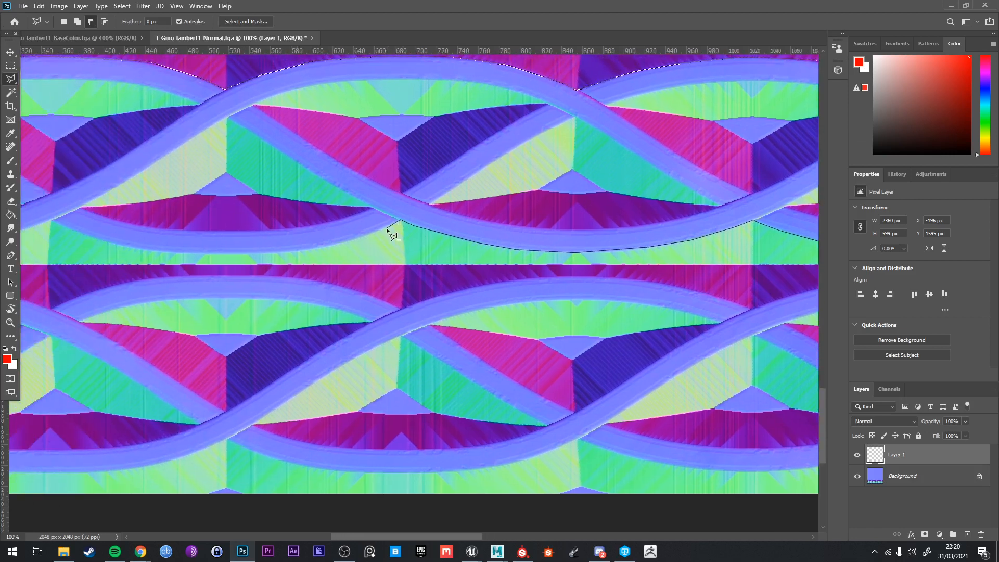
left_click(346, 242)
left_click(307, 249)
left_click(177, 251)
left_click_drag(177, 252, 433, 275)
left_click(388, 271)
left_click(355, 266)
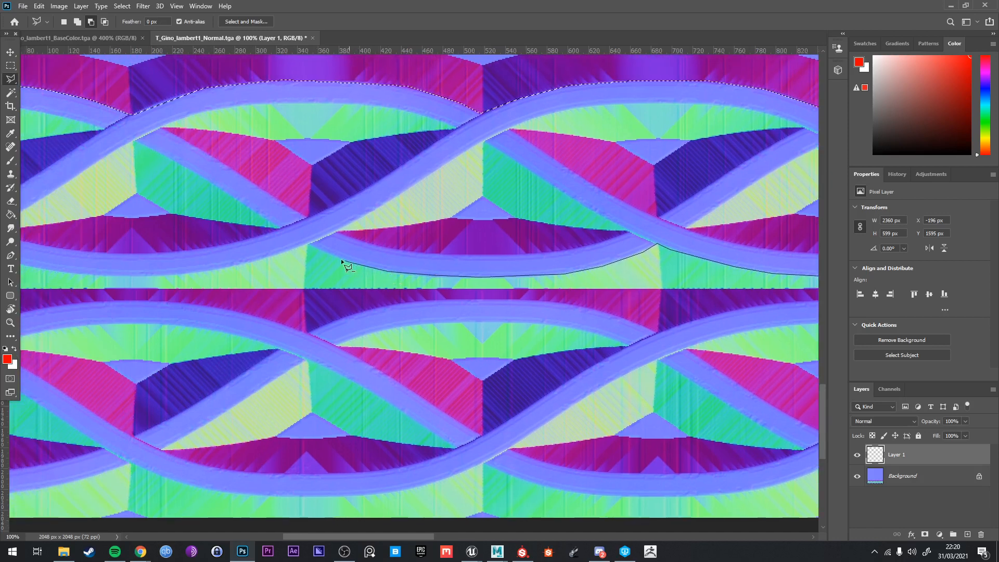
left_click(306, 245)
Trace the rest of the upper braid's lower edge to the canvas's left border and close the subtracting outline at its start point
left_click_drag(276, 252, 423, 241)
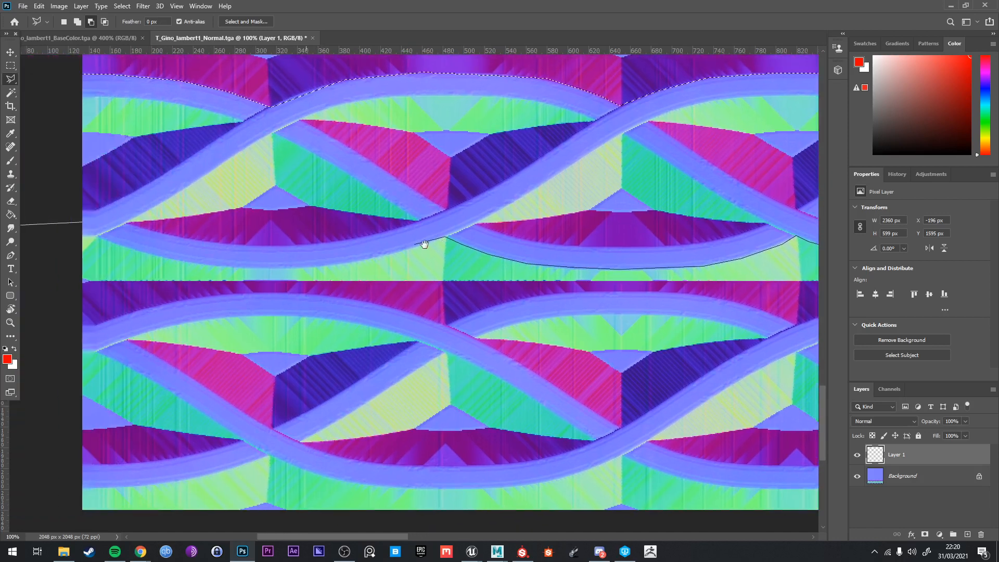
left_click(403, 251)
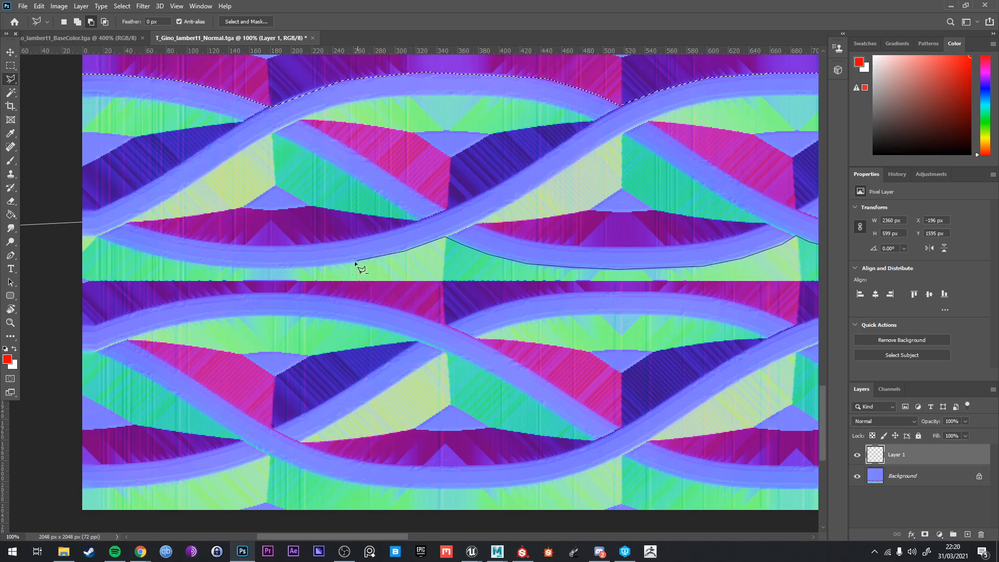
left_click(326, 267)
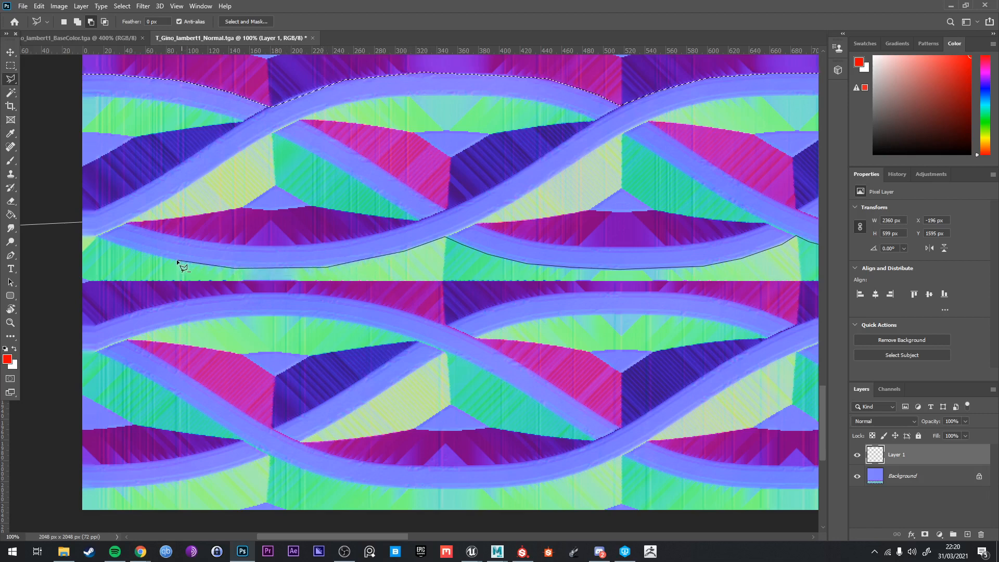
left_click(95, 235)
left_click(82, 235)
left_click(81, 223)
left_click_drag(105, 172, 314, 234)
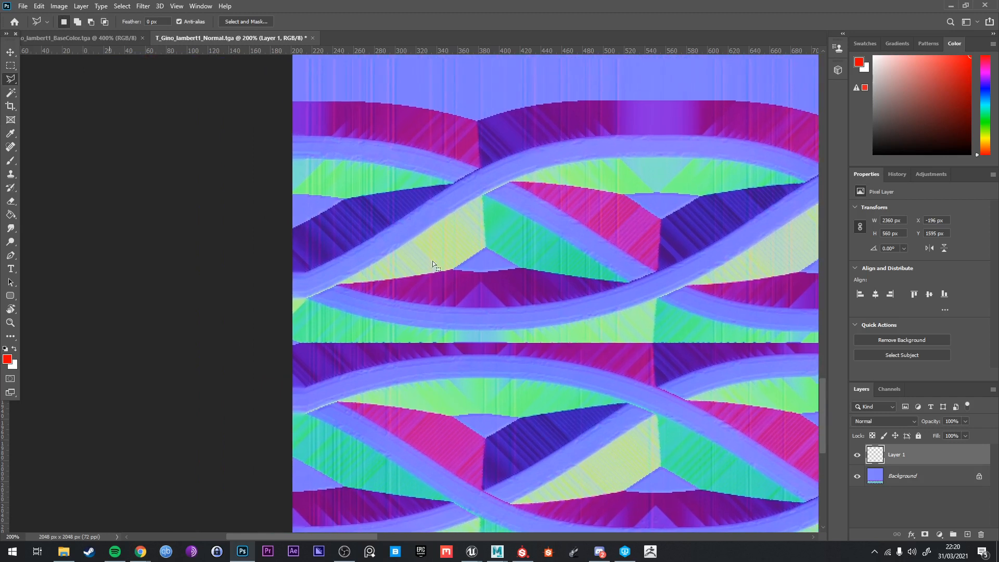
left_click(292, 271)
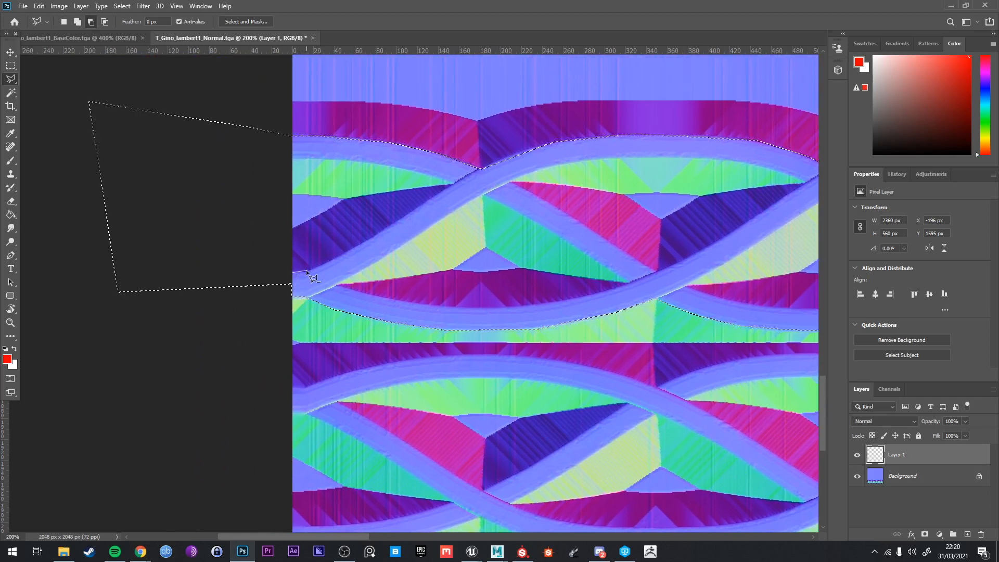
left_click(308, 270)
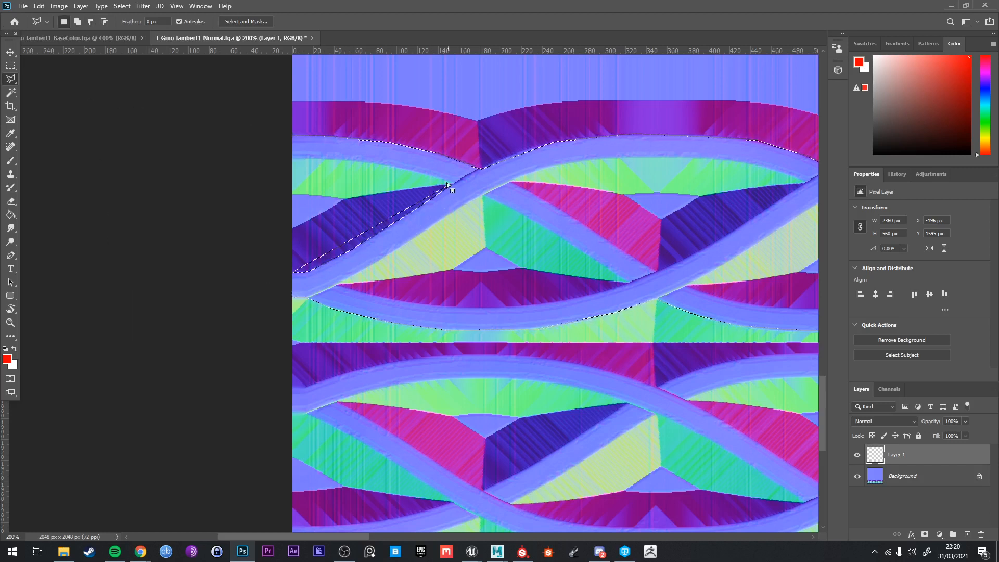
key("Escape")
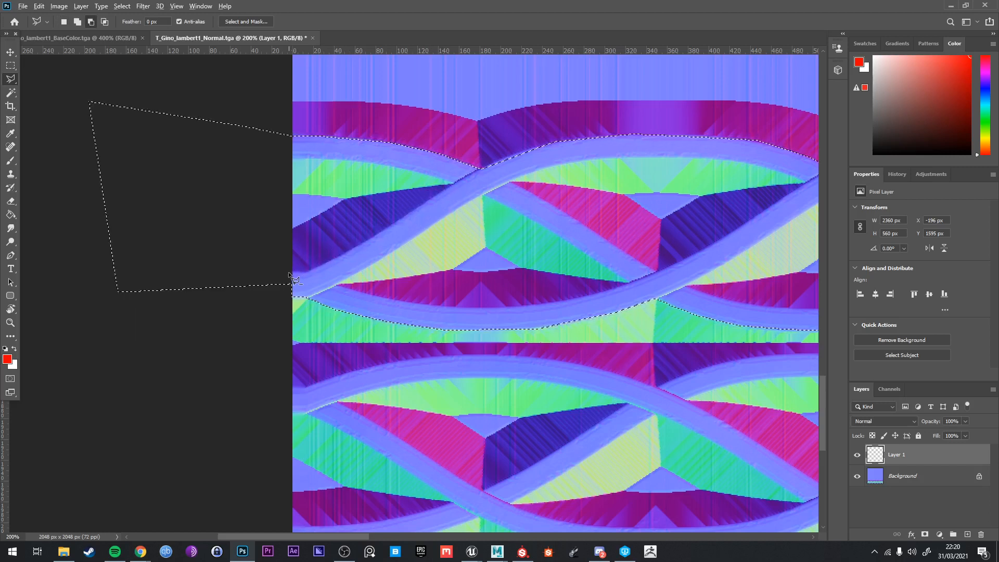
Subtract the gap between the two strands at the canvas's left border, together with the selected area outside the canvas beyond that border
left_click(292, 271, "alt")
left_click(306, 271)
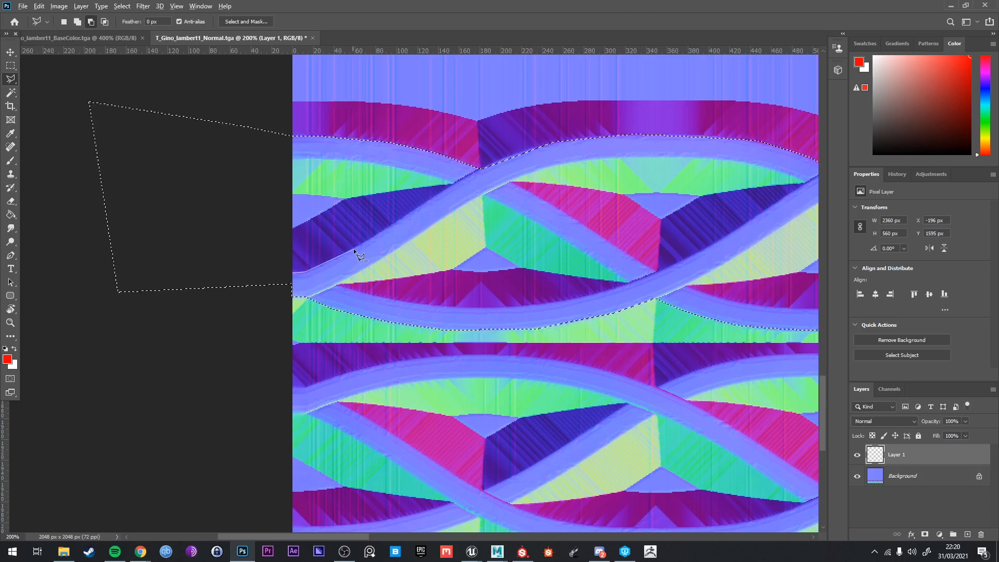
left_click(400, 220)
left_click(442, 190)
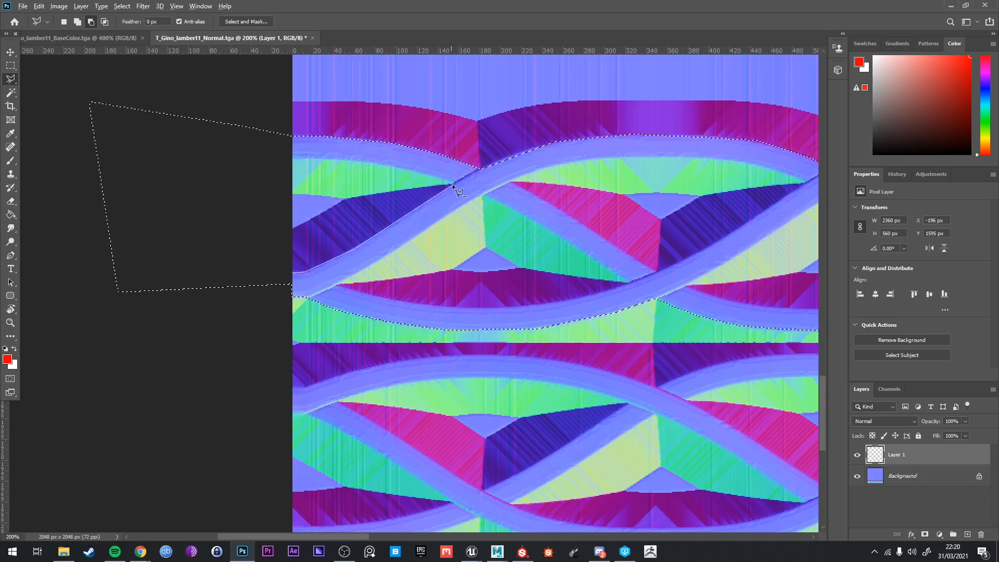
left_click(453, 182)
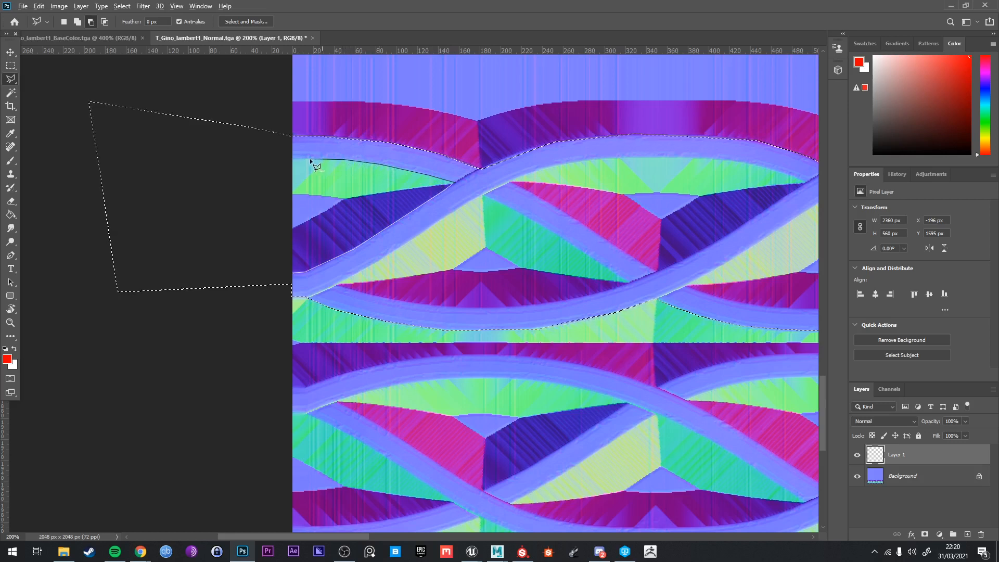
left_click(292, 158)
left_click(292, 129)
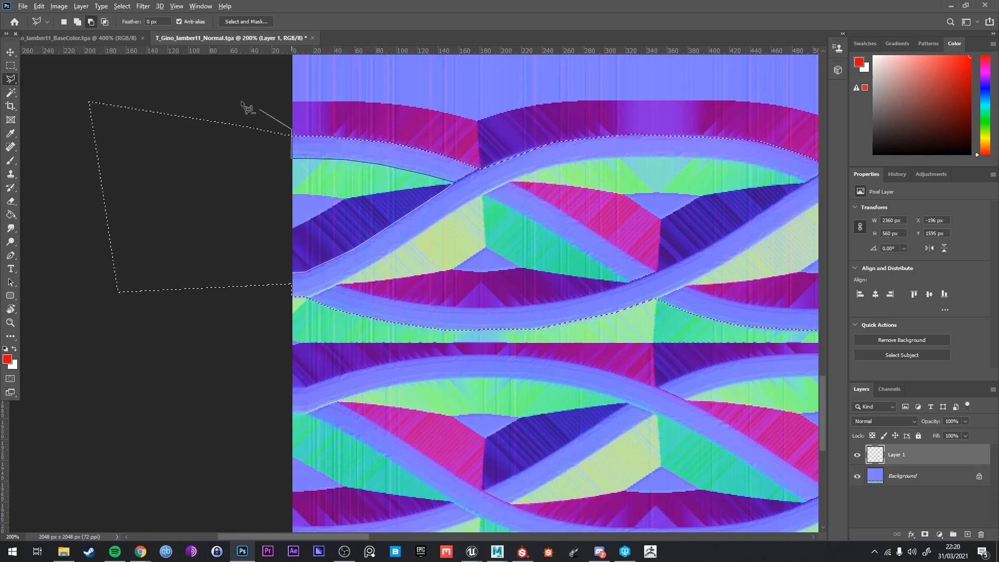
left_click(157, 80)
left_click(66, 76)
left_click(61, 360)
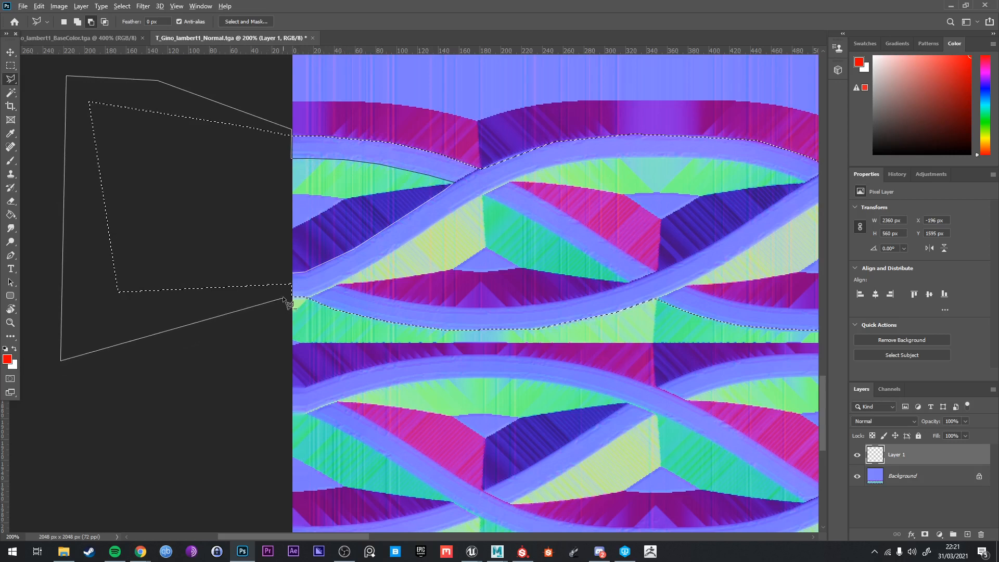
left_click(301, 298)
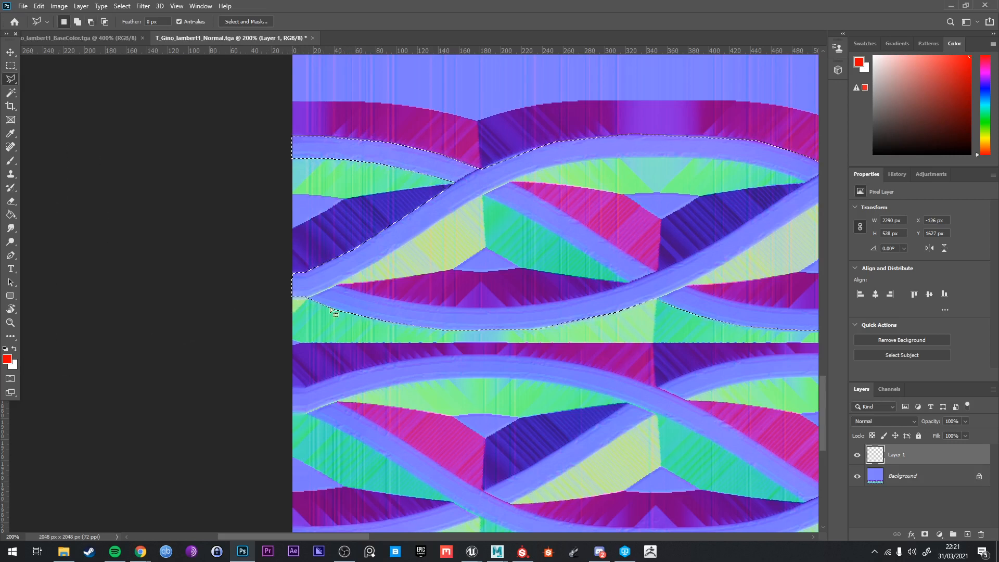
Subtract the first lower gap enclosed by the upper braid's strands, spanning about 40 to 320 px horizontally
scroll(260, 283, "right", 2, "shift")
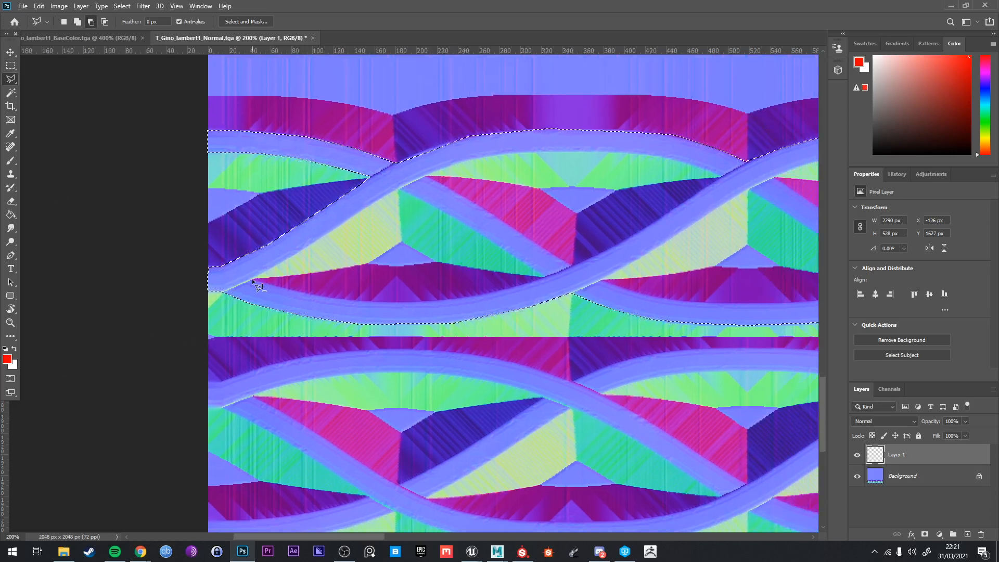
left_click(252, 279)
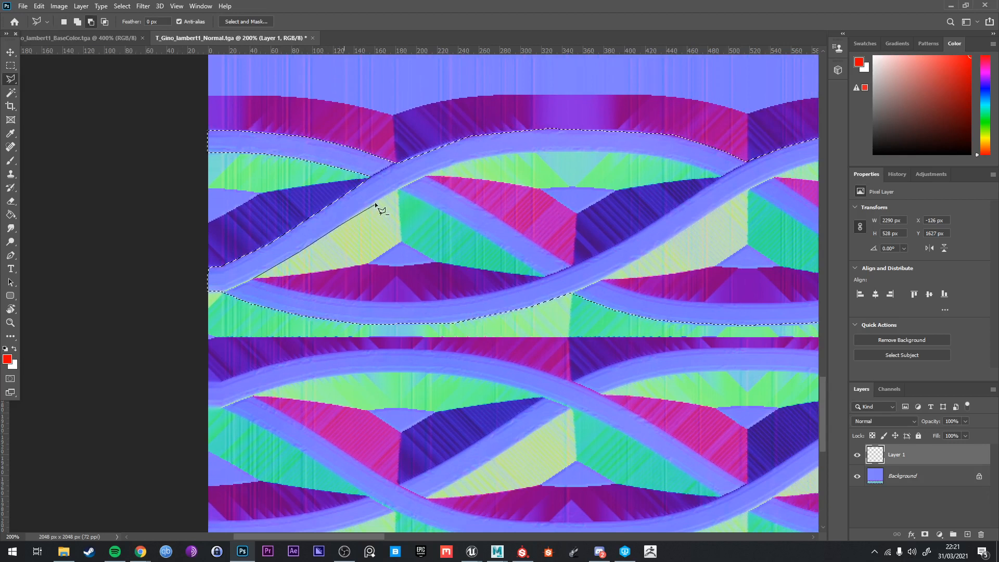
left_click(397, 188)
left_click(544, 276)
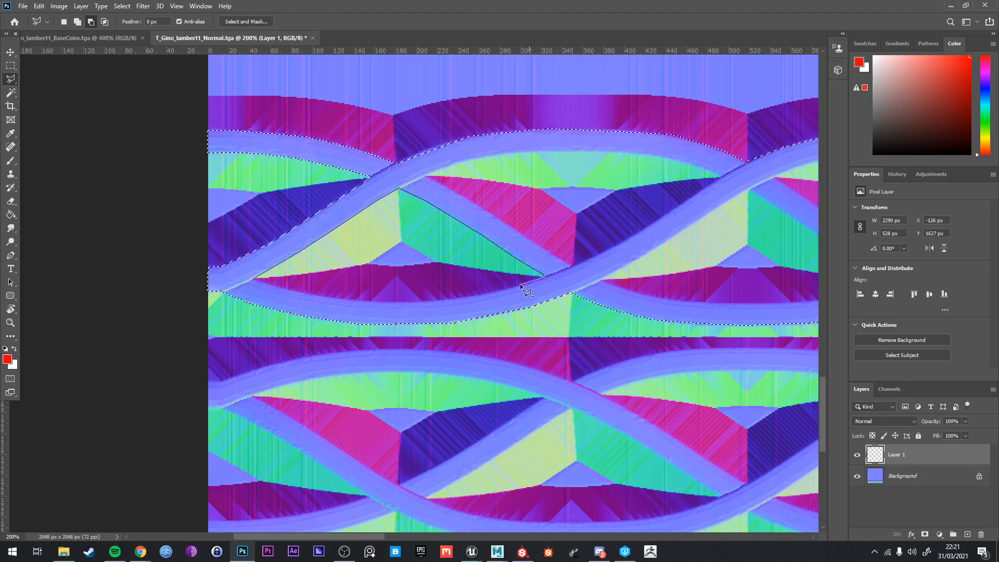
left_click(480, 294)
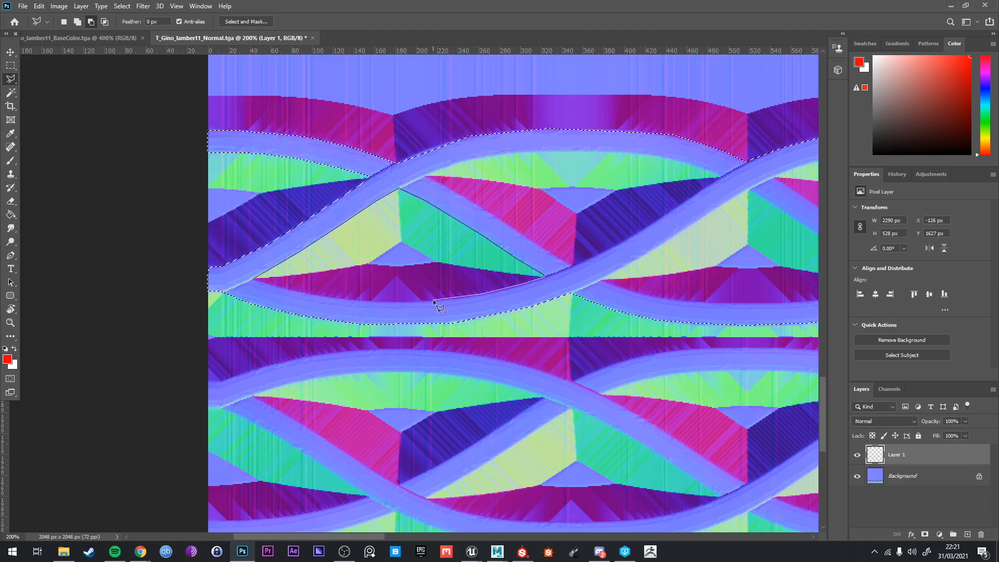
left_click(392, 301)
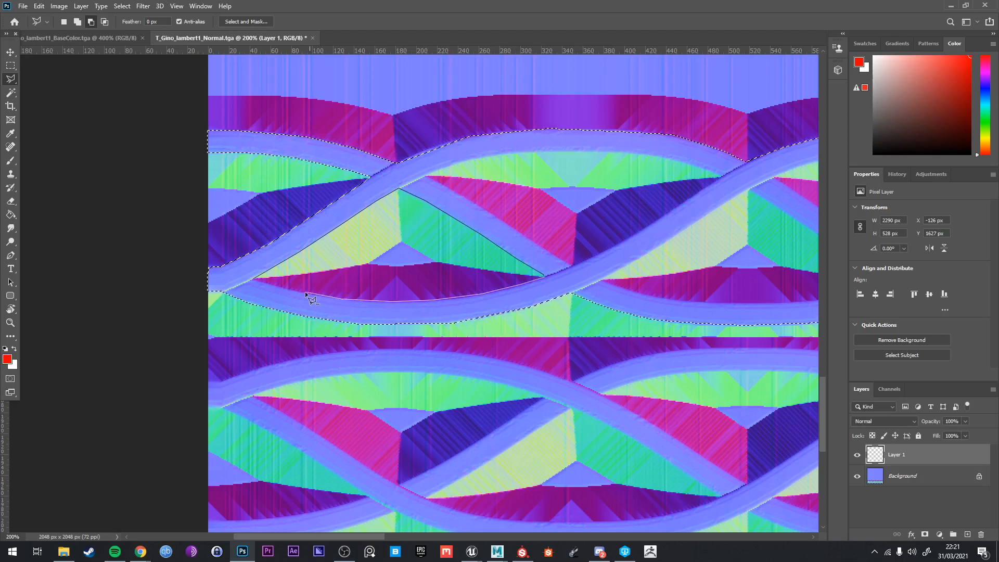
left_click(252, 278)
Start a subtracting outline on the next upper gap, tracing the arched strand's lower edge from about 200 px to about 490 px
left_click_drag(576, 225, 332, 292)
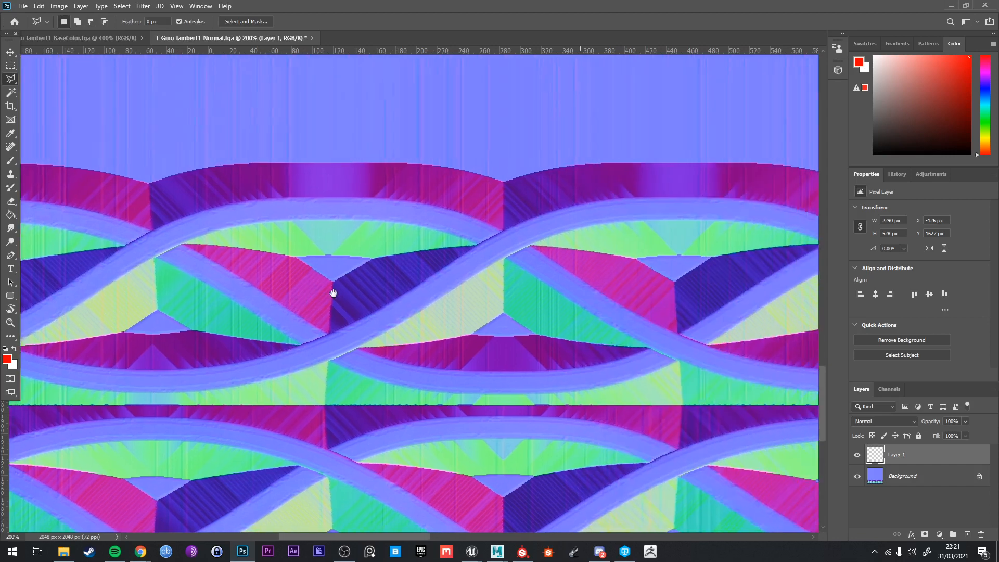
left_click(179, 243, "alt")
left_click(211, 229)
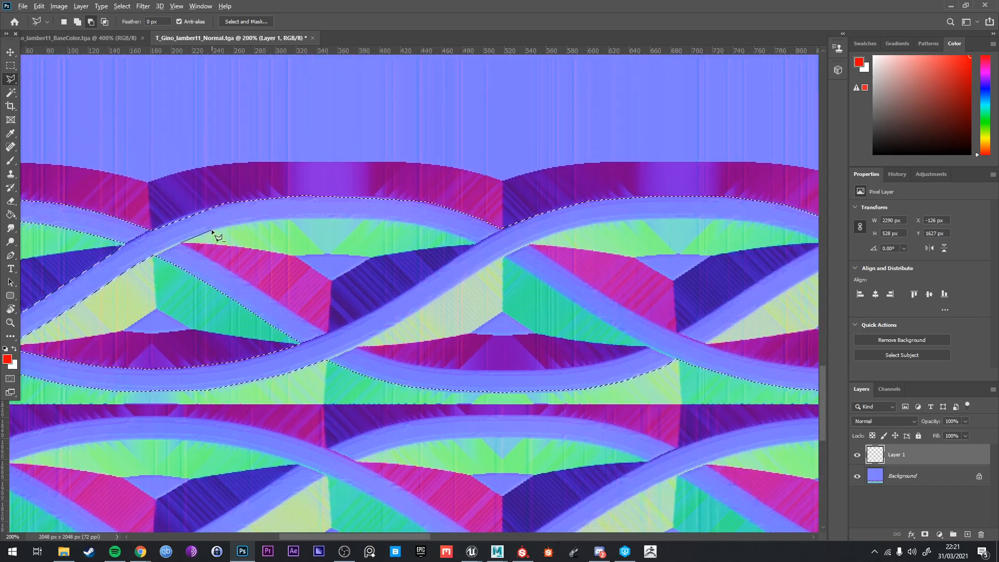
left_click(254, 221)
left_click(355, 217)
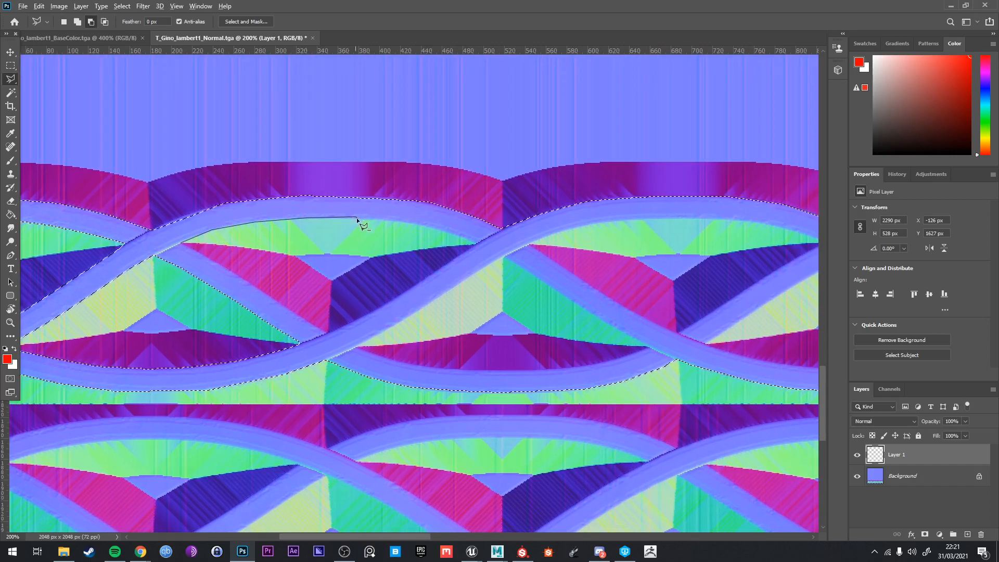
left_click(406, 220)
left_click(449, 231)
left_click(476, 242)
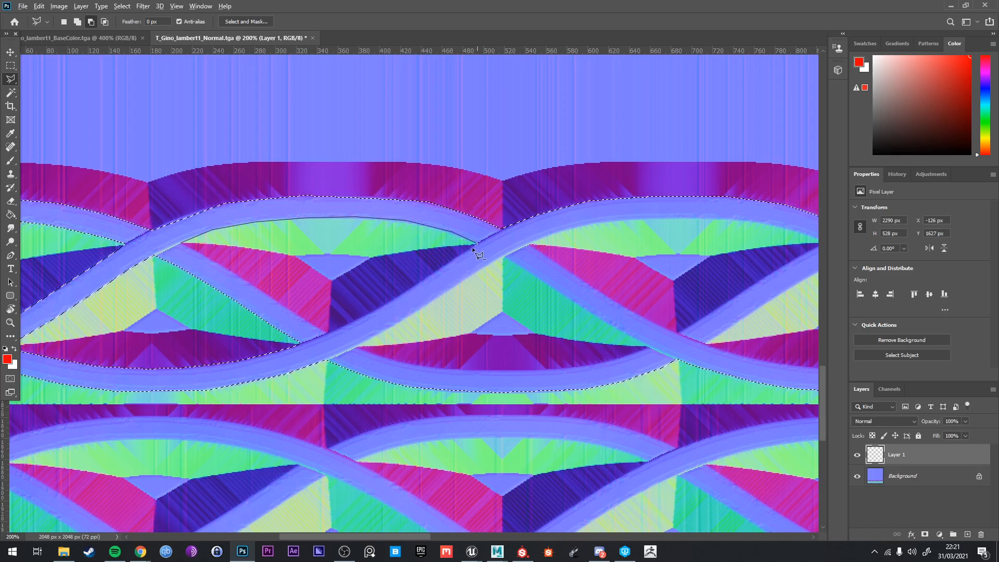
Trace down the gap's lower edges through the strand crossing at about 340 px and back to the start, closing the subtraction
left_click(432, 274)
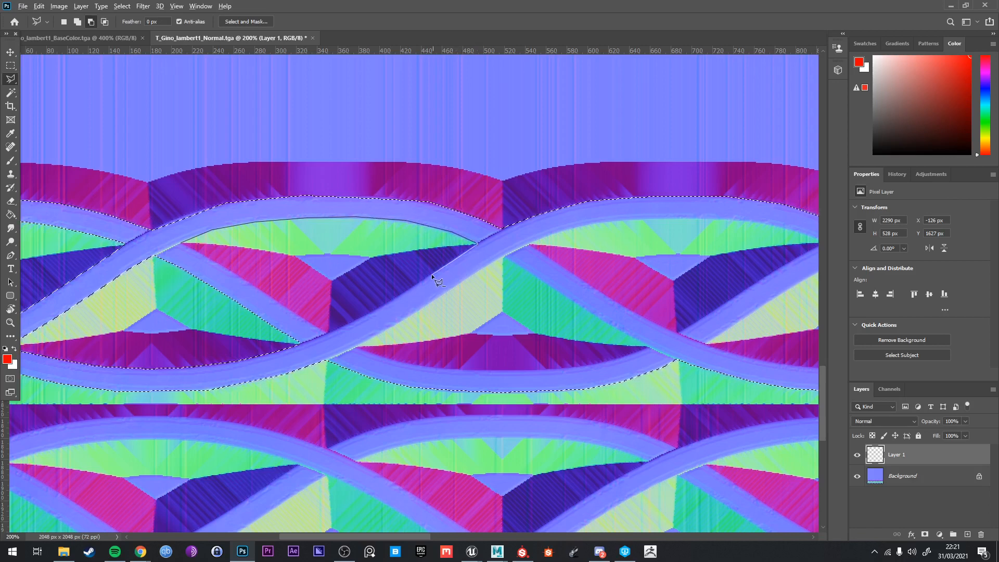
left_click(400, 295)
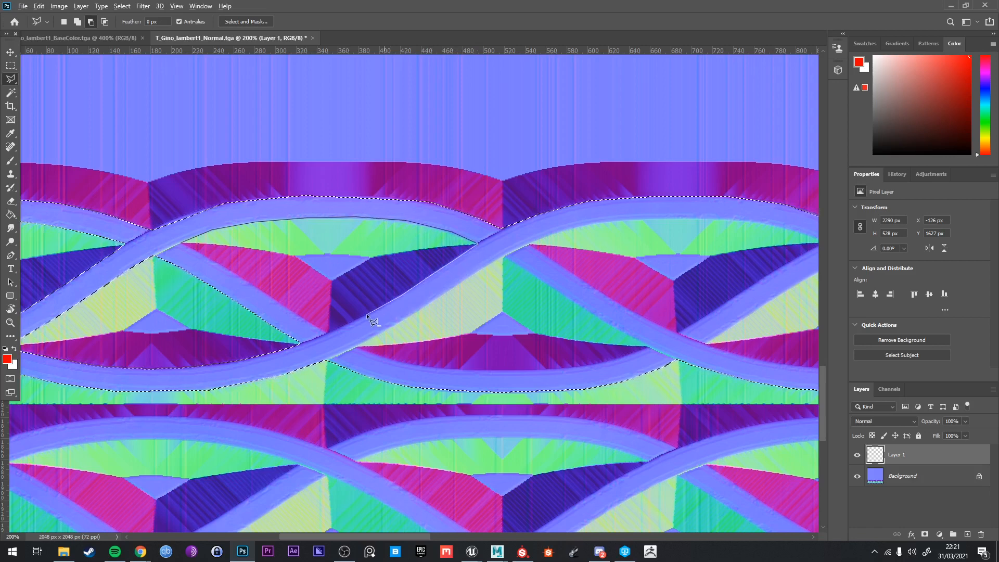
left_click(327, 332)
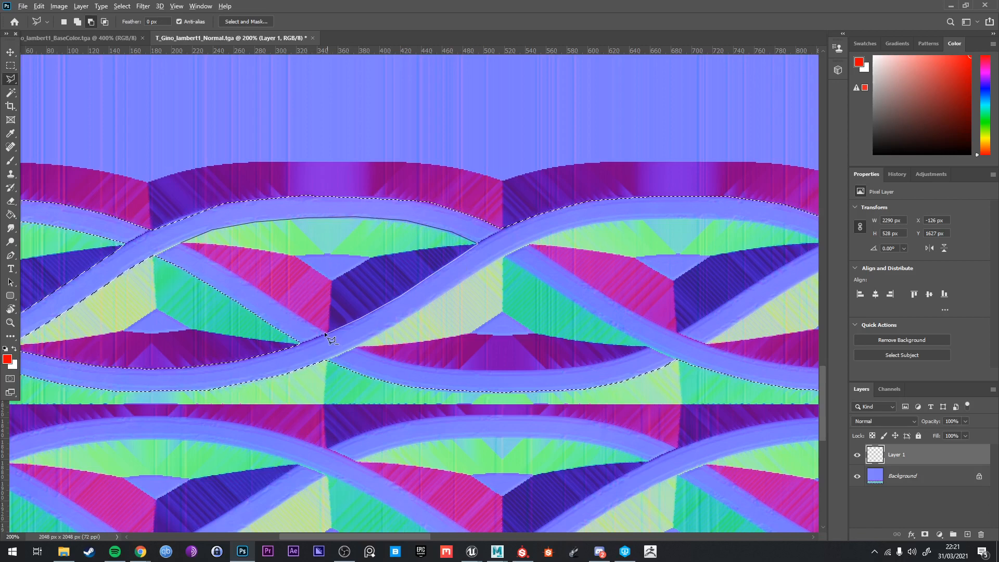
left_click(285, 307)
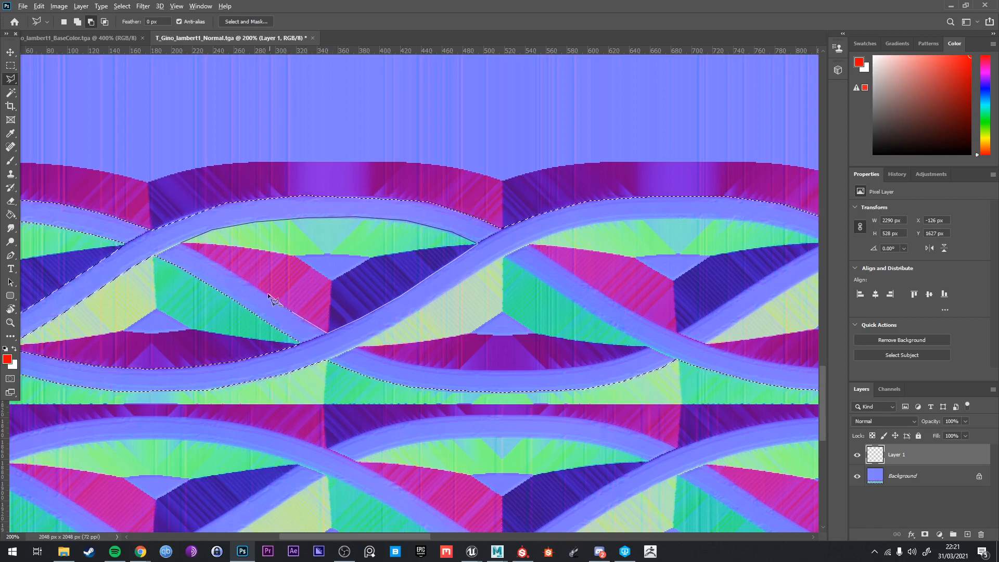
left_click(232, 271)
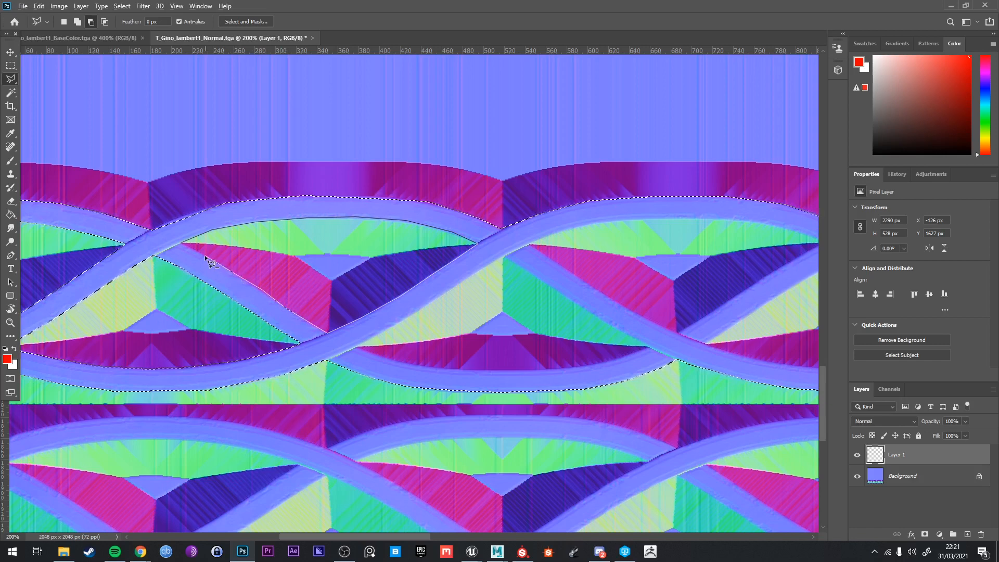
left_click(182, 244)
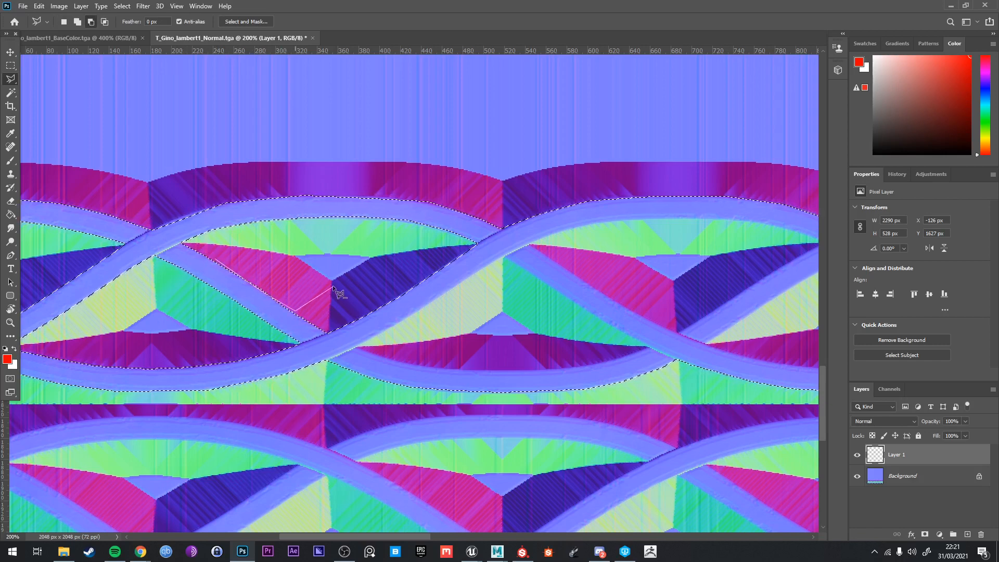
Subtract the second lower gap enclosed by the upper braid's strands, spanning about 375 to 655 px horizontally
left_click(355, 345, "alt")
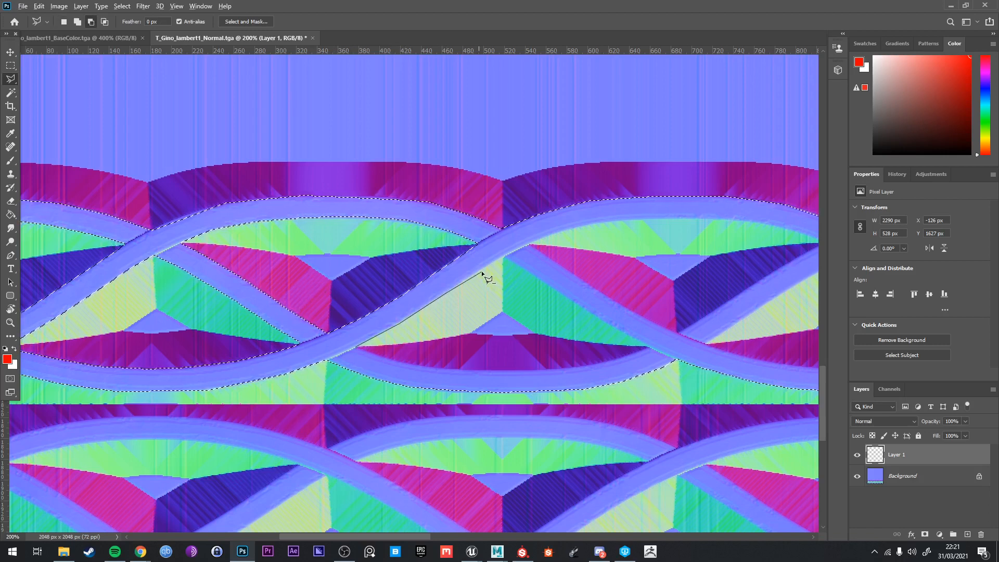
left_click(503, 254)
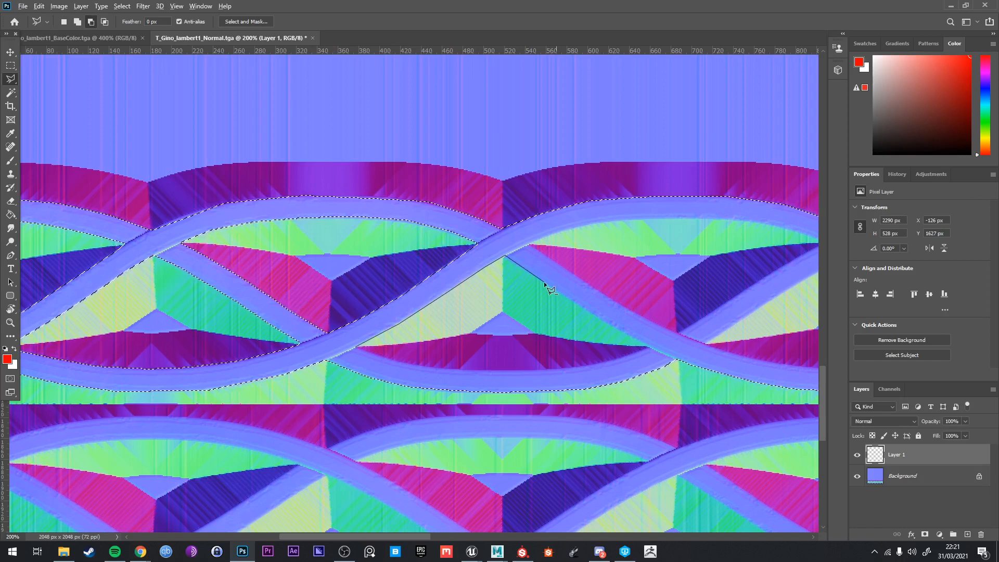
left_click(648, 345)
left_click(507, 369)
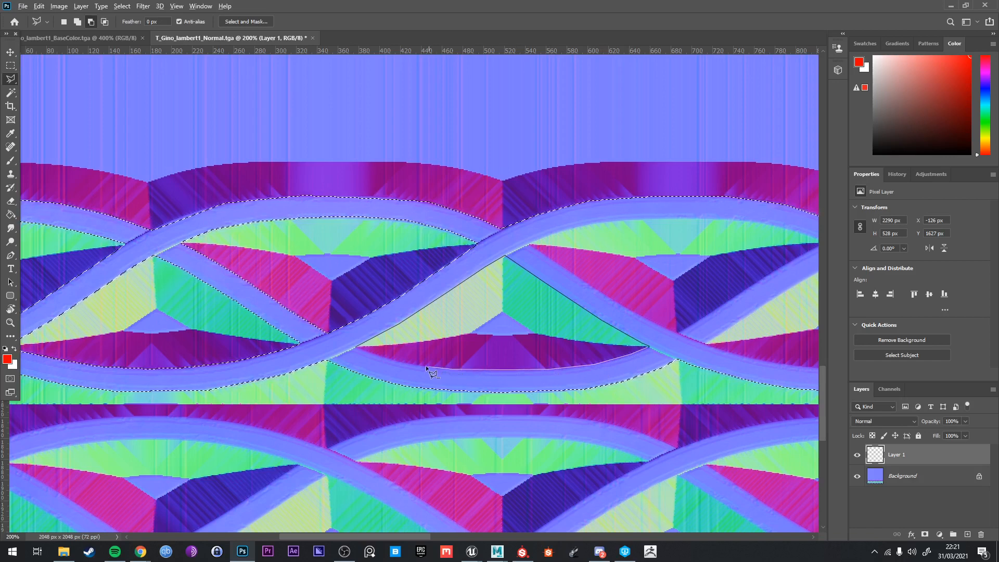
left_click(404, 362)
left_click(385, 358)
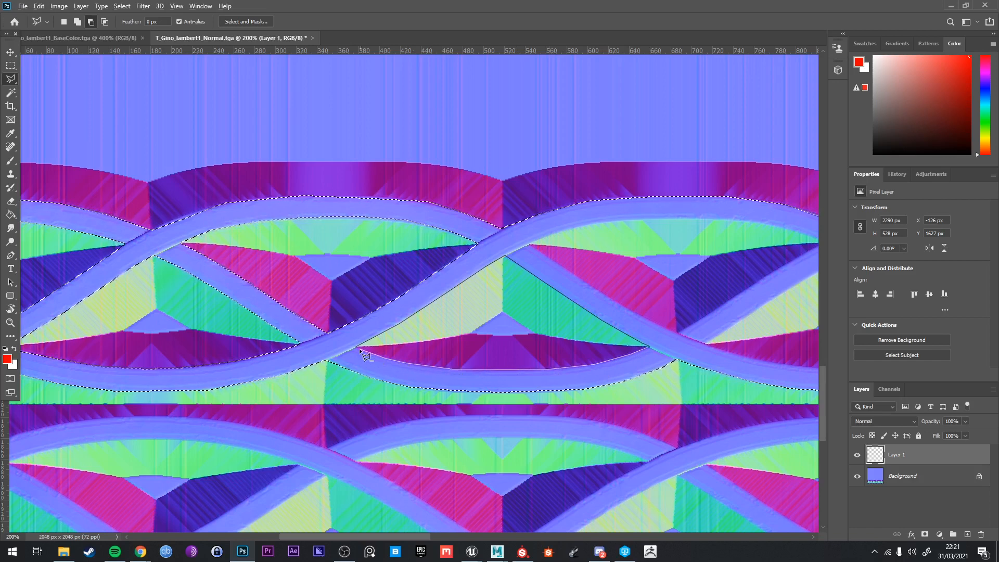
left_click(357, 348)
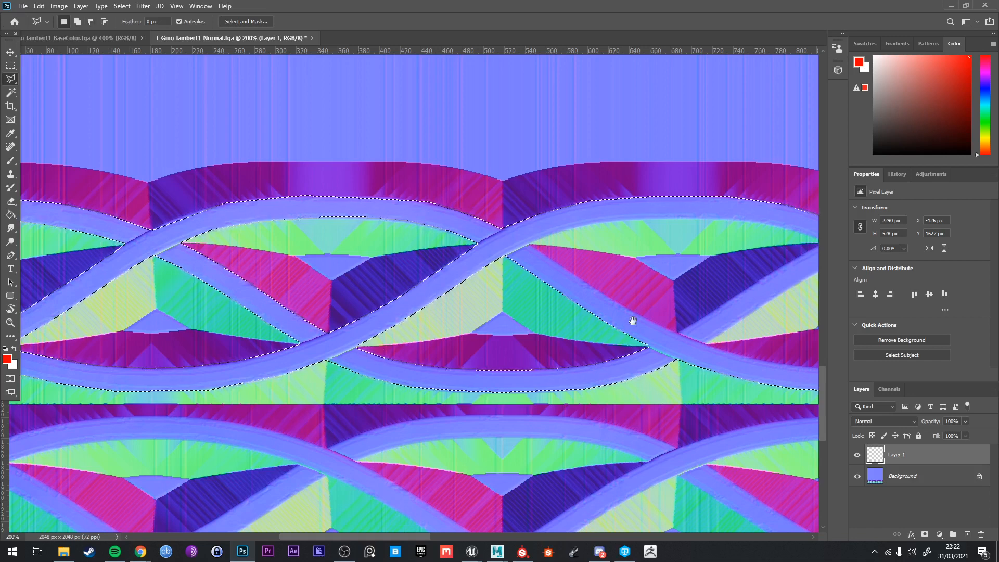
Subtract the next upper gap between the upper braid's strands, spanning about 540 to 820 px horizontally
left_click_drag(631, 323, 411, 339)
left_click(302, 266, "alt")
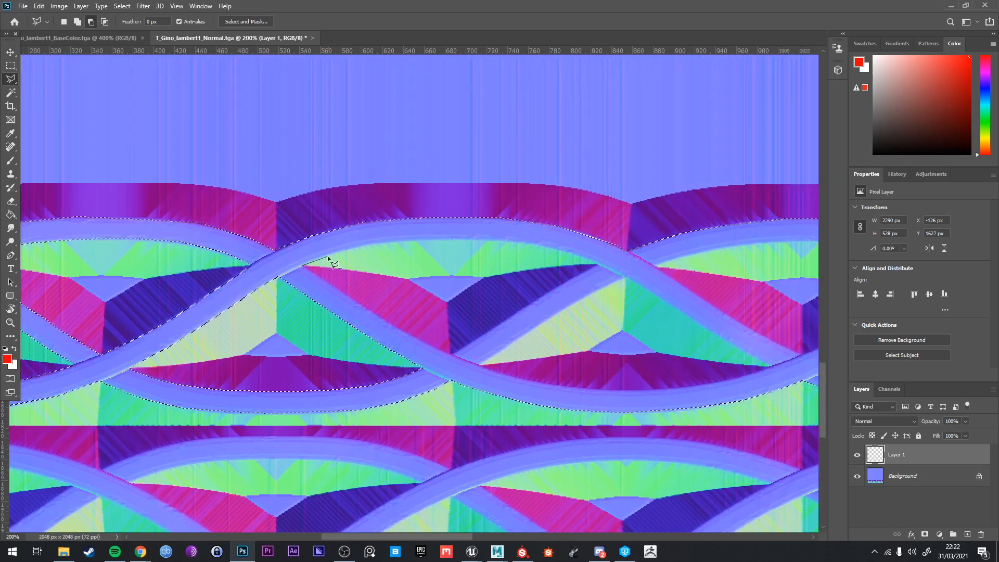
left_click(358, 247)
left_click(393, 241)
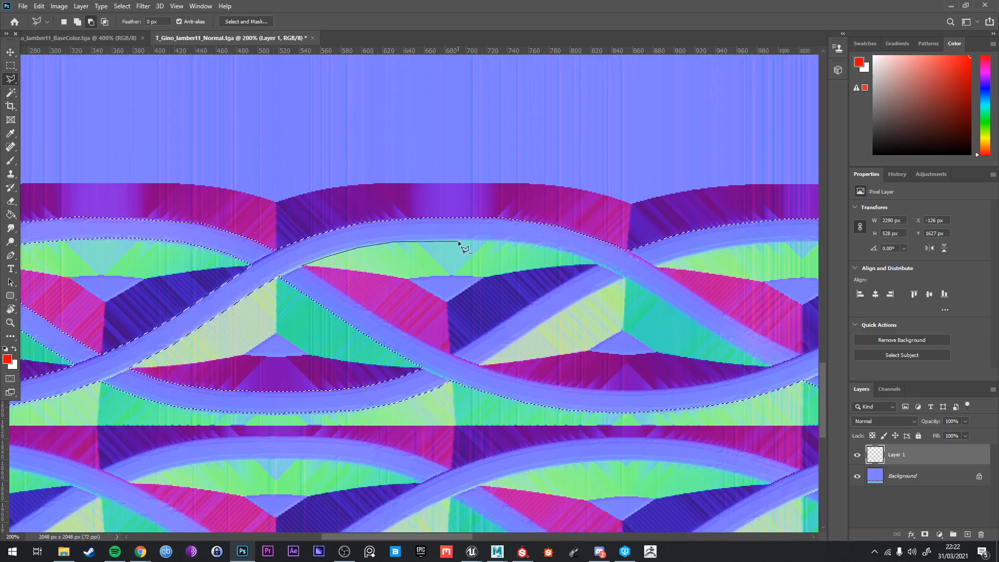
left_click(536, 243)
left_click(598, 264)
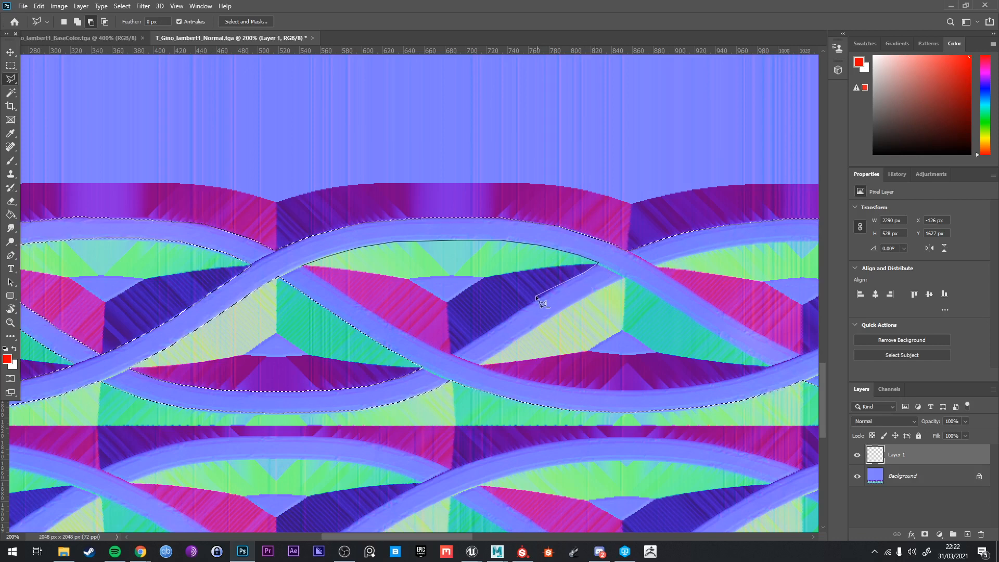
left_click(449, 353)
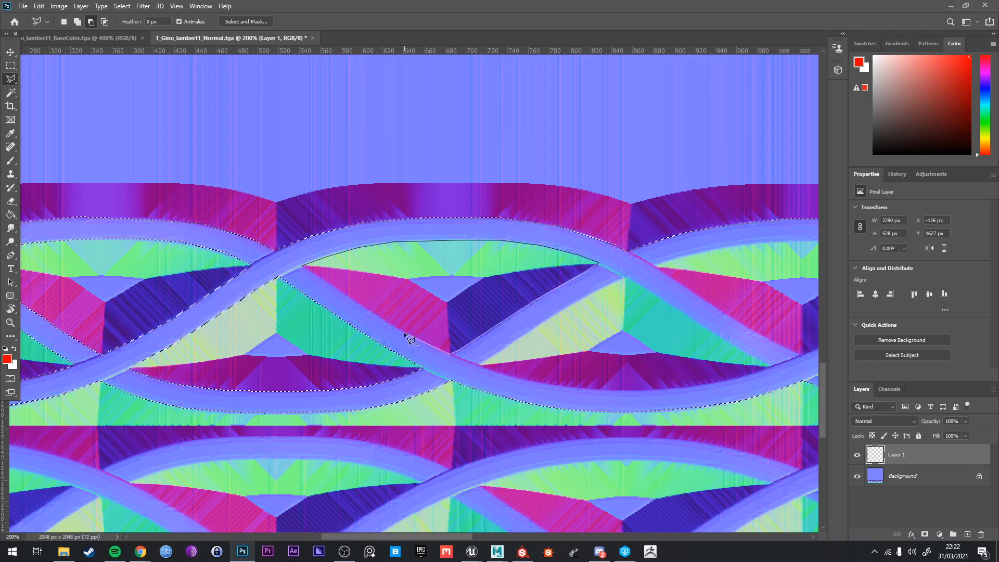
left_click(404, 332)
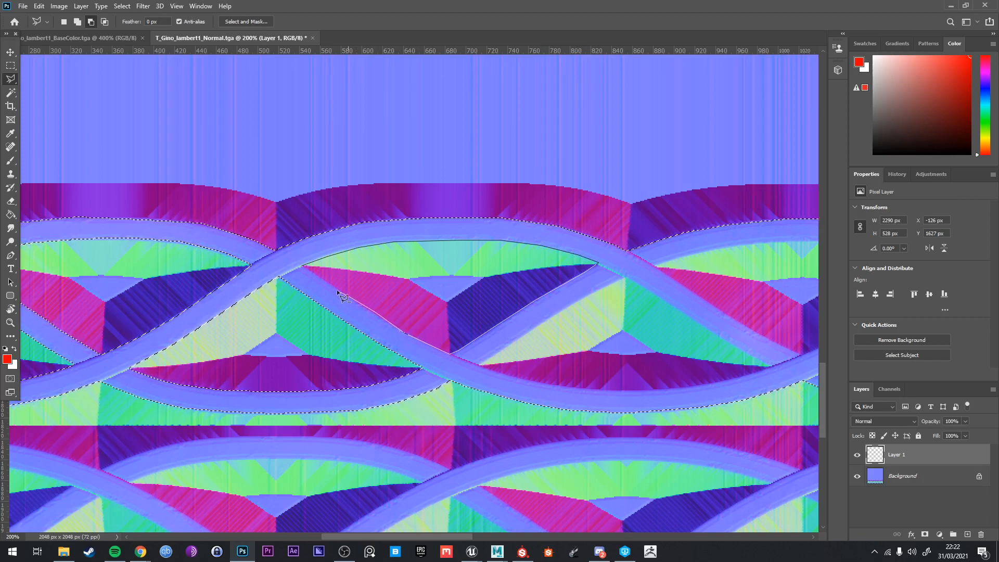
left_click(303, 265)
Subtract a small sliver from the selection along that gap's edge on the descending strand, from about 580 to 640 px
scroll(358, 305, "up", 2)
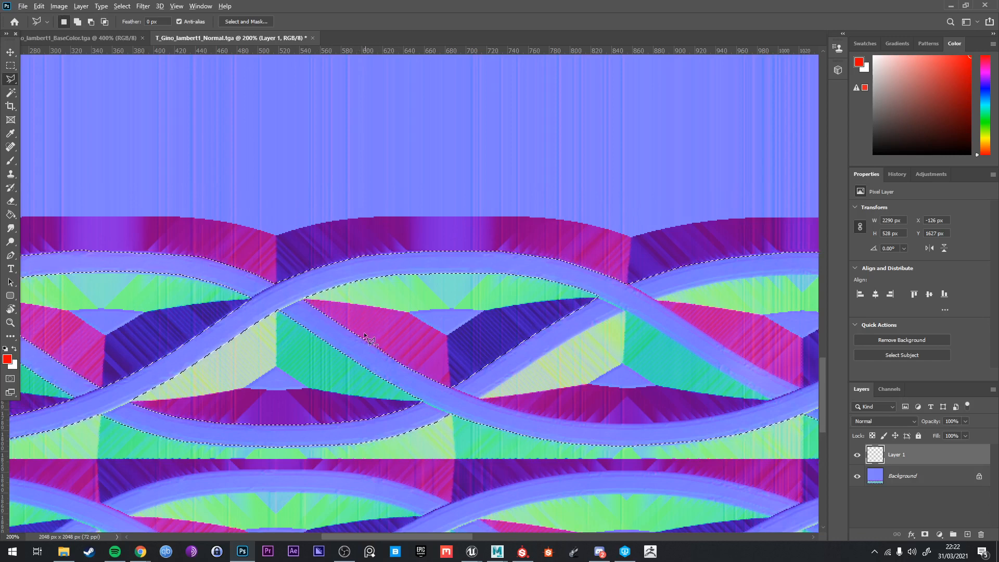
left_click(348, 327)
left_click(409, 366)
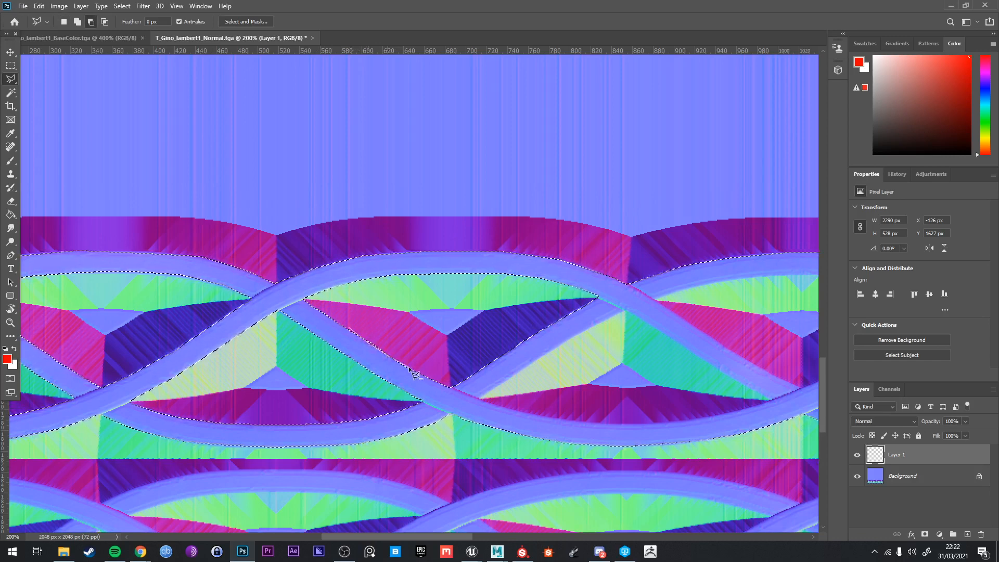
double_click(405, 338)
Subtract the third lower gap enclosed by the upper braid's strands, spanning about 705 to 985 px horizontally
left_click_drag(568, 352, 434, 247)
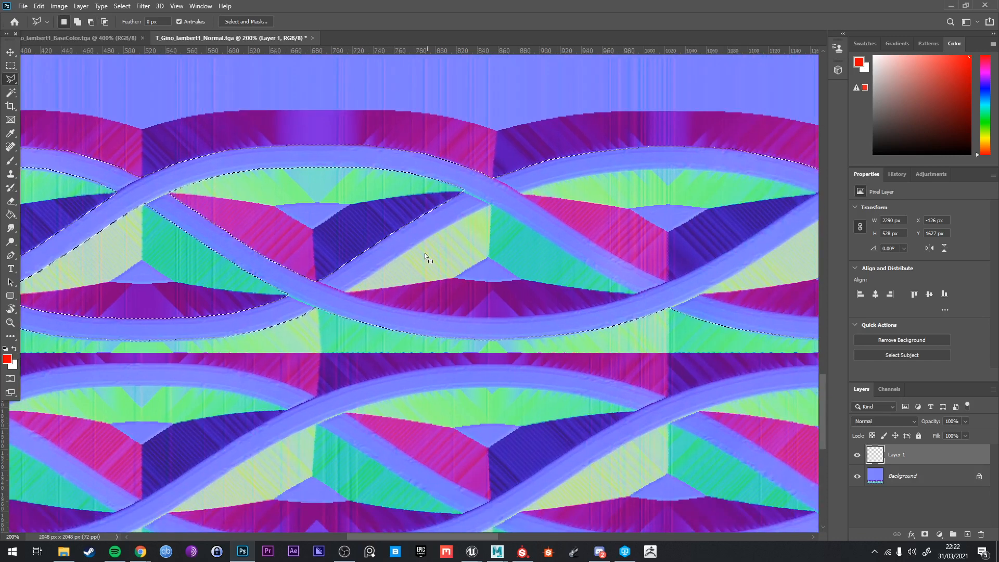
left_click(344, 291)
left_click(489, 203)
left_click(521, 220)
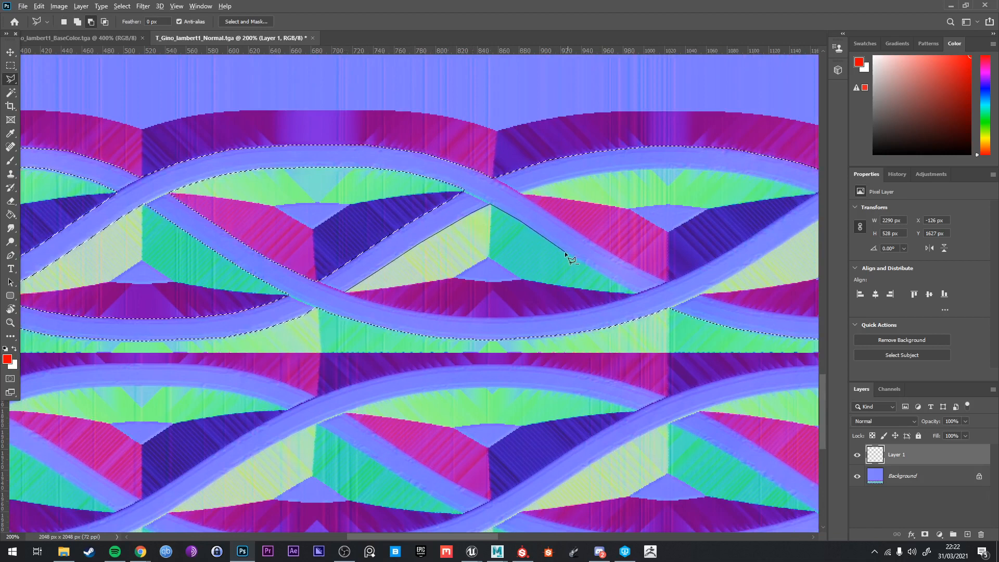
left_click(637, 293)
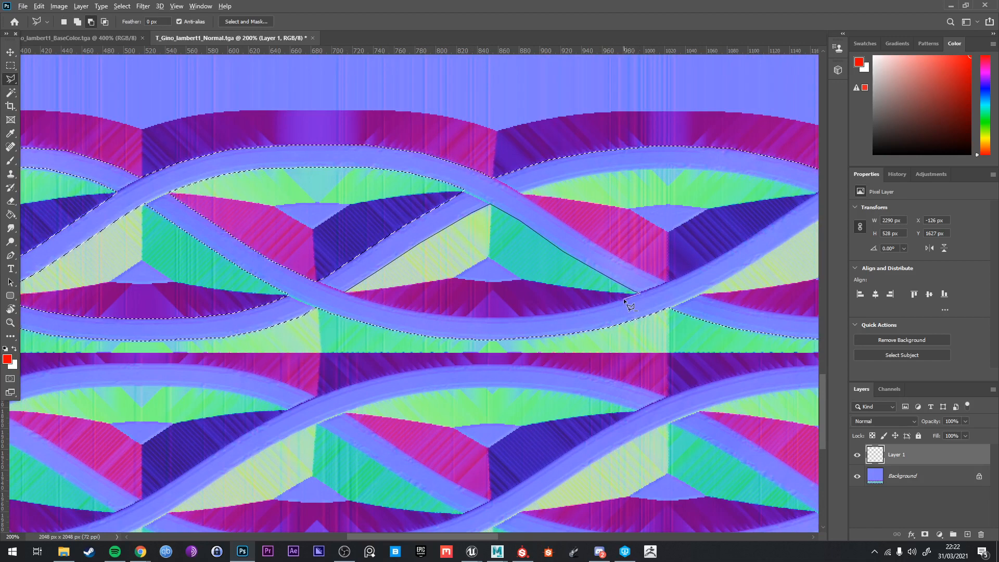
left_click(557, 311)
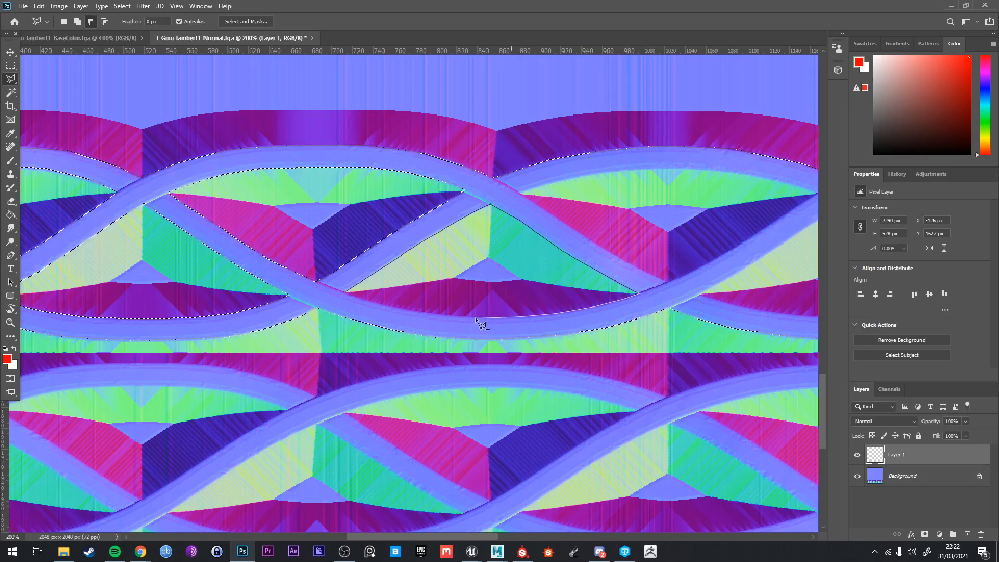
left_click(429, 312)
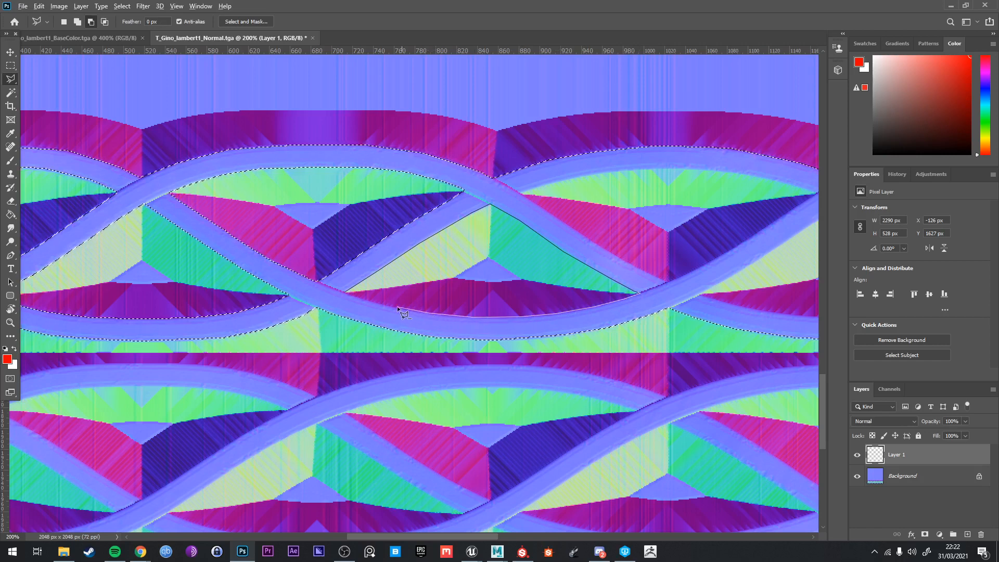
left_click(392, 306)
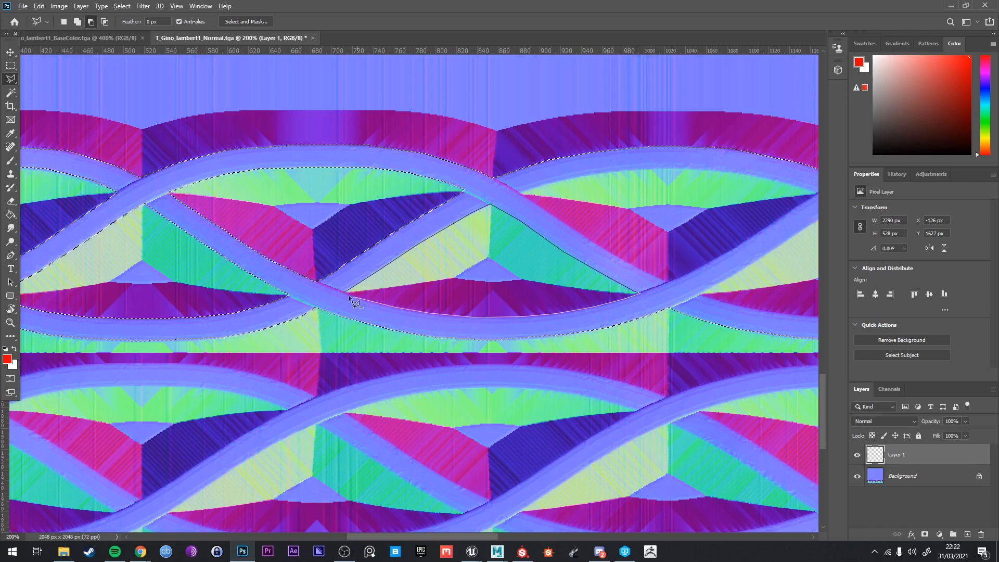
left_click(344, 293)
Start a subtracting outline on the next upper gap, tracing the arched strand's lower edge from about 875 px to about 1160 px
left_click_drag(504, 246, 342, 289)
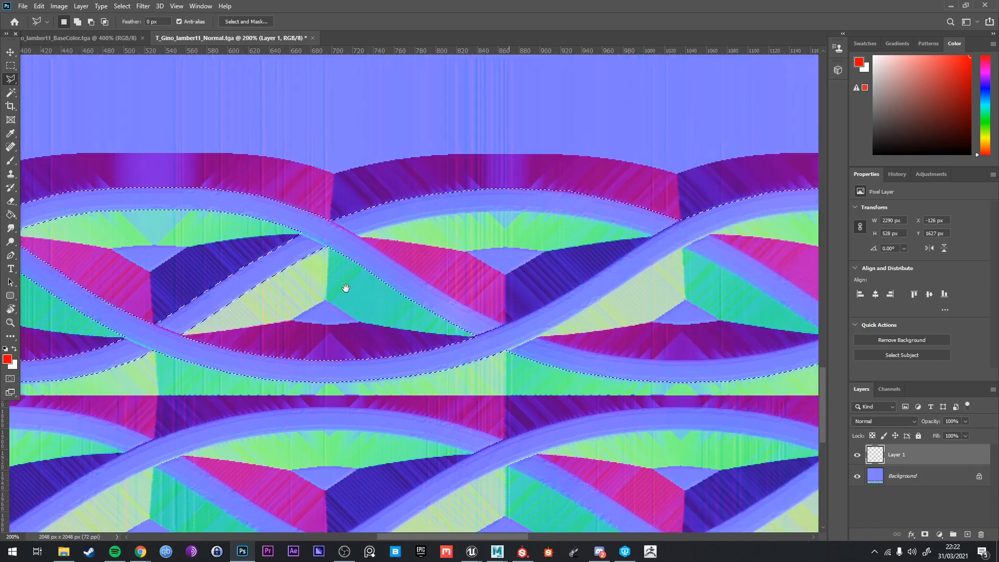
left_click(357, 235)
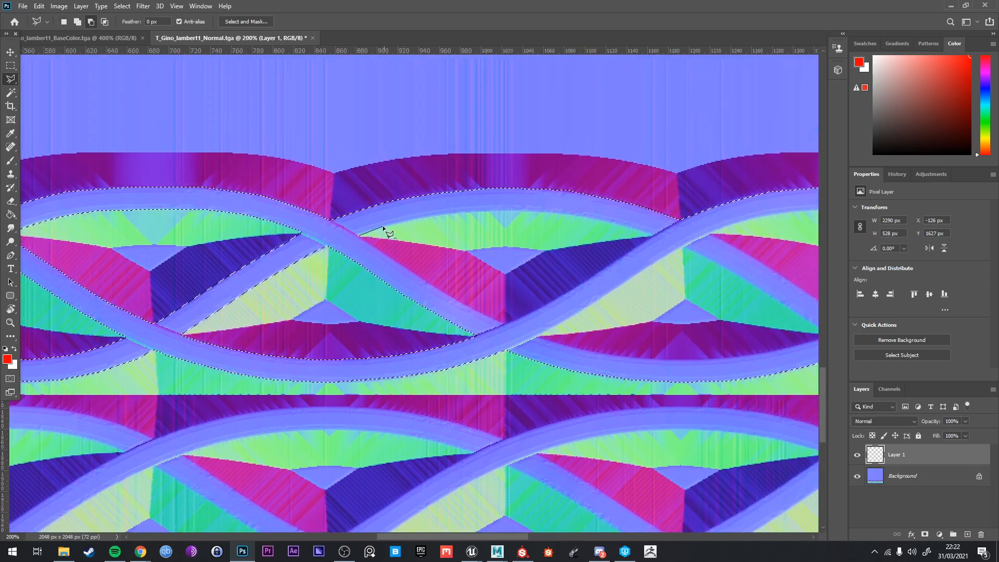
left_click(382, 225)
left_click(430, 216)
left_click(489, 210)
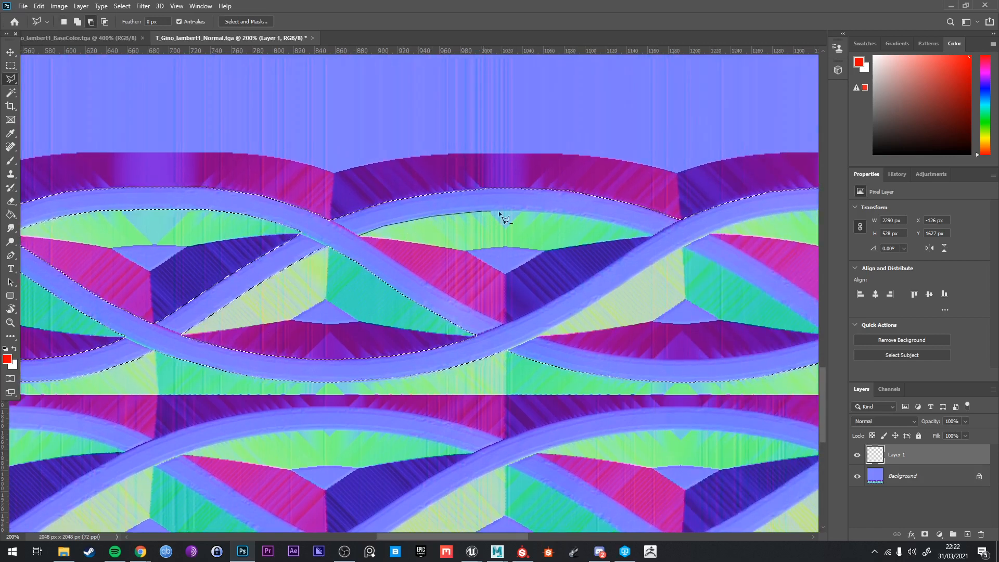
left_click(538, 211)
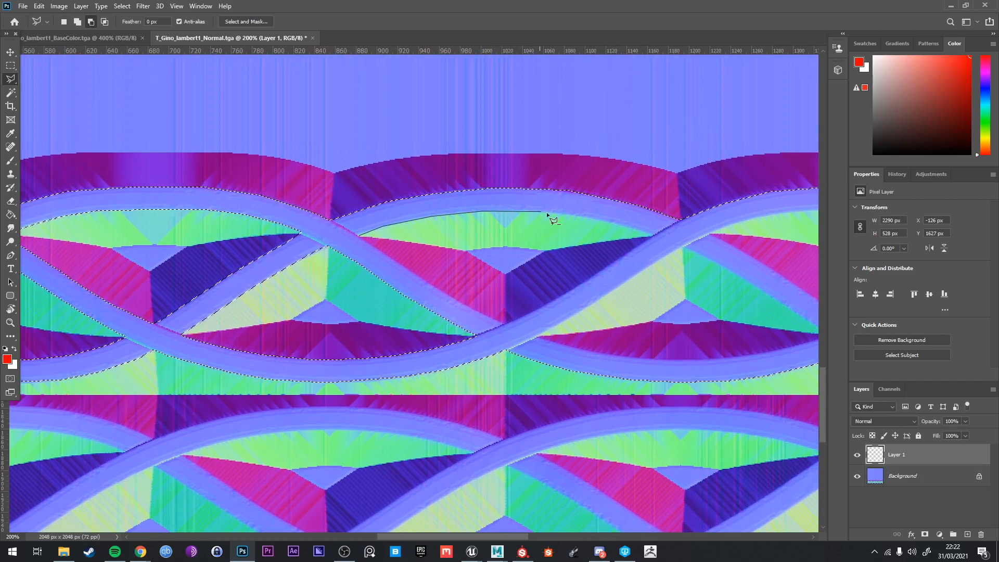
left_click(591, 217)
left_click(652, 234)
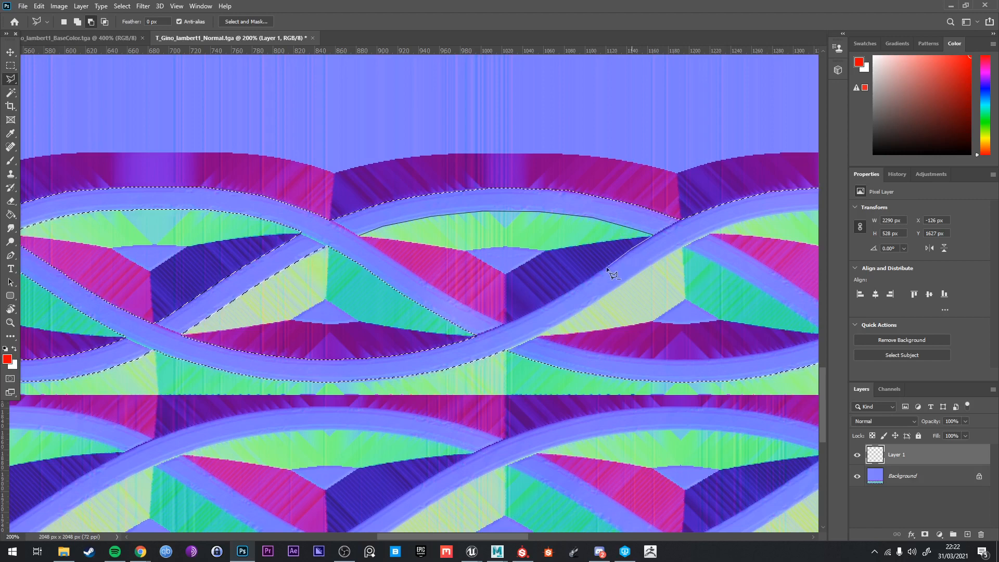
Trace down the gap's lower edges through the strand crossing at about 1015 px and back to the start, closing the subtraction
left_click(593, 273)
left_click(551, 300)
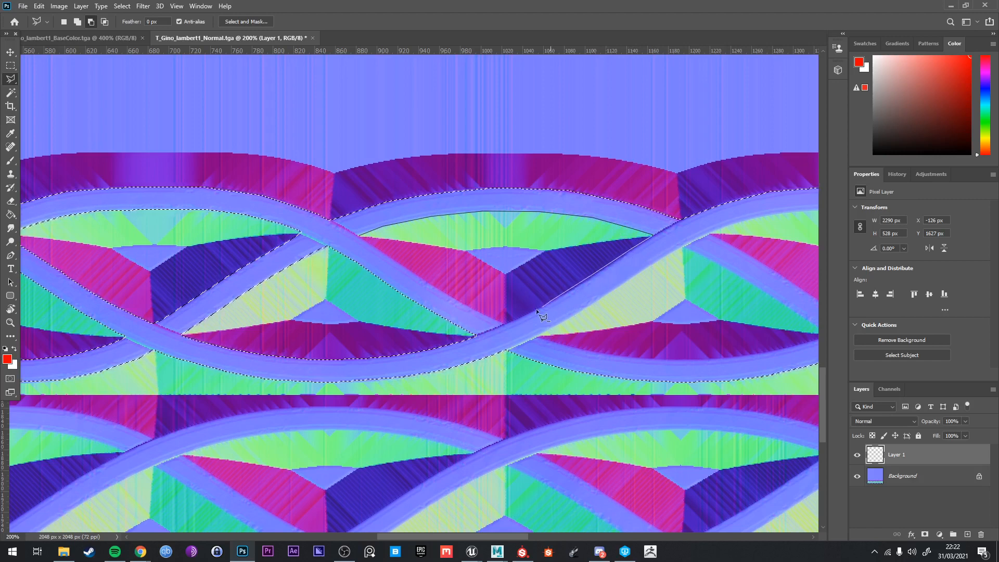
left_click(518, 317)
left_click(504, 323)
left_click(476, 311)
left_click(359, 236)
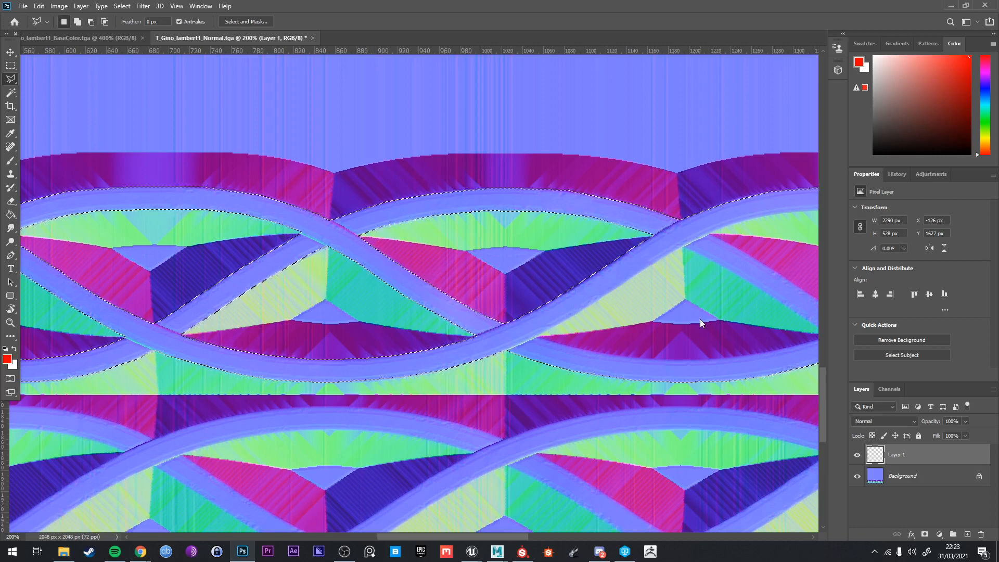
Subtract the fourth lower gap enclosed by the upper braid's strands, spanning about 1050 to 1325 px horizontally
left_click_drag(700, 319, 484, 252)
left_click(328, 272, "alt")
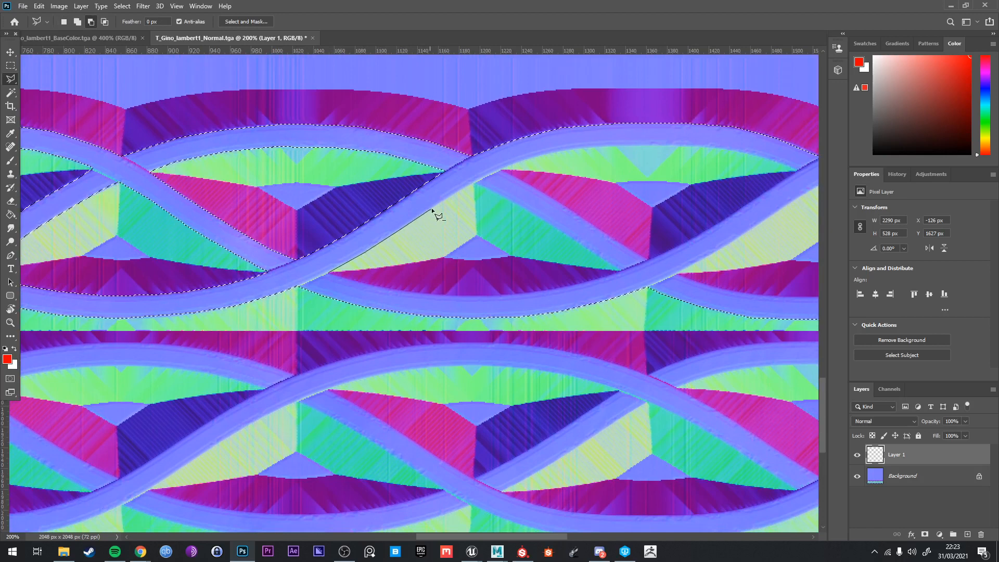
left_click(474, 182)
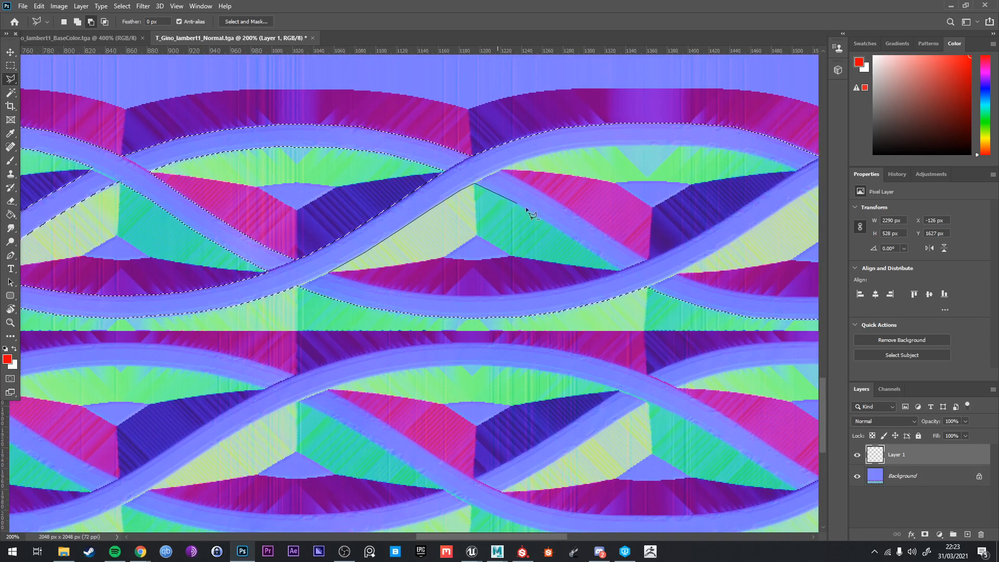
left_click(539, 216)
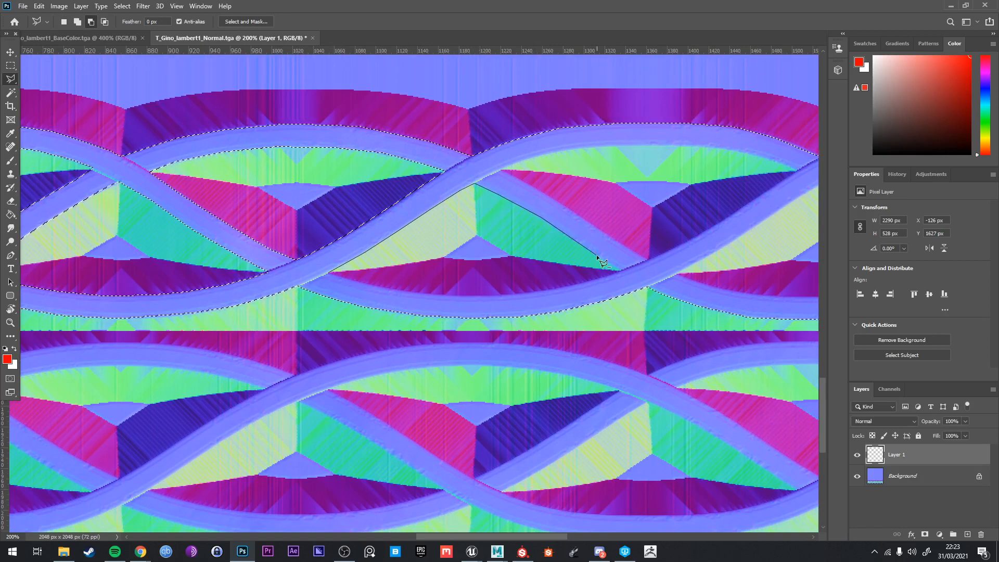
left_click(618, 270)
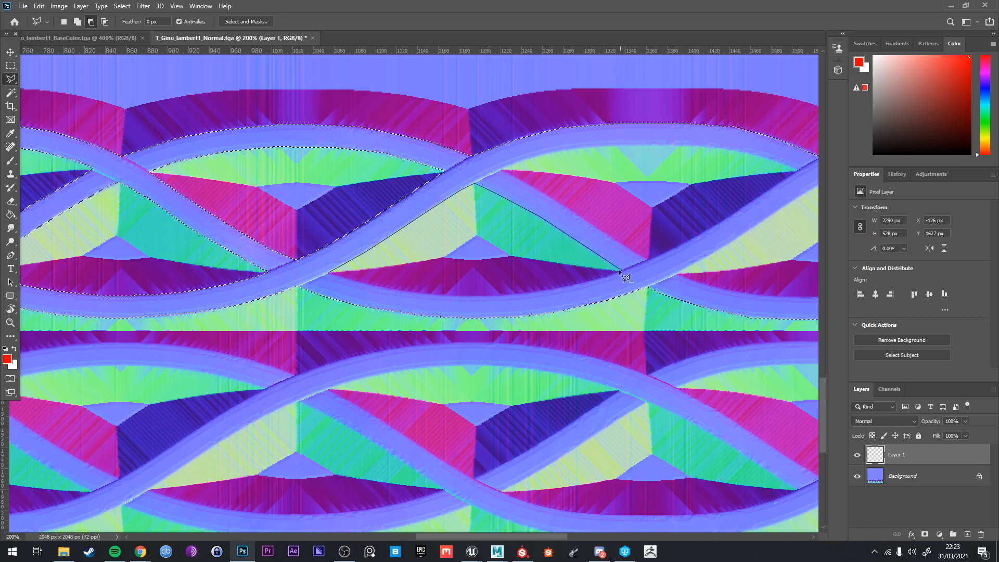
left_click(551, 288)
left_click(499, 295)
left_click(451, 294)
left_click(330, 272)
Subtract the next upper gap between the upper braid's strands, spanning about 1215 to 1500 px horizontally
left_click_drag(591, 203, 395, 285)
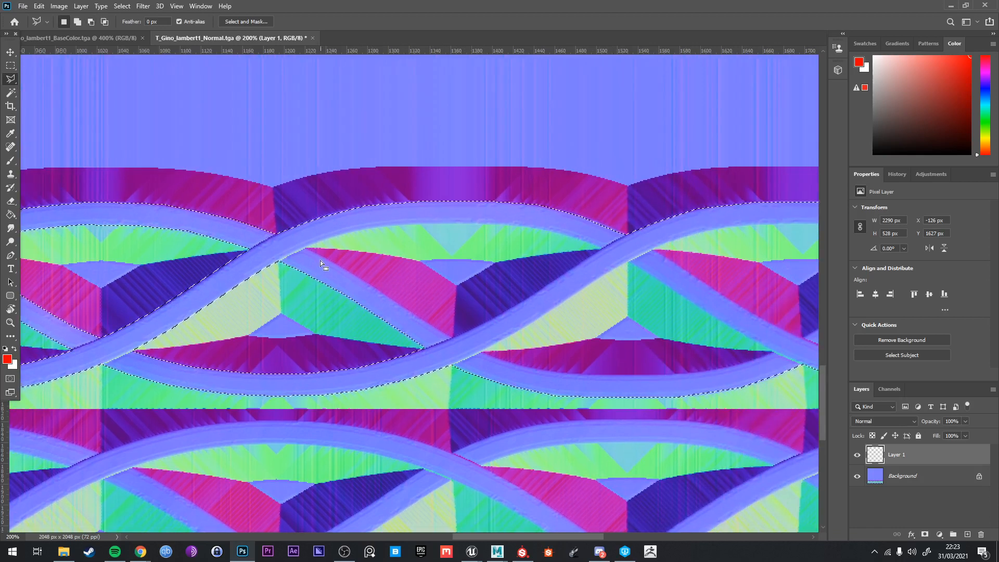
left_click(305, 248, "alt")
left_click(345, 231)
left_click(398, 224)
left_click(451, 223)
left_click(514, 223)
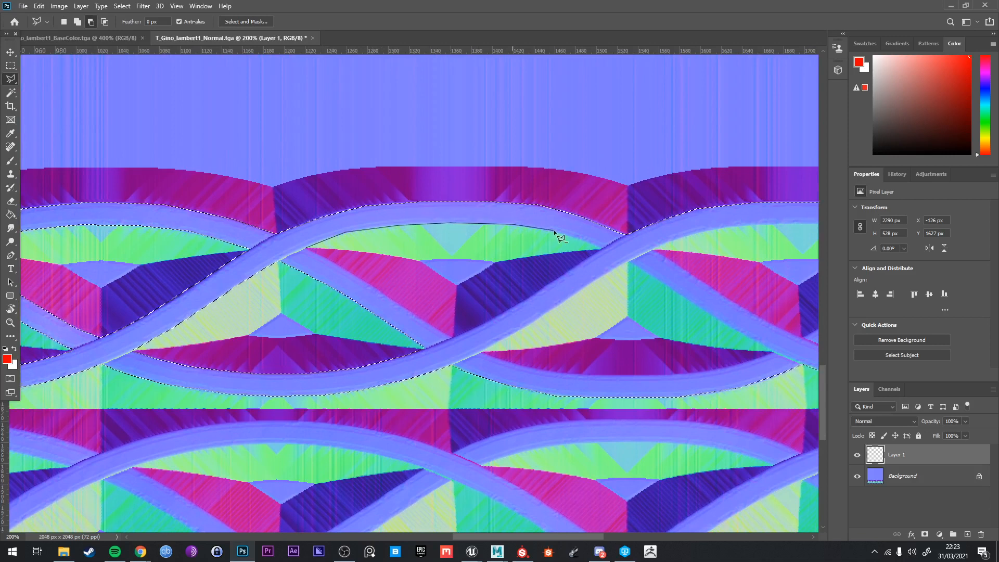
left_click(557, 232)
left_click(600, 247)
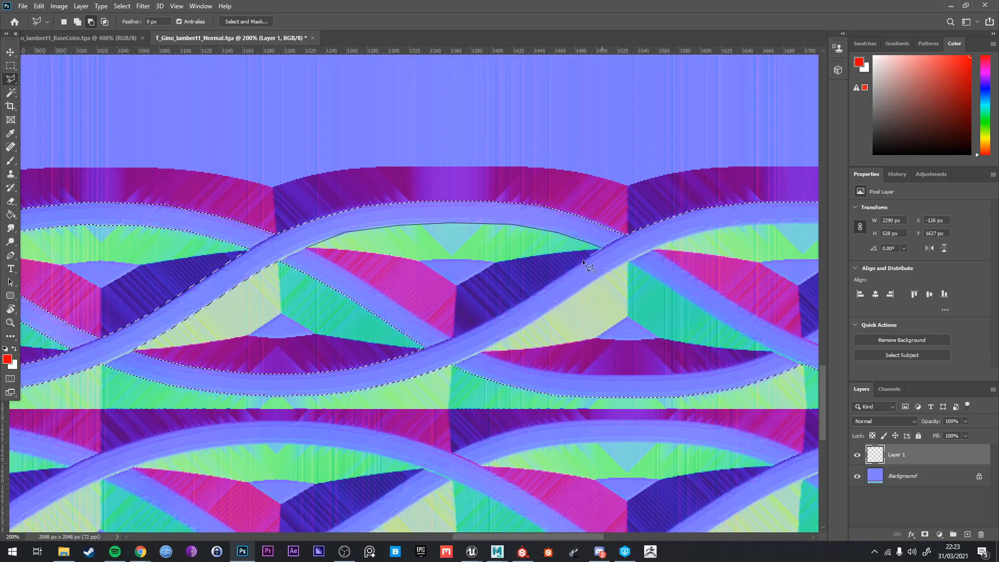
left_click(497, 316)
left_click(451, 336)
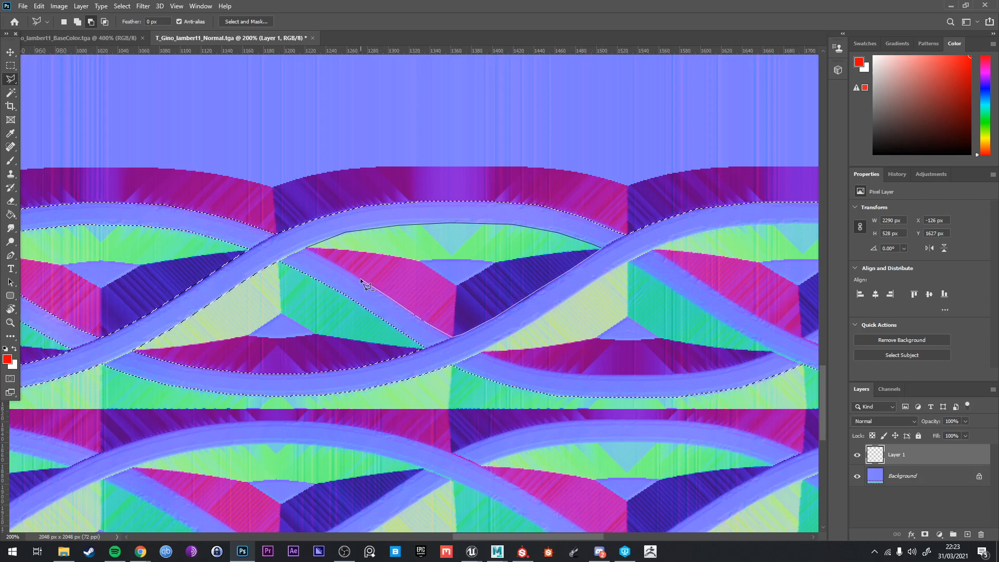
left_click(308, 248)
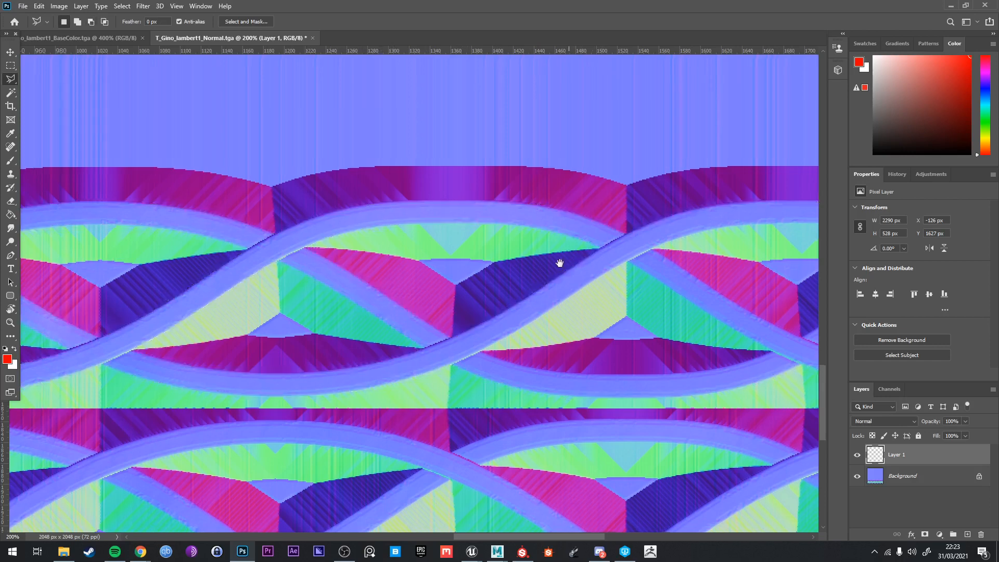
Subtract the fifth lower gap enclosed by the upper braid's strands, spanning about 1390 to 1670 px horizontally
left_click_drag(570, 323, 384, 247)
left_click(296, 277)
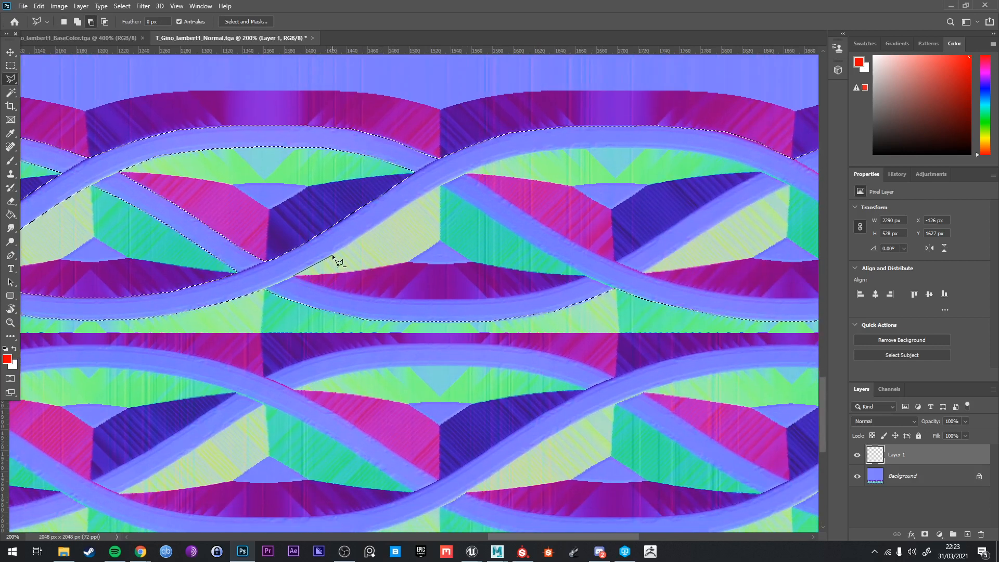
left_click(440, 185)
left_click(538, 248)
left_click(588, 278)
left_click(519, 295)
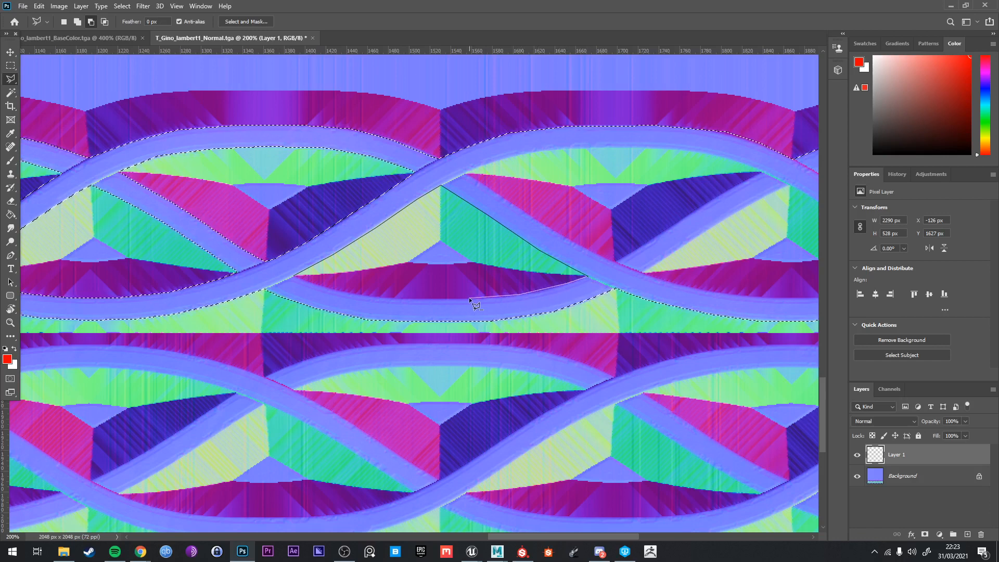
left_click(421, 297)
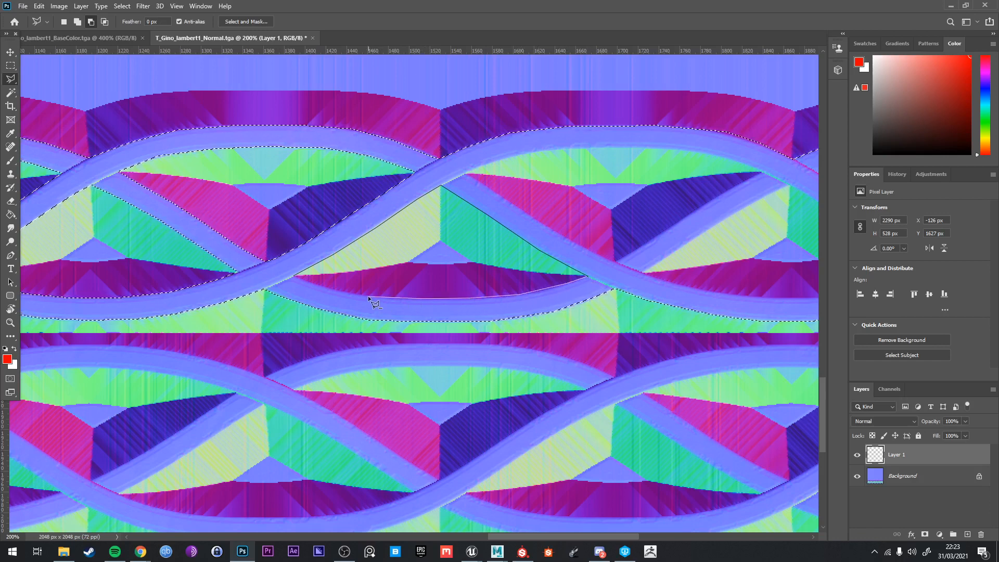
left_click(295, 276)
Start a subtracting outline on the next upper gap, tracing the arched strand's lower edge from about 1555 px to about 1840 px
left_click_drag(542, 207, 439, 257)
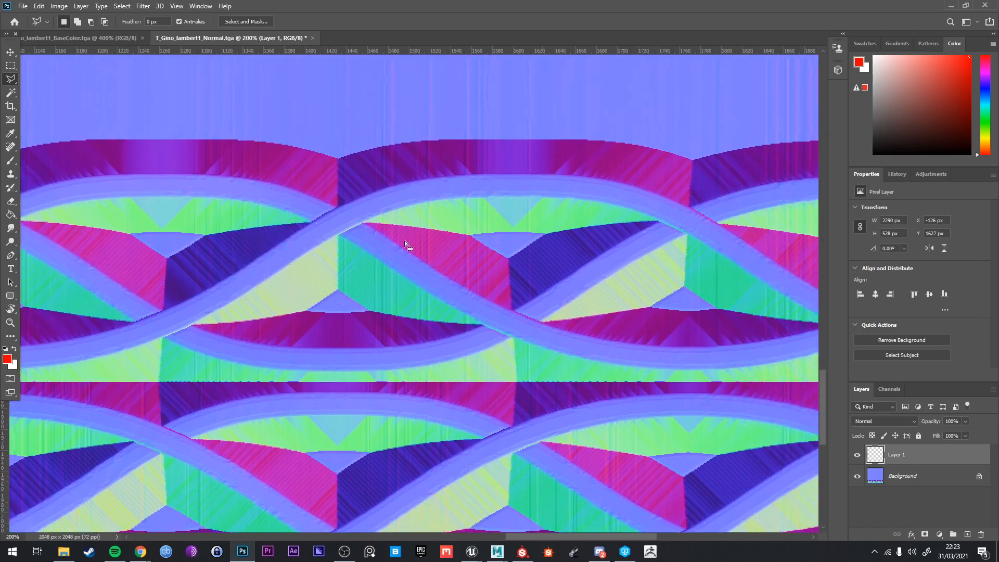
left_click(363, 221)
left_click(379, 214)
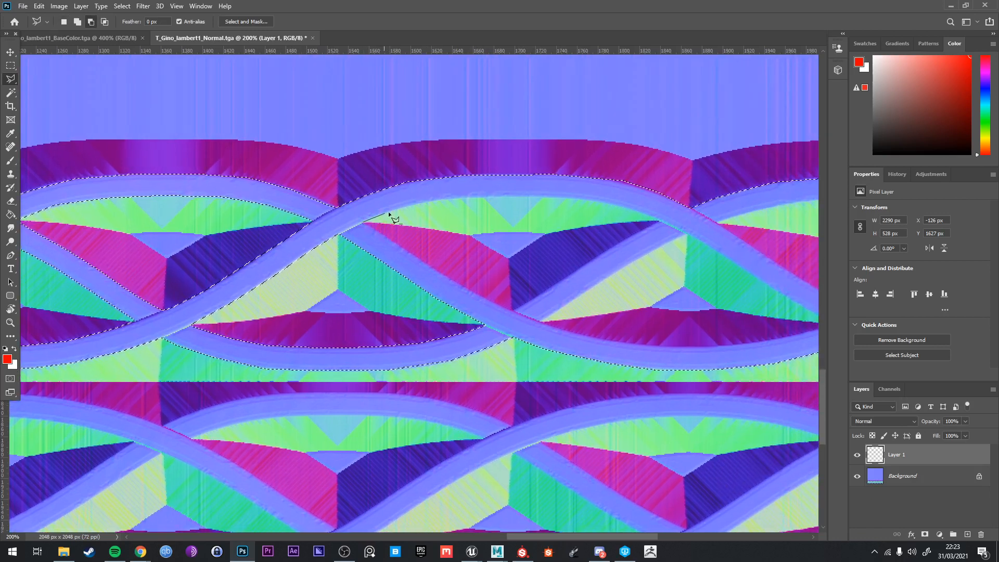
left_click(417, 202)
left_click(453, 198)
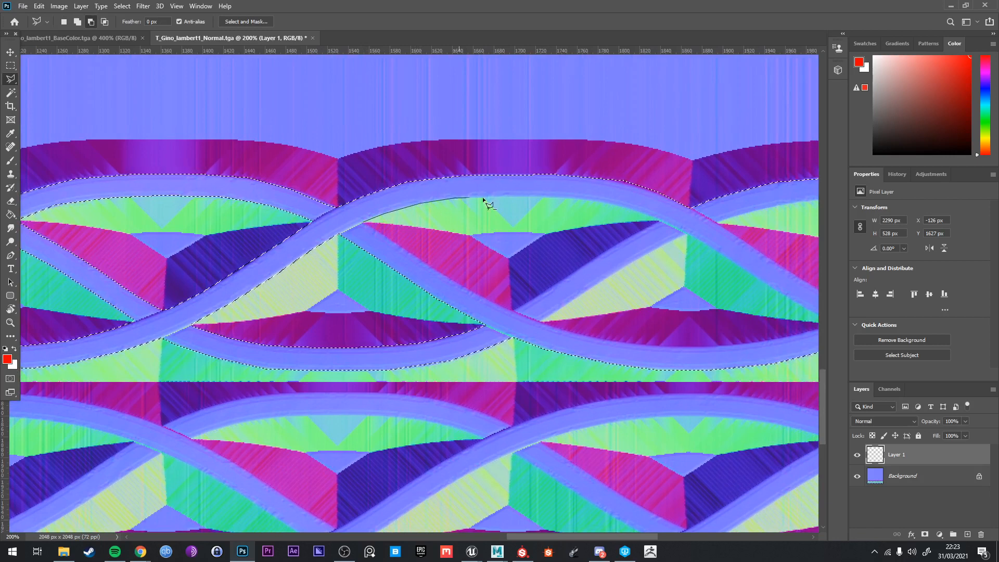
left_click(521, 196)
left_click(568, 198)
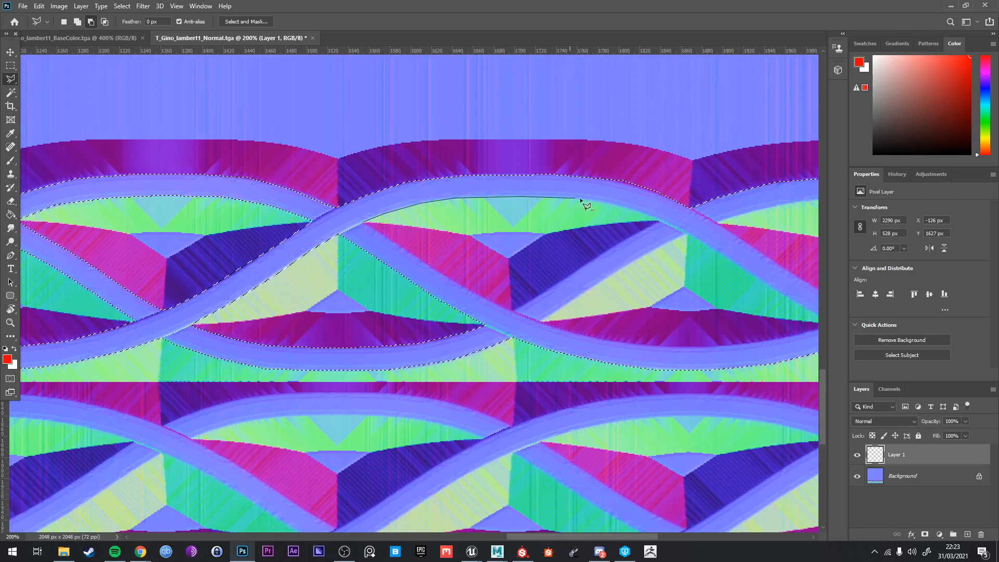
left_click(614, 203)
left_click(645, 214)
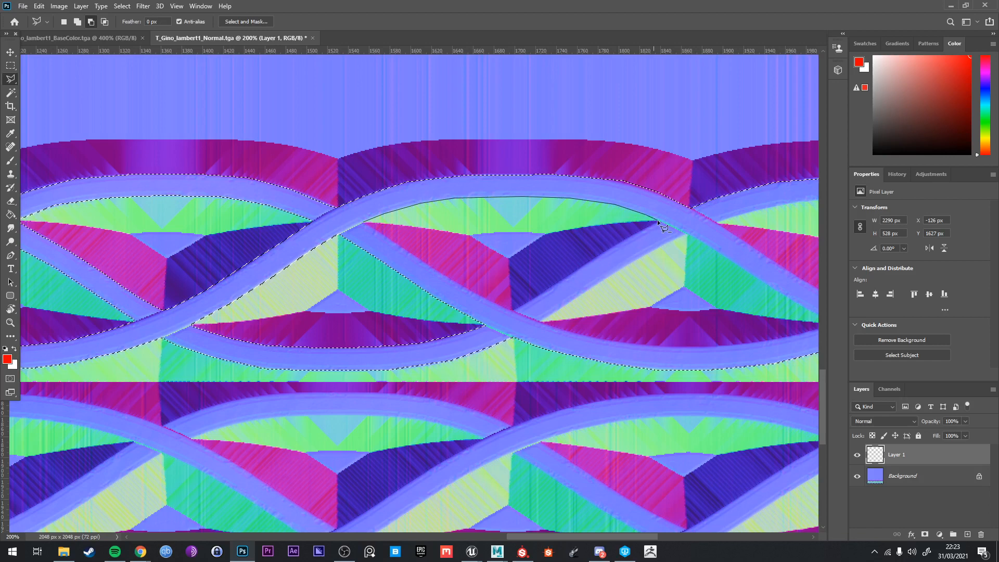
left_click(658, 220)
Trace down the gap's lower edges through the strand crossing at about 1695 px and back to the start, closing the subtraction
left_click(511, 309)
left_click(498, 304)
left_click(461, 286)
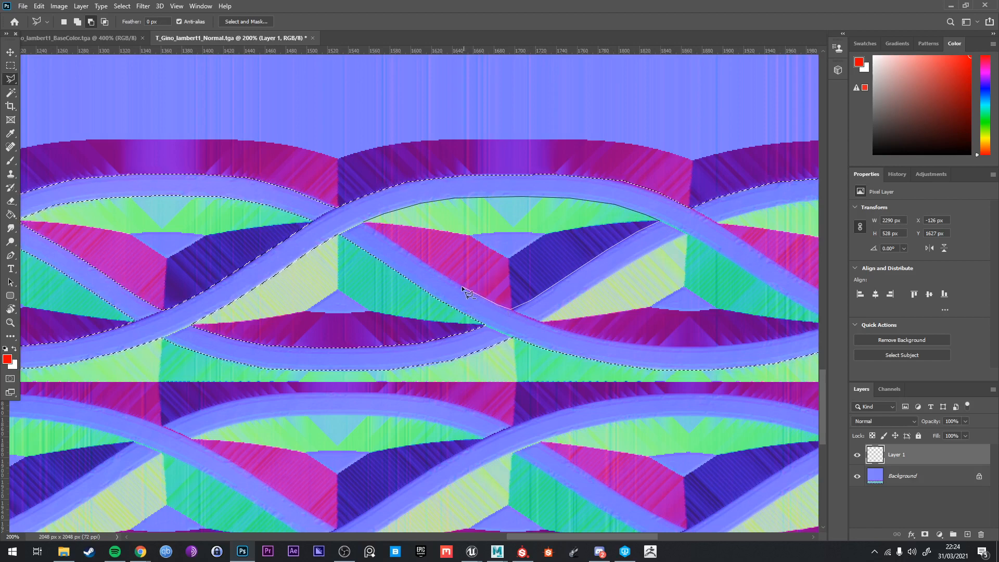
left_click(425, 261)
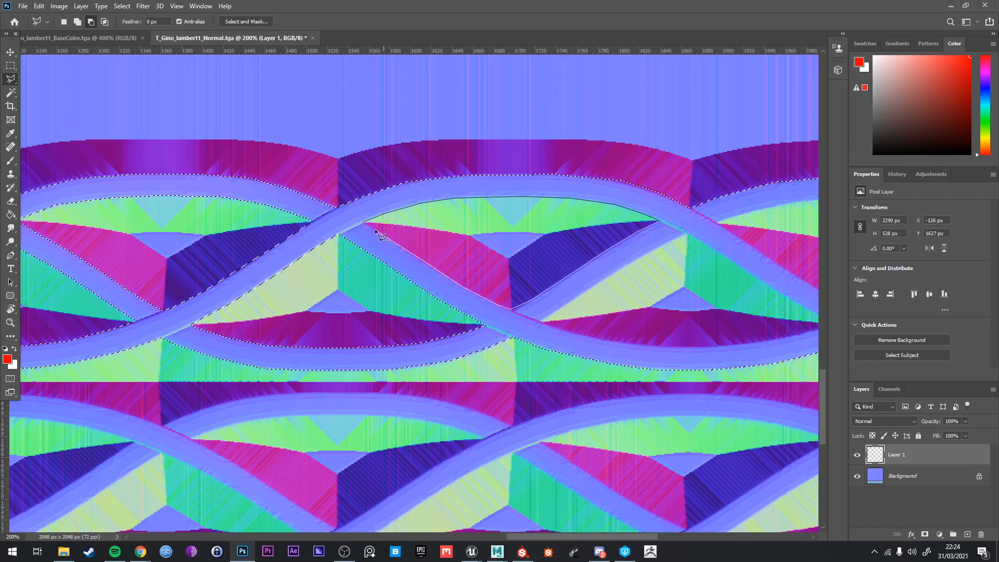
left_click(363, 222)
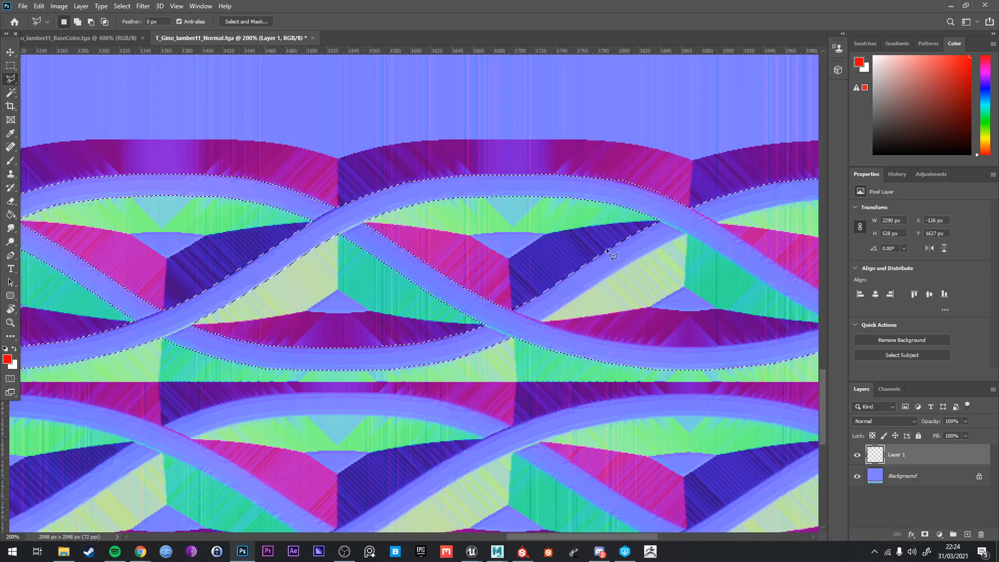
Subtract the sixth lower gap enclosed by the upper braid's strands, spanning about 1725 to 2005 px horizontally
mouse_move(687, 265)
left_mouse_down()
mouse_move(525, 196)
mouse_move(437, 212)
left_mouse_up()
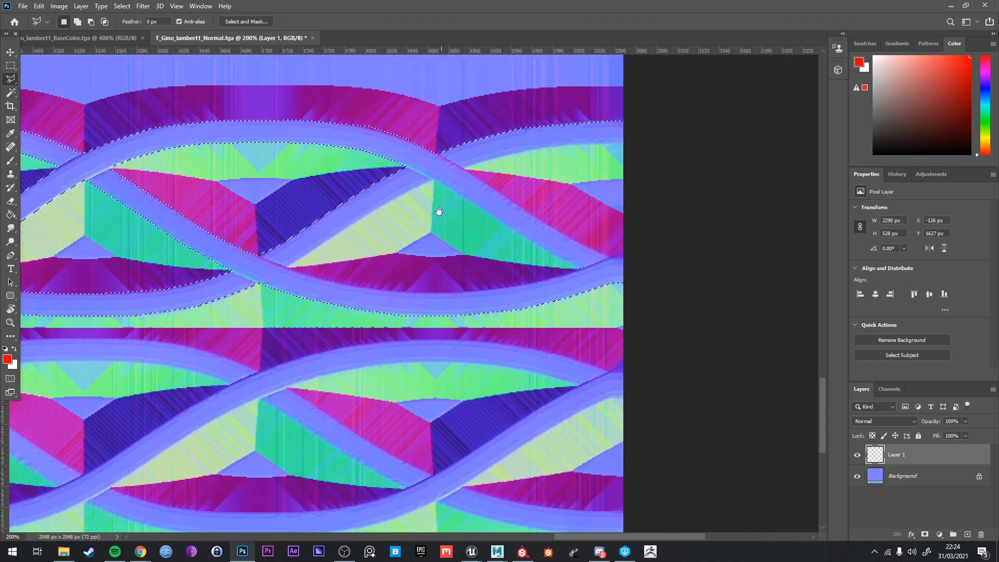
left_click(286, 267)
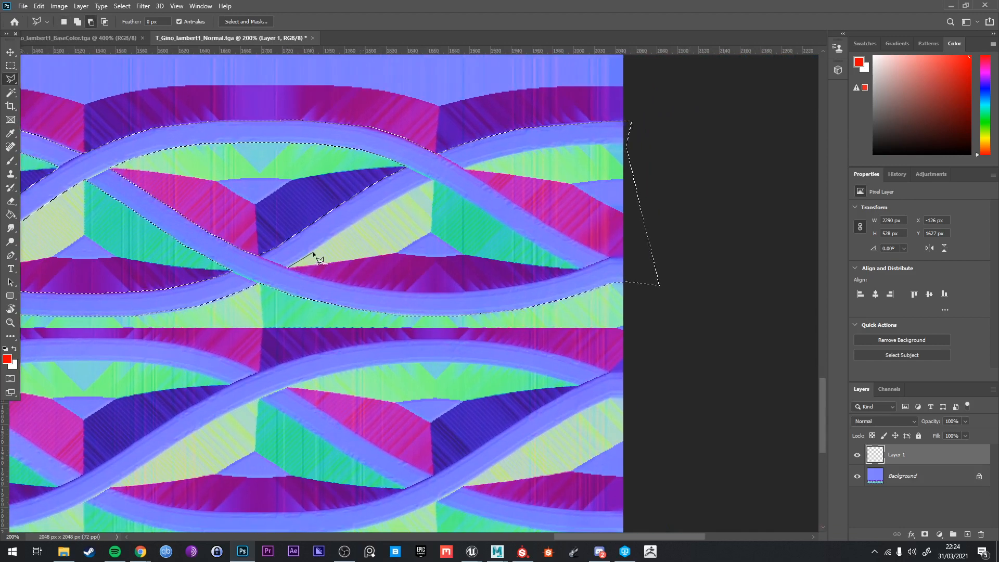
left_click(347, 225)
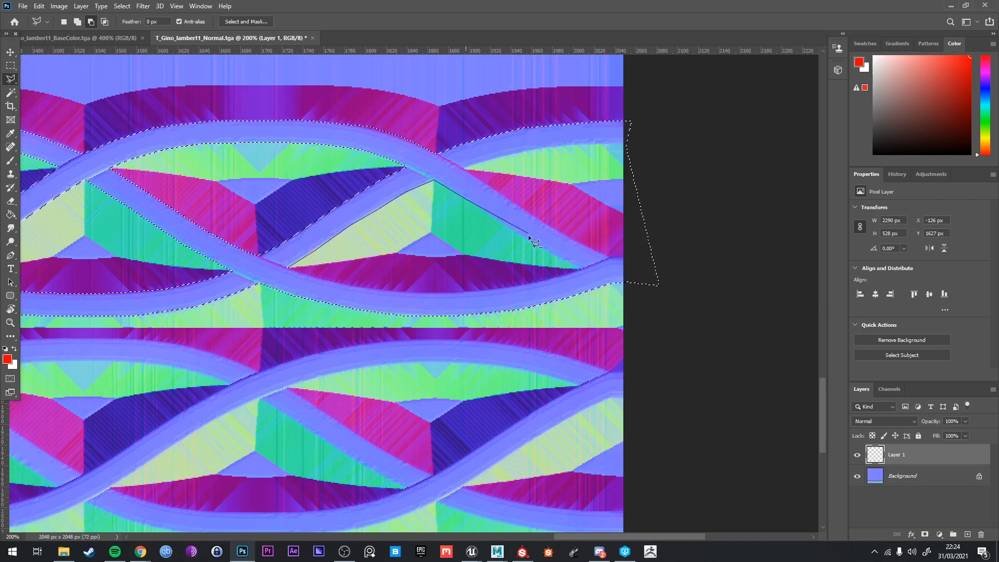
left_click(550, 254)
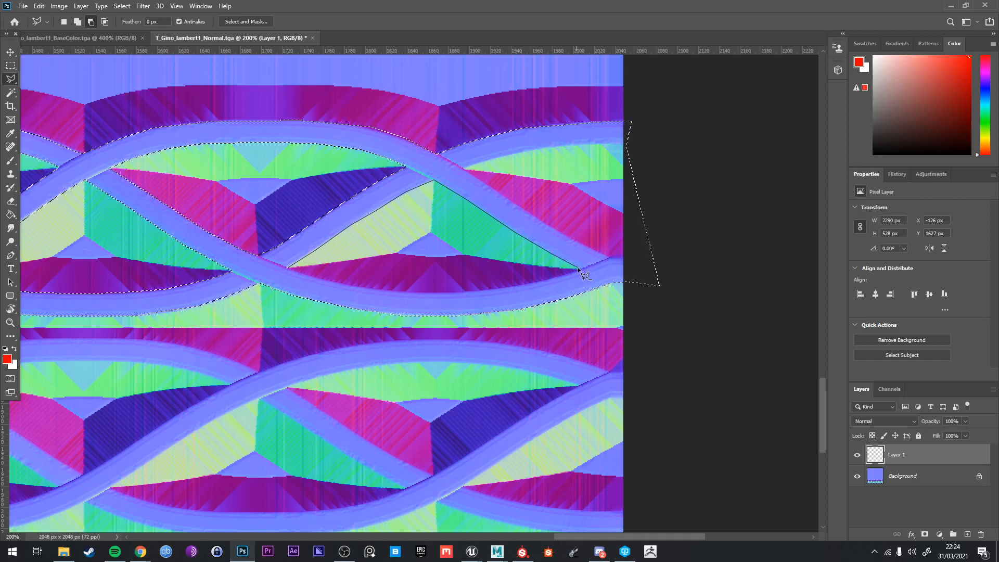
left_click(498, 288)
left_click(427, 292)
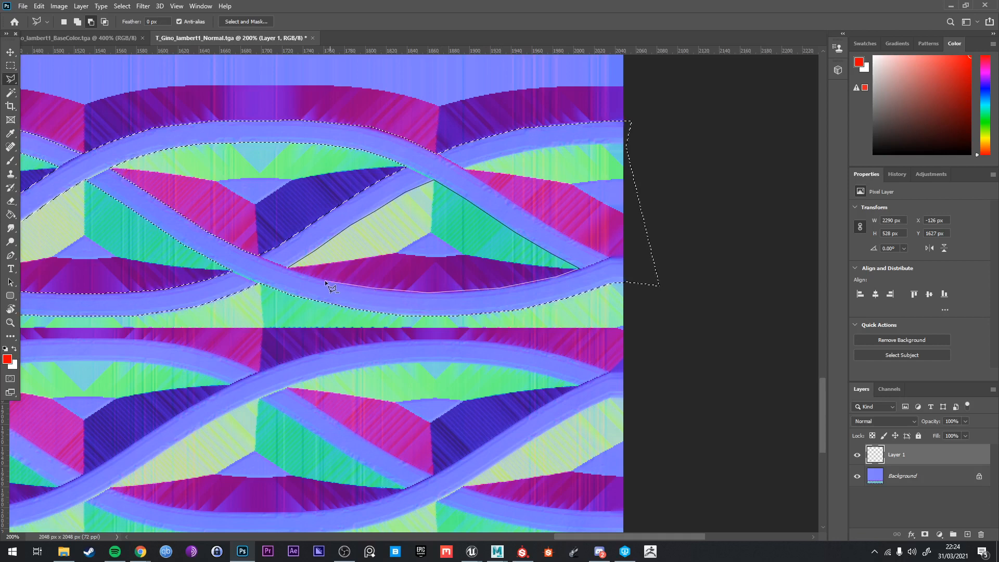
left_click(289, 267)
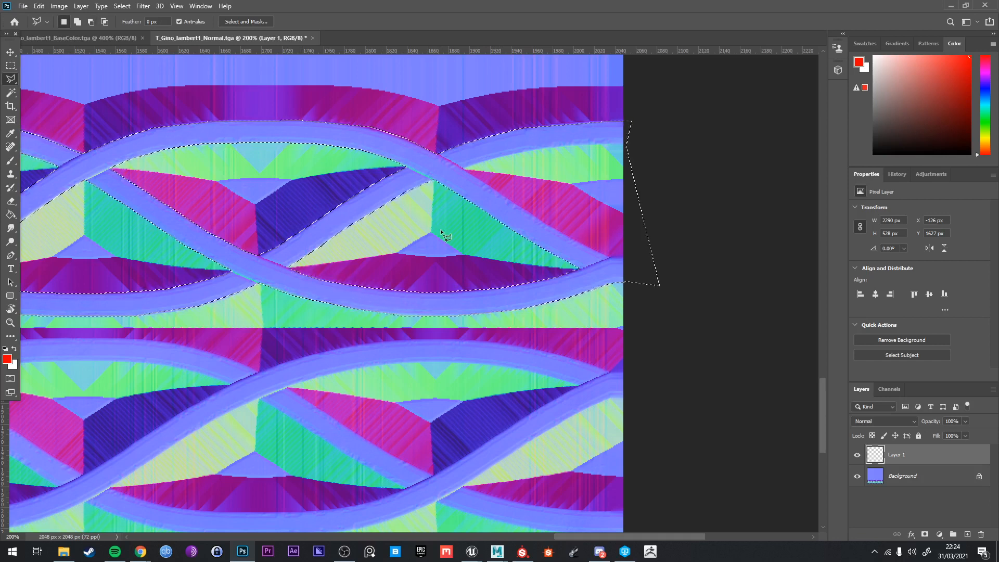
Subtract the last upper gap between the upper braid's strands, from about 1895 px to just beyond the texture's right edge
left_click_drag(504, 191, 447, 246)
left_click(404, 222, "alt")
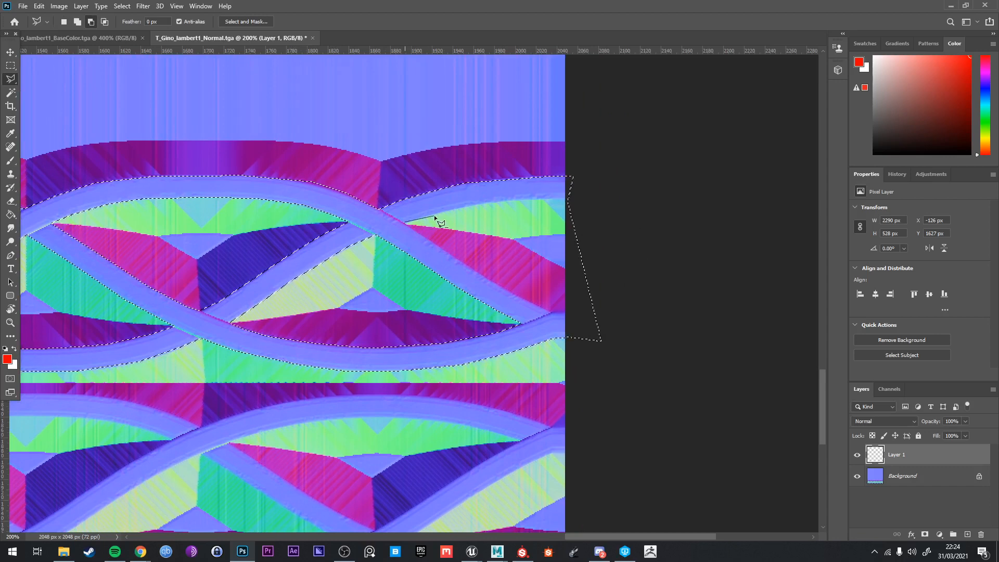
left_click(448, 209)
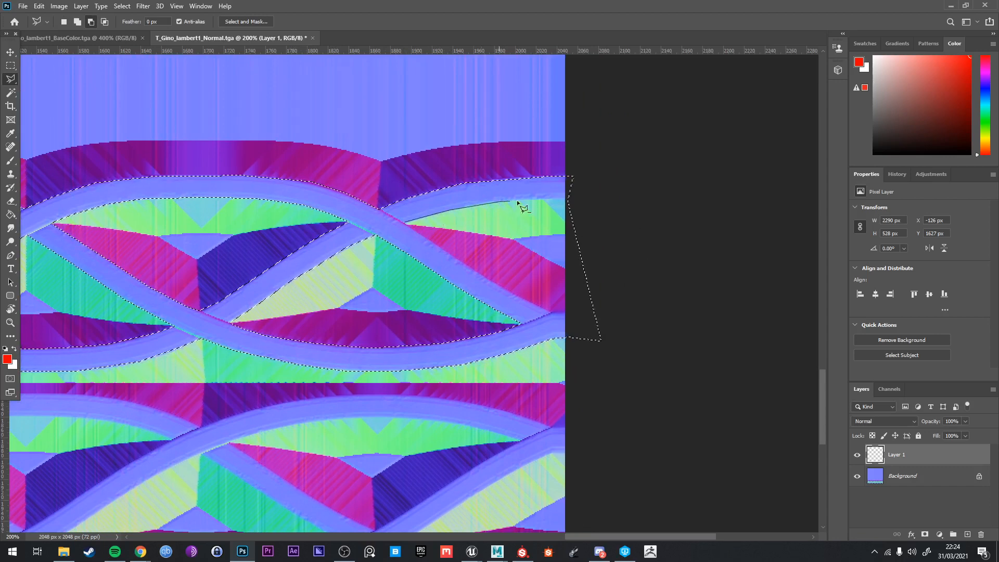
left_click(512, 201)
left_click(567, 199)
left_click(580, 318)
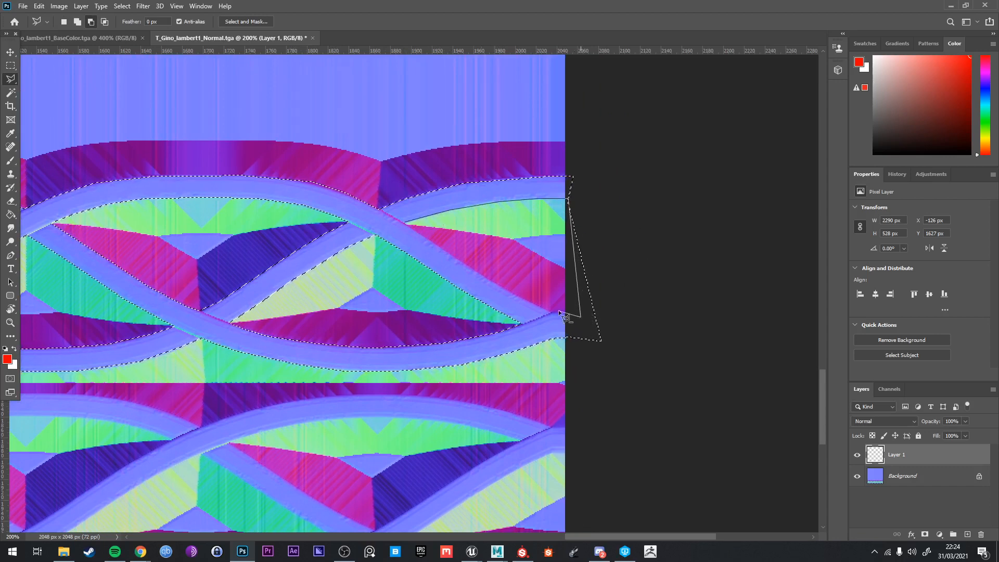
left_click(552, 310)
left_click(406, 223)
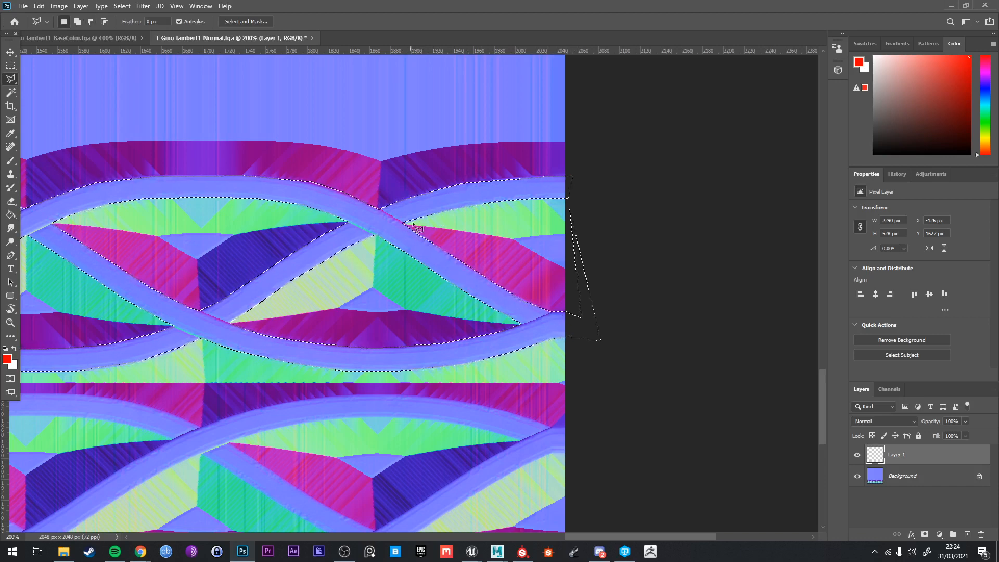
Subtract the leftover selection outside the texture's right edge beside the upper braid
left_click(557, 209)
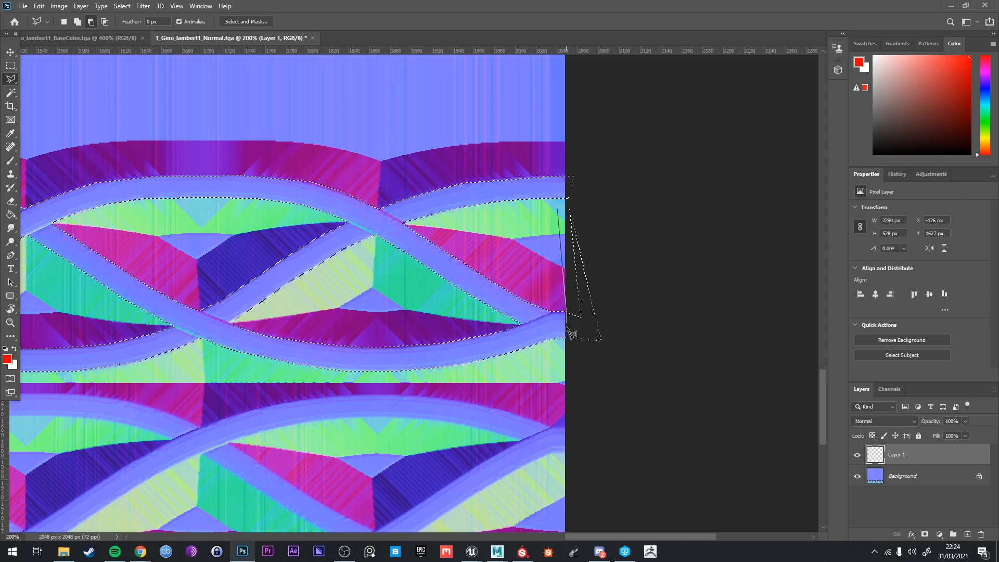
left_click(568, 357)
left_click(632, 380)
left_click(593, 168)
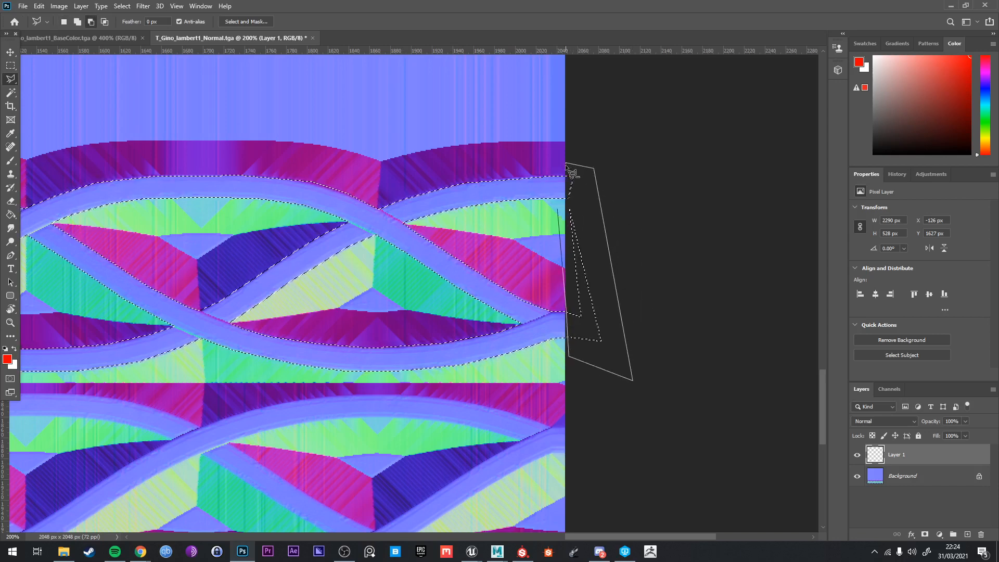
left_click(556, 211)
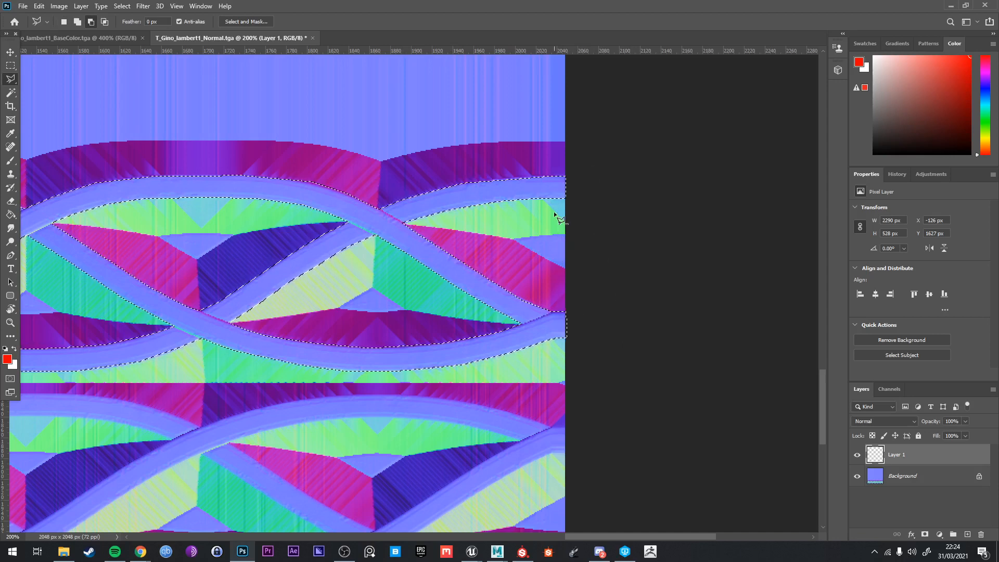
Subtract the stray selection fragment outside the canvas near the texture's lower-right corner
key("ctrl+minus")
key("ctrl+minus")
mouse_move(525, 151)
left_mouse_down()
mouse_move(642, 136)
mouse_move(648, 161)
mouse_move(601, 159)
left_mouse_up()
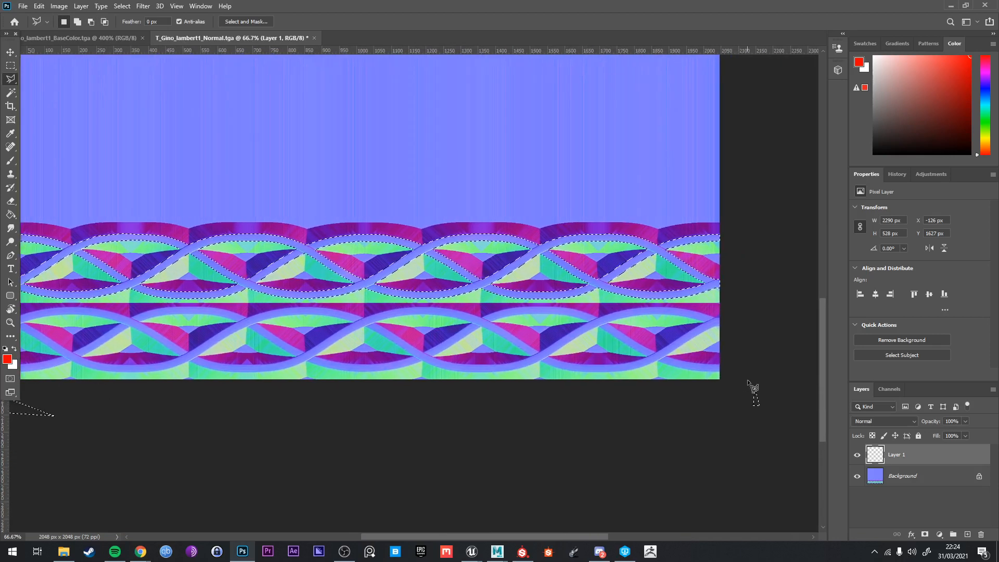
left_click(721, 375, "alt")
left_click(747, 433)
left_click(777, 418)
left_click(763, 363)
double_click(734, 369)
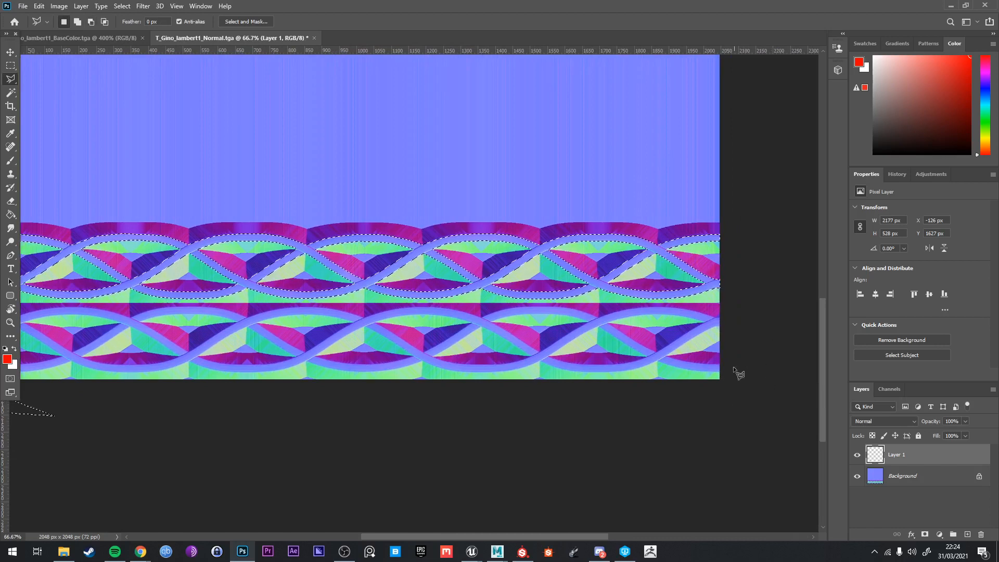
Subtract the stray triangular selection outside the canvas near the texture's lower-left corner
left_click_drag(210, 368, 526, 339)
left_click(336, 331, "alt")
left_click(248, 332)
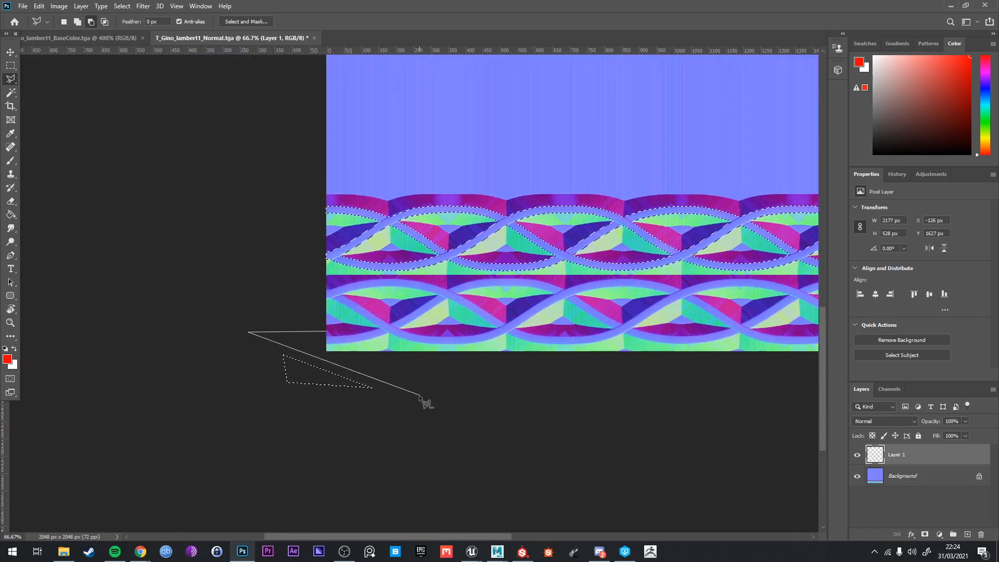
double_click(229, 332)
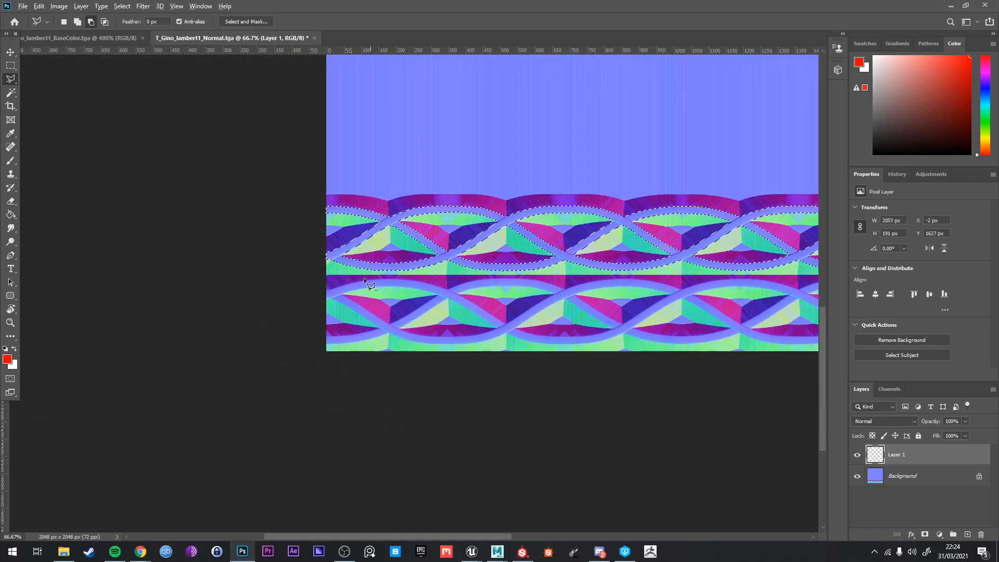
Activate the Paint Bucket with default black and white colors and its All Layers option turned off
left_click_drag(317, 265, 230, 302)
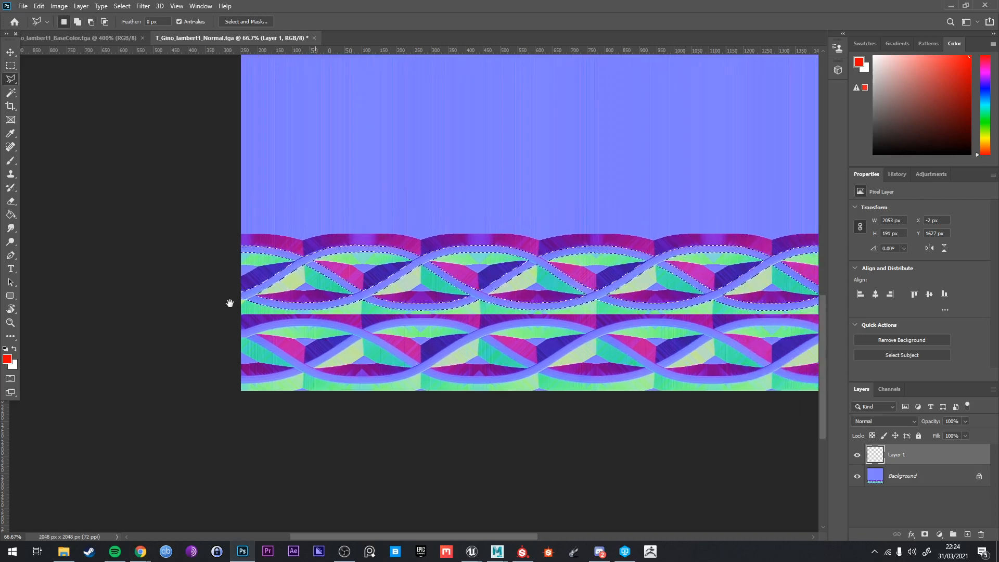
left_click(11, 214)
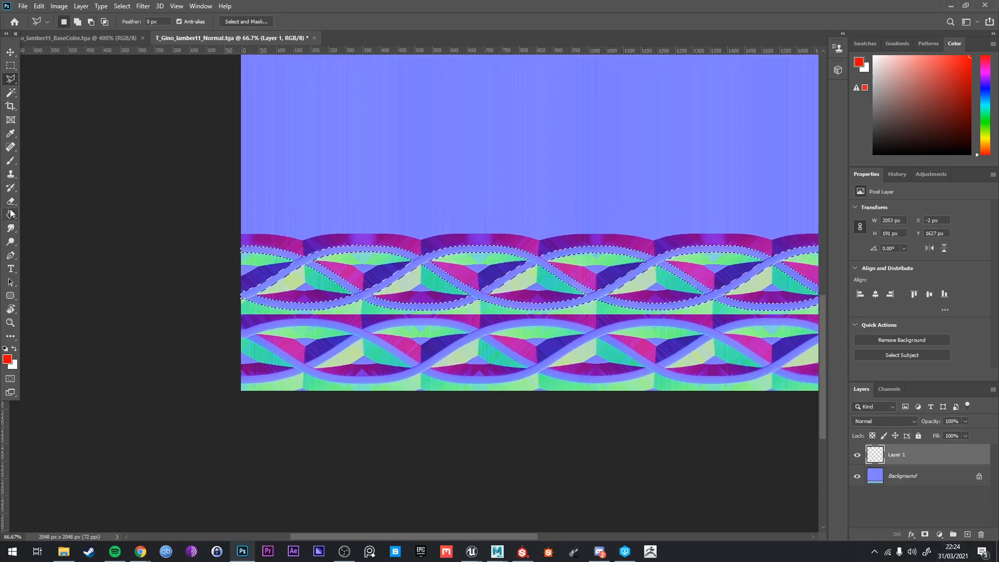
left_click(5, 348)
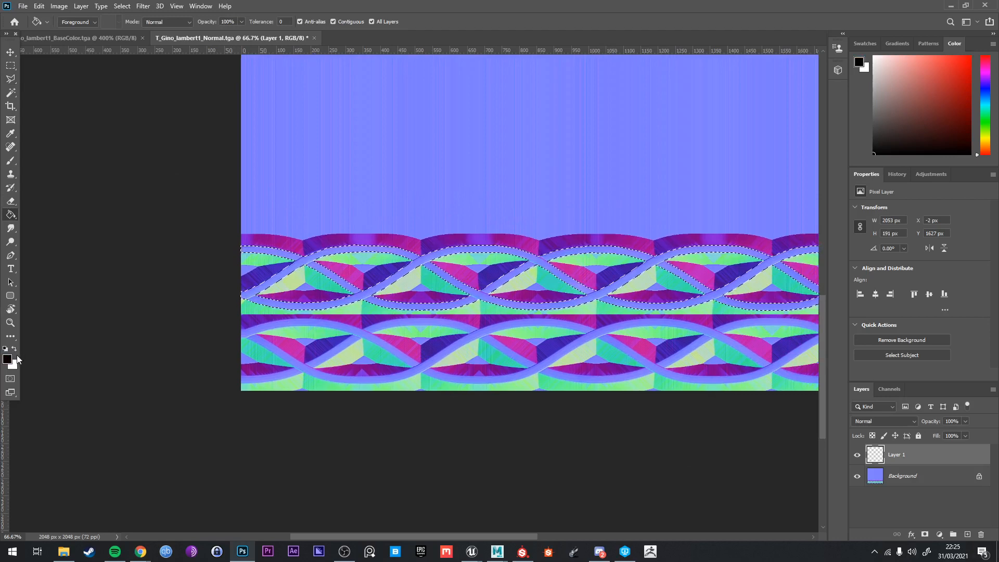
left_click(372, 21)
Fill the selected upper braid strands on Layer 1 with white instead of black, and deselect
key("alt+BackSpace")
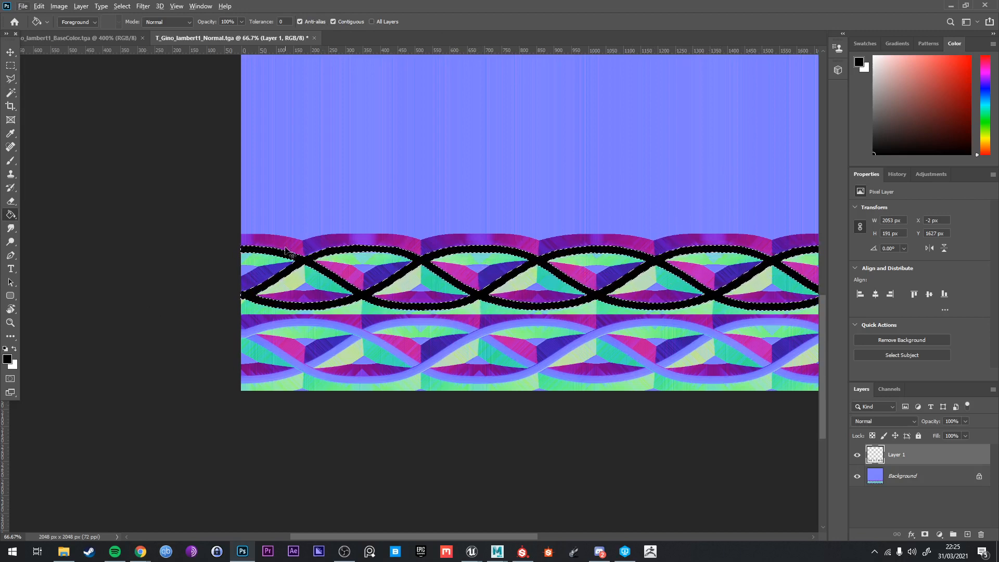
key("ctrl+z")
key("x")
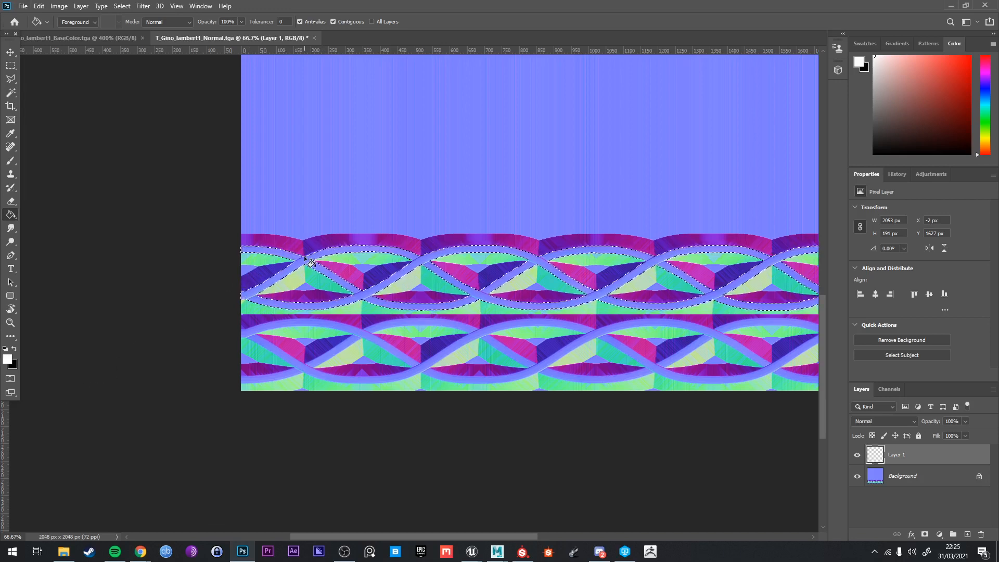
key("alt+BackSpace")
key("ctrl+d")
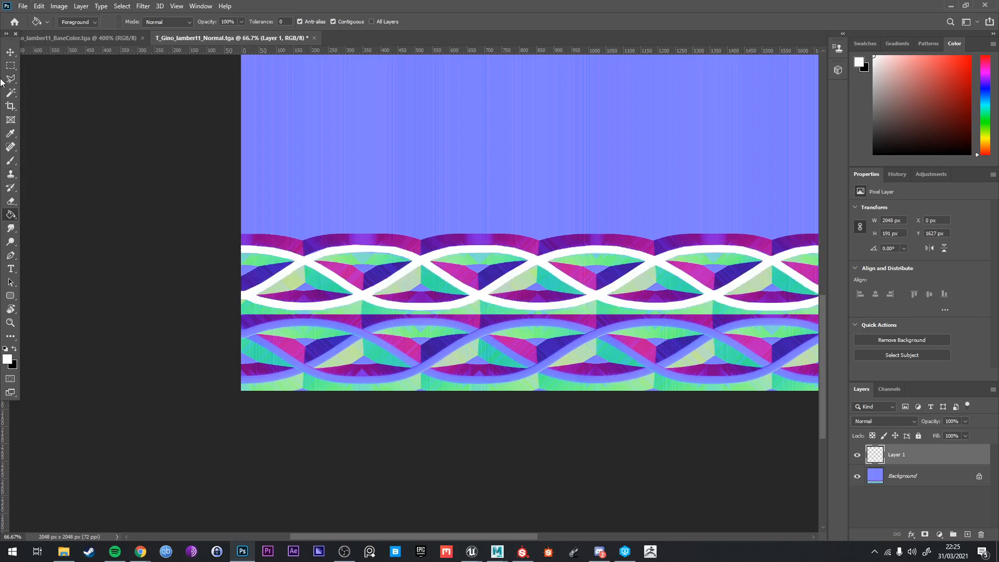
Duplicate Layer 1 with the white strands and move the copy straight down over the lower braid
left_click(10, 53)
key("ctrl")
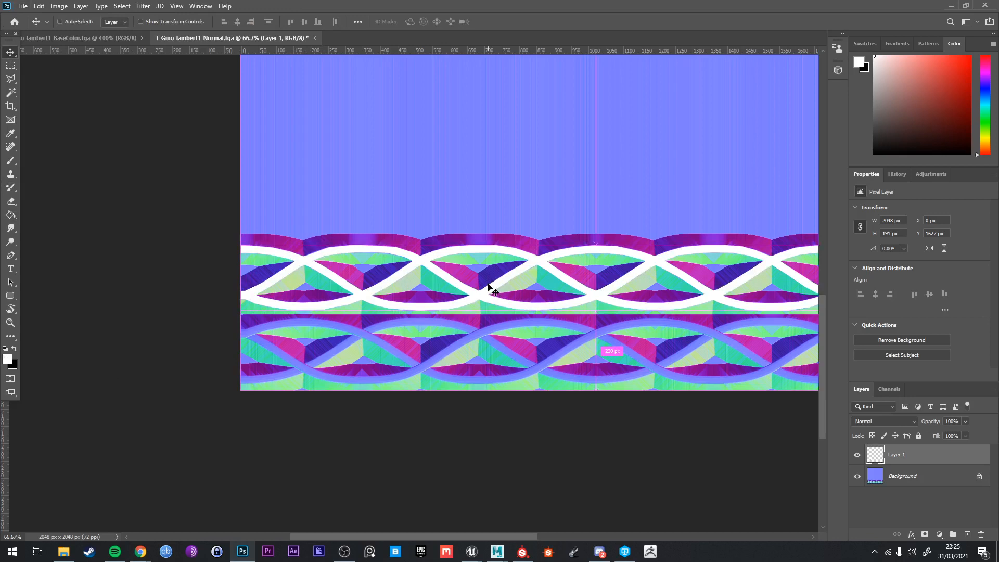
key("ctrl+j")
key("ctrl+t")
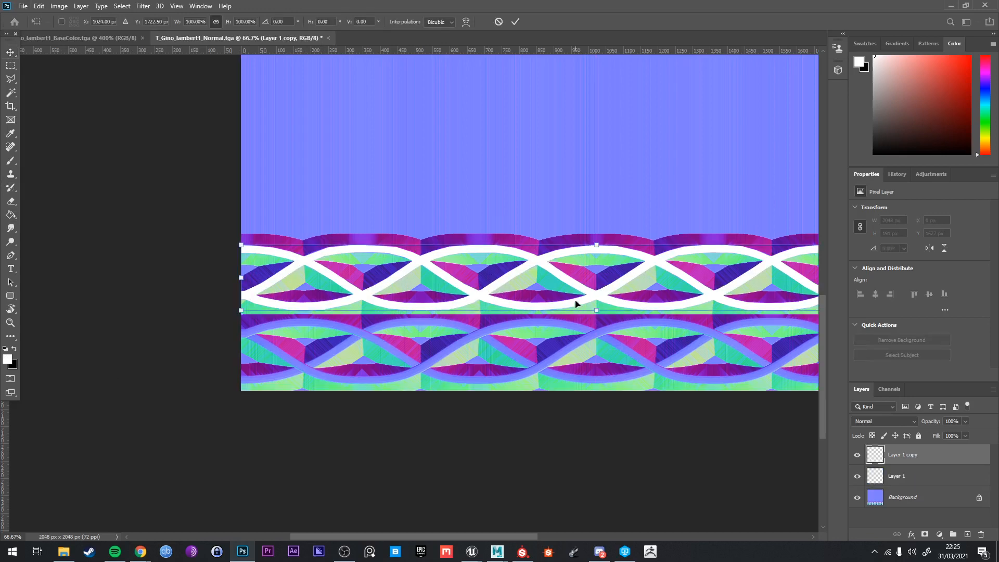
left_click_drag(586, 292, 599, 350)
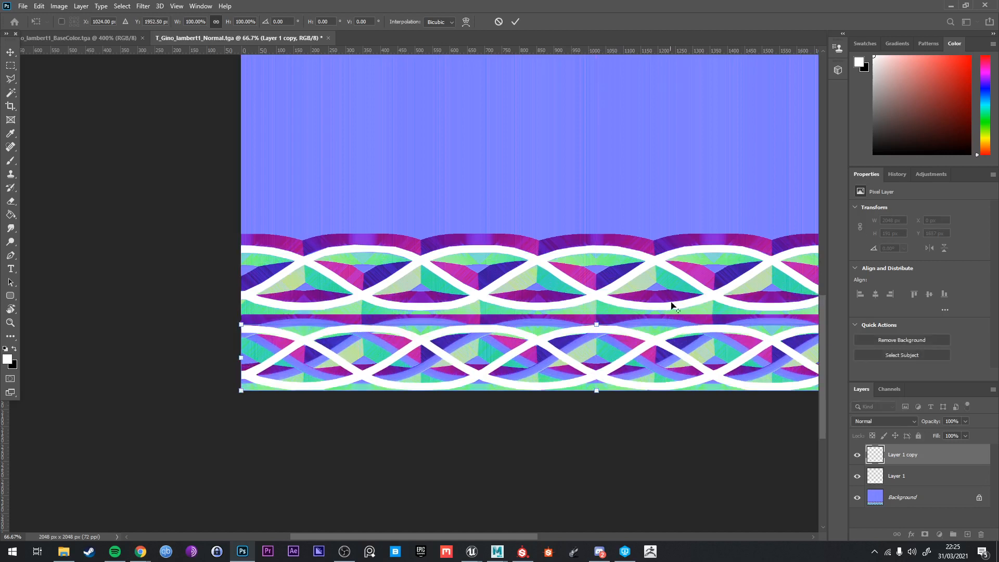
Flip the duplicated strands vertically so they follow the mirrored pattern of the lower braid
left_click_drag(659, 295, 487, 278)
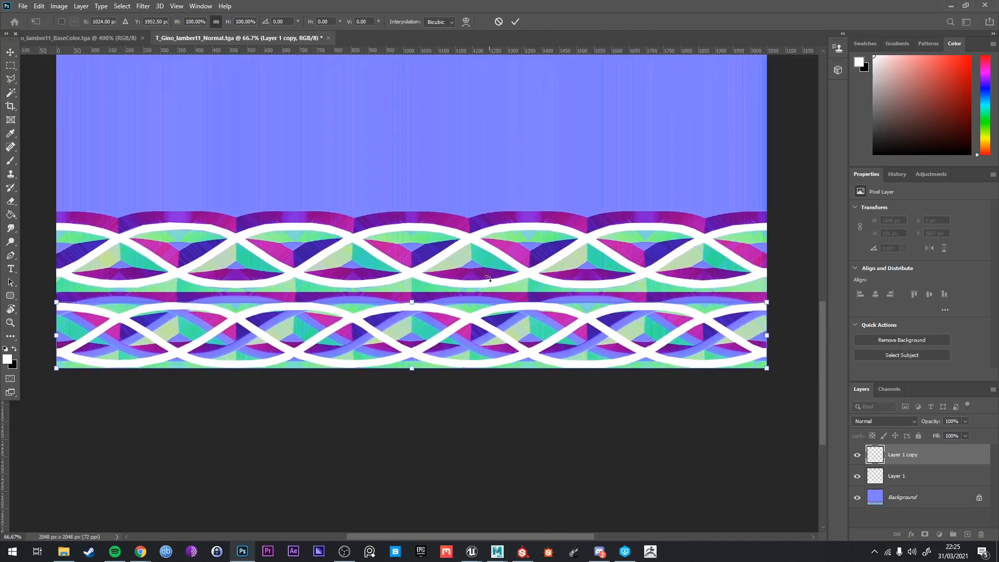
right_click(421, 311)
left_click(451, 495)
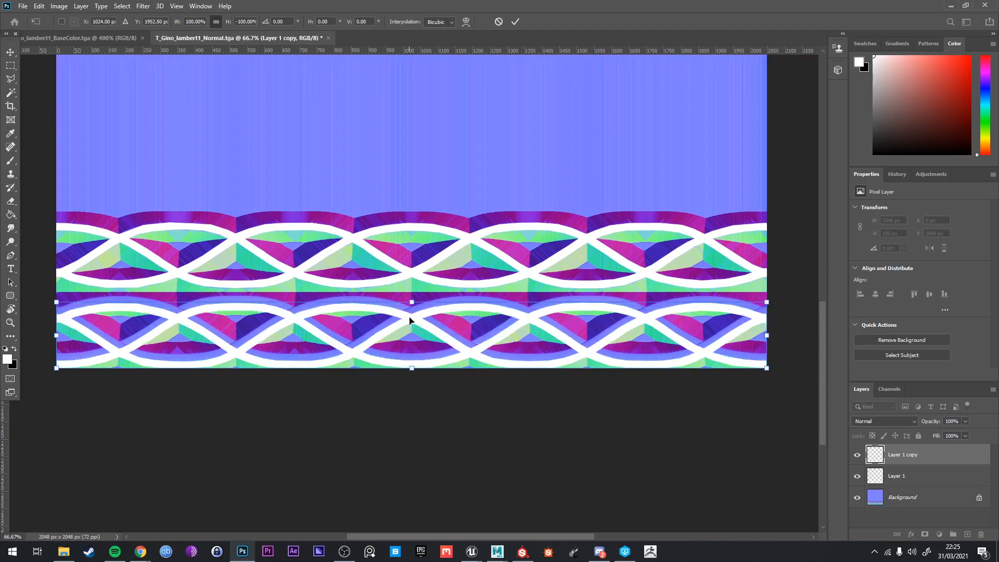
Shift the flipped strands up to about Y 1933 px, keeping X at 1024 px, to line up with the lower braid
left_click_drag(409, 320, 410, 314)
scroll(409, 314, "up", 5, "alt")
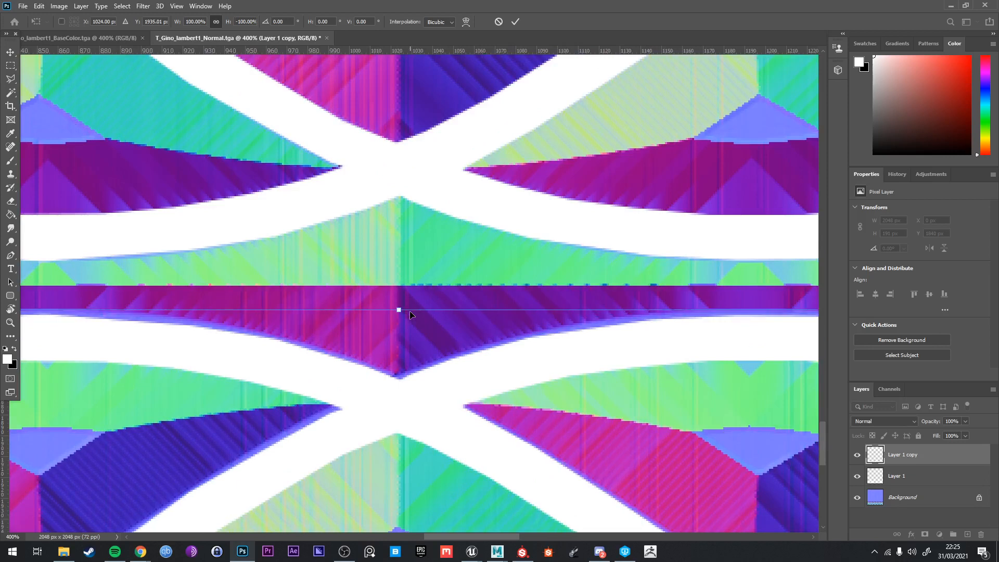
key("Up")
key("Up")
key("Left")
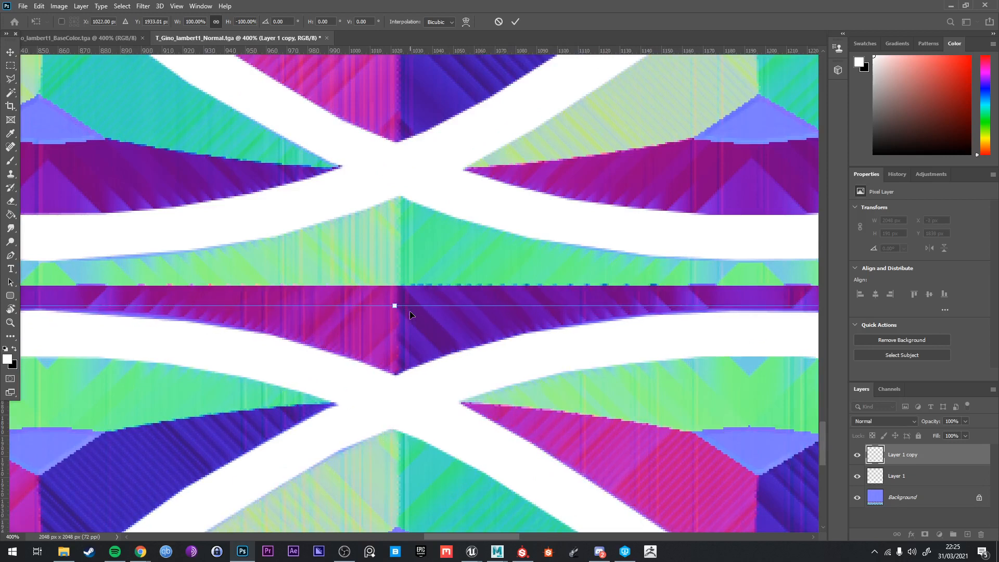
key("Up")
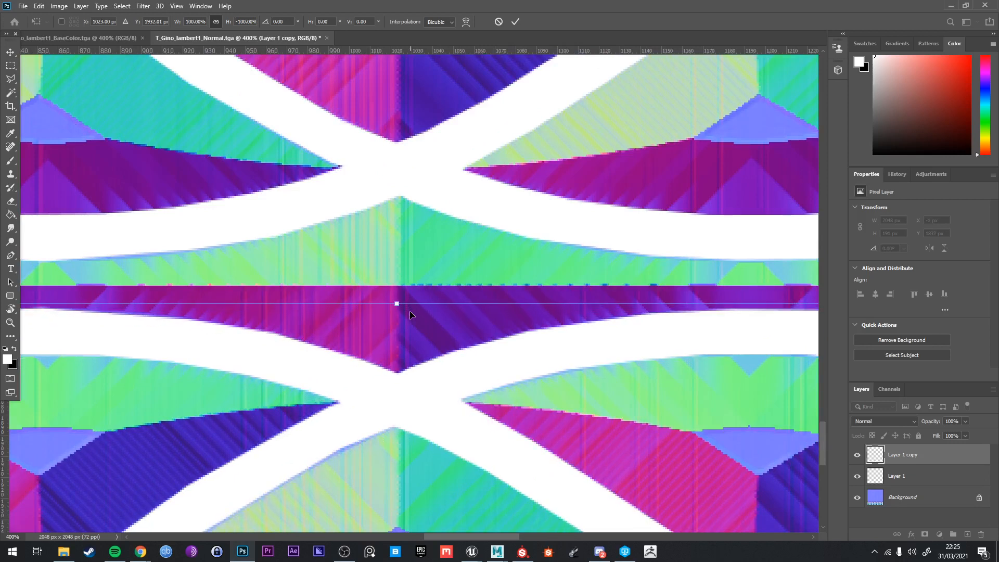
key("Down")
key("Right")
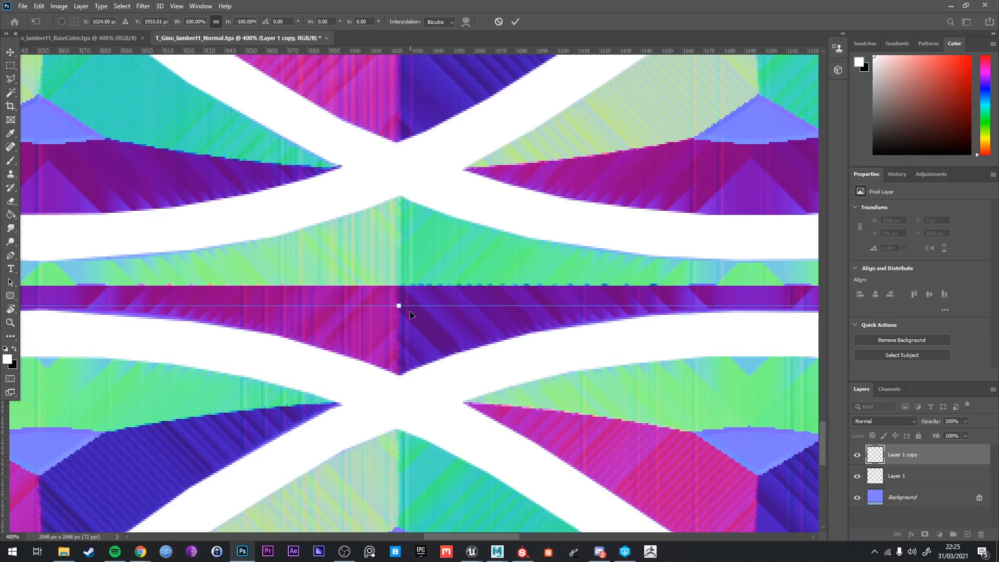
Check the alignment of the flipped strands along the full width of the lower braid, and apply the transform
left_click_drag(239, 299, 454, 286)
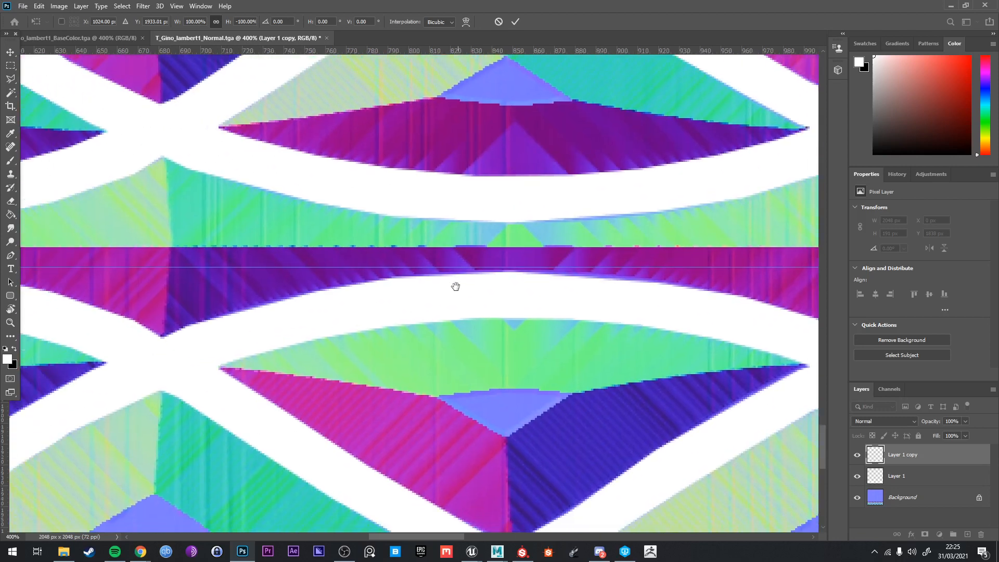
left_click_drag(482, 500, 422, 291)
left_click_drag(219, 311, 614, 335)
left_click_drag(94, 310, 224, 266)
left_click_drag(624, 234, 250, 275)
left_click_drag(447, 271, 262, 272)
left_click_drag(706, 252, 470, 264)
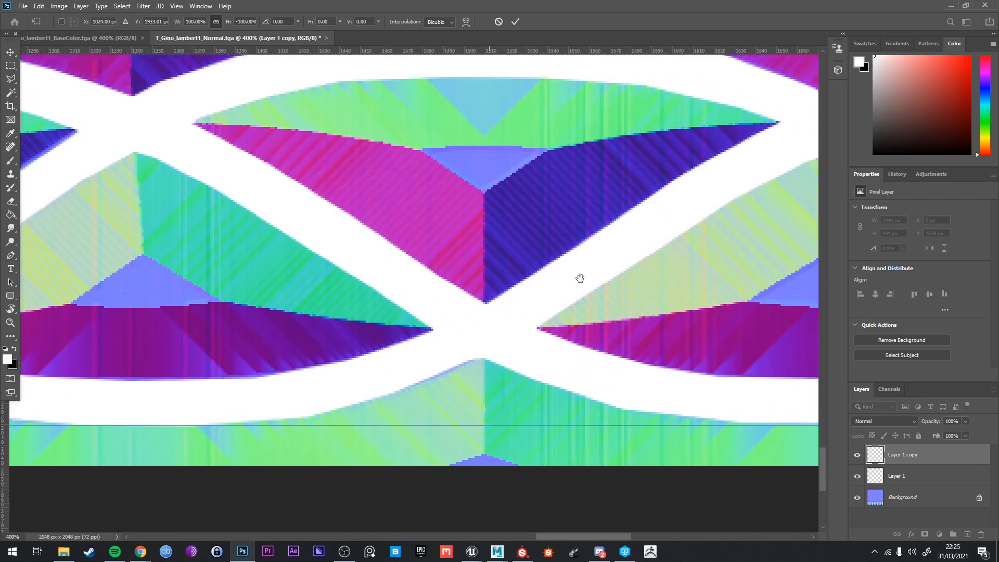
left_click_drag(583, 279, 343, 289)
left_click_drag(738, 292, 510, 298)
left_click_drag(679, 292, 519, 308)
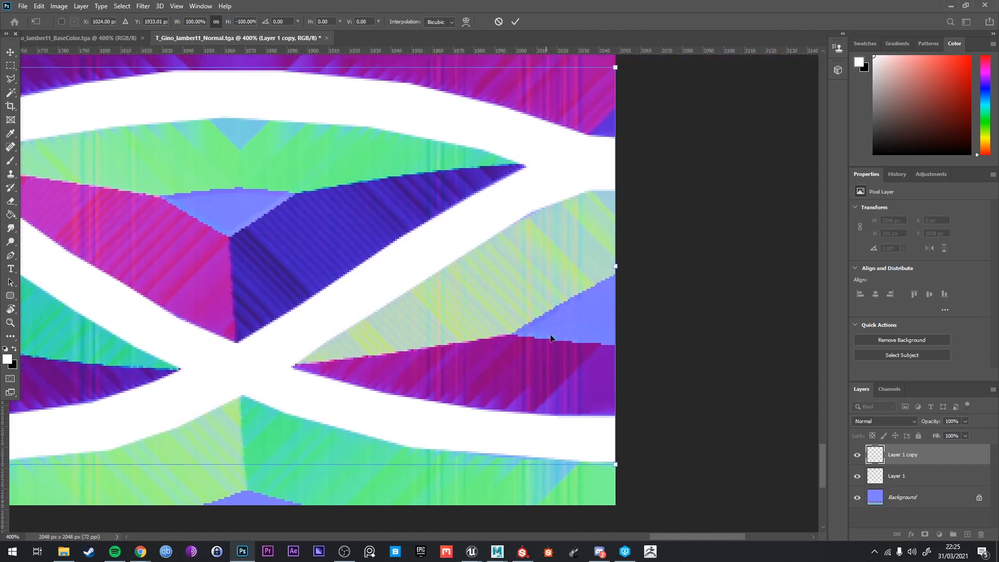
left_click(516, 22)
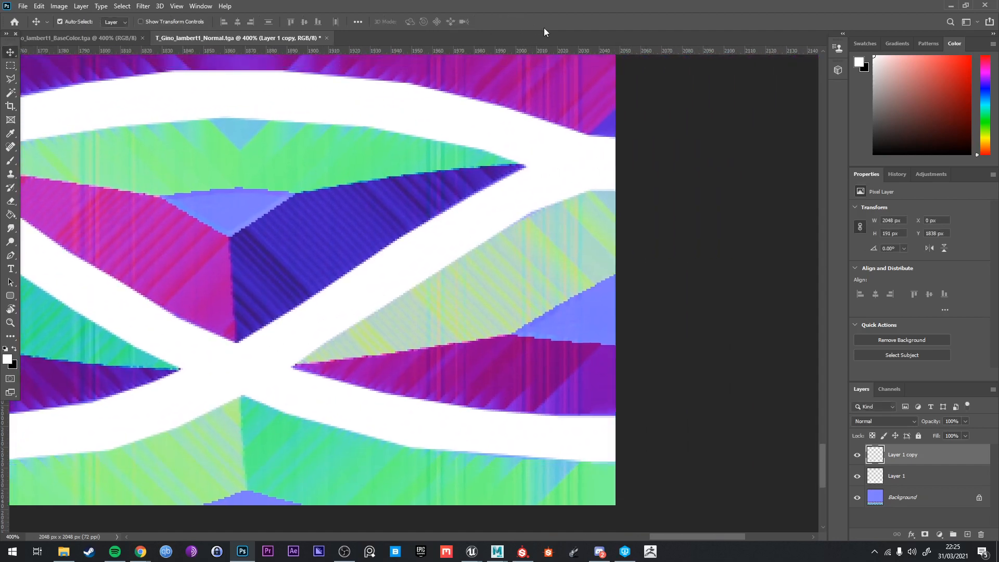
Add a new empty layer directly above the Background layer, beneath both strand layers
key("ctrl+minus")
key("ctrl+minus")
left_click_drag(498, 249, 621, 268)
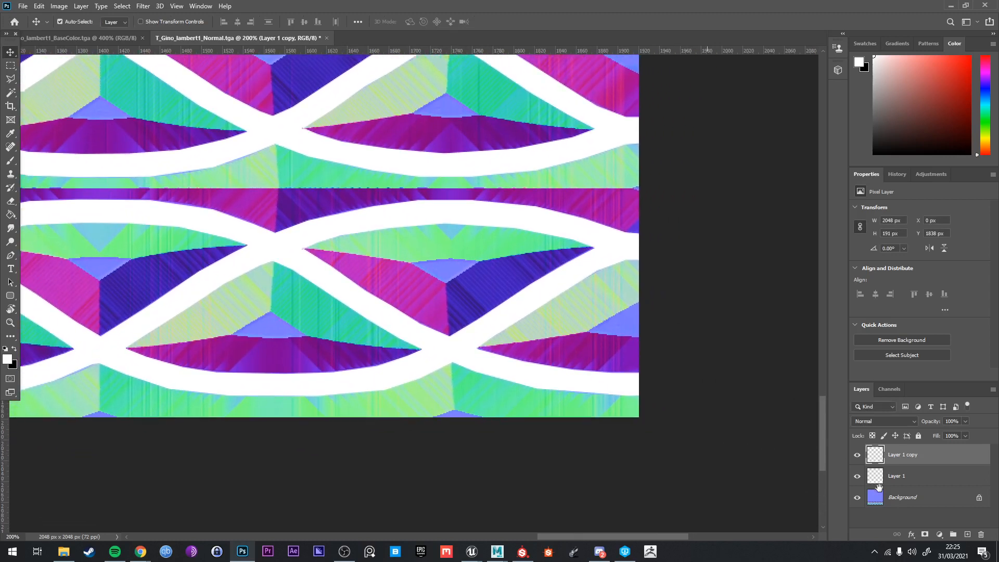
left_click(884, 496)
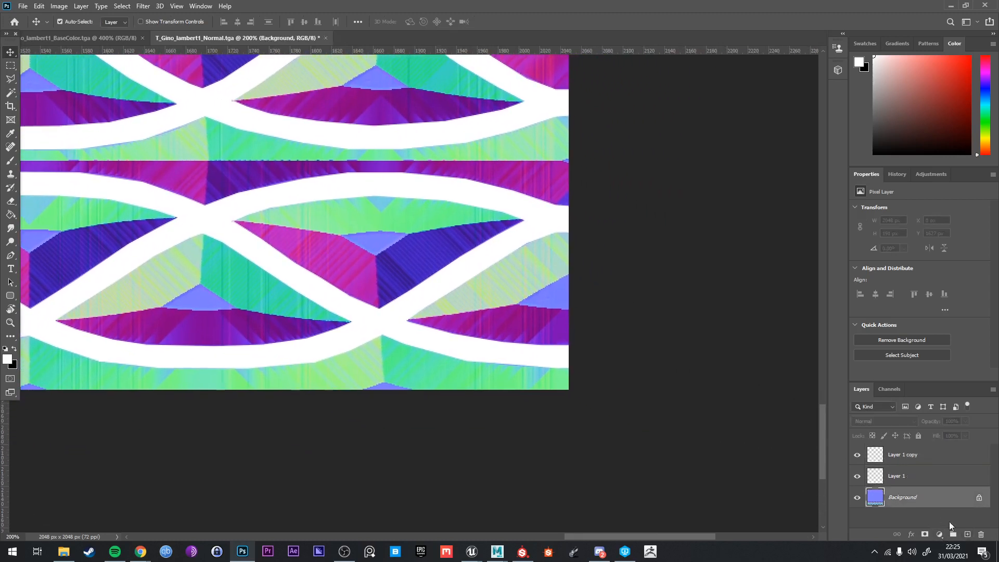
left_click(967, 534)
Fill the new layer behind the white strands with solid black using the Paint Bucket
key("ctrl+minus")
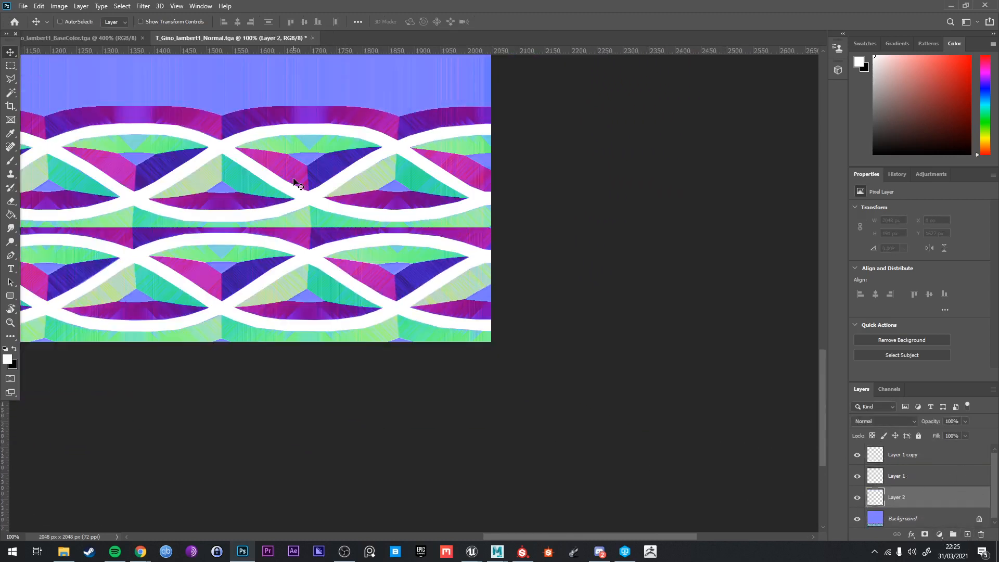
left_click_drag(298, 143, 390, 208)
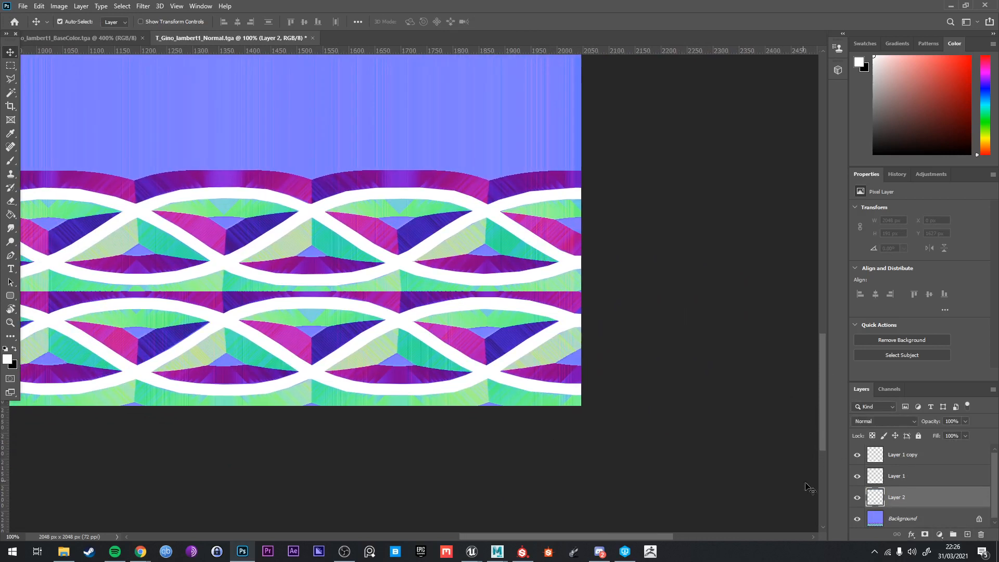
left_click(10, 214)
key("x")
left_click(212, 295)
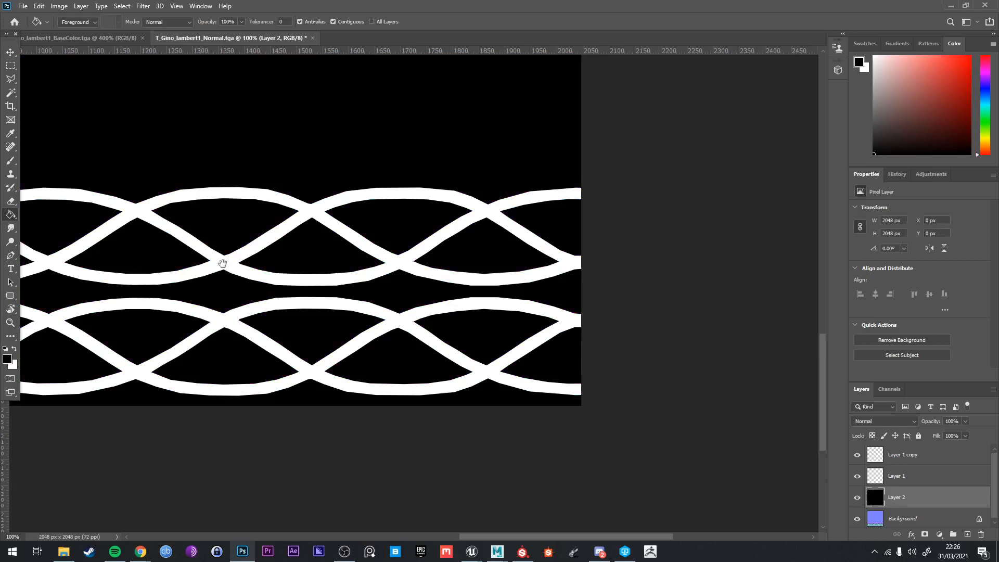
Delete the Background layer holding the original normal map
left_click_drag(222, 264, 553, 323, "space")
key("ctrl+minus")
key("ctrl+minus")
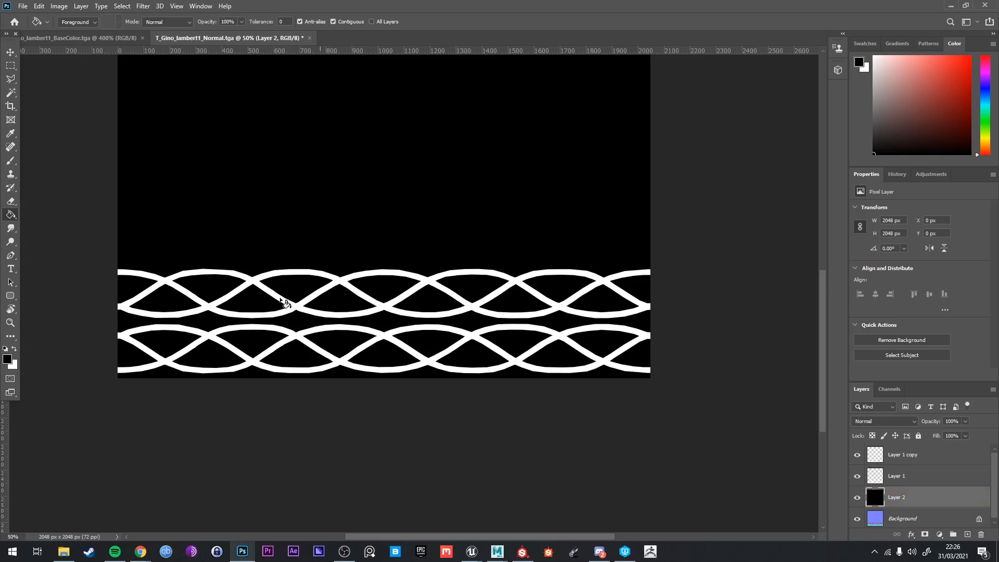
scroll(322, 294, "up", 2)
left_click(23, 6)
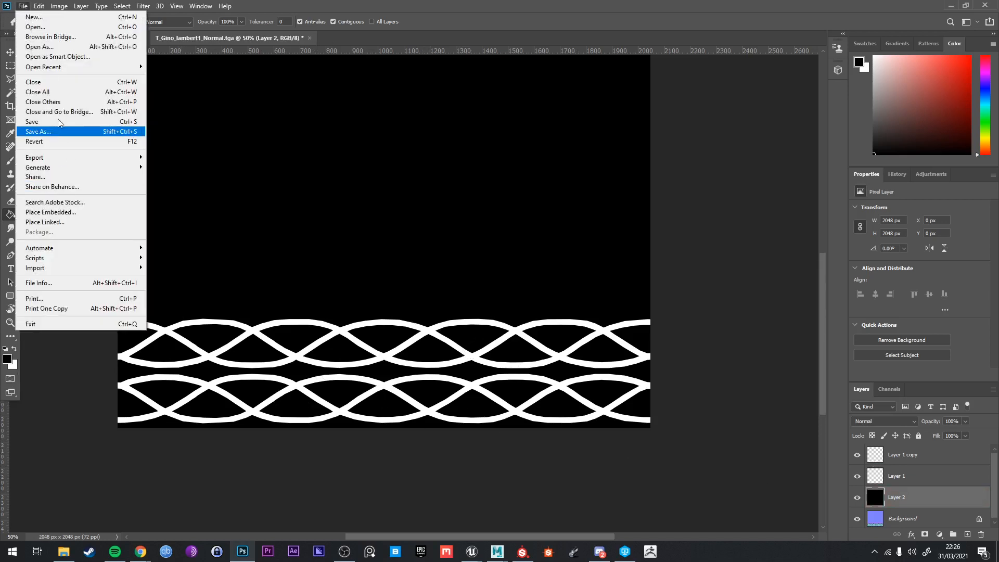
left_click(888, 524)
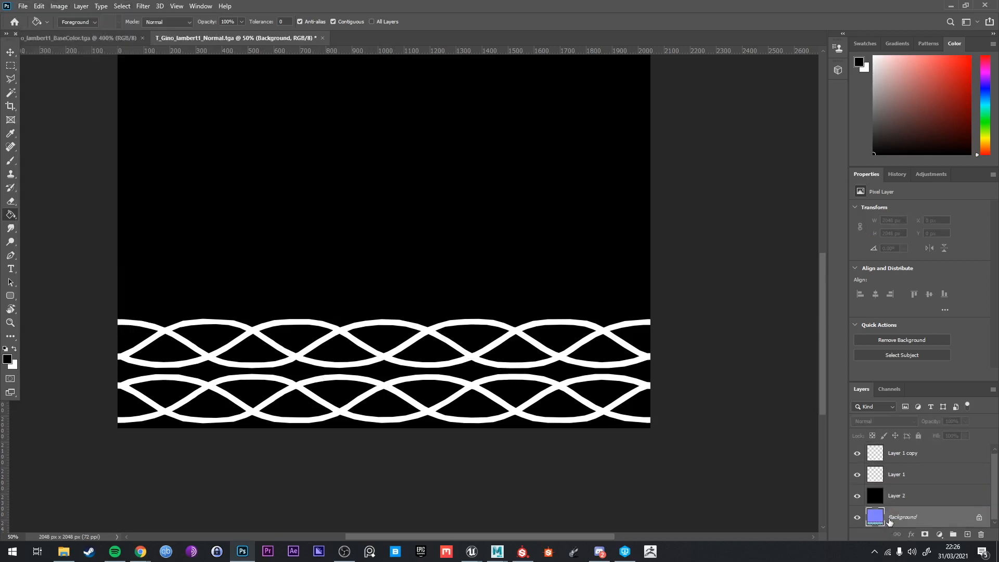
key("Delete")
Convert the document to grayscale with its layers merged, and inspect its channels
left_click(59, 6)
mouse_move(73, 17)
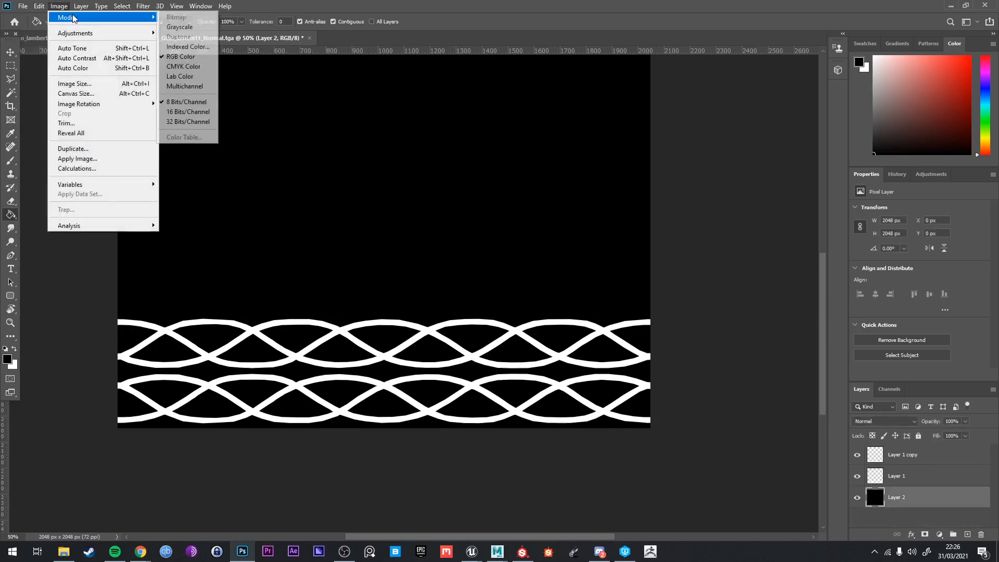
left_click(187, 28)
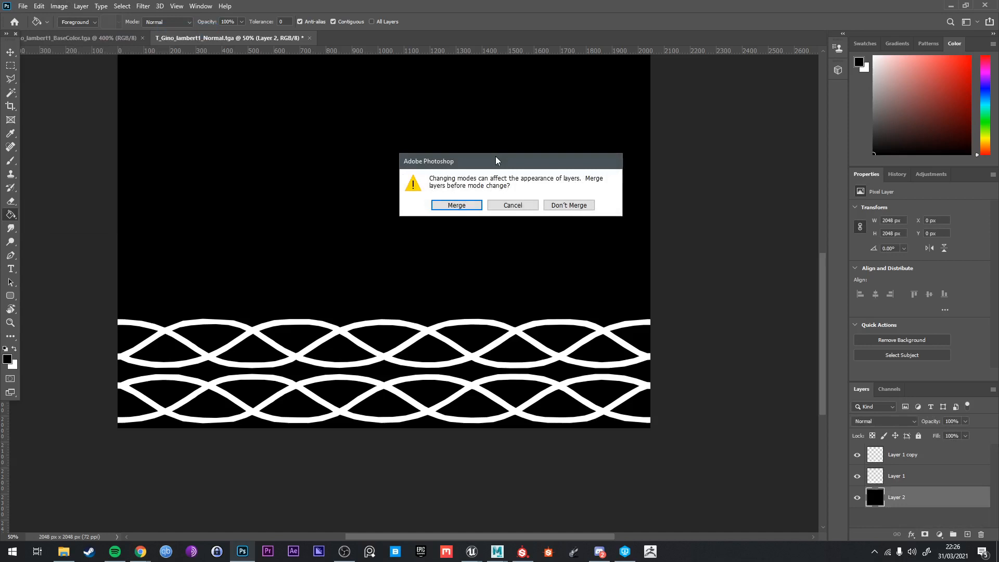
left_click(457, 205)
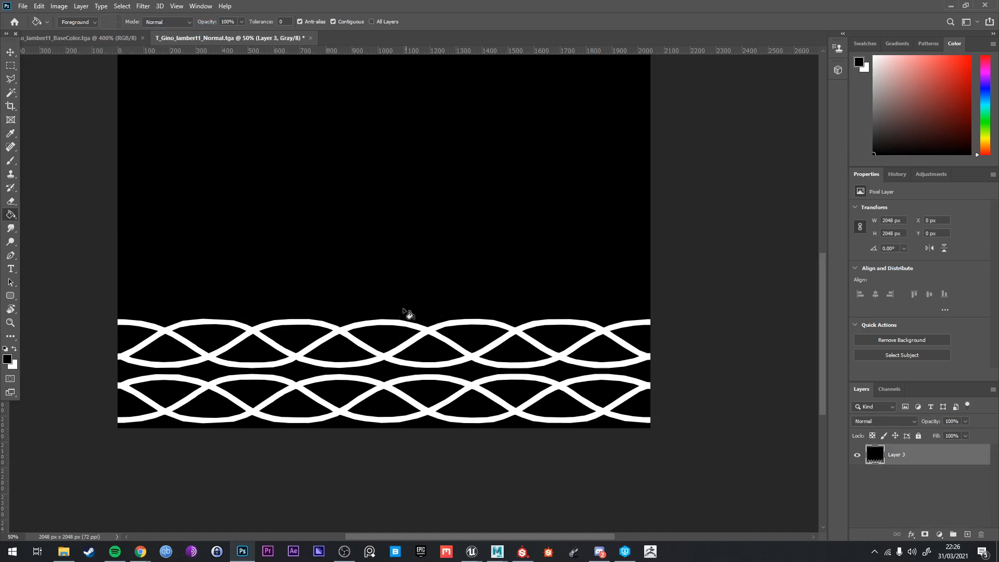
left_click(890, 389)
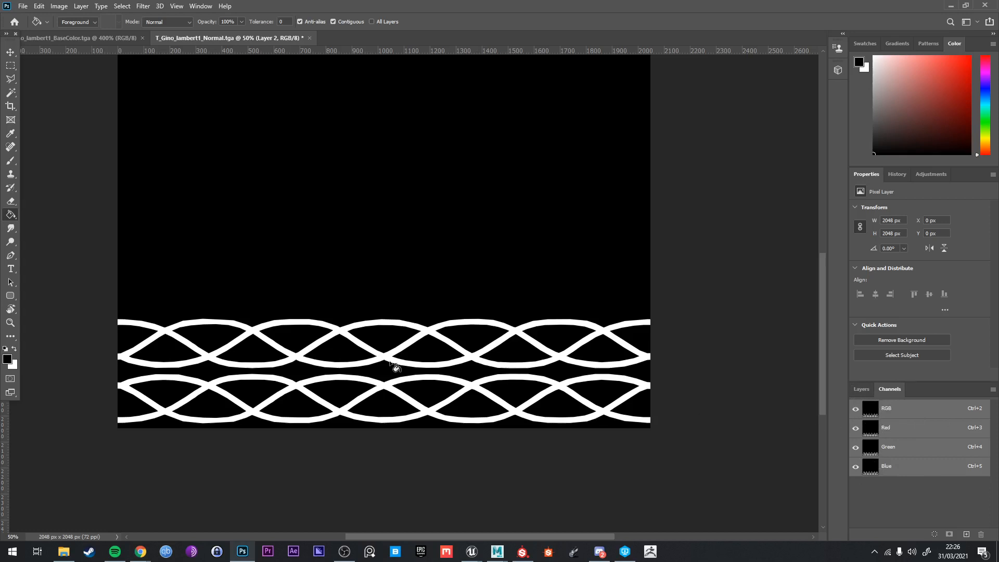
Try converting the document to grayscale without merging its layers
left_click(10, 52)
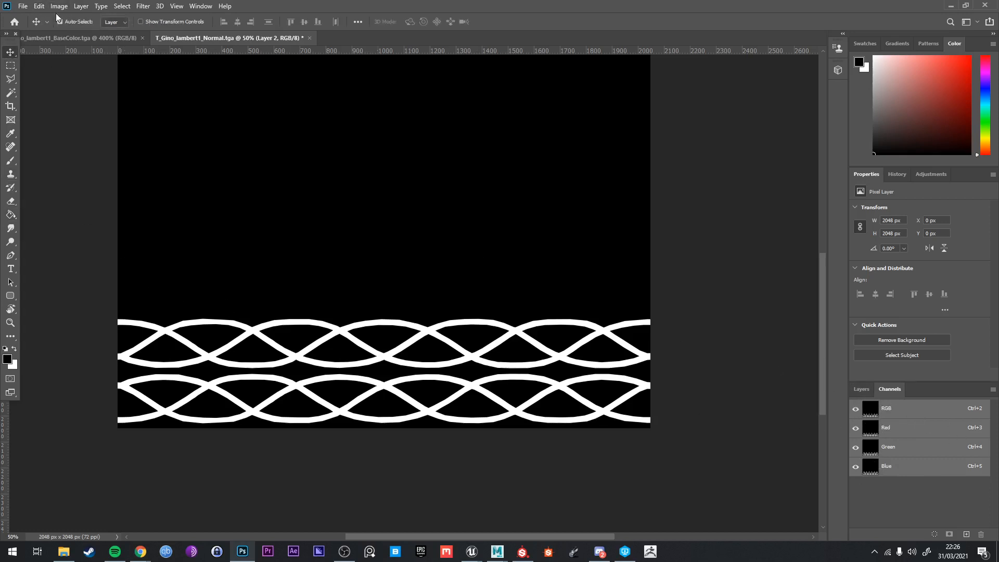
left_click(860, 390)
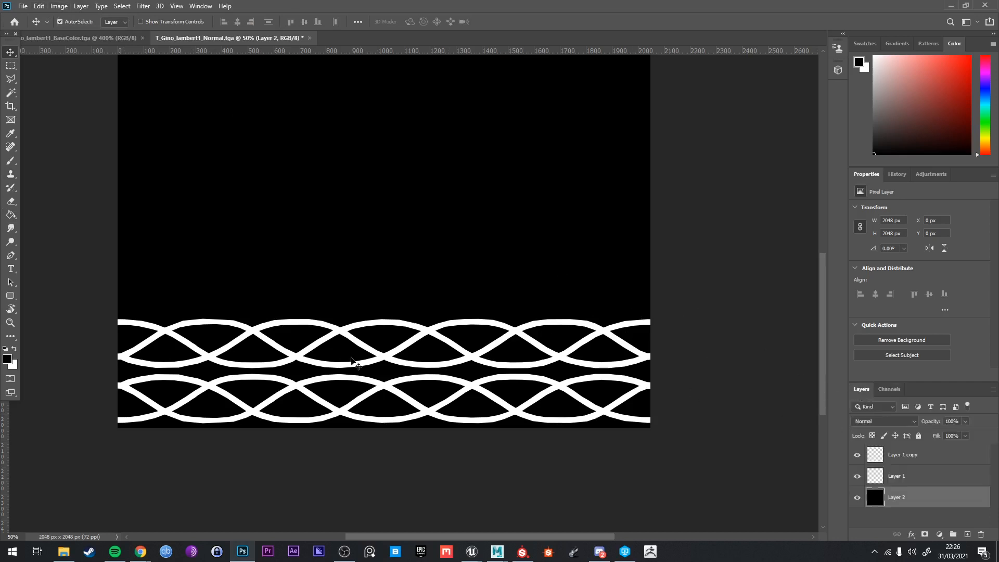
left_click(58, 6)
left_click(59, 6)
left_click(59, 6)
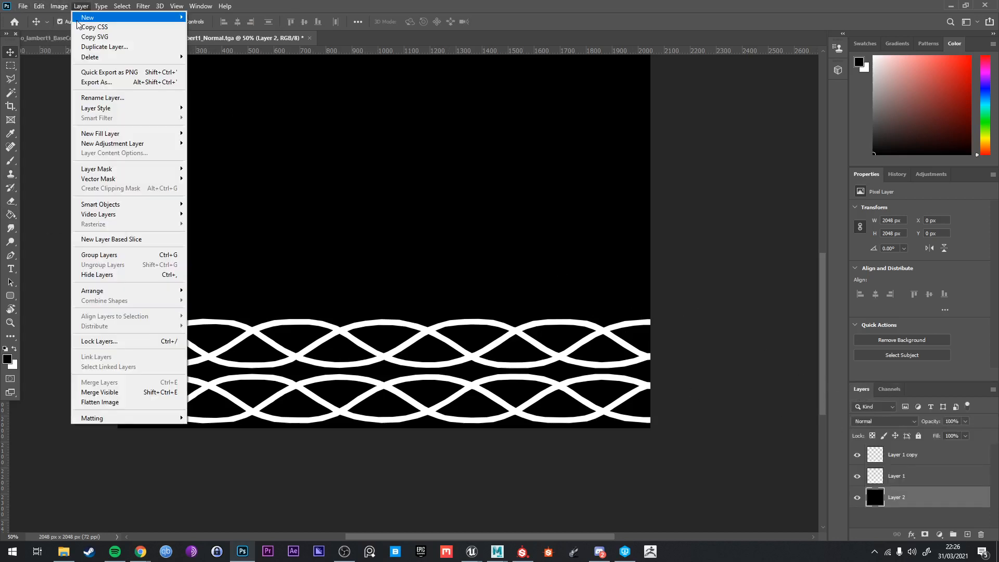
mouse_move(68, 19)
left_click(189, 28)
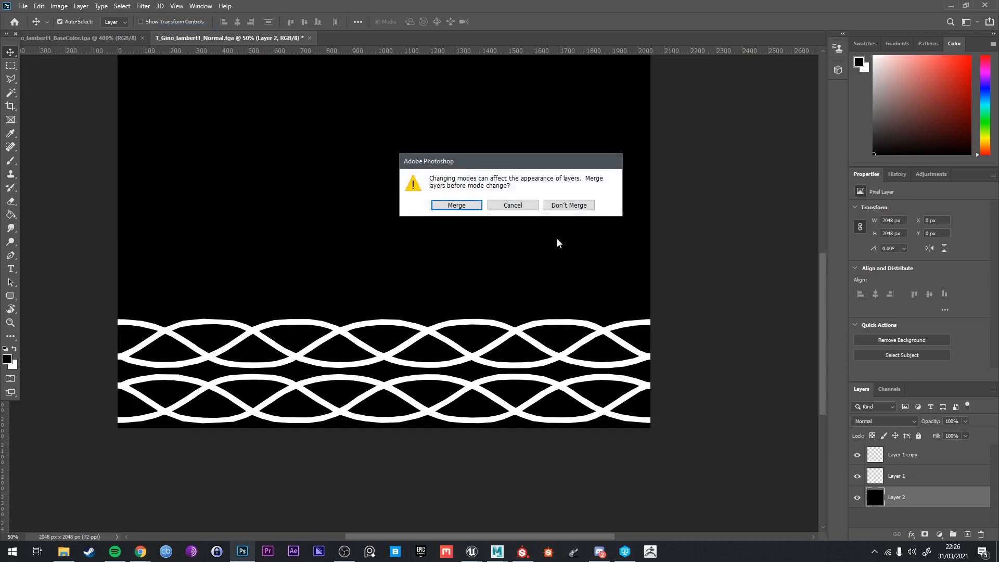
left_click(567, 207)
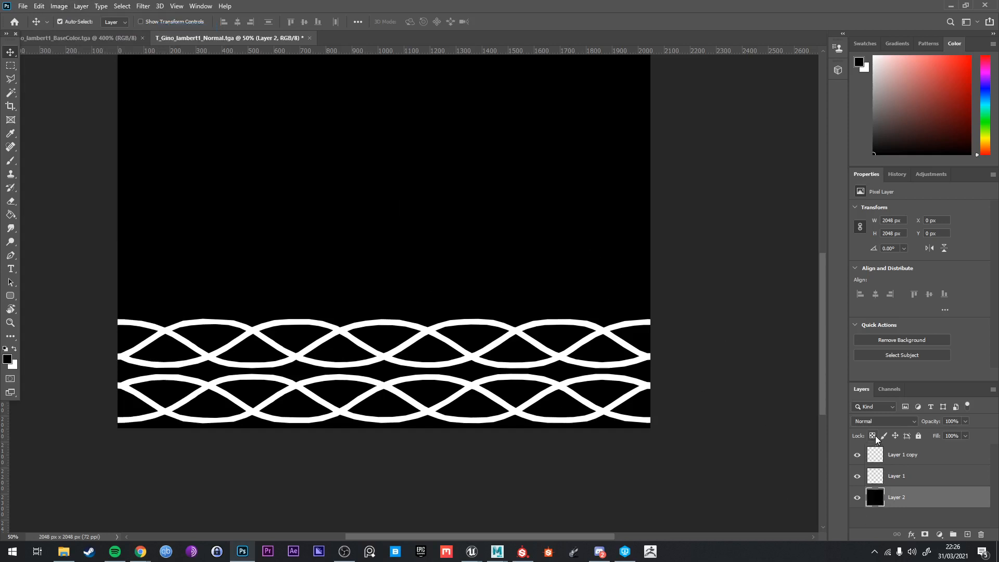
Convert the document to Grayscale mode, merging all layers into one, and check the resulting channels
left_click(59, 6)
mouse_move(91, 18)
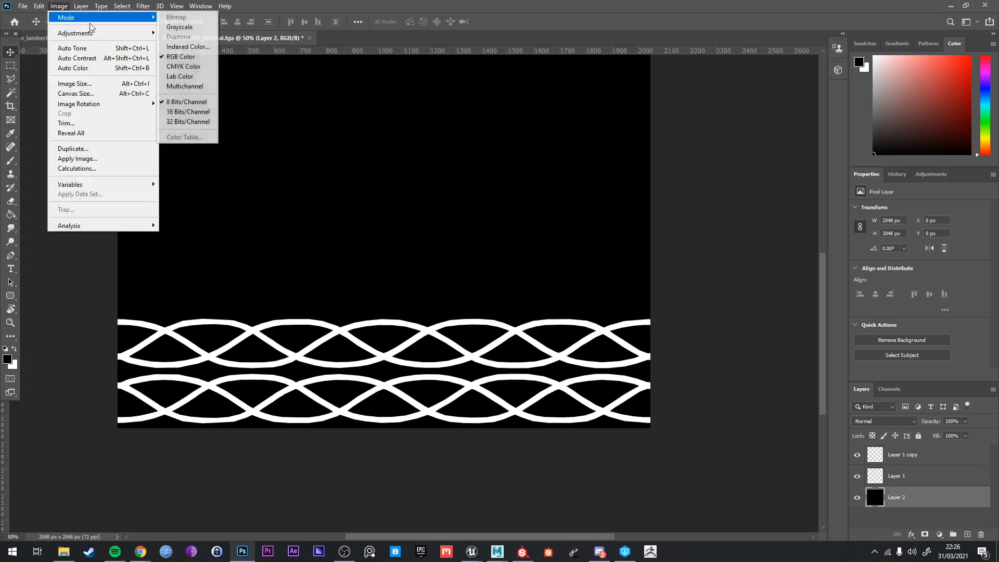
left_click(184, 28)
left_click(476, 207)
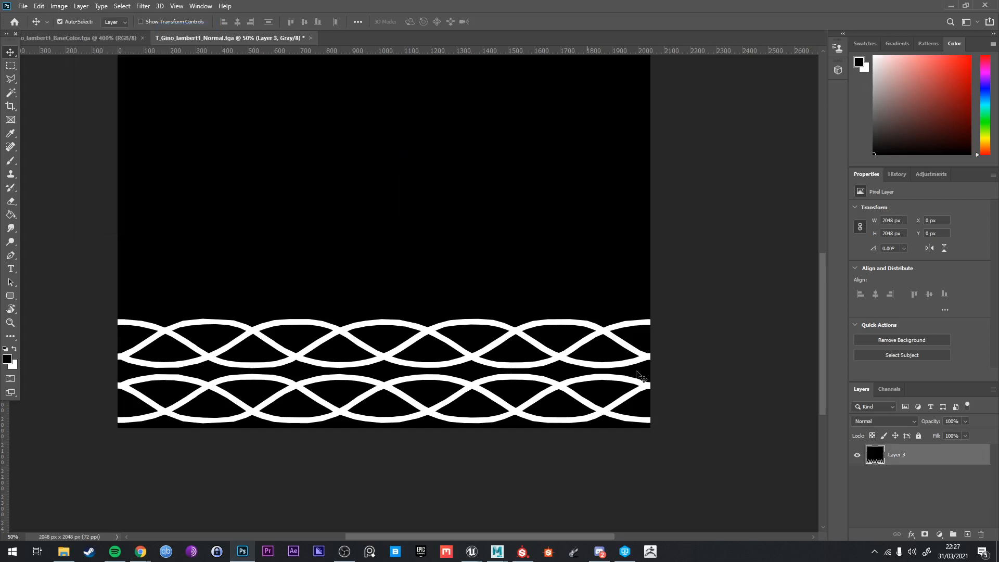
left_click(889, 389)
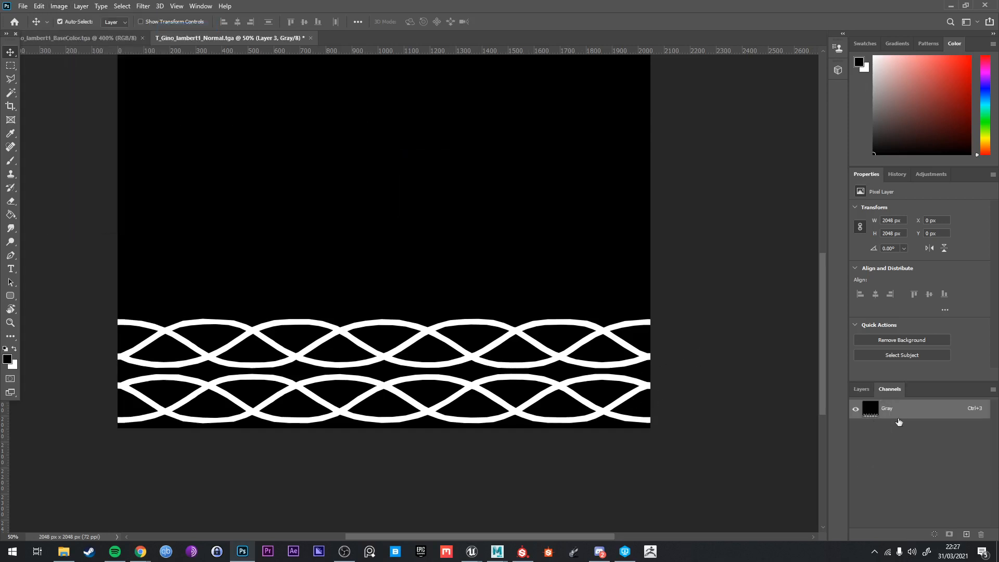
left_click(858, 389)
Save the grayscale mask as a Targa file named T_Gino_lambert1_Mask in the Gino folder on the Desktop
scroll(416, 307, "up", 4)
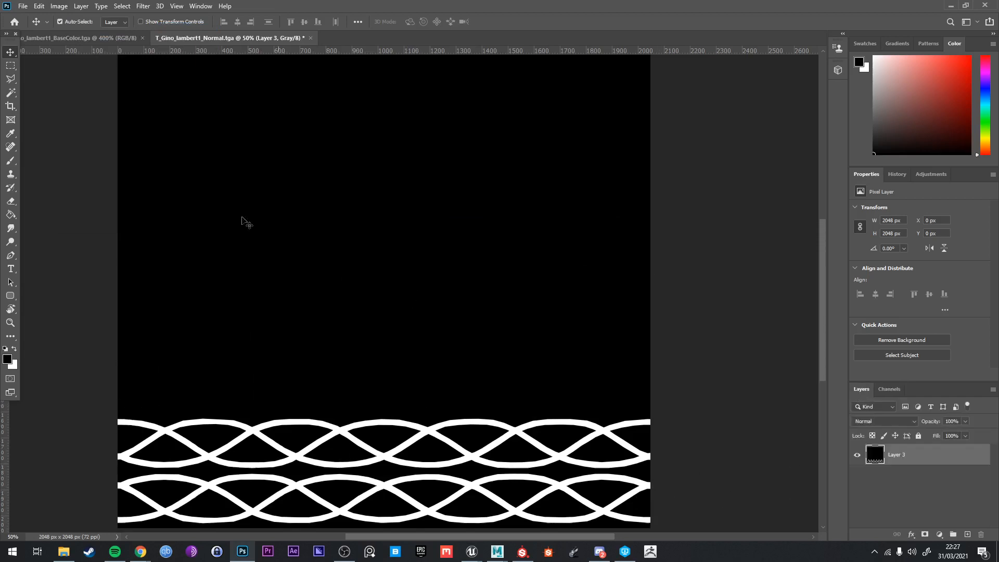
left_click(23, 7)
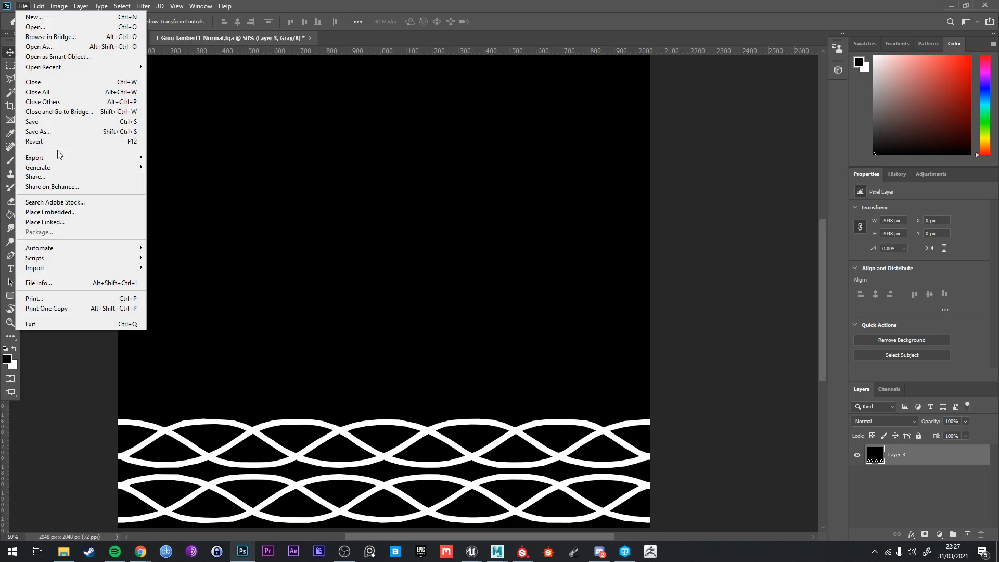
left_click(42, 132)
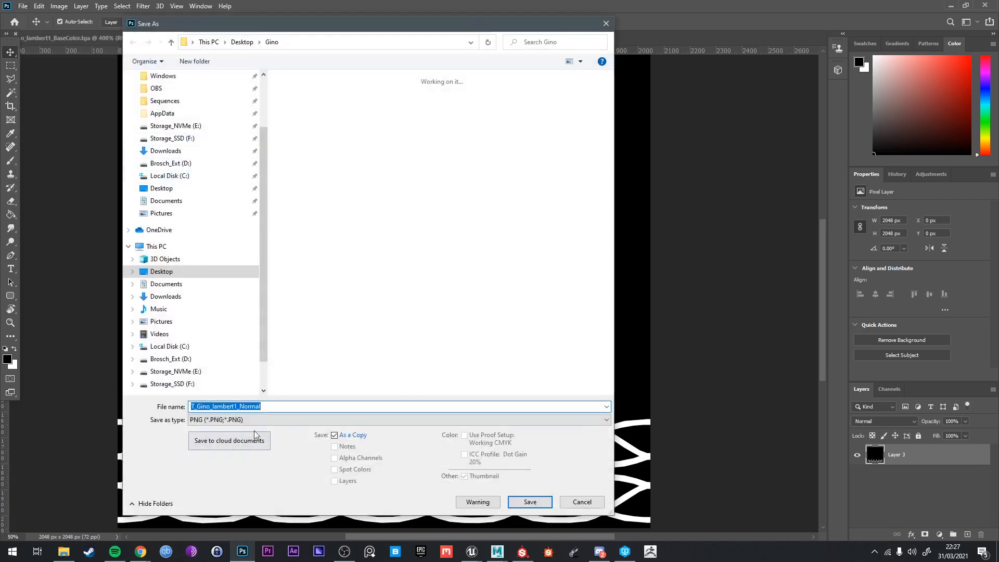
left_click(161, 188)
double_click(360, 172)
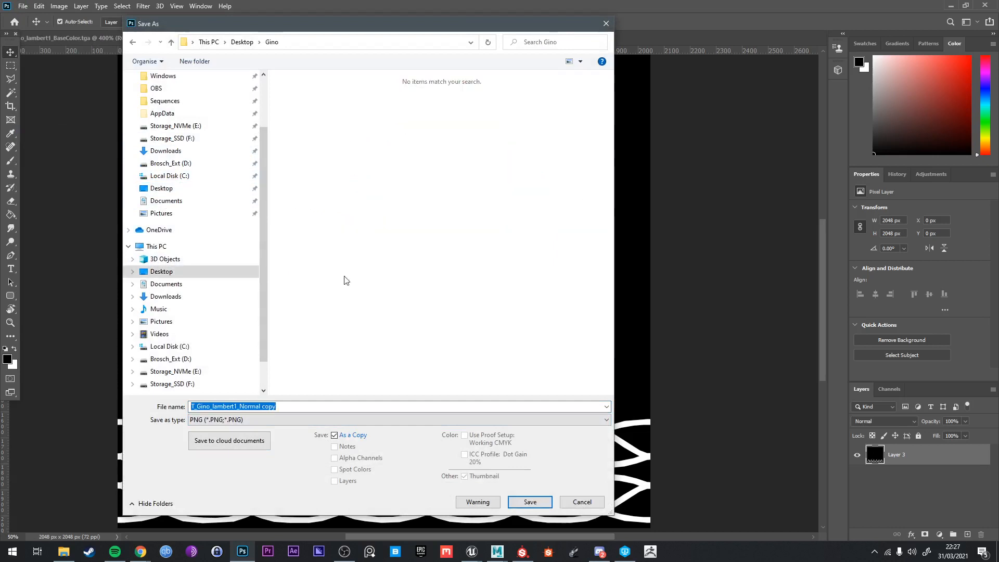
left_click(238, 419)
left_click(231, 401)
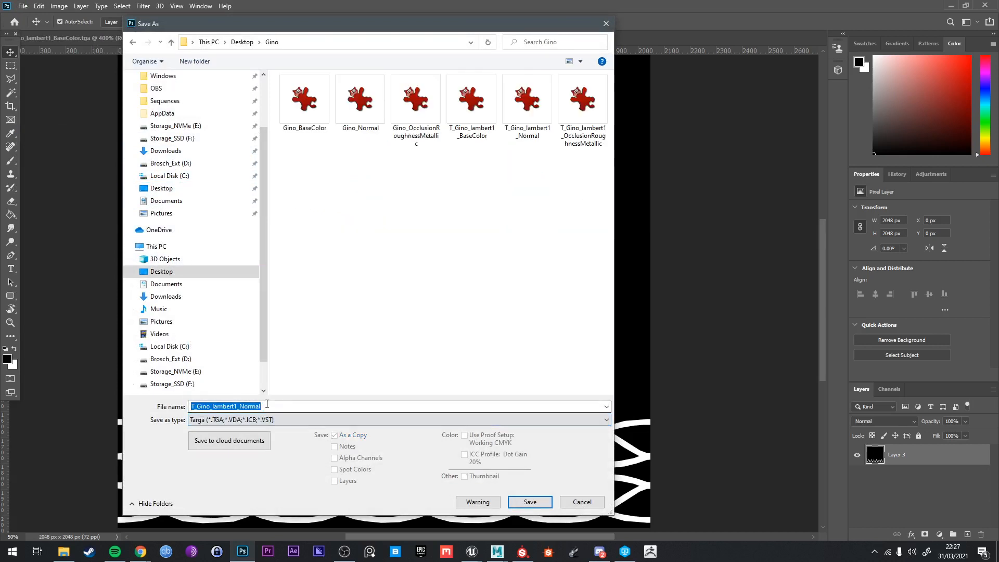
left_click(526, 109)
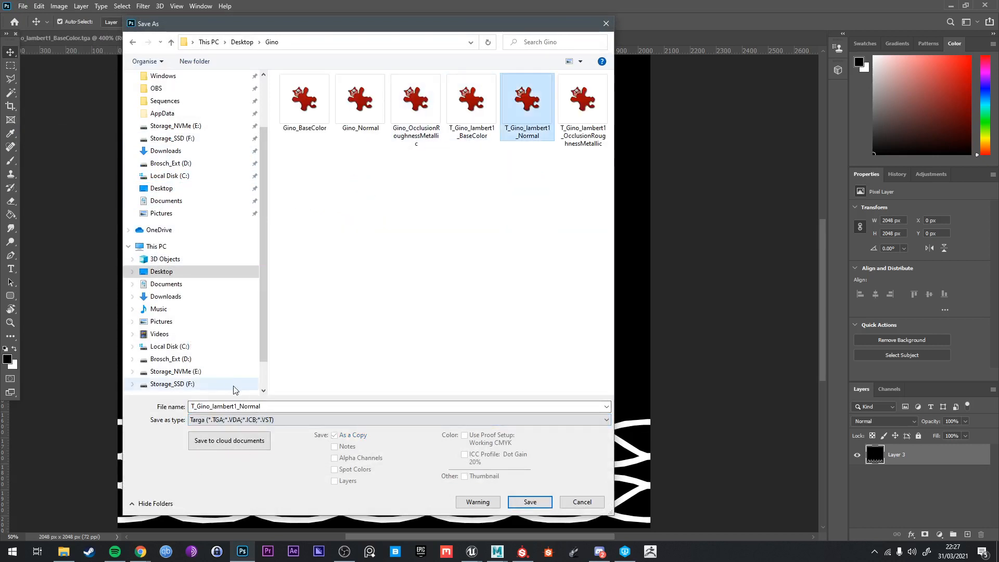
left_click(240, 406)
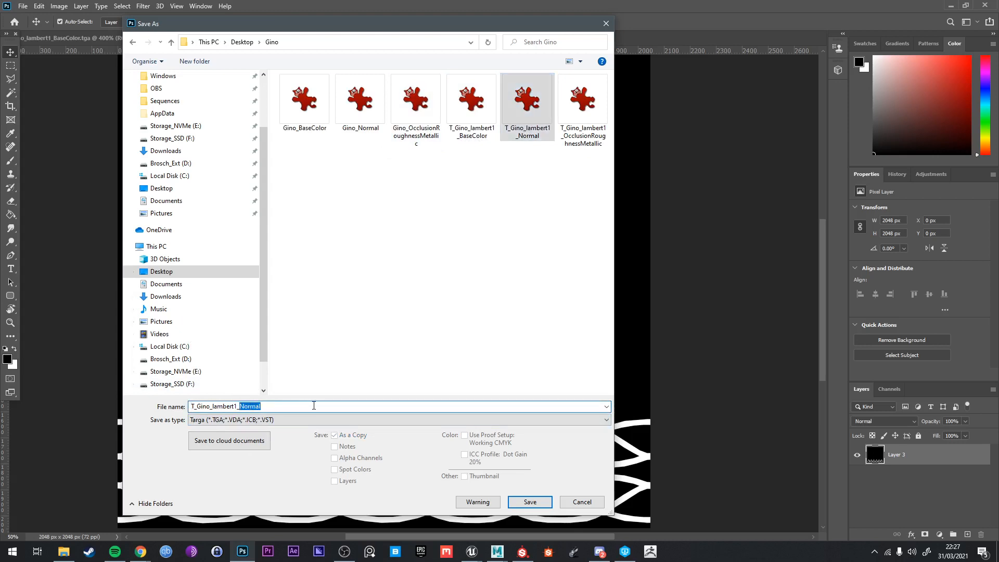
type("Mask")
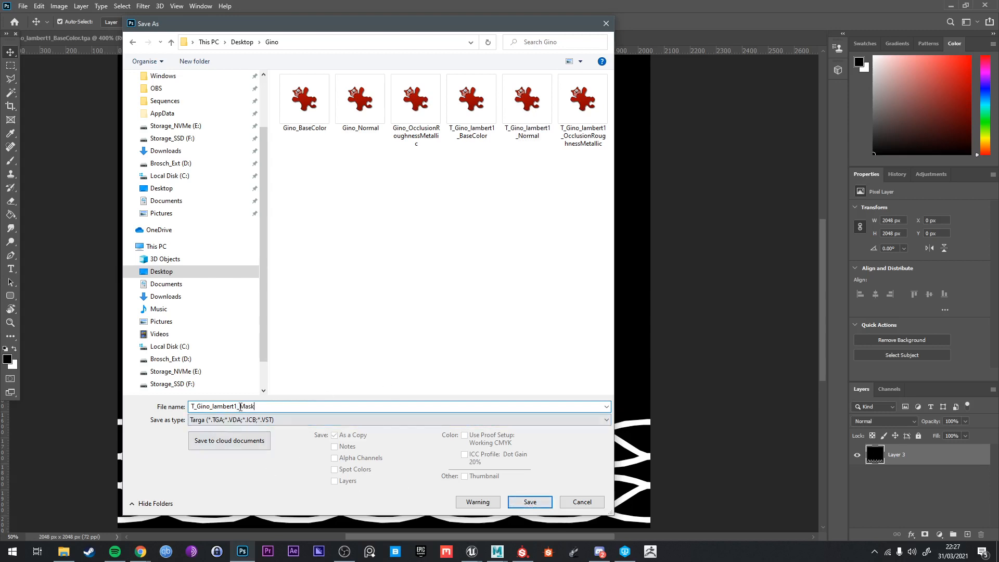
left_click(521, 502)
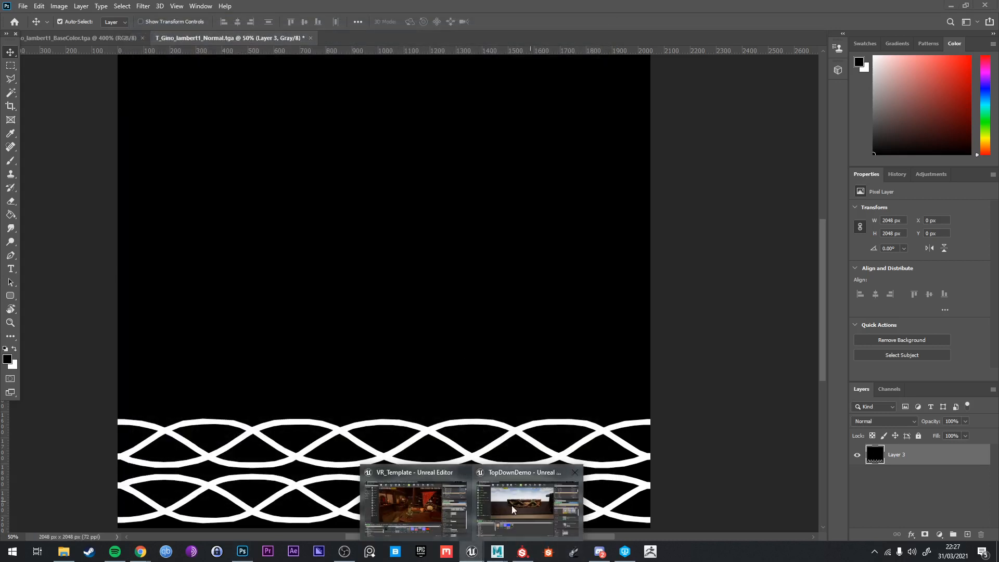
Switch to the TopDownDemo project in Unreal Editor and import T_Gino_lambert1_Mask into the Gino content folder
left_click(410, 502)
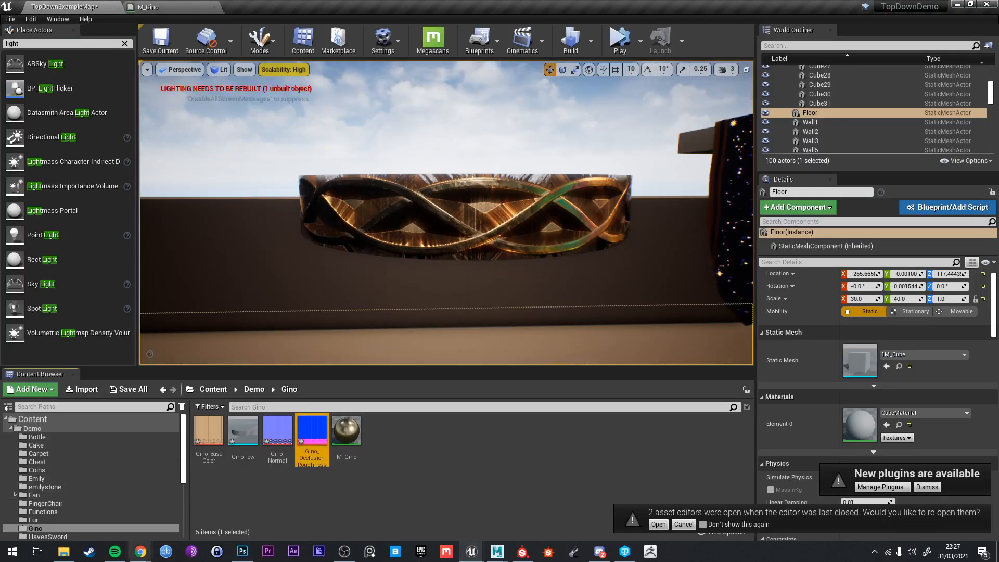
left_click(64, 551)
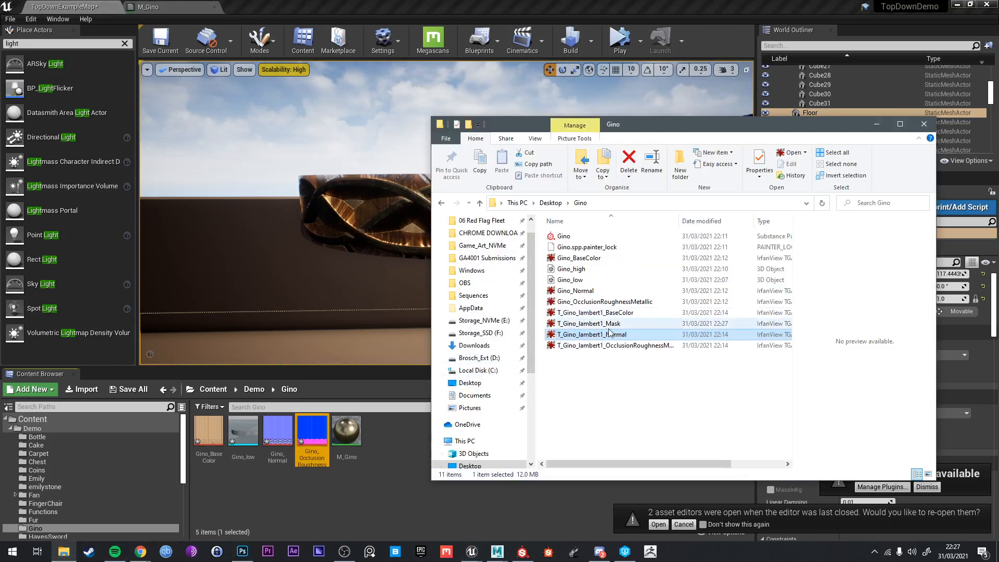
left_click_drag(589, 323, 411, 479)
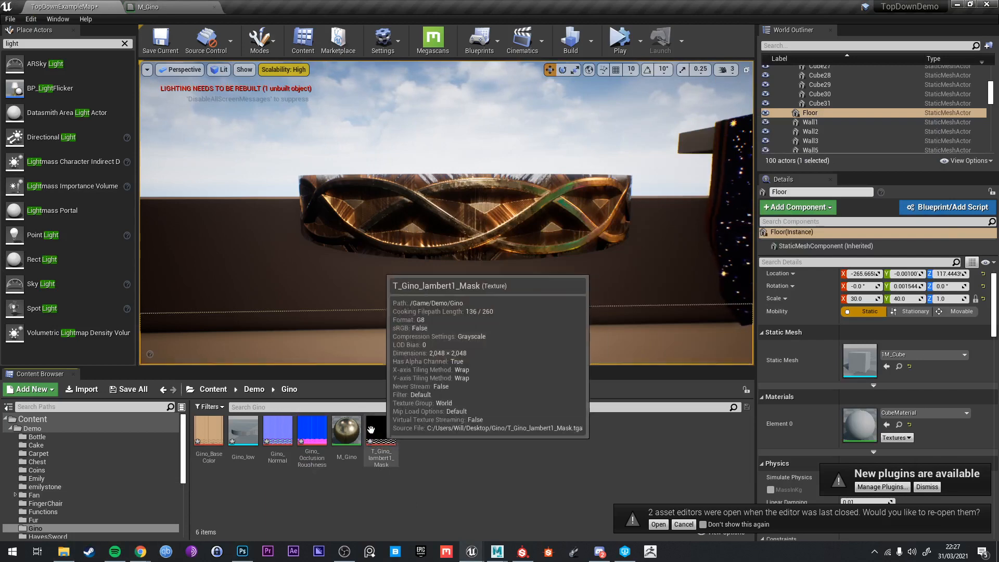
Add T_Gino_lambert1_Mask to the M_Gino material graph as a Texture Sample and move the result node away from it
left_click_drag(381, 431, 608, 122)
right_click_drag(748, 169, 629, 196)
left_click_drag(629, 197, 803, 188)
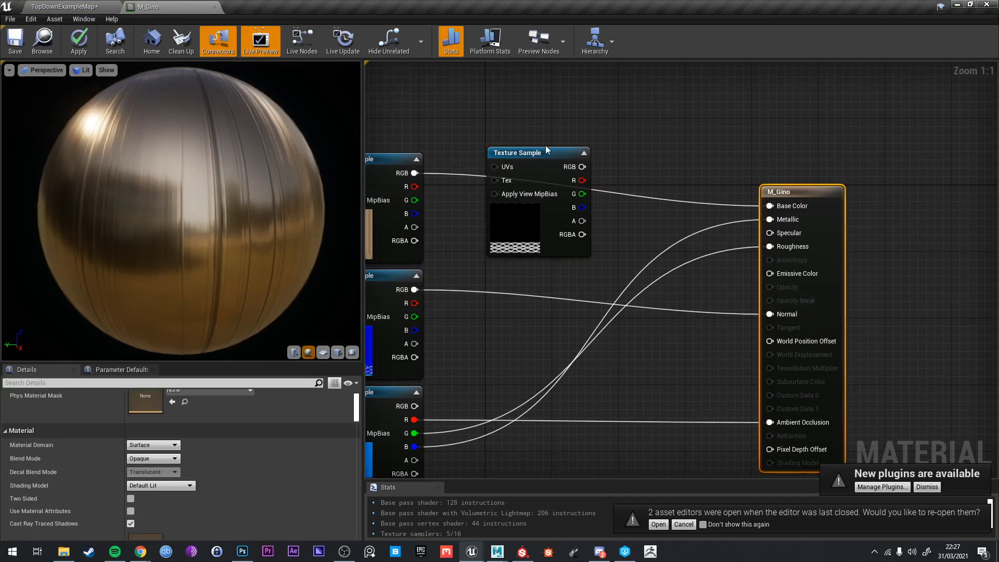
Try connecting the mask sample's red channel to the inactive Opacity Mask input, then break the link
left_click_drag(545, 150, 769, 302)
left_click(643, 366)
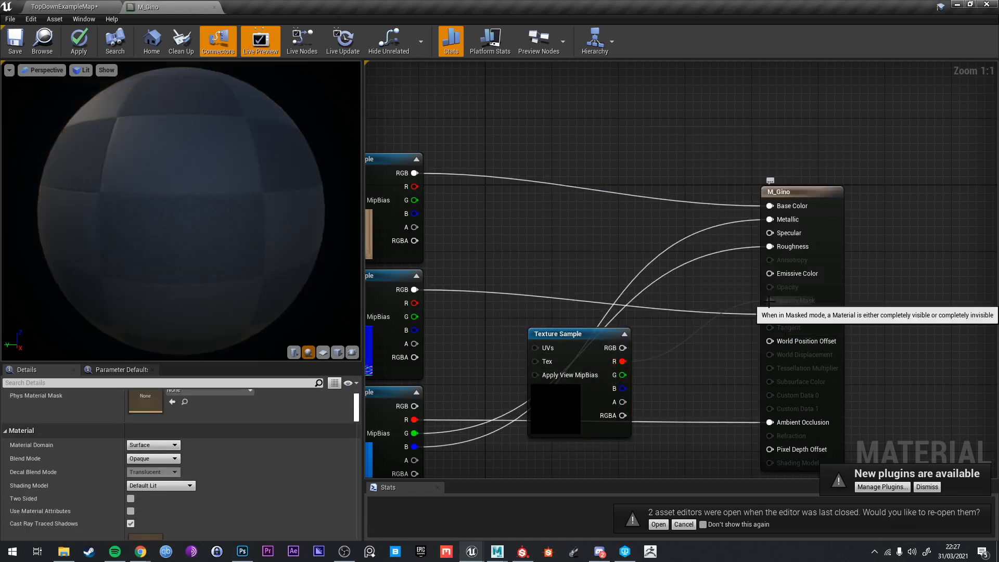
left_click(769, 301, "alt")
Select the M_Gino result node and move it farther from the mask Texture Sample
right_click_drag(684, 356, 665, 281)
scroll(282, 439, "up", 3)
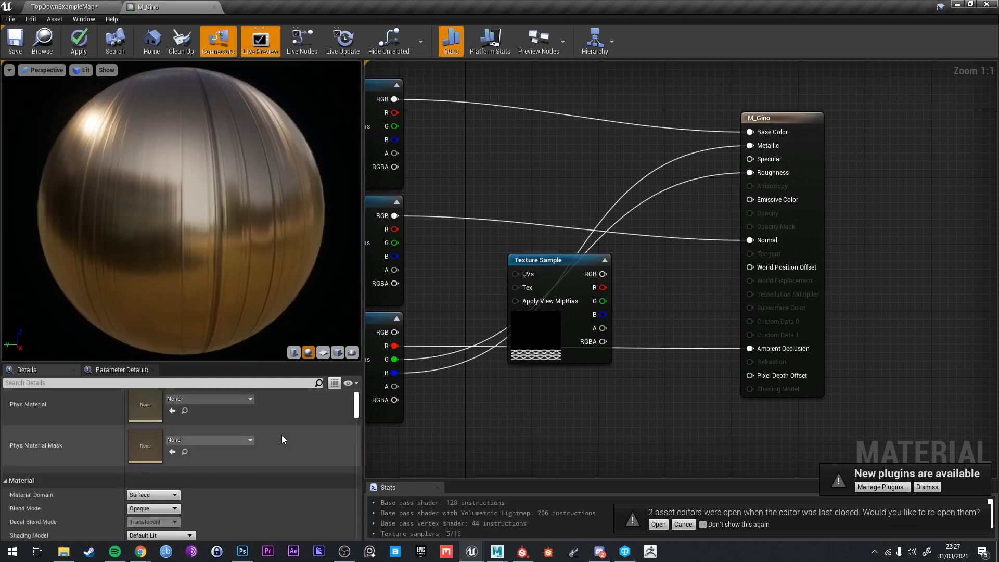
scroll(282, 440, "up", 1)
left_click(777, 118)
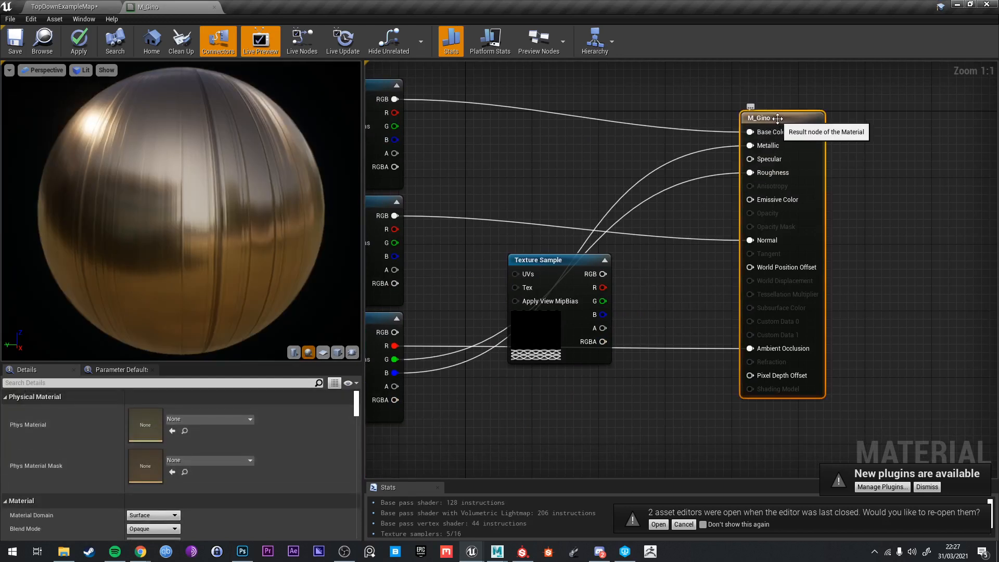
left_click_drag(777, 118, 835, 110)
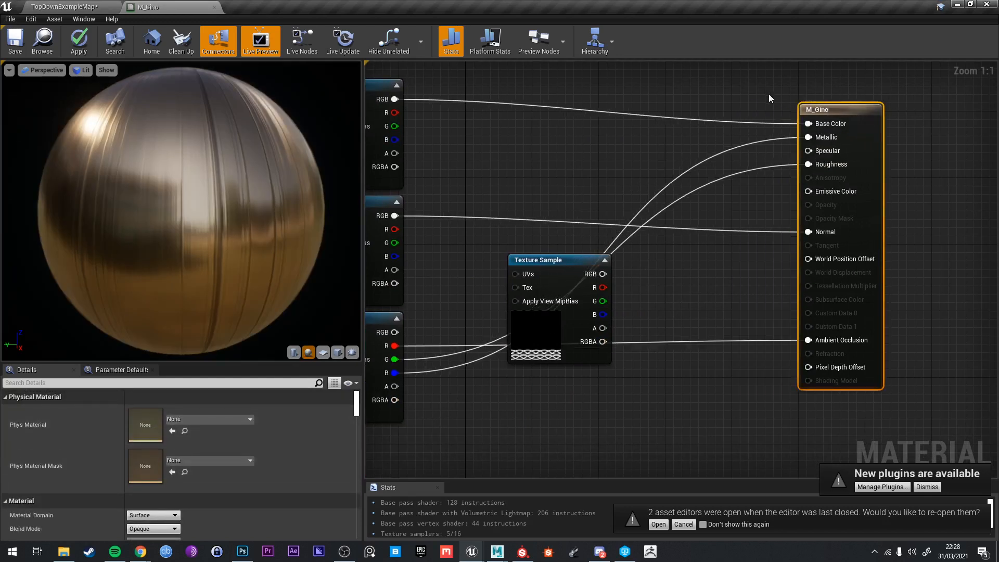
Enlarge the material's details area and the graph, and review the available Blend Mode options
scroll(134, 500, "down", 1)
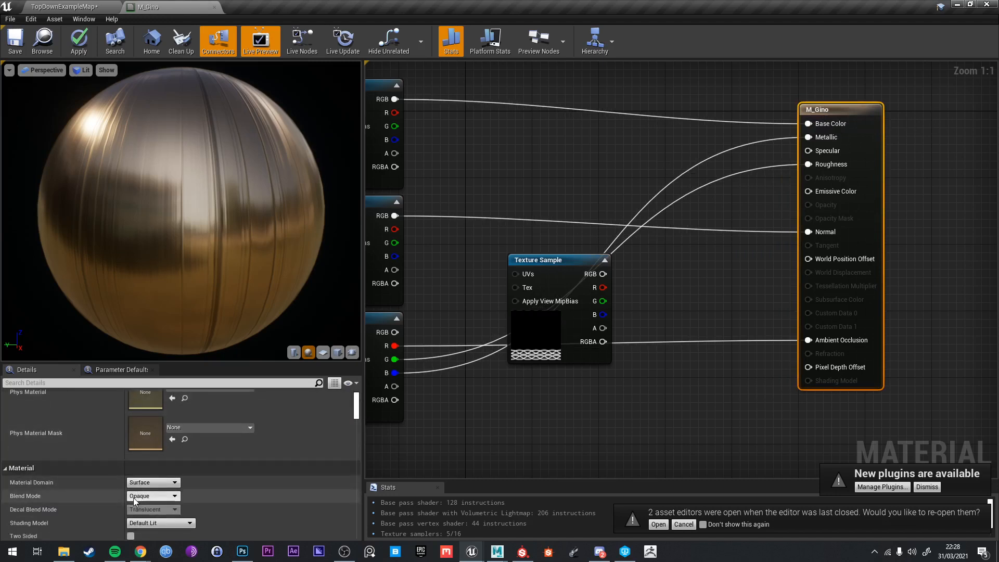
scroll(125, 495, "down", 2)
left_click_drag(357, 363, 358, 273)
left_click_drag(359, 239, 295, 244)
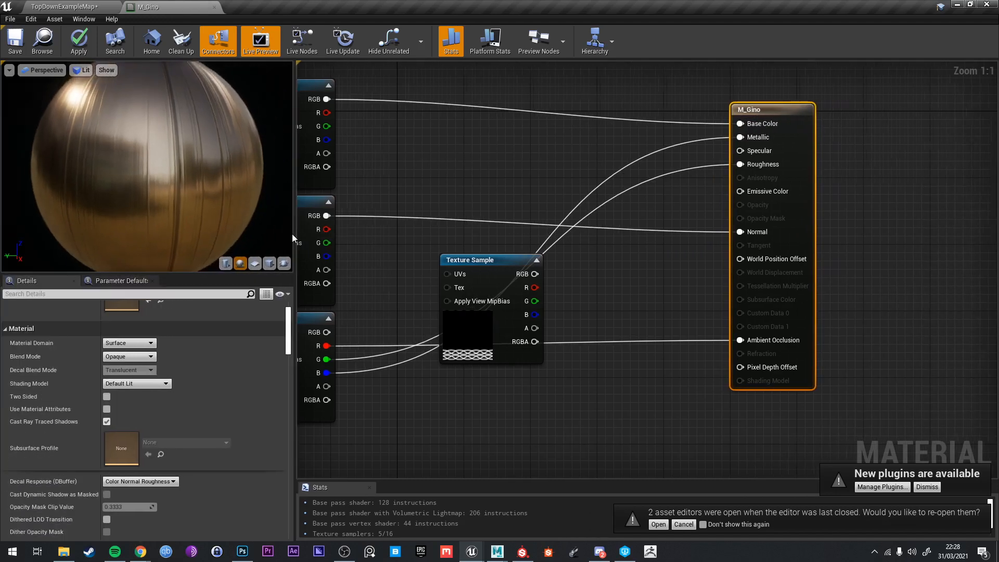
left_click(126, 358)
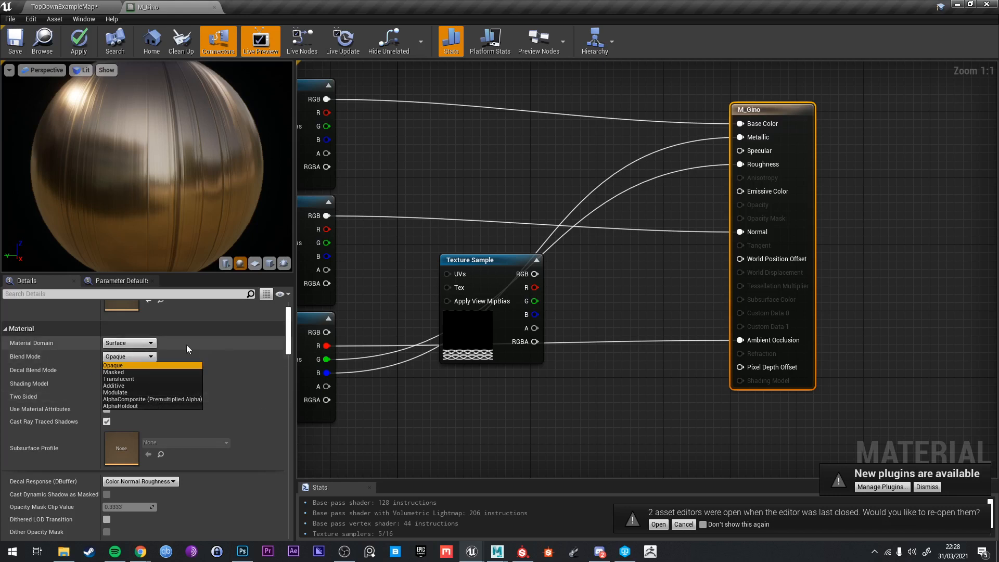
left_click(364, 452)
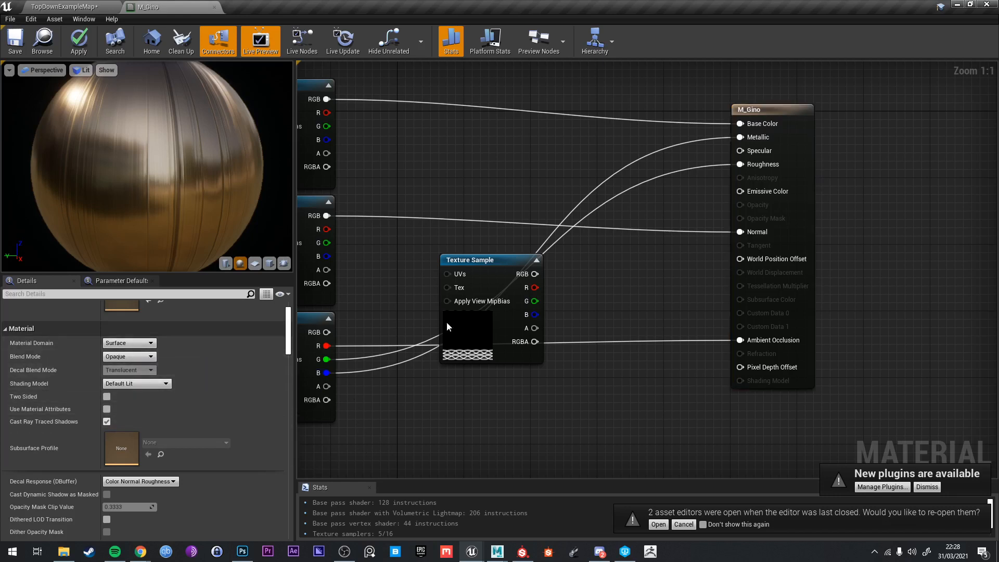
Move the mask Texture Sample clear of the other wires, set M_Gino's Blend Mode to Masked, and apply the material
left_click_drag(481, 266, 547, 324)
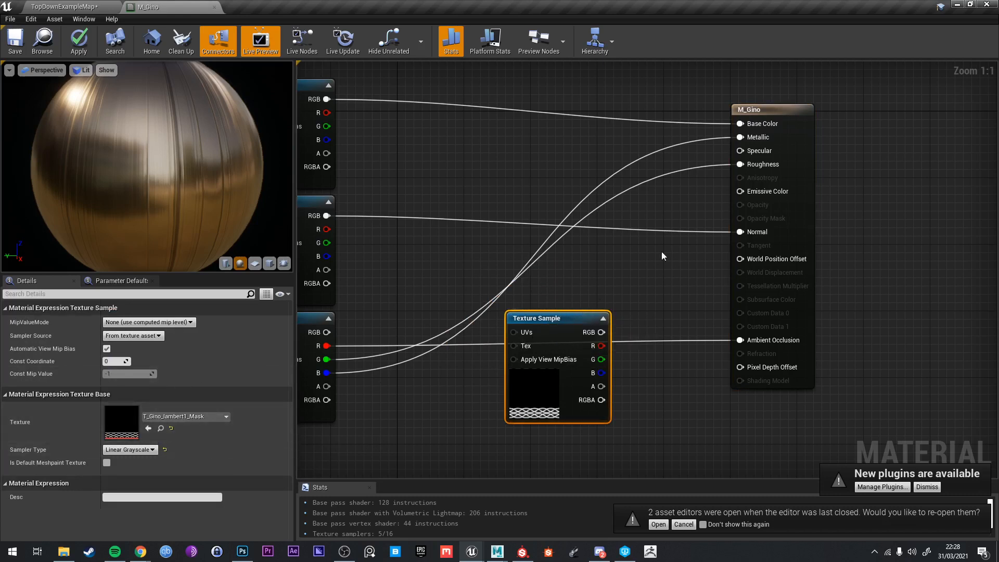
left_click(749, 109)
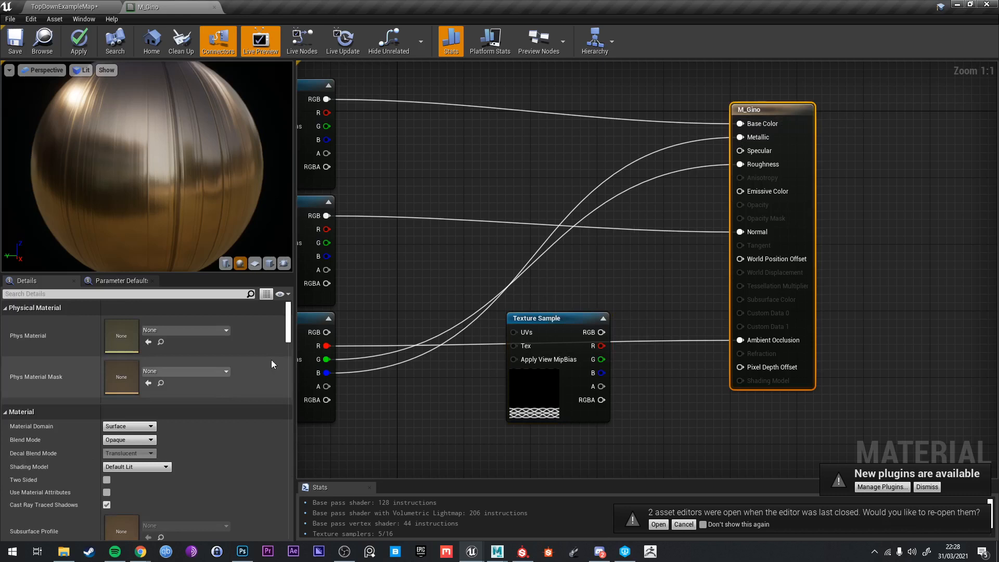
left_click(129, 440)
left_click(113, 455)
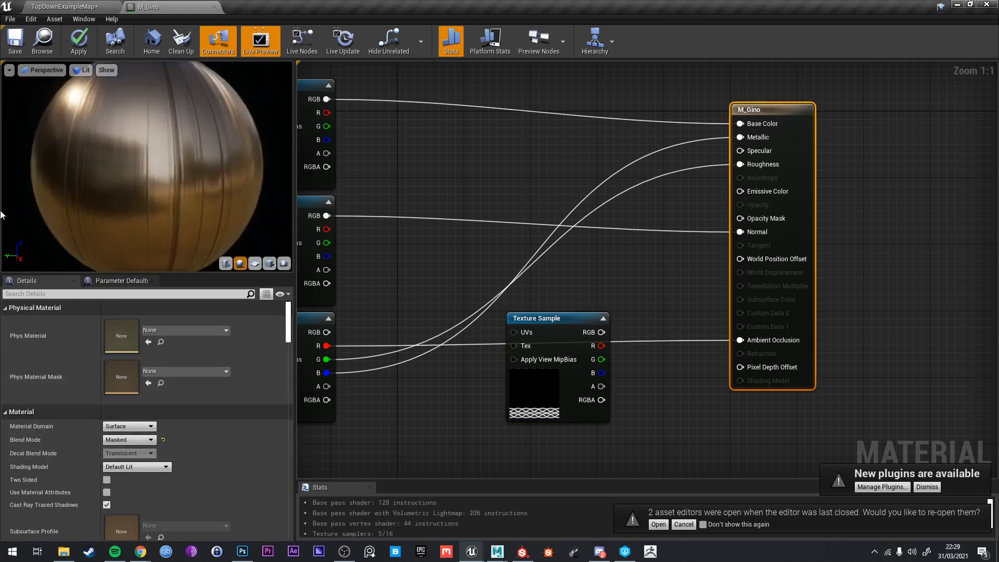
left_click(76, 54)
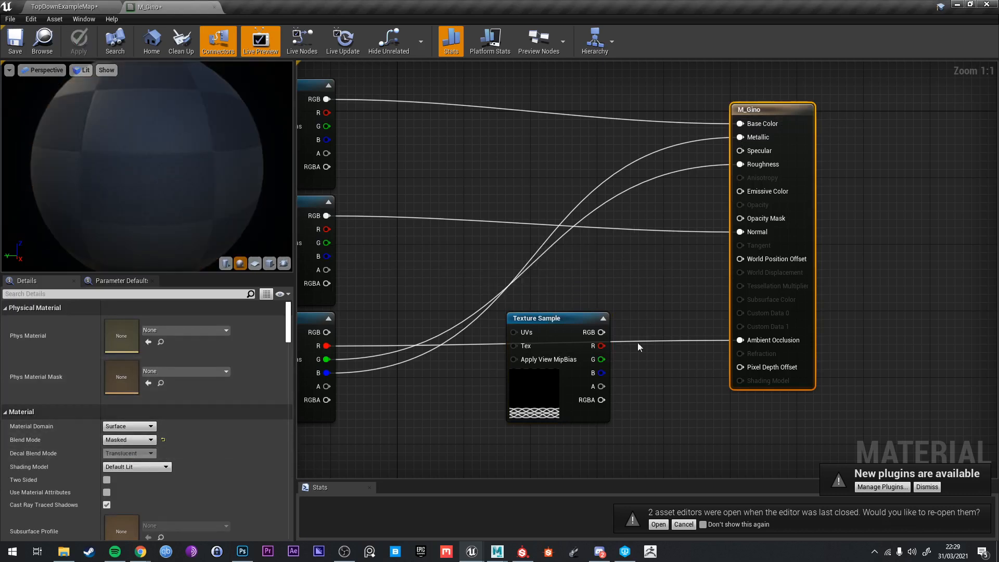
Connect the mask Texture Sample's red channel to M_Gino's Opacity Mask input and apply the material
left_click_drag(593, 319, 593, 294)
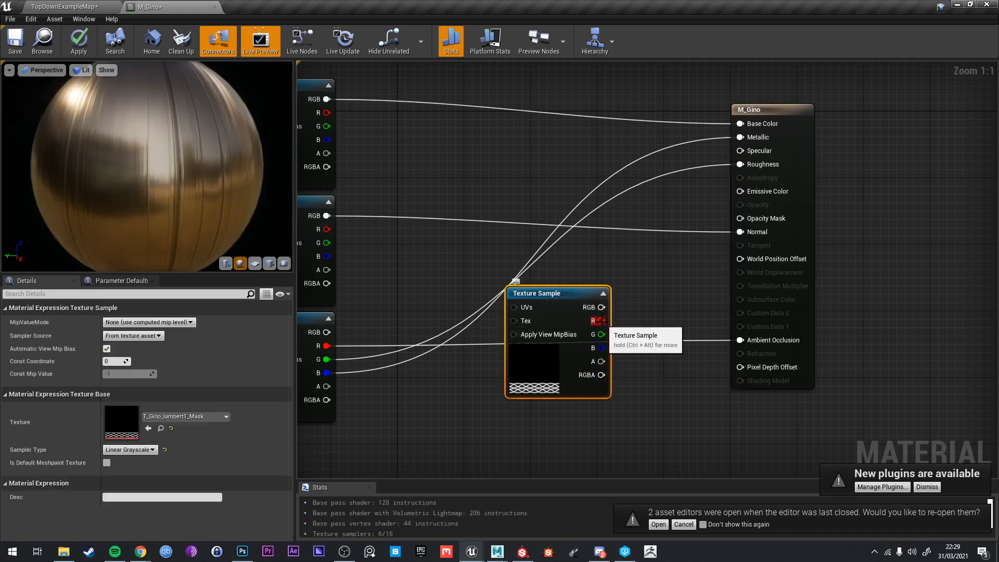
left_click_drag(602, 320, 749, 219)
left_click(628, 309)
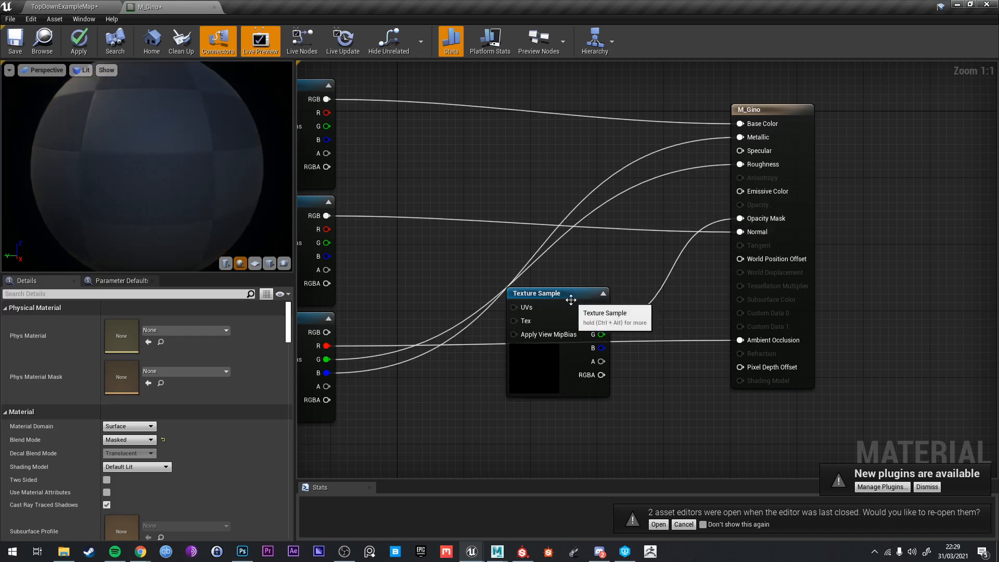
left_click_drag(570, 299, 587, 275)
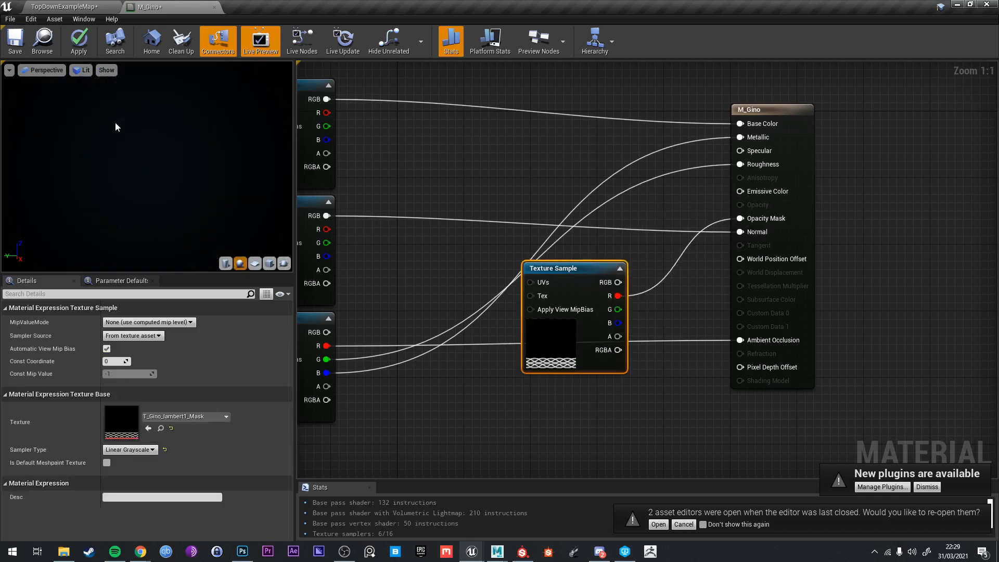
left_click(85, 45)
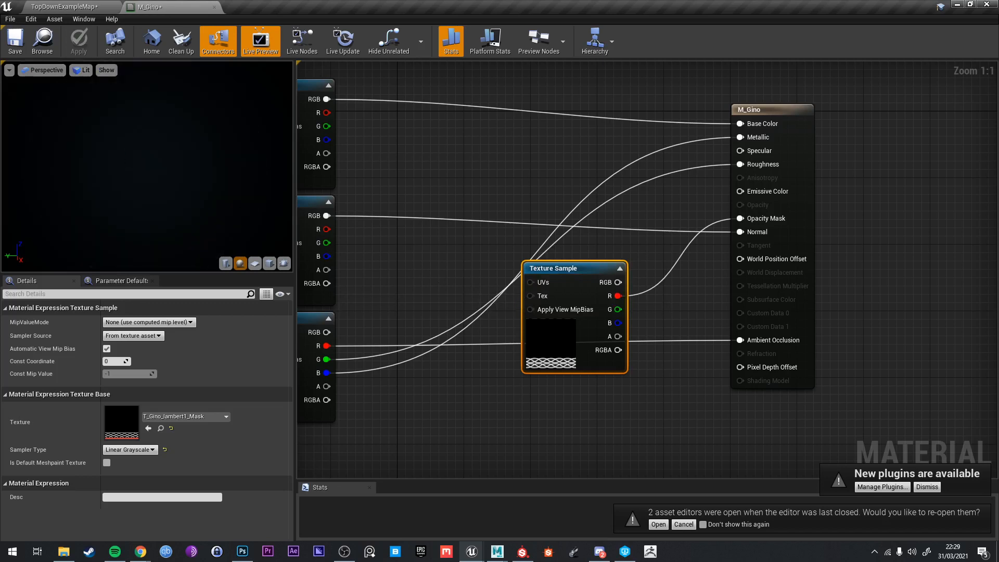
Inspect the masked braid mesh in the TopDownExampleMap level up close and from several angles
left_click(47, 3)
mouse_move(350, 165)
right_mouse_down()
mouse_move(359, 192)
mouse_move(355, 162)
mouse_move(362, 167)
mouse_move(364, 193)
mouse_move(369, 162)
right_mouse_up()
key("w")
key("s")
key("w")
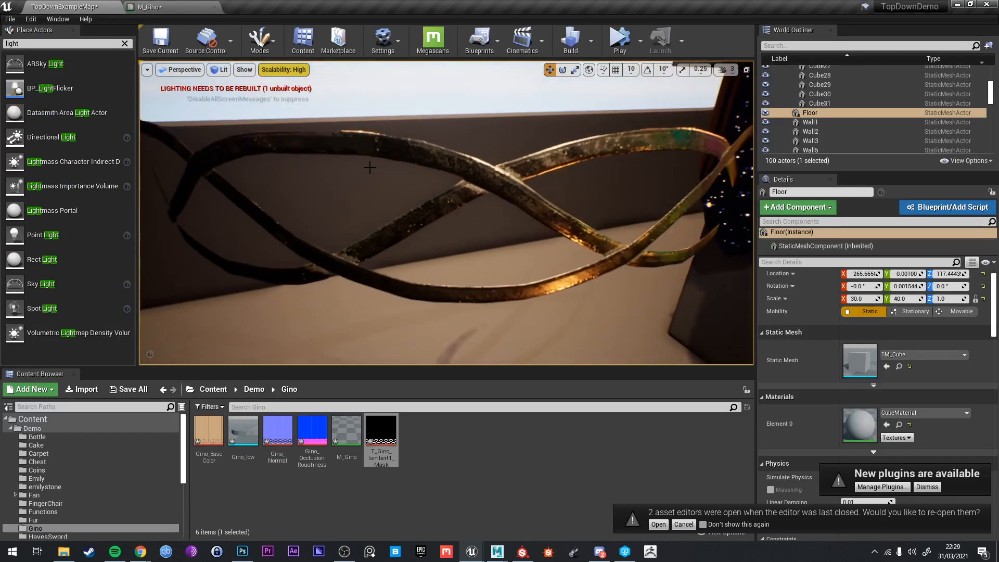
key("d")
right_click_drag(492, 170, 434, 170)
key("s")
key("d")
key("w")
key("s")
key("d")
key("w")
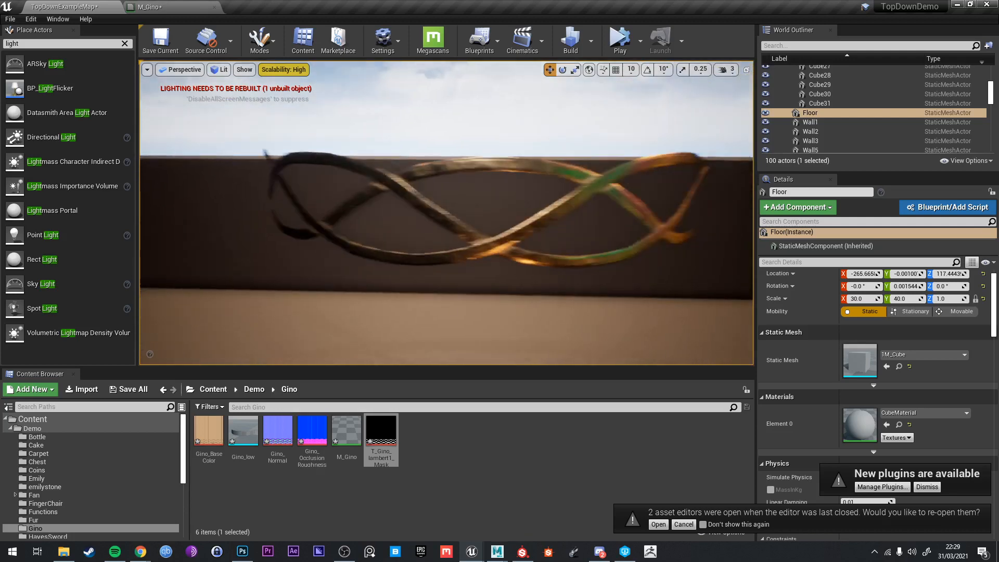
right_click_drag(441, 259, 486, 261)
key("w")
key("s")
key("w")
key("s")
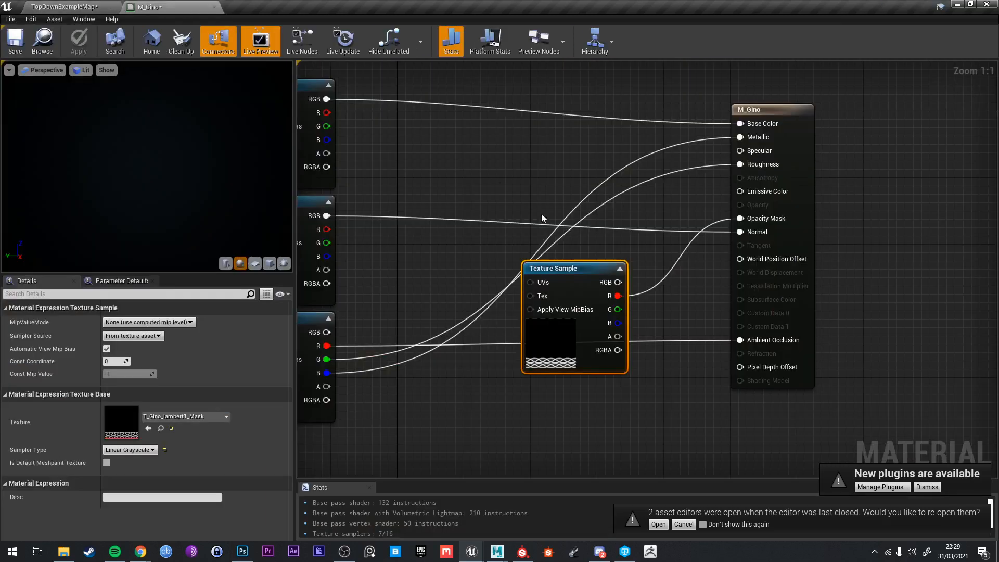
Move the M_Gino output node slightly away from the Texture Sample, enable Two Sided on the material, and apply it
right_click_drag(541, 217, 465, 283)
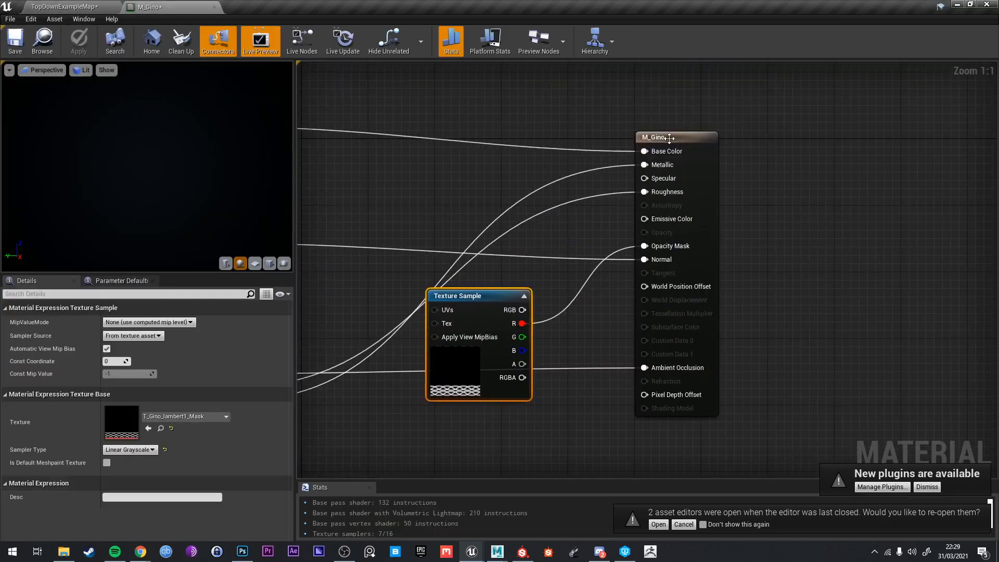
left_click_drag(669, 138, 691, 129)
right_click_drag(652, 146, 711, 123)
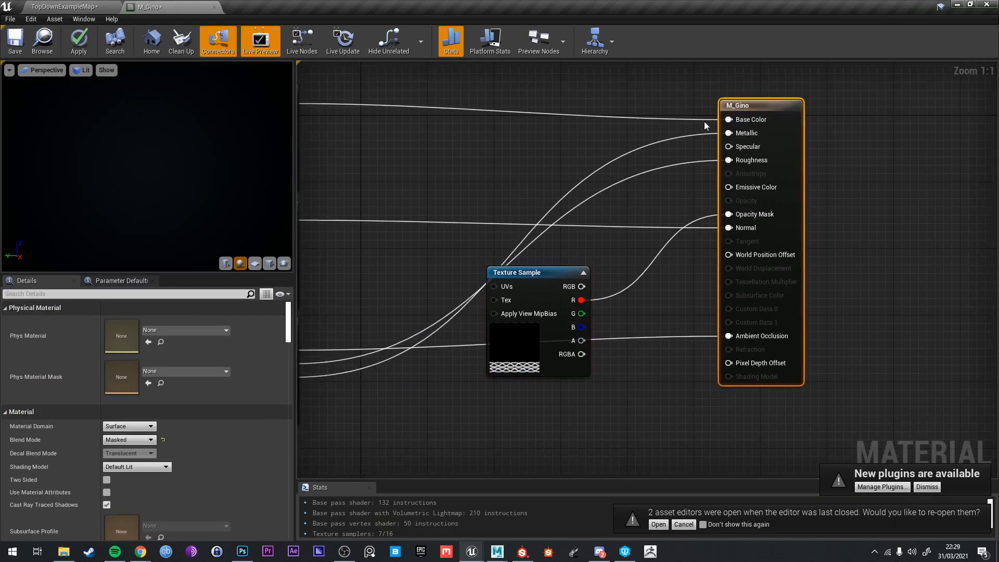
left_click(707, 127)
left_click(742, 104)
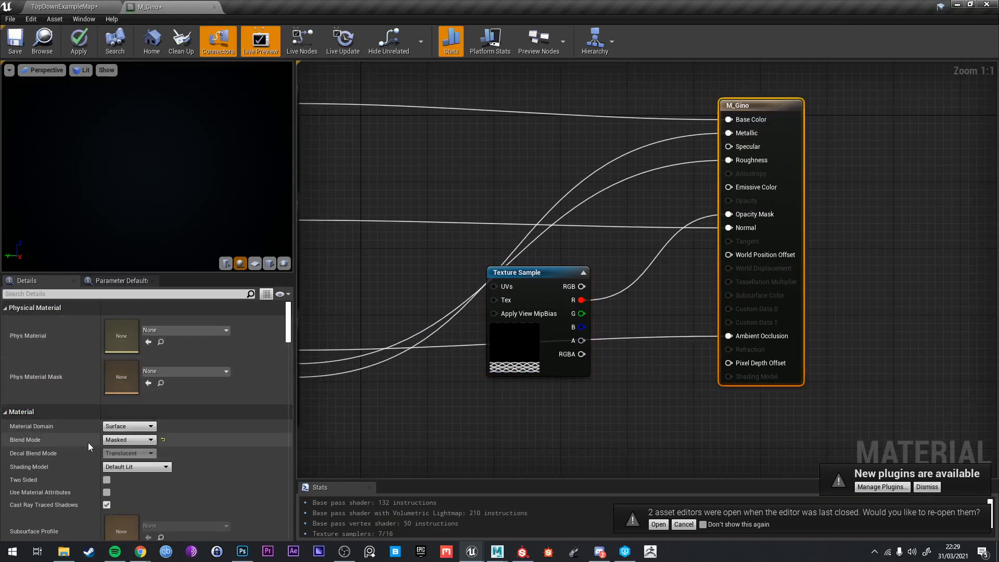
scroll(108, 462, "down", 1)
left_click(107, 464)
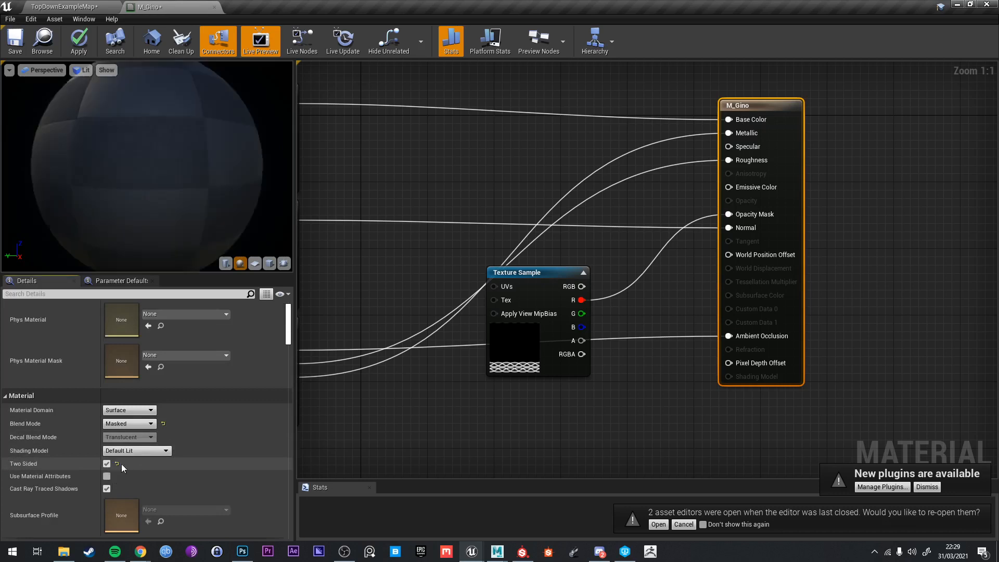
left_click(83, 45)
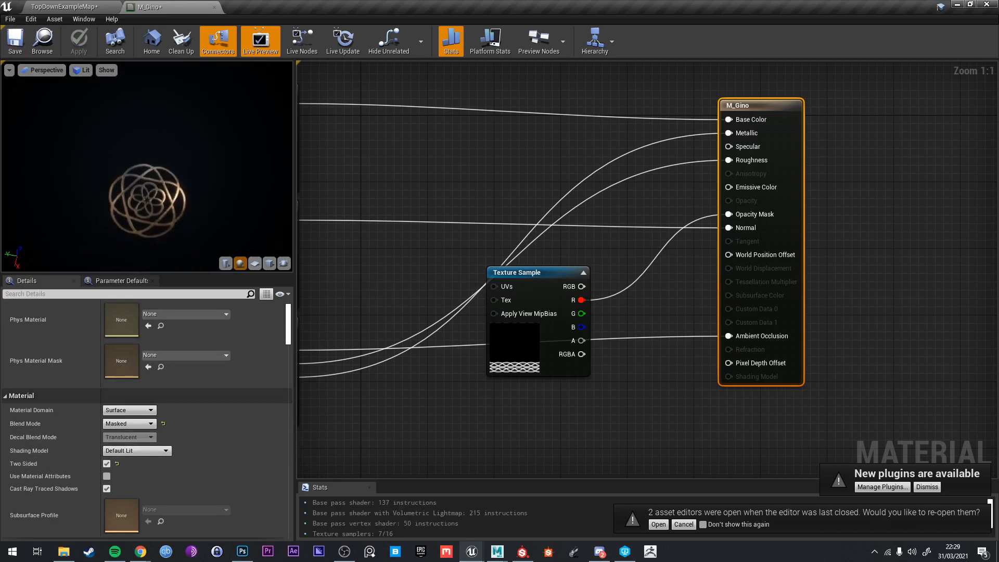
Examine the two-sided result up close in the material preview, then select the Gino_low mesh in the TopDownExampleMap level and inspect it
scroll(159, 221, "up", 8)
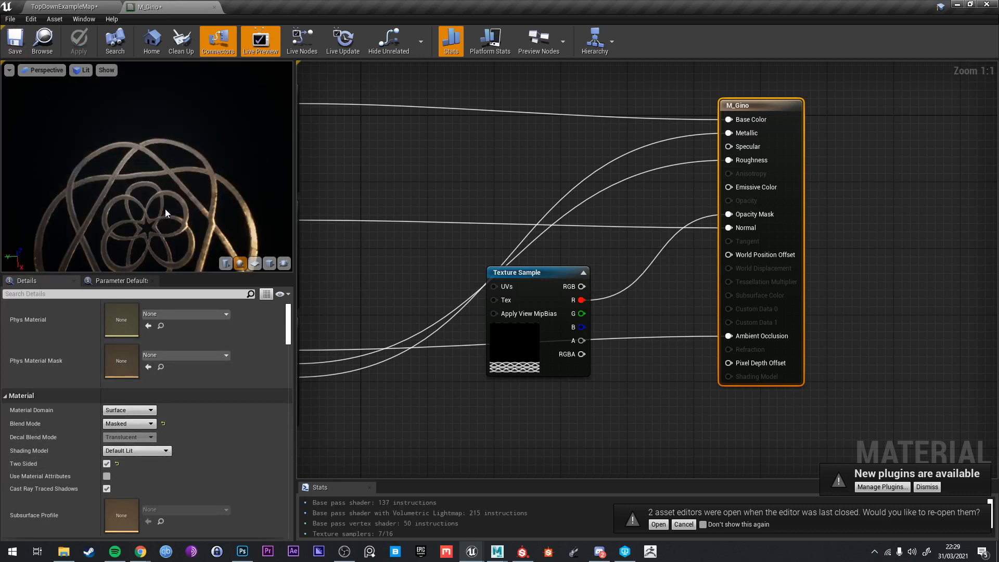
left_click(73, 7)
right_click_drag(609, 268, 585, 260)
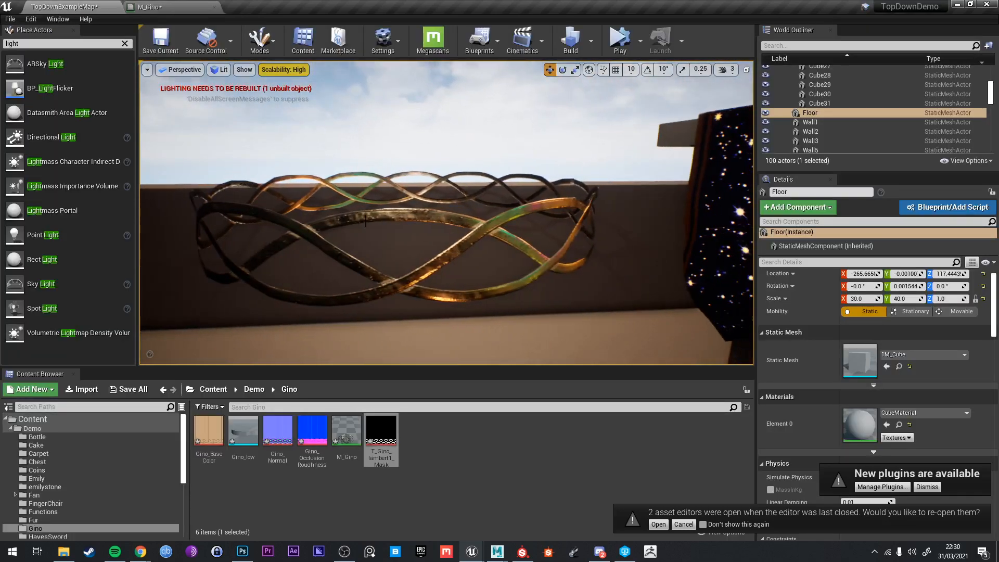
left_click(468, 257)
right_click_drag(468, 257, 417, 169)
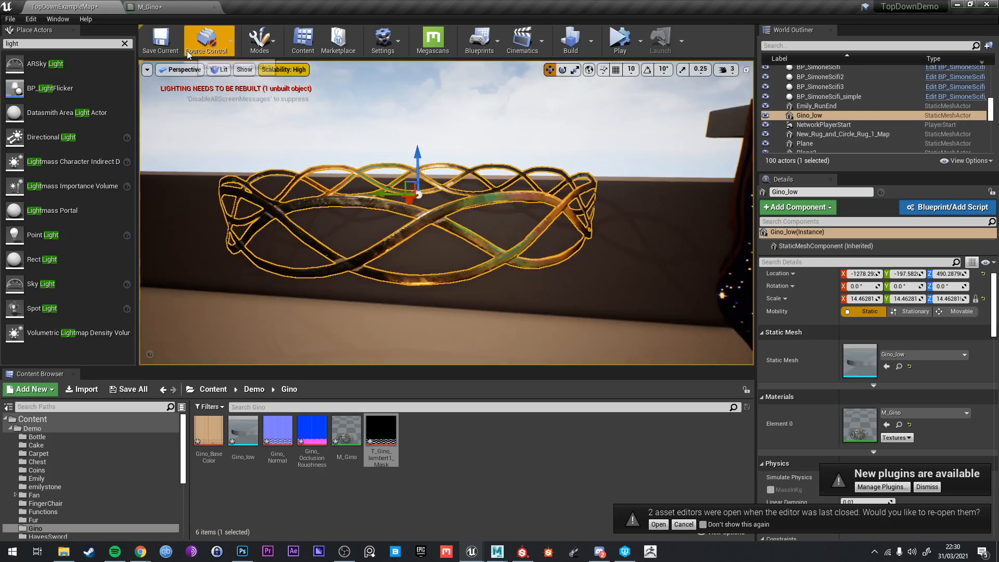
View the Gino_low mesh's geometry in Brush Wireframe mode and return the viewport to Lit
left_click(182, 70)
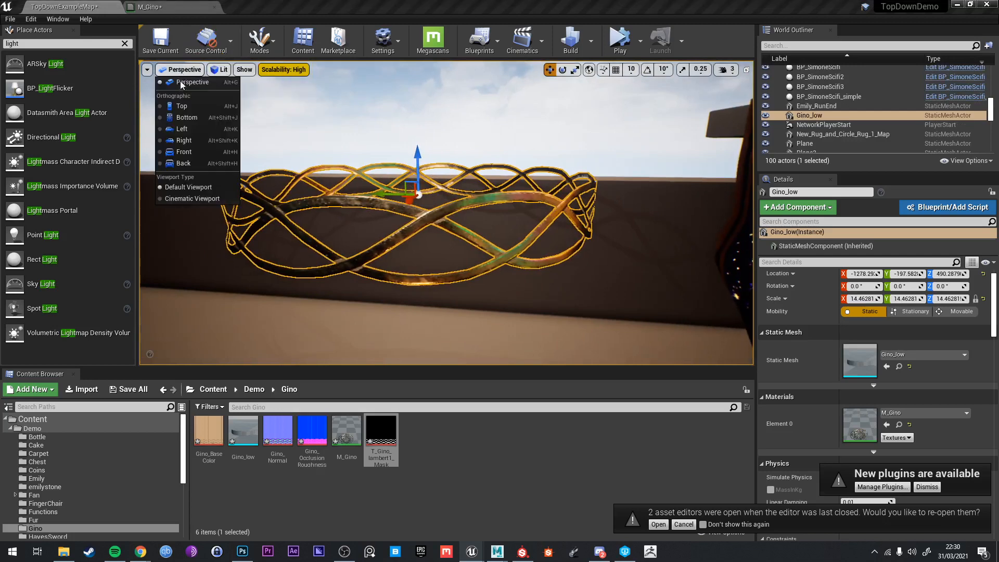
left_click(216, 71)
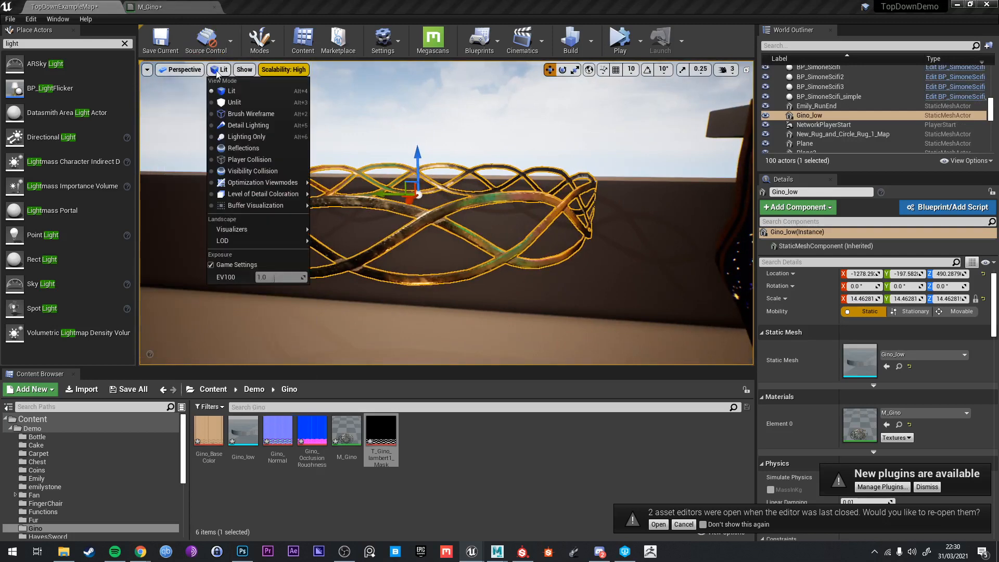
left_click(251, 114)
mouse_move(399, 216)
right_mouse_down()
mouse_move(378, 215)
mouse_move(419, 215)
mouse_move(387, 216)
mouse_move(419, 218)
mouse_move(408, 224)
right_mouse_up()
left_click(243, 70)
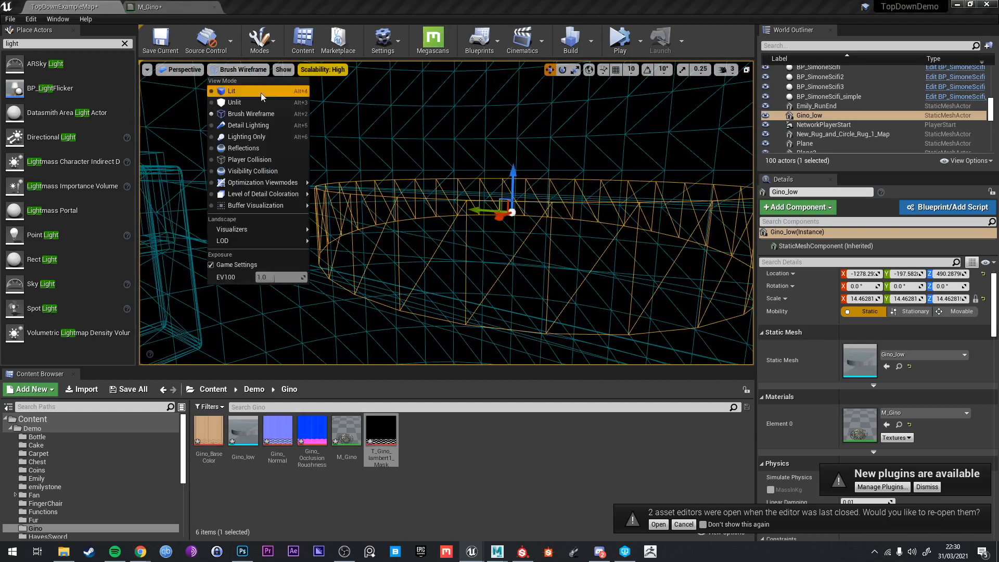
left_click(260, 92)
Scale Gino_low down uniformly to about 9.71 and lower it to about 349.4 on the Z axis
right_click_drag(493, 177, 514, 229)
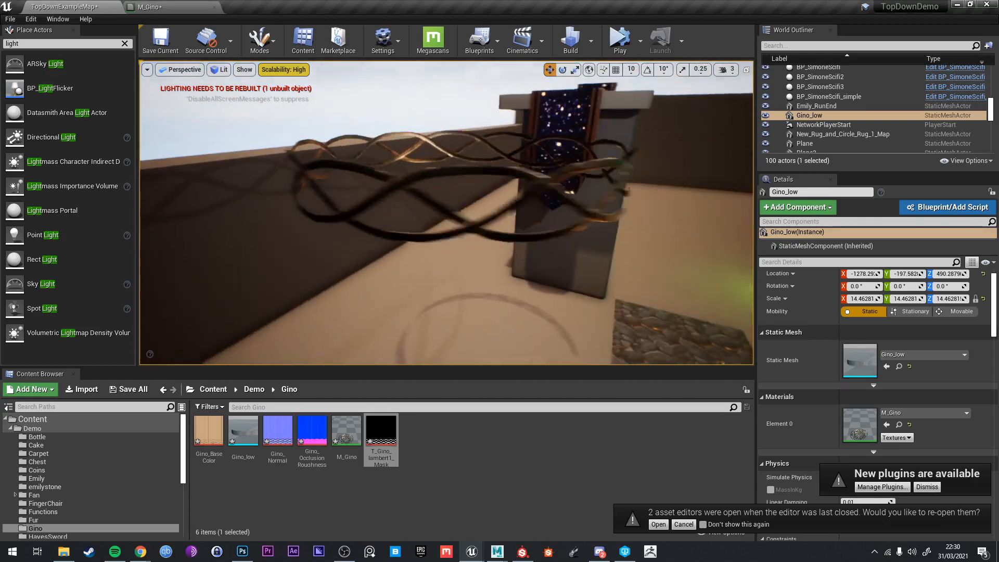
right_click_drag(443, 180, 374, 164)
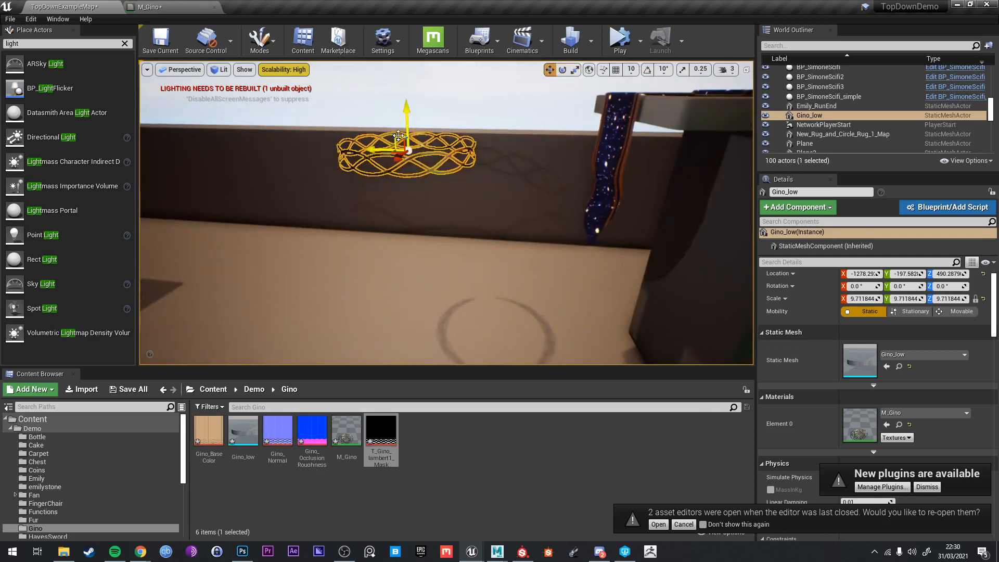
left_click_drag(407, 179, 403, 182)
mouse_move(403, 182)
right_mouse_down()
mouse_move(375, 198)
mouse_move(437, 182)
mouse_move(386, 168)
mouse_move(465, 170)
mouse_move(421, 175)
right_mouse_up()
Switch to the V00_28_hiPoly_UV (1).mb scene in Maya and isolate the low-poly band pCylinder13 in the viewport
mouse_move(496, 552)
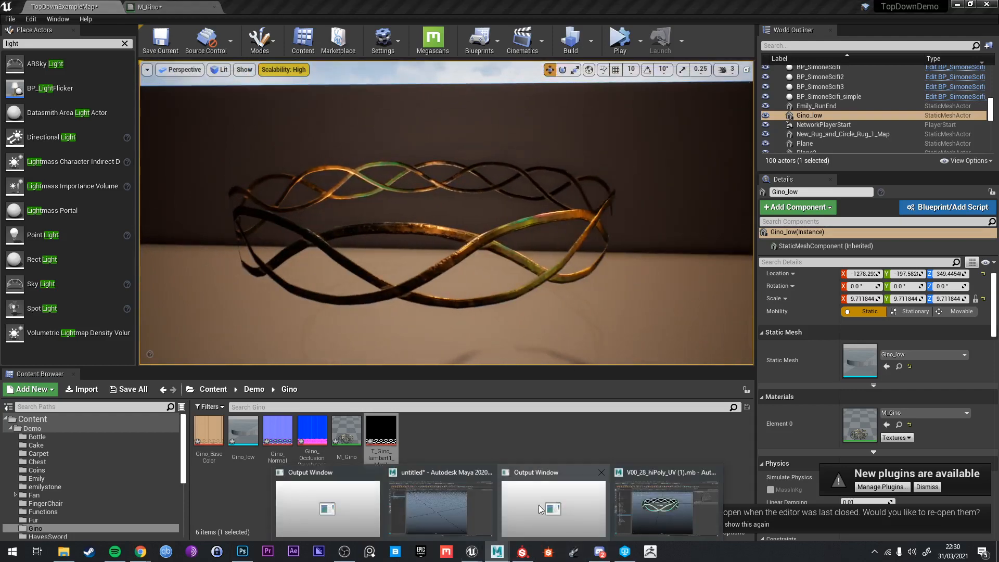
left_click(651, 486)
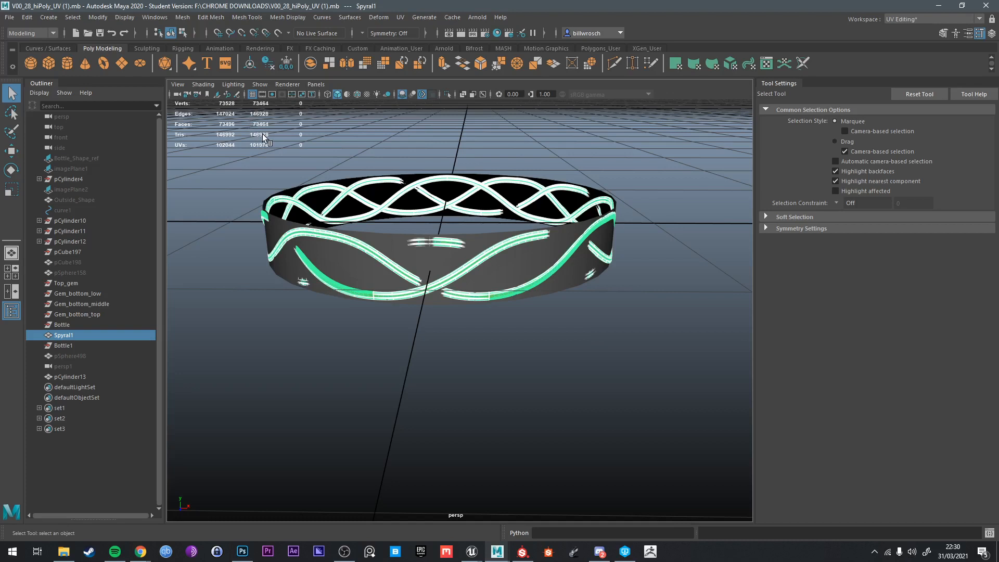
left_click(342, 246)
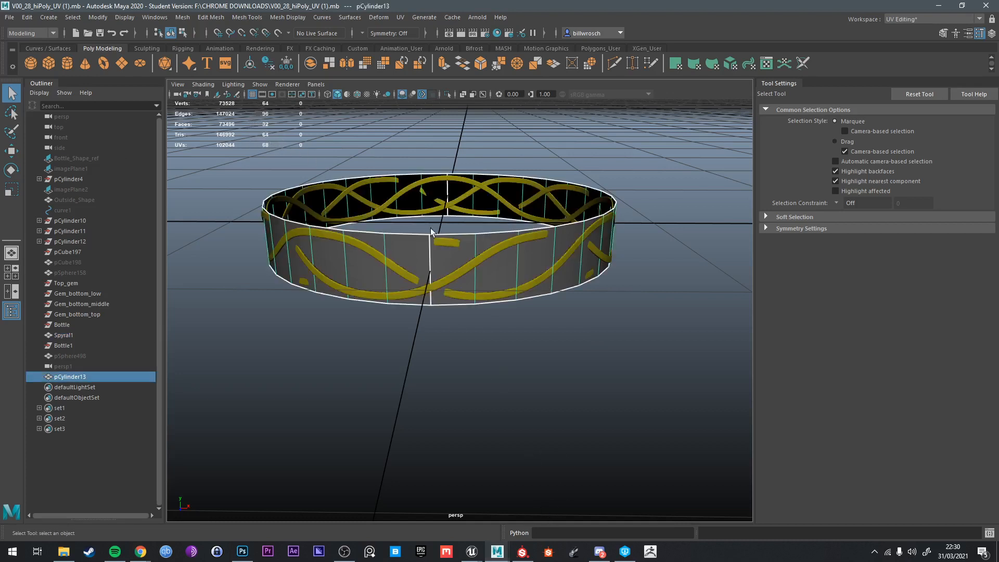
key("ctrl+1")
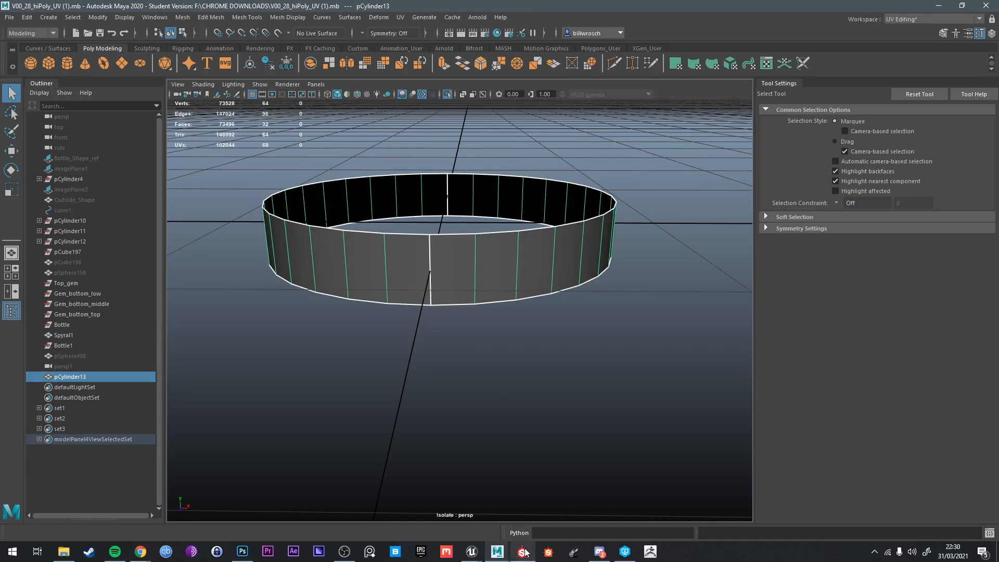
Return to the Unreal level and examine the masked Gino_low braid from several angles and from farther back
mouse_move(471, 551)
left_click(513, 497)
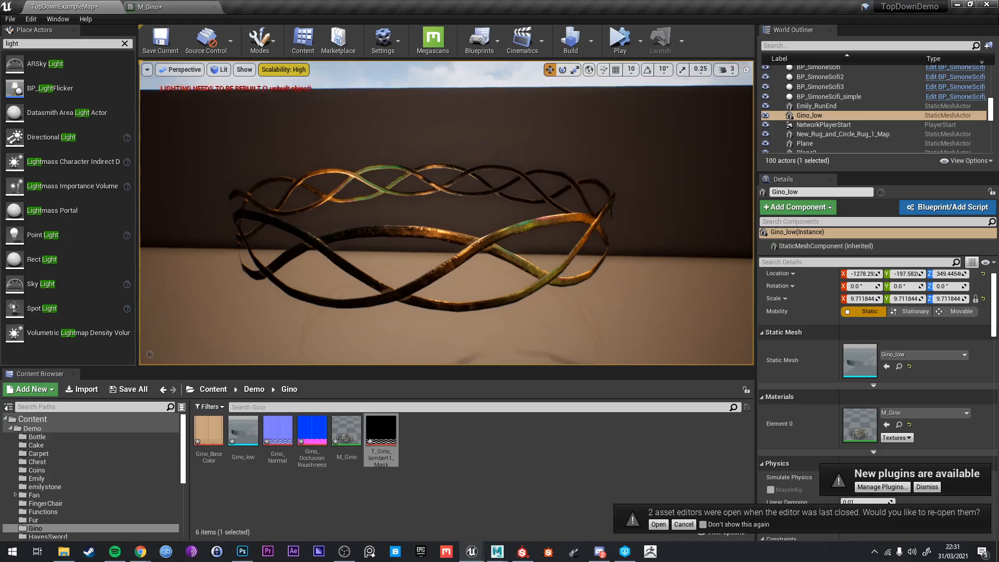
right_click_drag(446, 213, 501, 281)
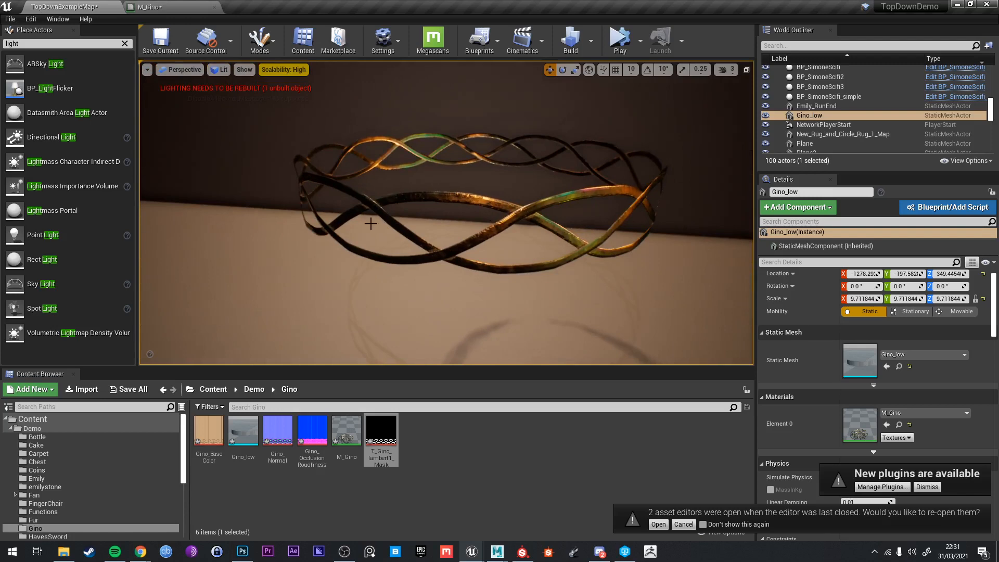
right_click_drag(447, 246, 467, 227)
key("s")
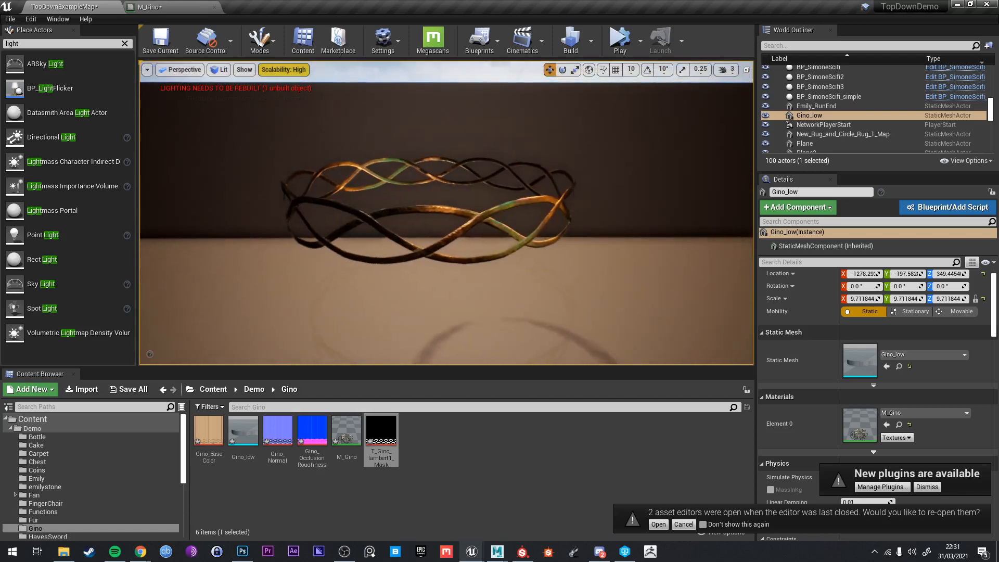